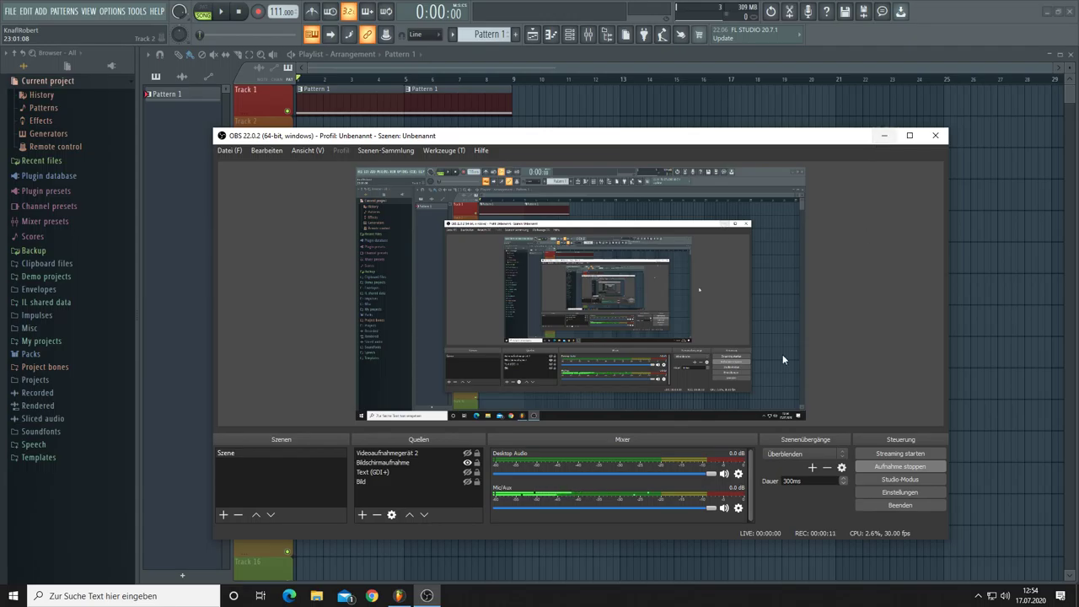
Step: Review the presets loaded in the Nexus, Nexus #5, Nexus #6 and Nexus #7 channels during song playback
click(884, 137)
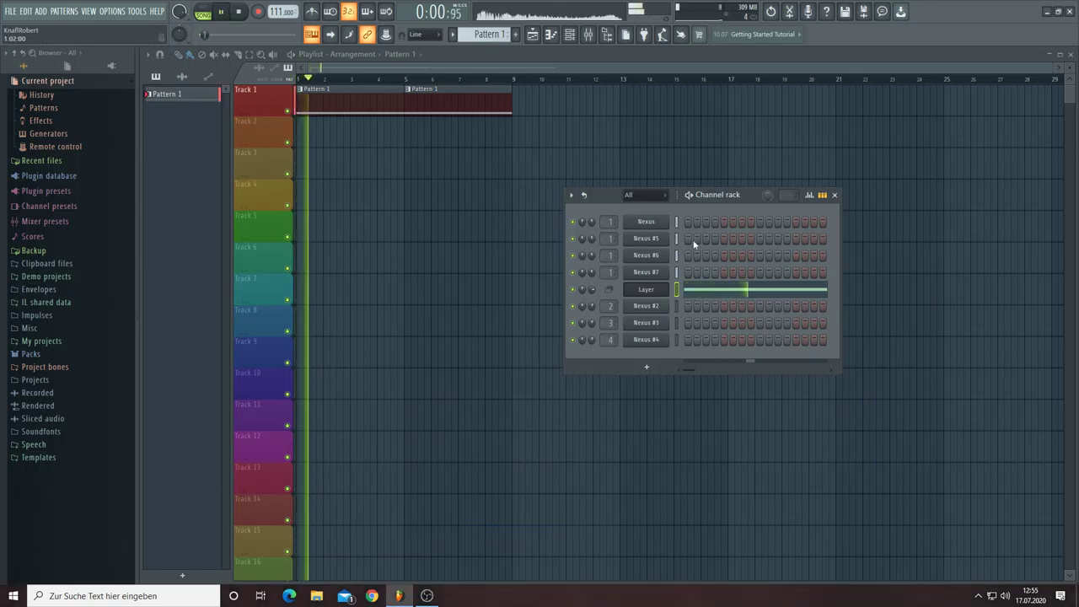
drag(729, 195, 669, 174)
click(611, 202)
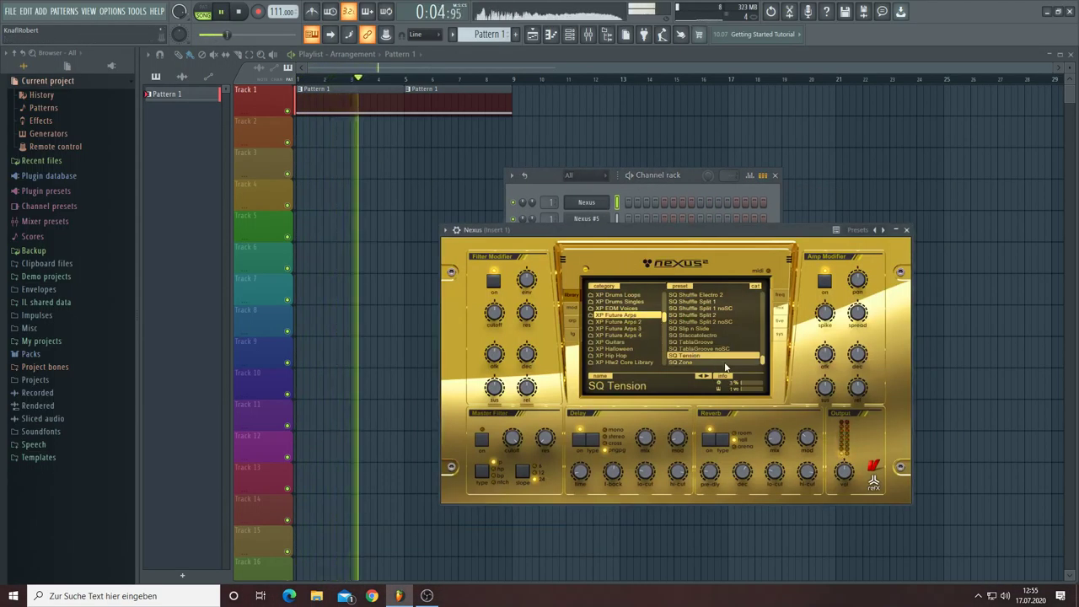
drag(675, 236, 674, 315)
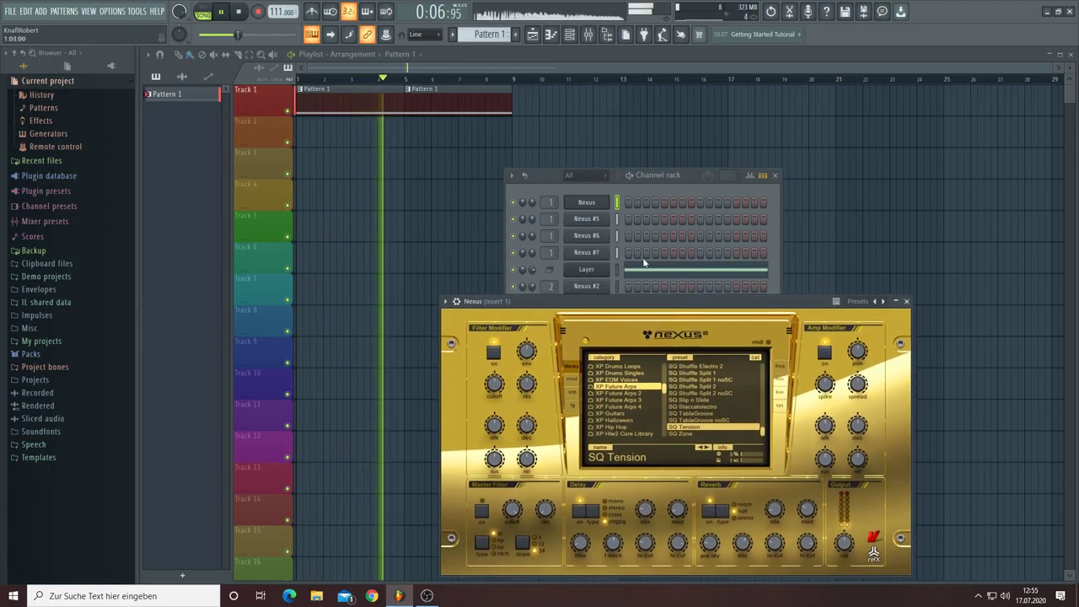
click(597, 220)
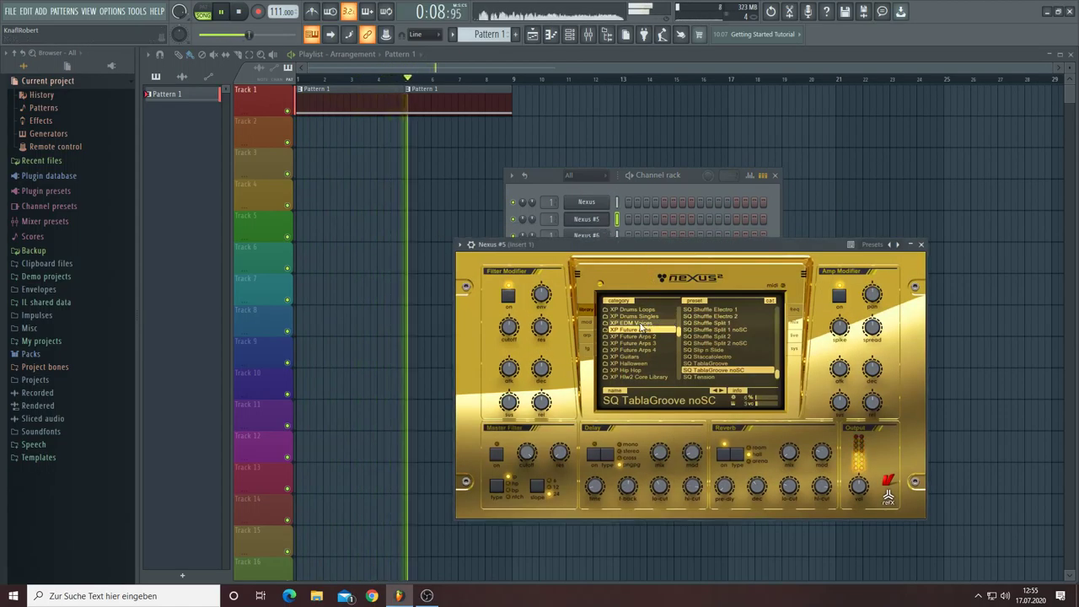
click(592, 237)
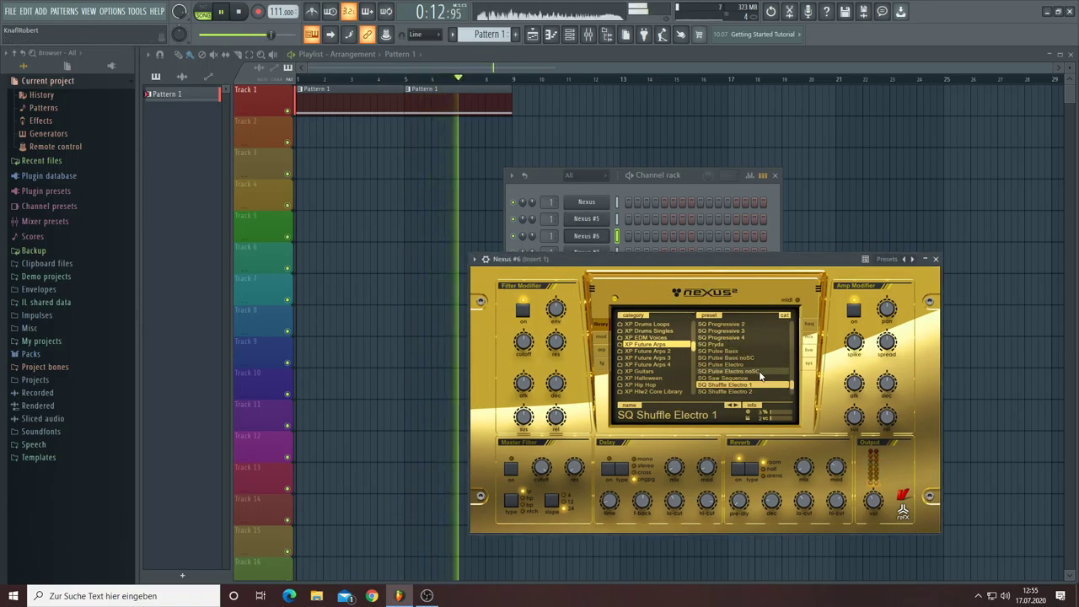
drag(655, 266, 655, 314)
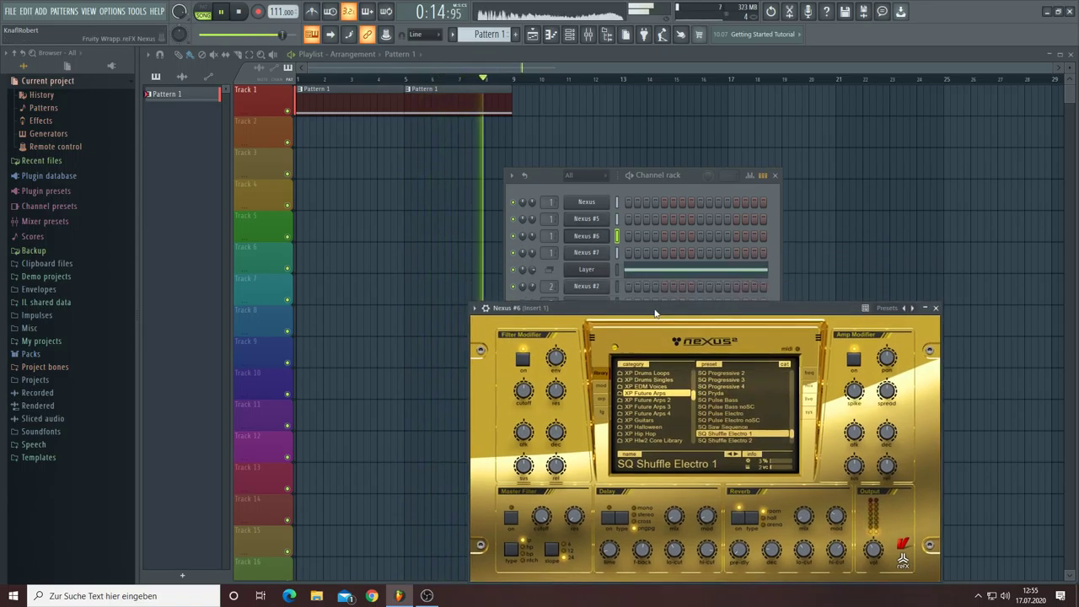
click(596, 254)
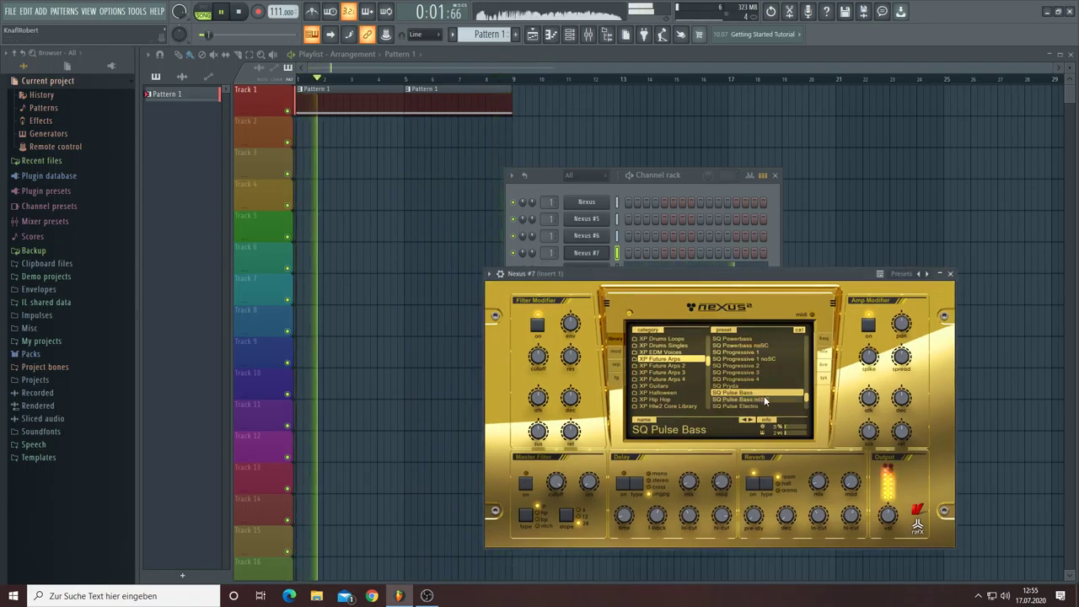
drag(652, 282, 652, 340)
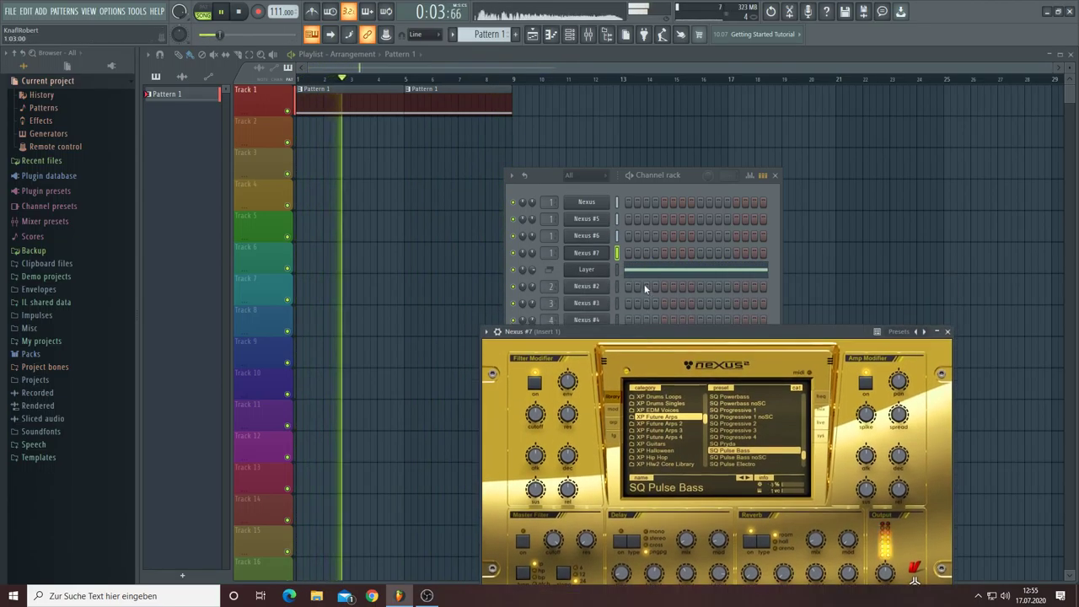
Step: Inspect the Layer channel's notes in Pattern 1's piano roll and stop playback
click(649, 272)
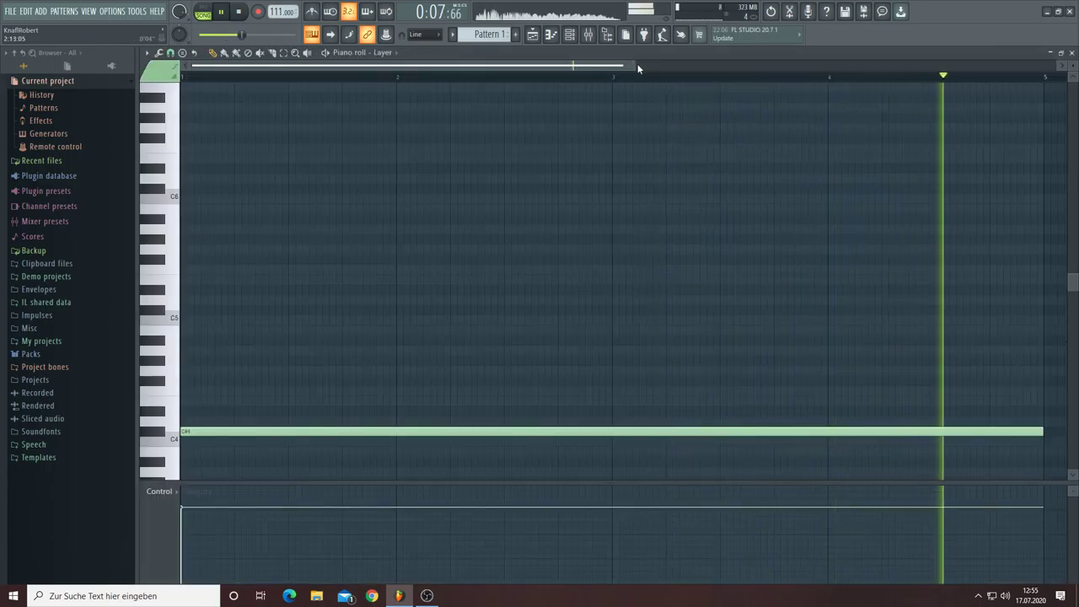
drag(624, 65, 851, 111)
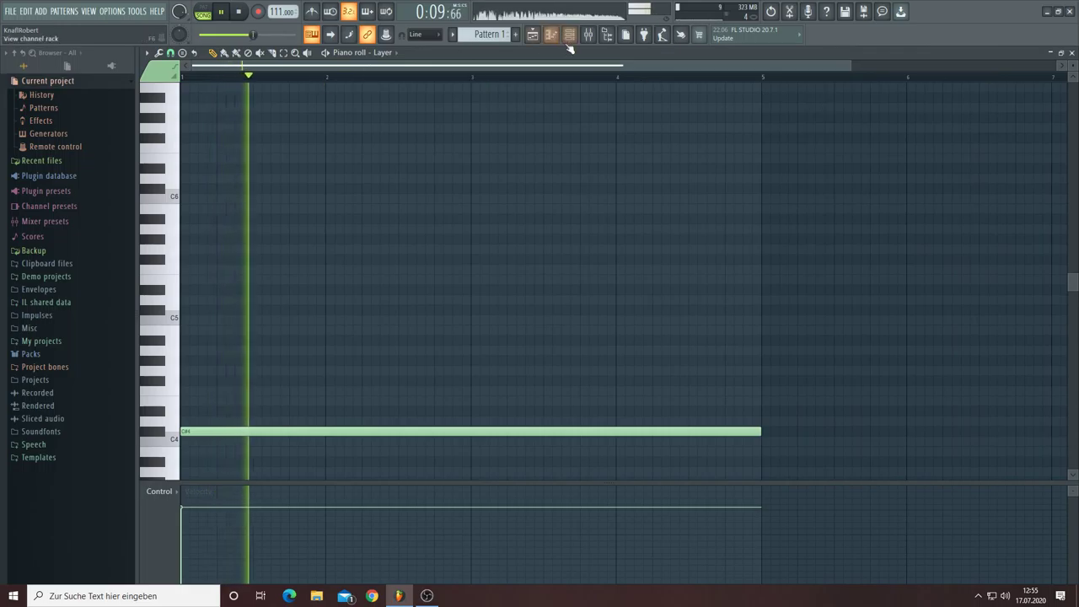
click(240, 12)
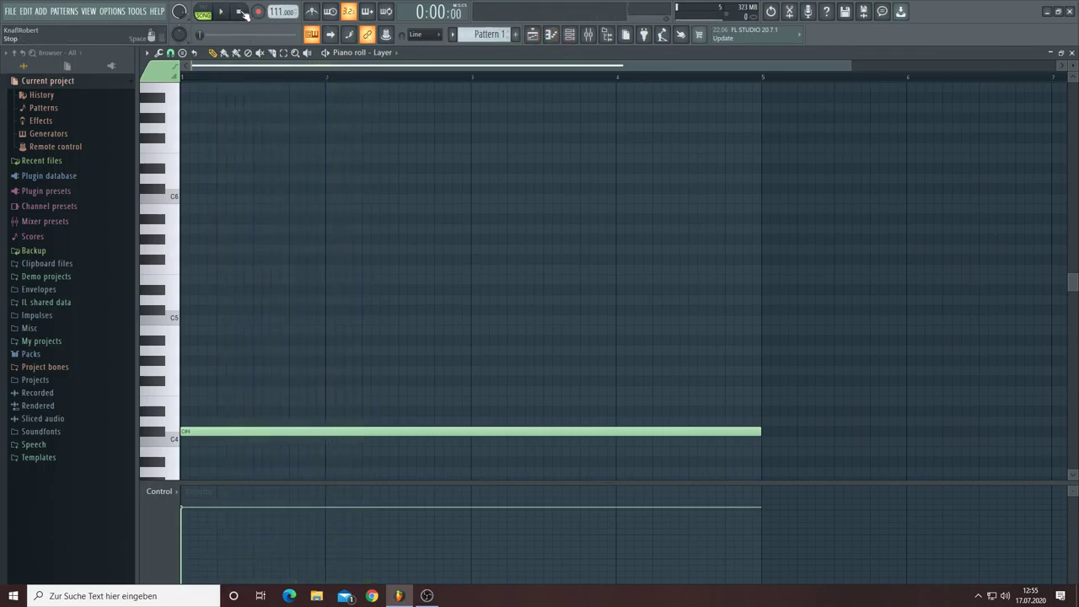
Step: Switch to the empty Pattern 2 and place it at bar 1 on Track 2 of the playlist with the song playing
click(572, 36)
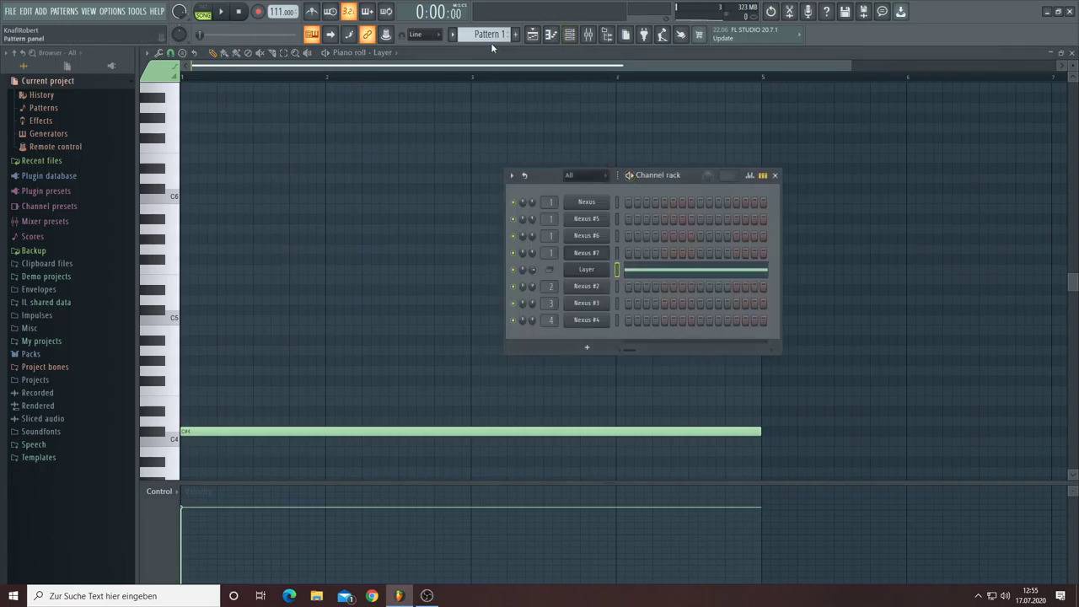
scroll(491, 34, down, 2)
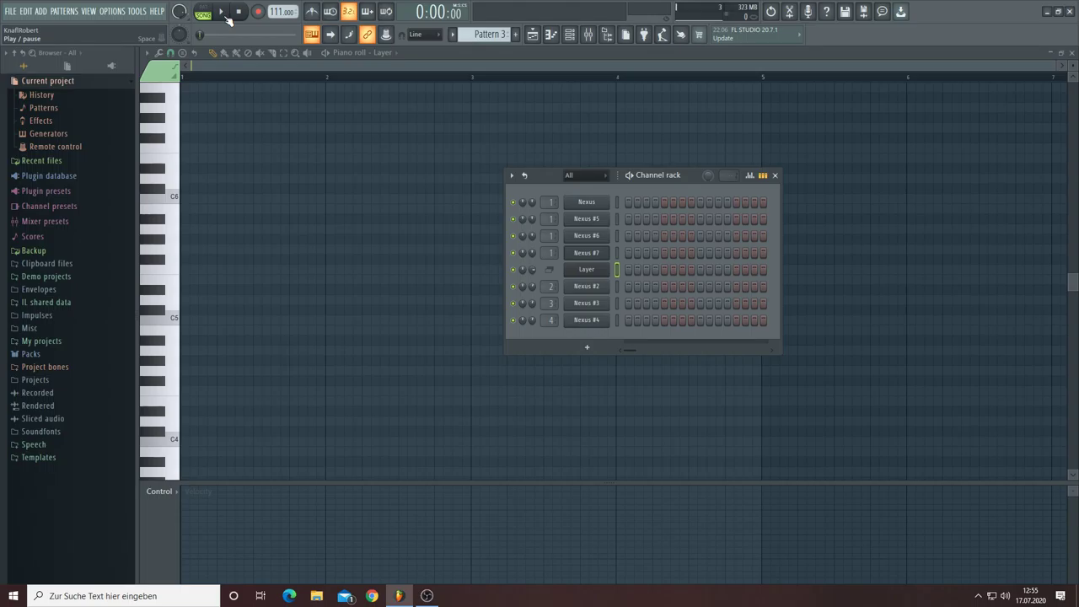
click(550, 35)
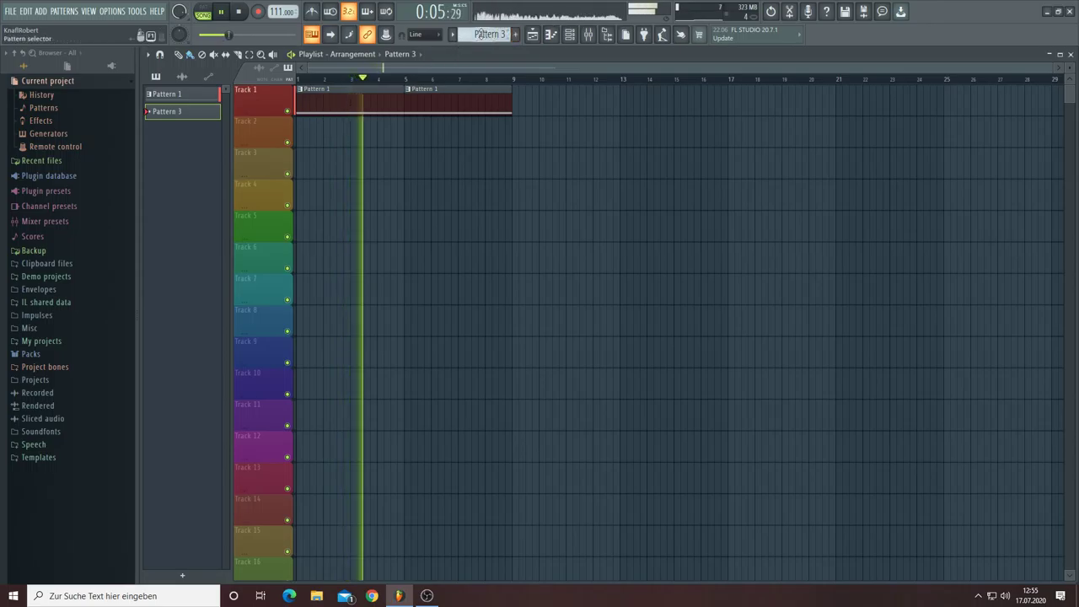
scroll(490, 33, up, 1)
click(304, 128)
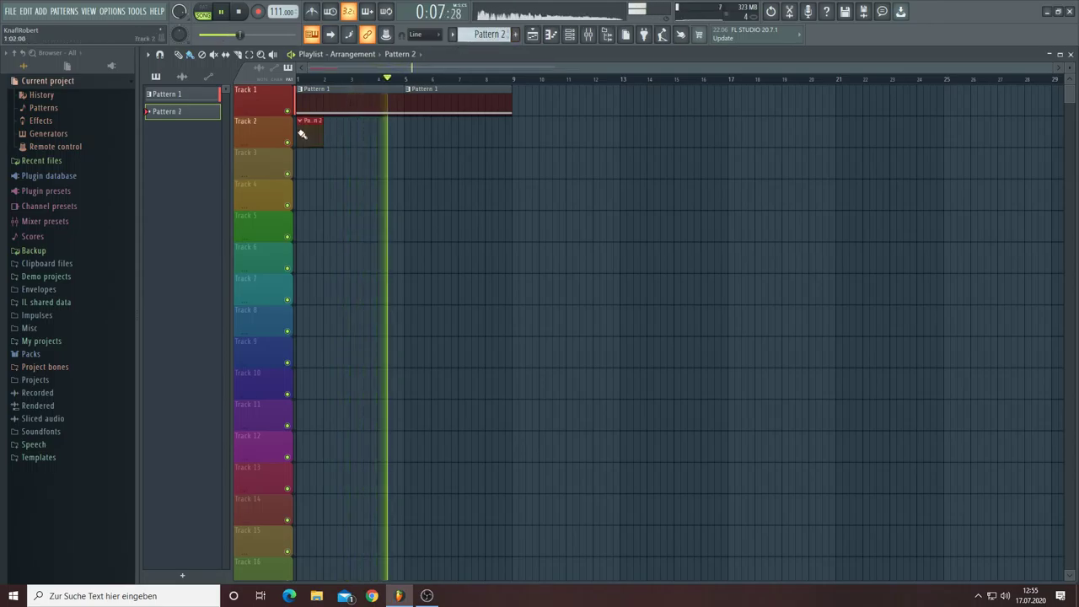
Step: Open the Nexus #2 channel's synth and show its preset library
click(571, 33)
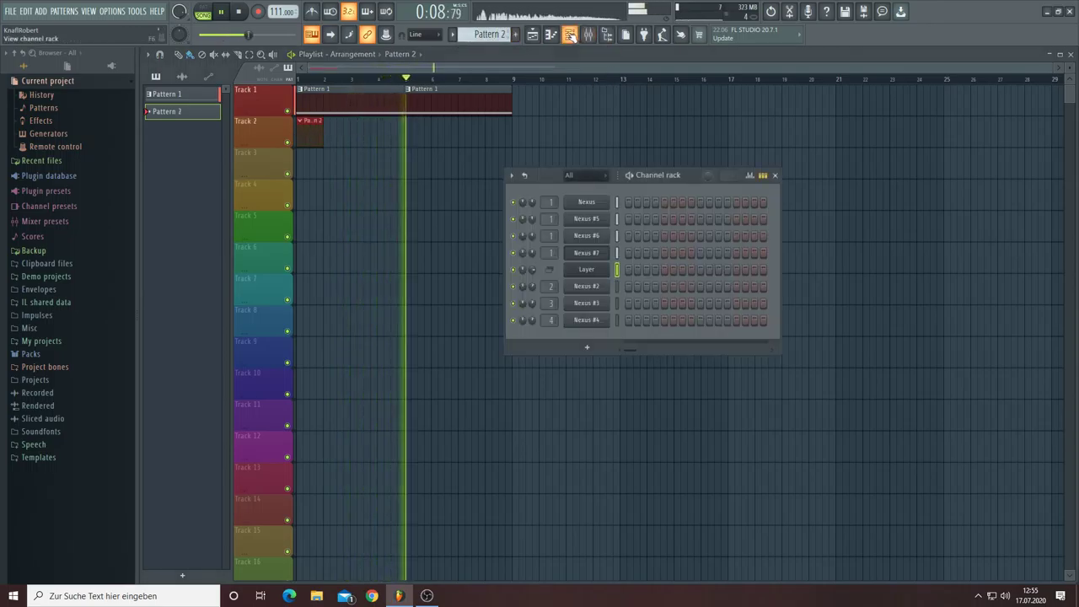
click(581, 287)
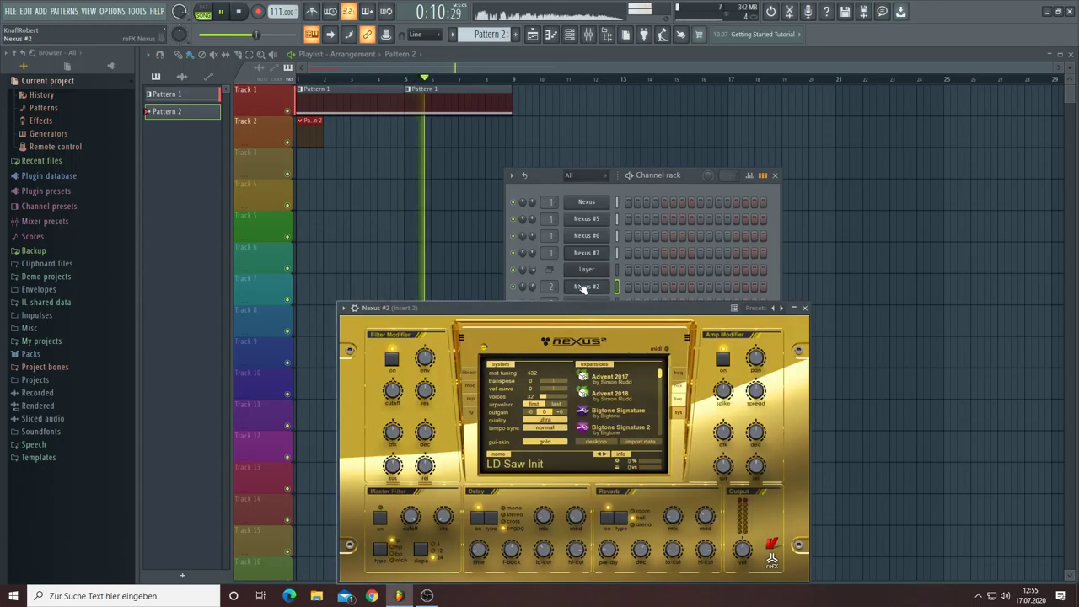
click(472, 378)
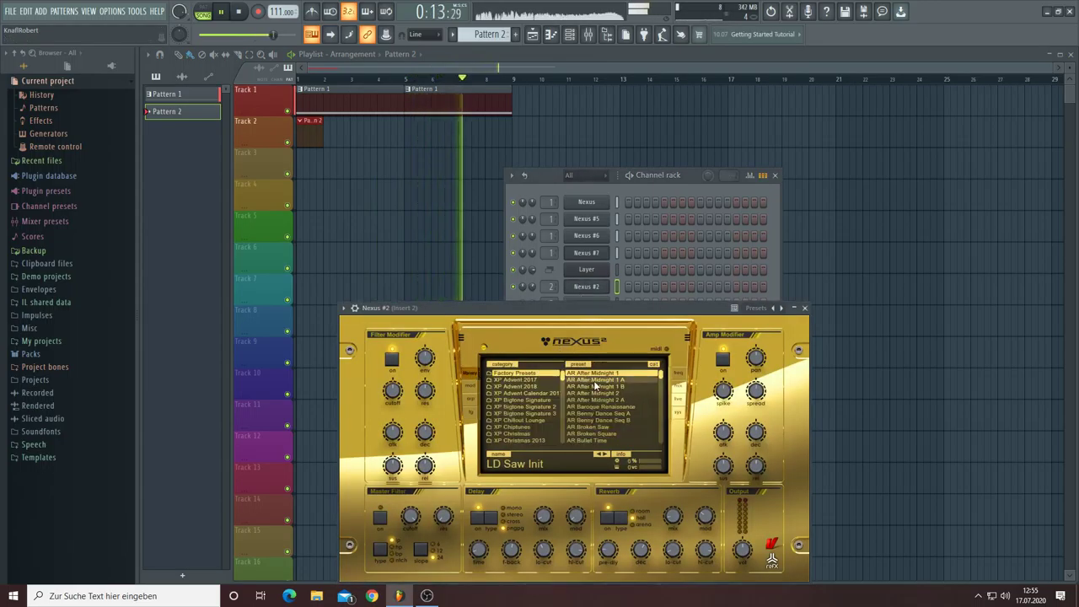
Step: Audition LD Pluckin Synth 1 from the factory presets, and load LD Pluckin Synth 2 into Nexus #2
scroll(580, 393, down, 5)
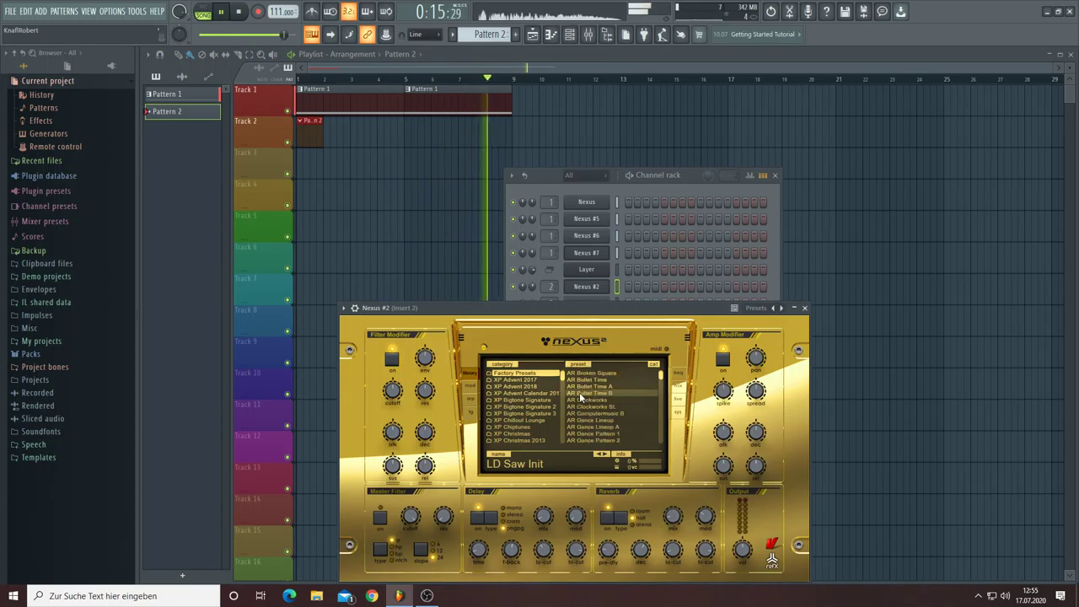
scroll(579, 392, down, 5)
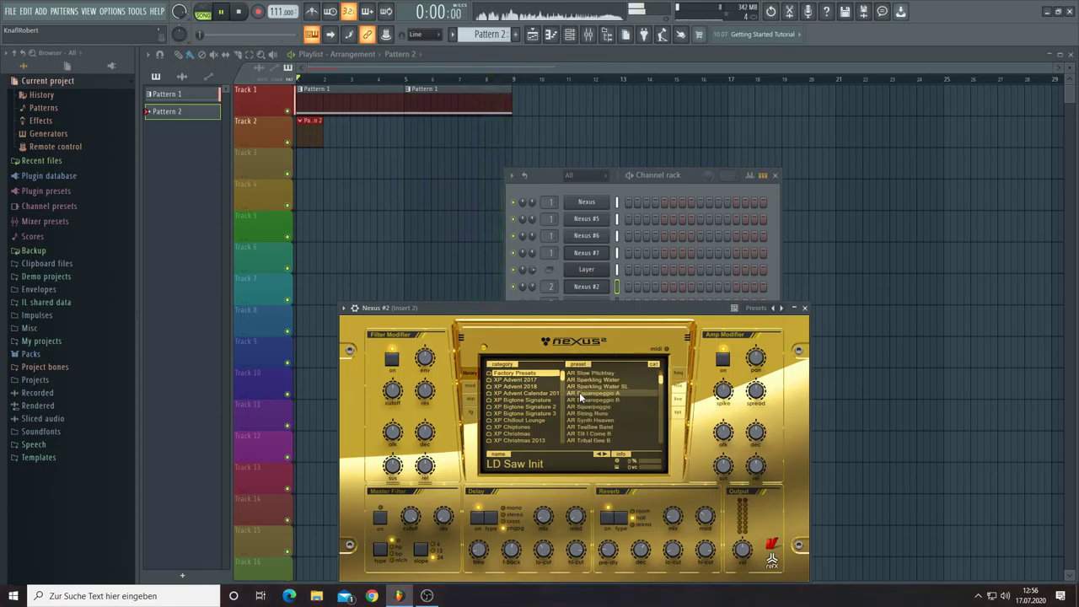
scroll(510, 397, down, 4)
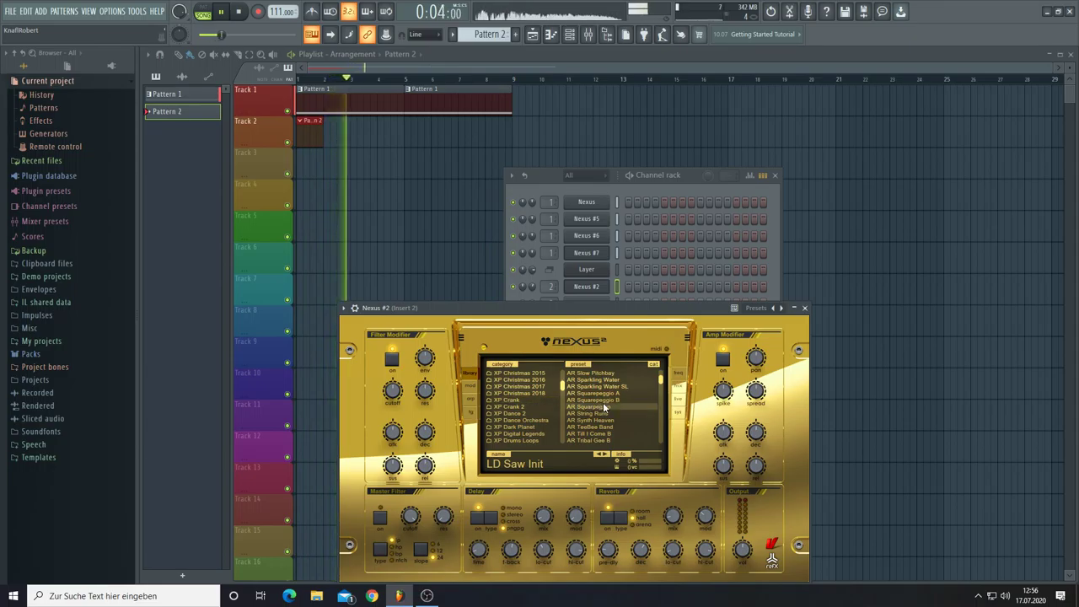
scroll(603, 402, down, 3)
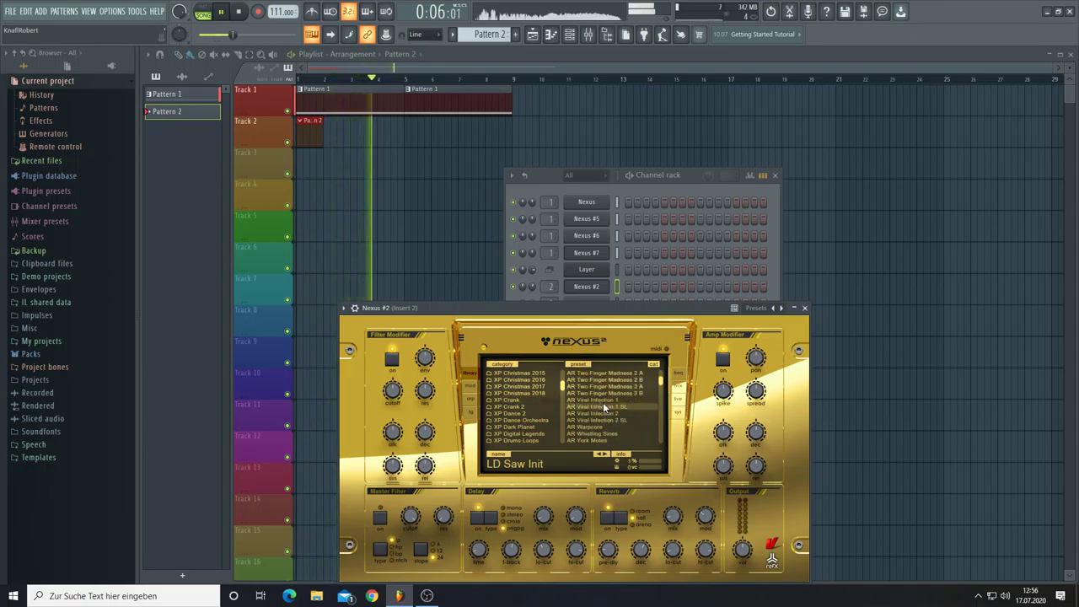
scroll(603, 402, down, 5)
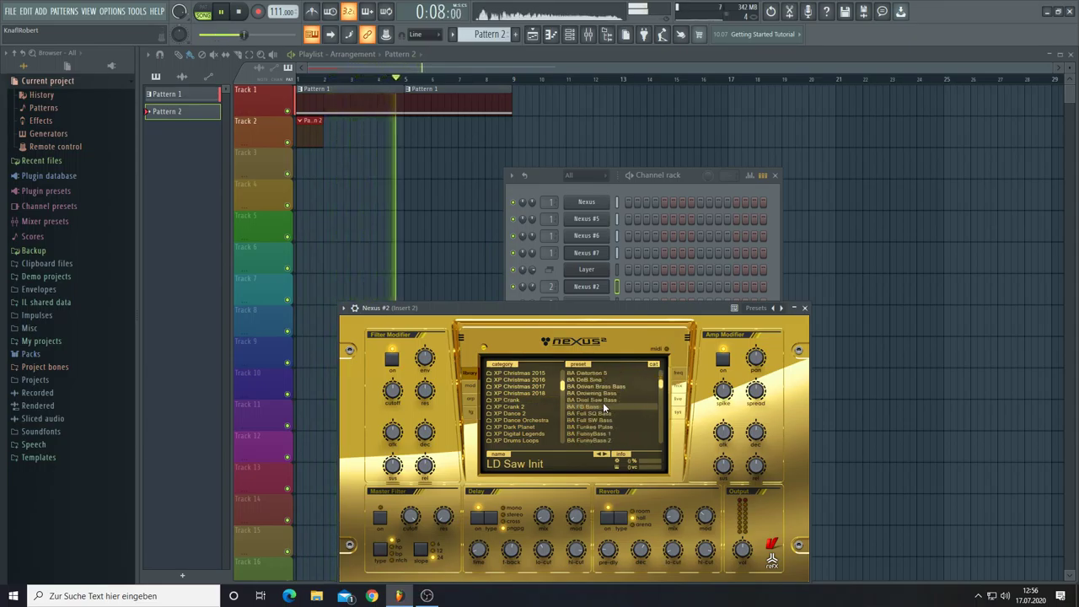
scroll(603, 402, down, 8)
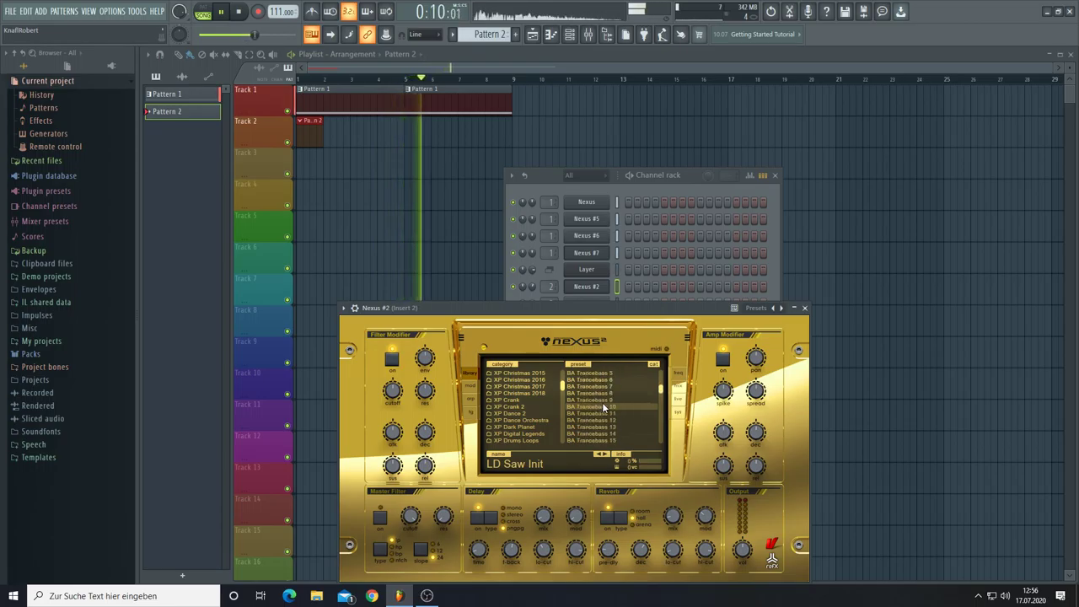
drag(660, 390, 662, 412)
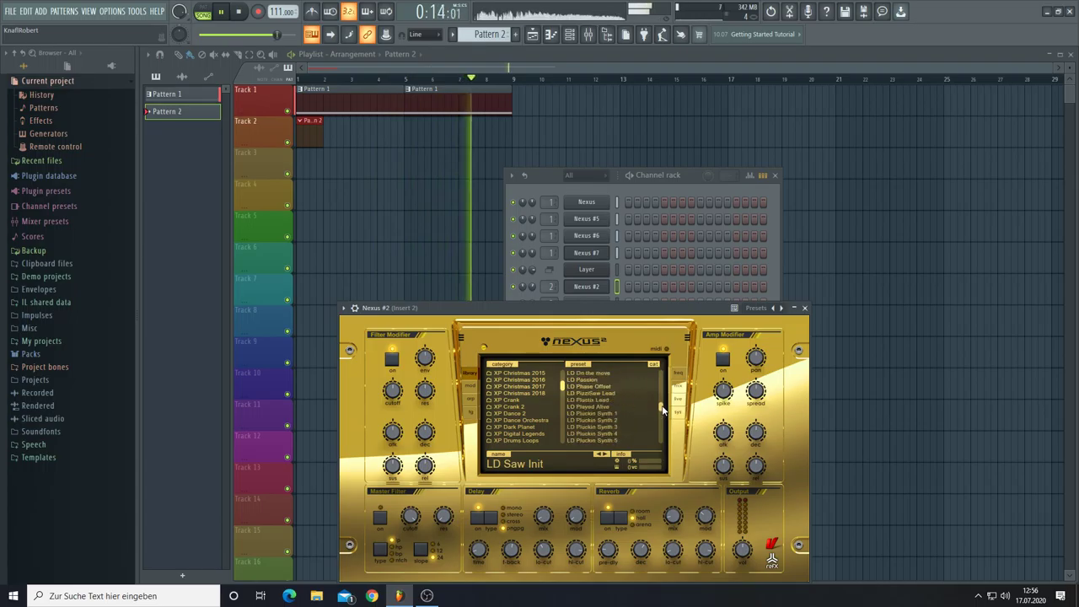
click(608, 414)
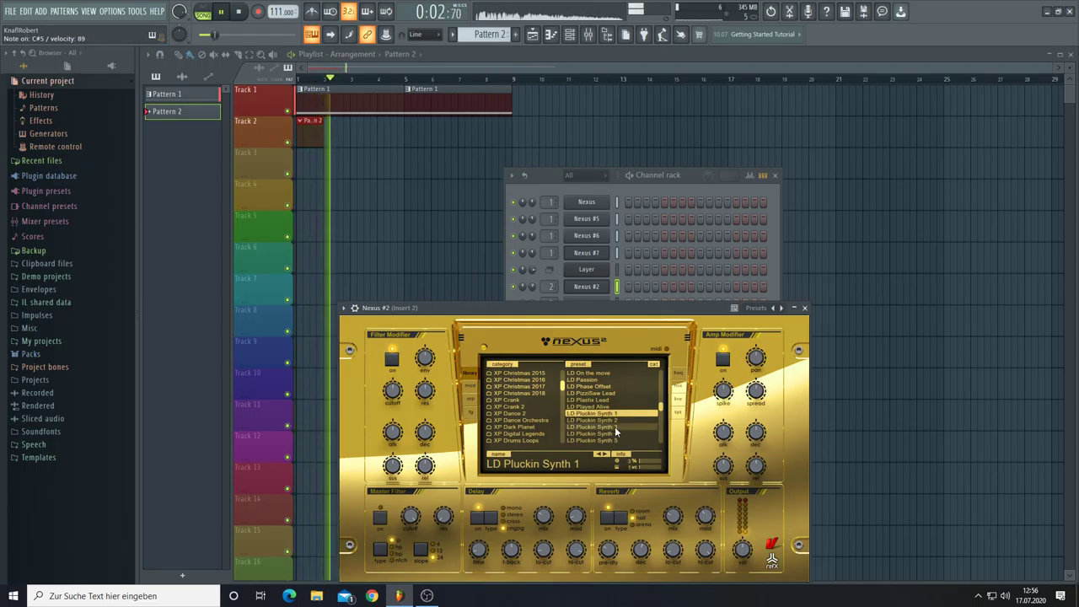
click(605, 455)
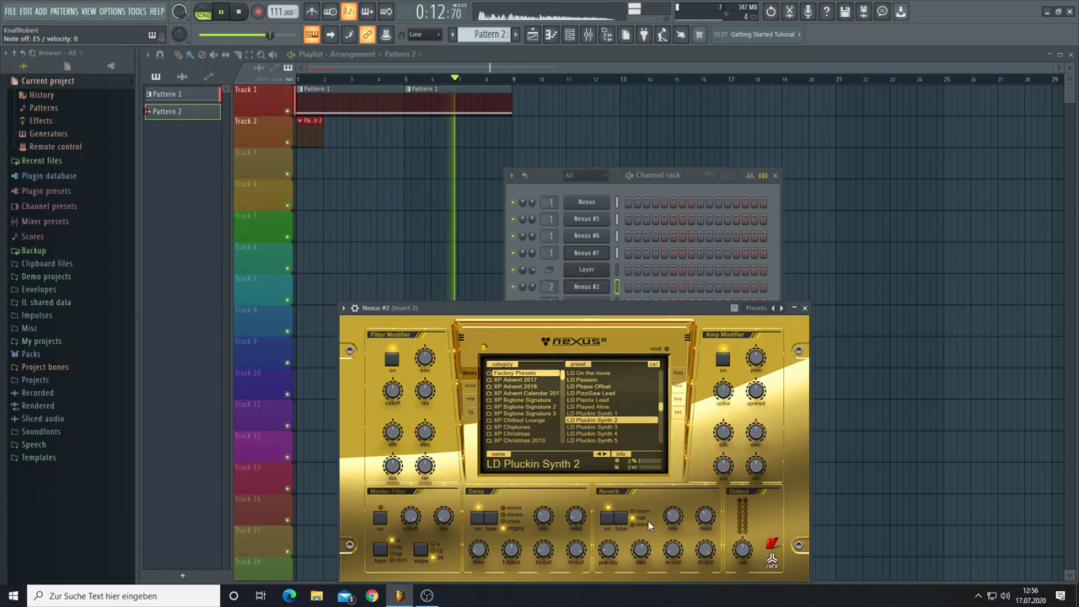
mouse_move(675, 523)
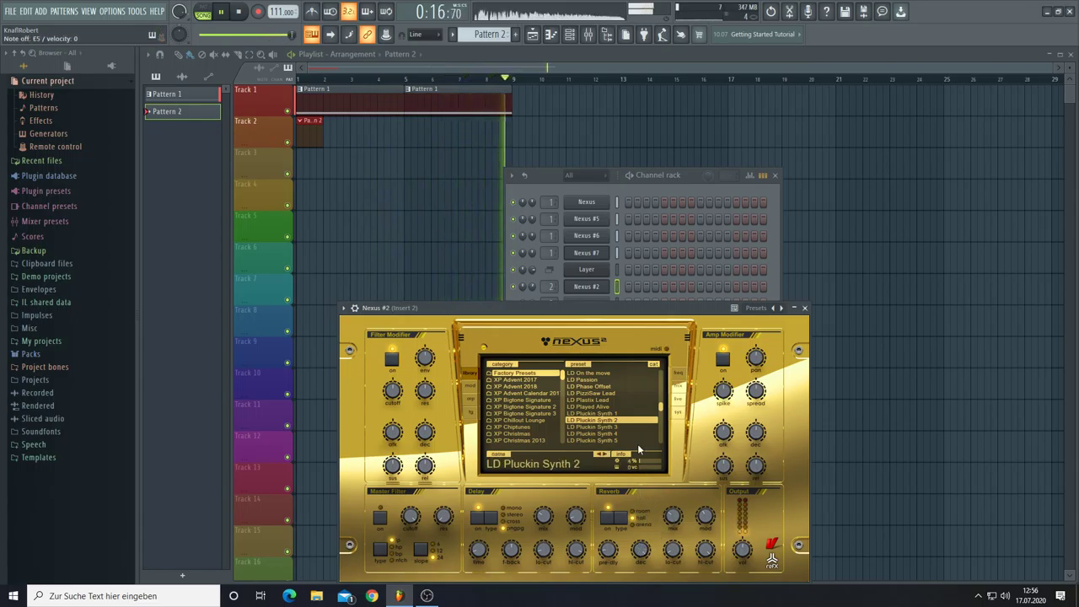
Step: Enter one-step notes E5, D#5 and C#5 consecutively from the start of bar 1 in Nexus #2's piano roll, plus a C#5 at 2:11
right_click(595, 287)
click(630, 289)
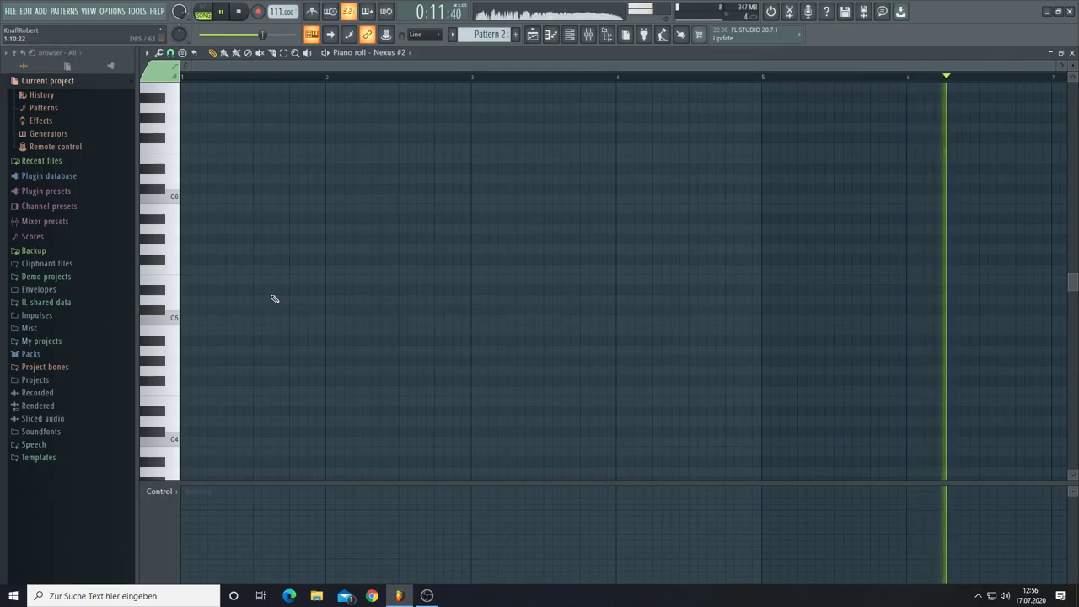
click(182, 279)
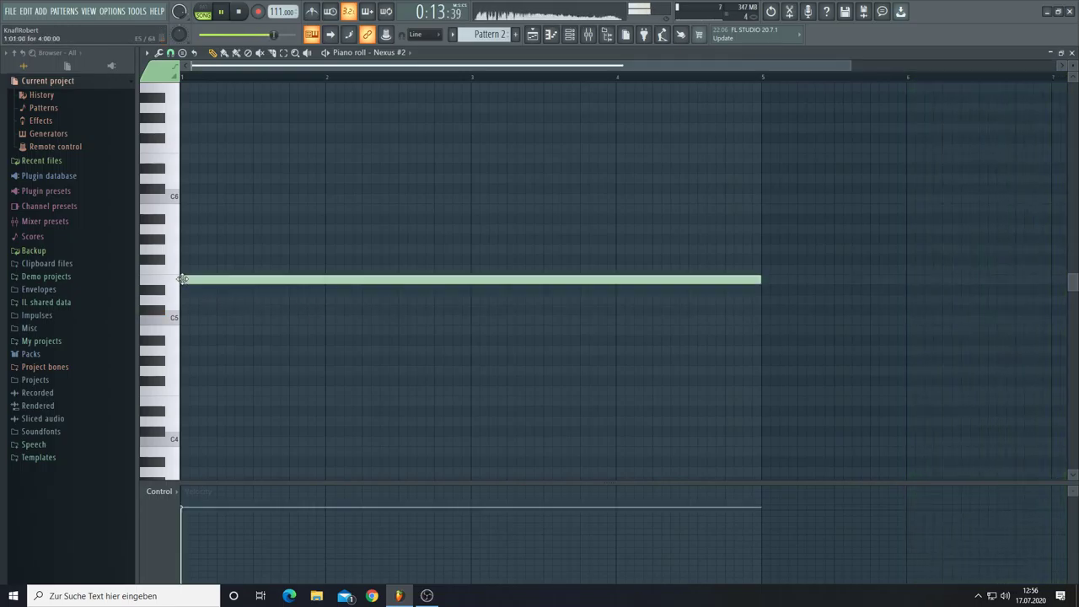
drag(761, 279, 319, 289)
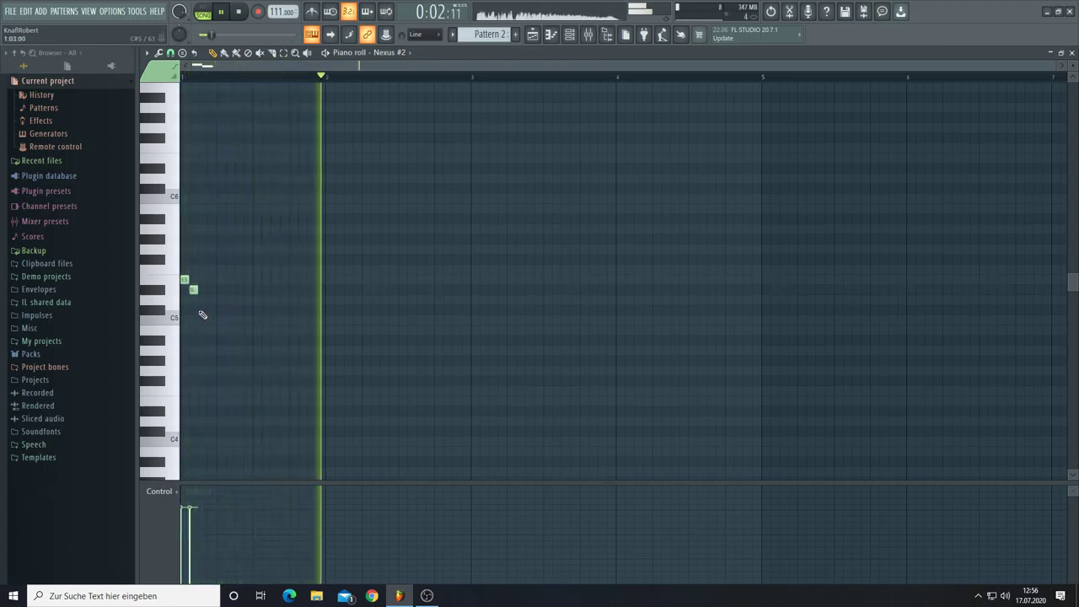
click(201, 311)
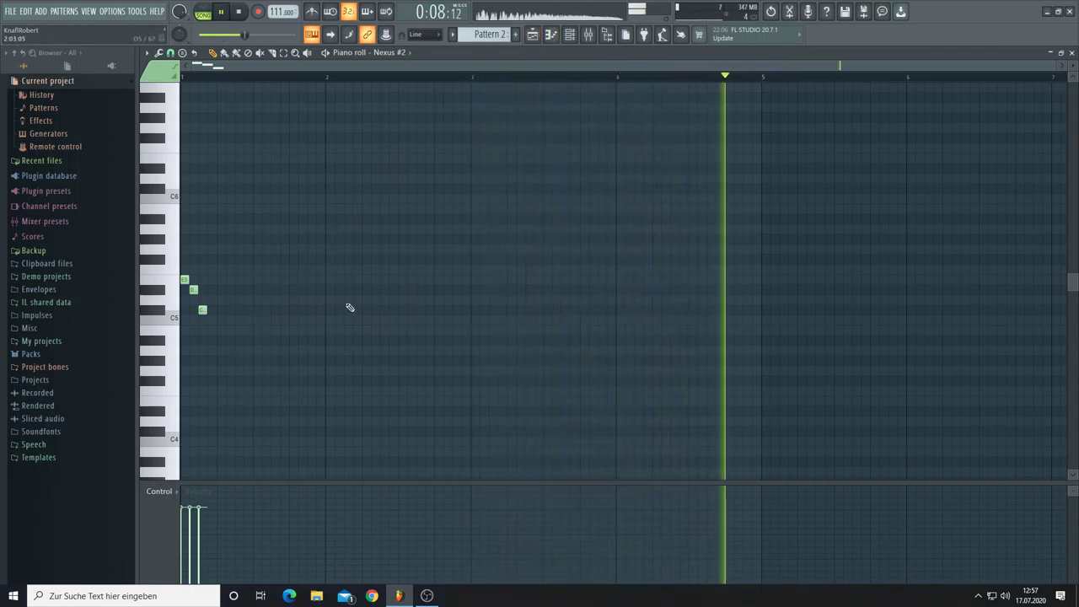
click(419, 310)
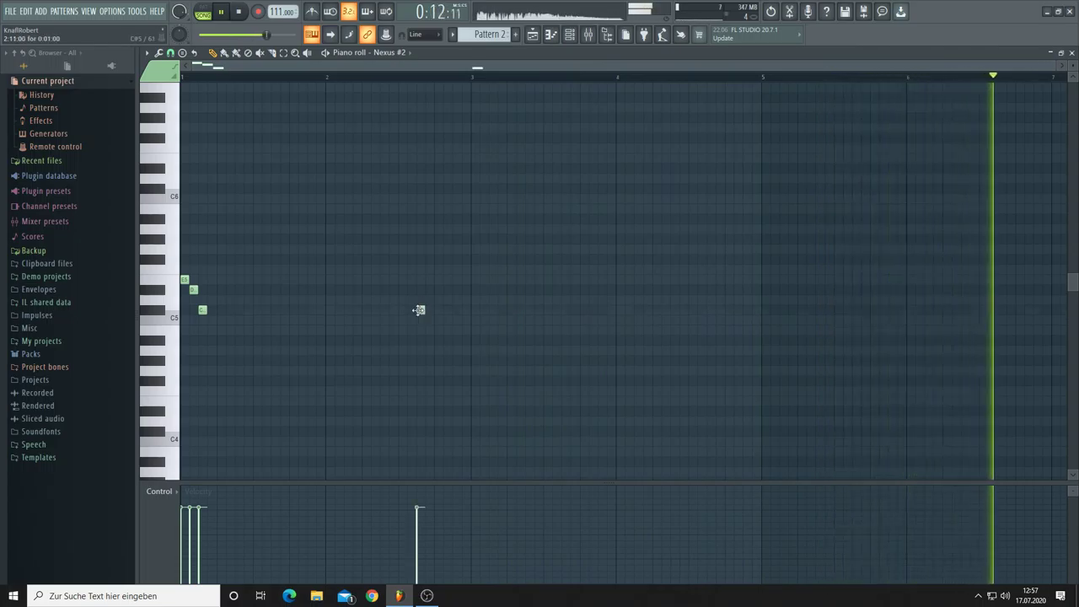
Step: Place a second Pattern 2 clip at bar 5 on Track 2 of the playlist
click(534, 35)
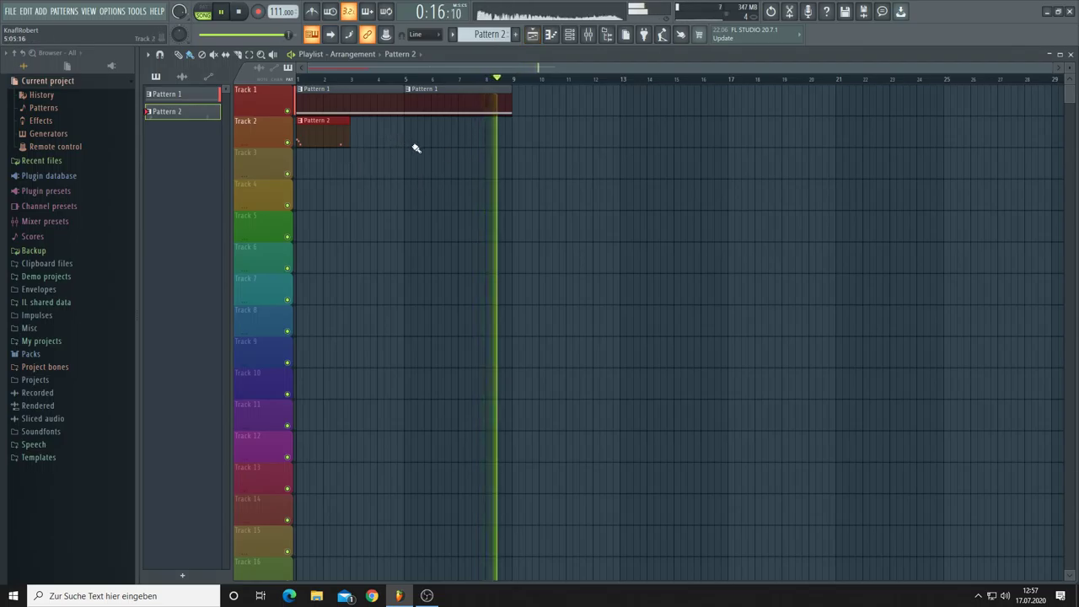
click(407, 145)
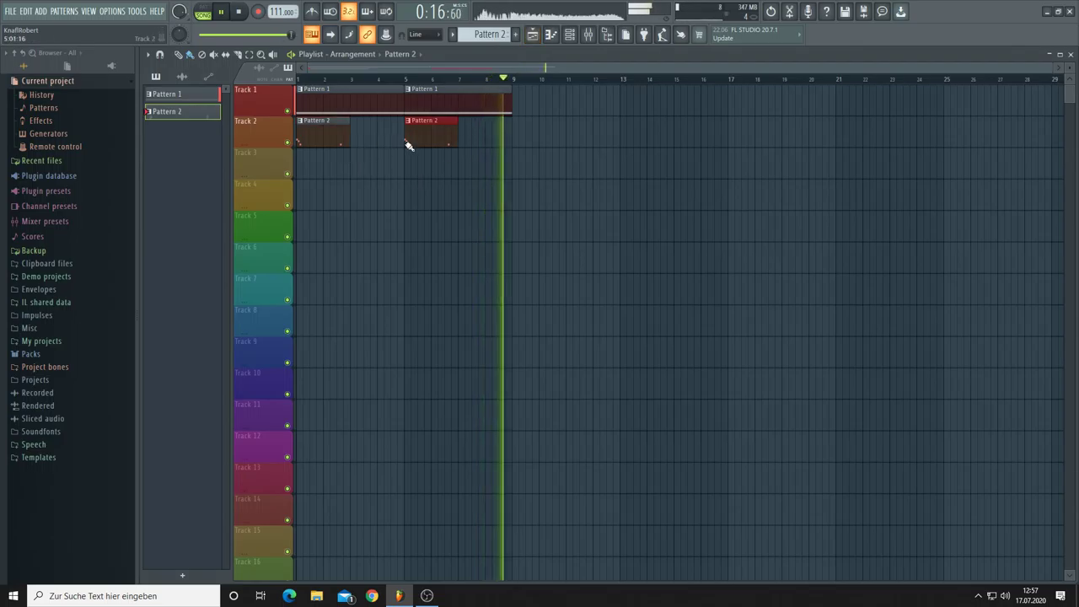
Step: Enter rising one-step notes C#5, D#5 and E5 consecutively from 4:07 in Nexus #2's piano roll
click(562, 37)
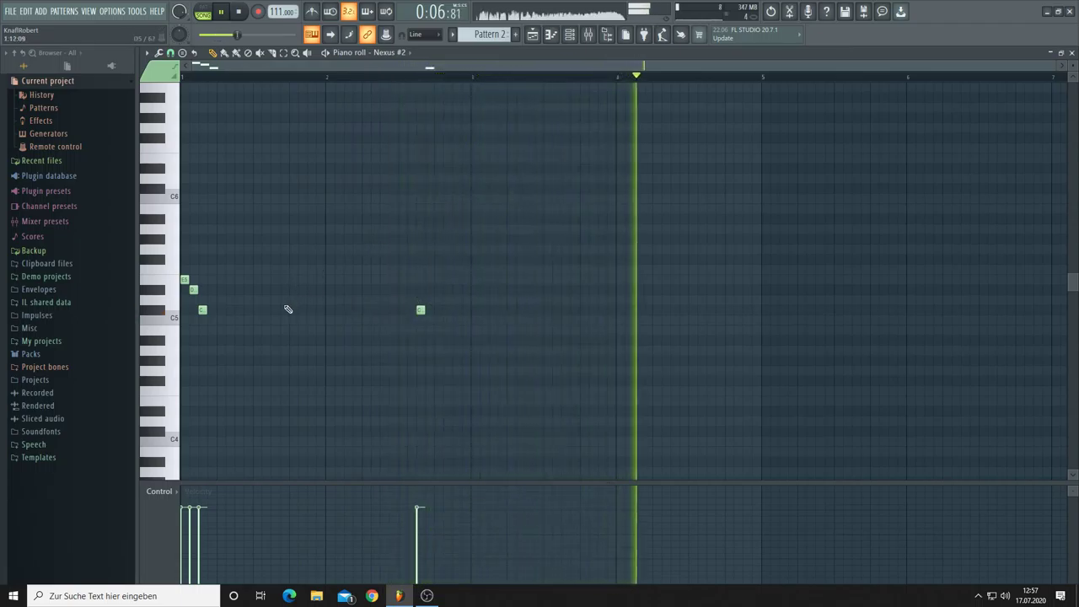
click(675, 309)
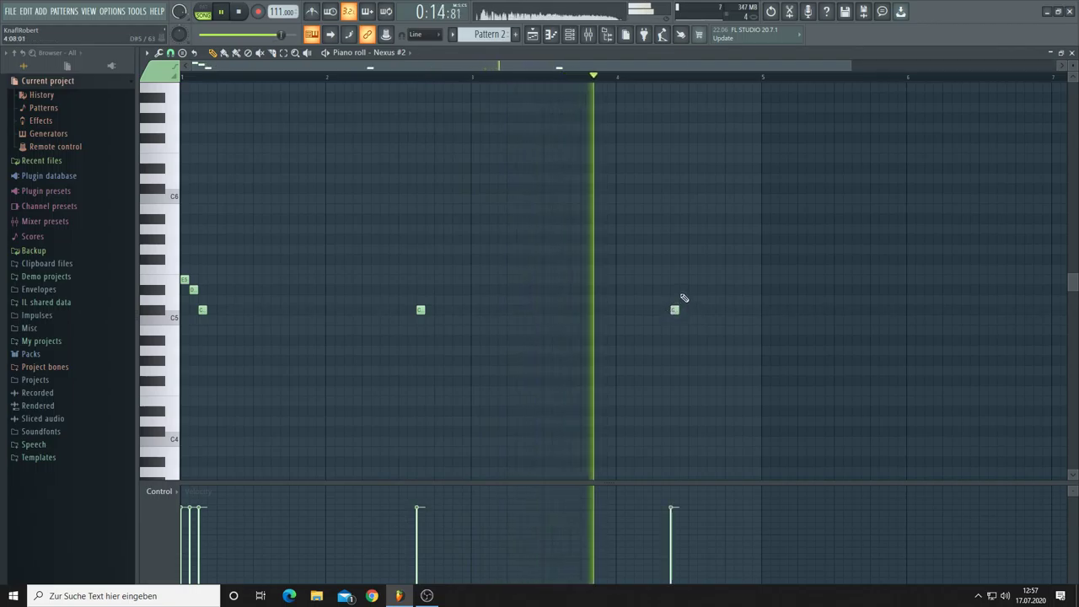
click(684, 289)
click(693, 279)
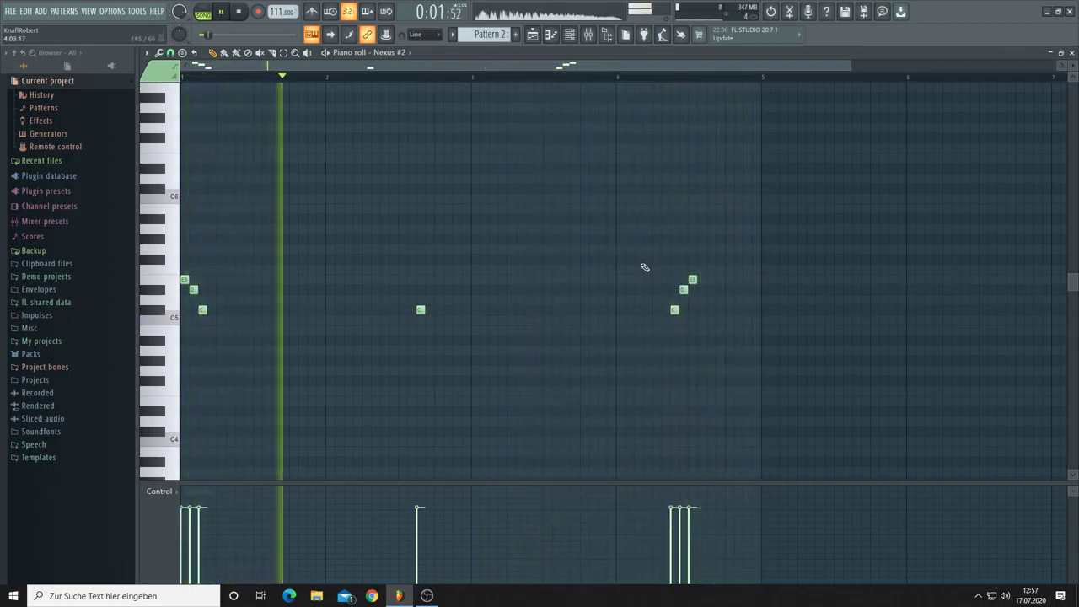
Step: Shift the three rising notes in bar 4 two steps earlier to 4:05 and lower their velocities equally
drag(651, 256, 724, 361)
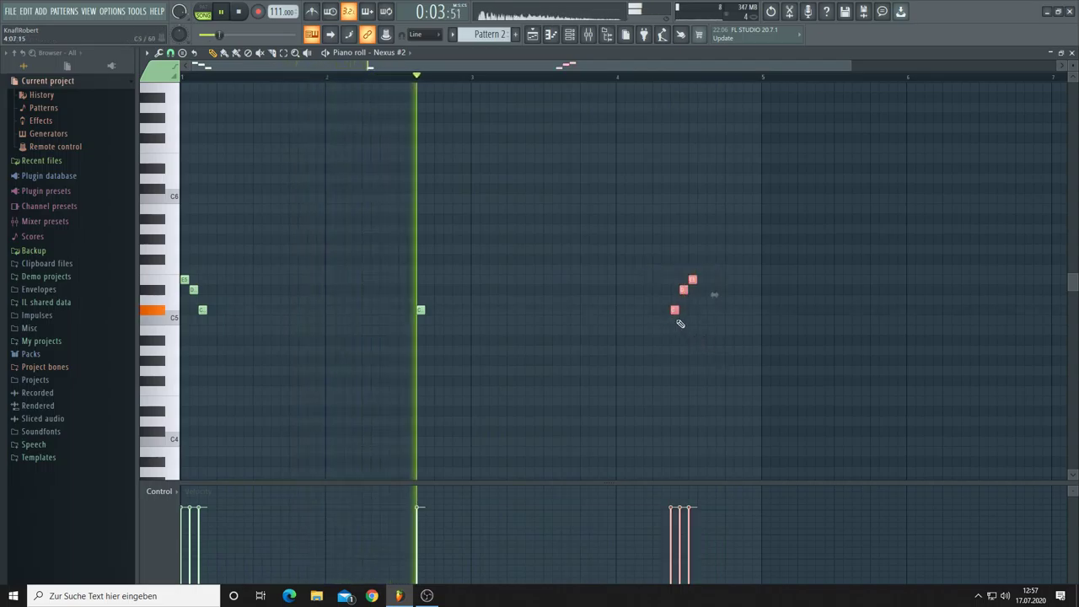
drag(675, 311, 657, 310)
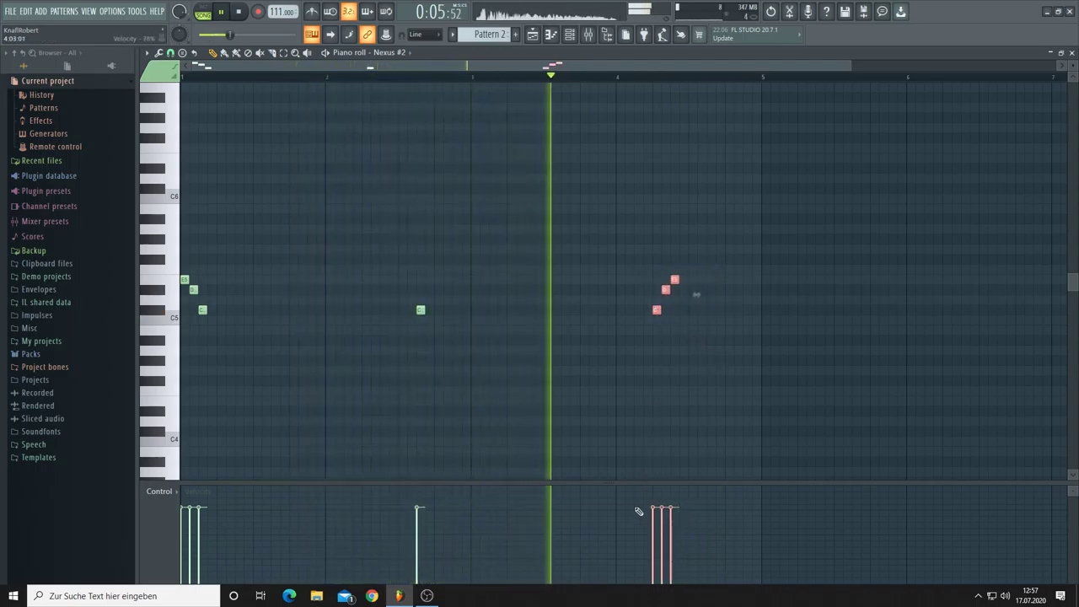
drag(647, 561, 679, 555)
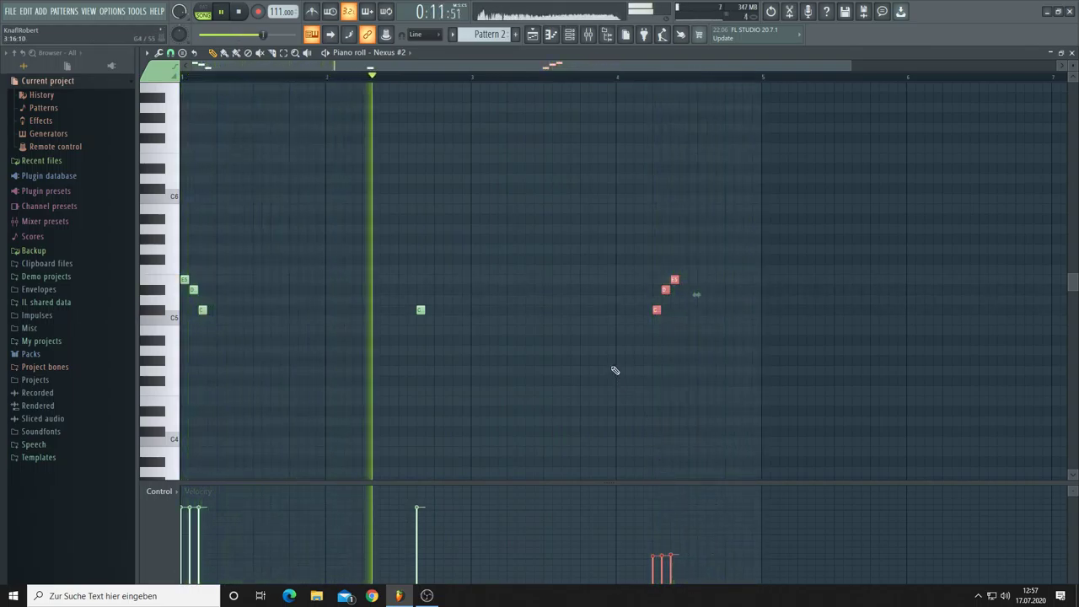
Step: Enter a one-step C#5 at the start of bar 3, reusing the softer velocity of the bar 4 C#5
click(653, 339)
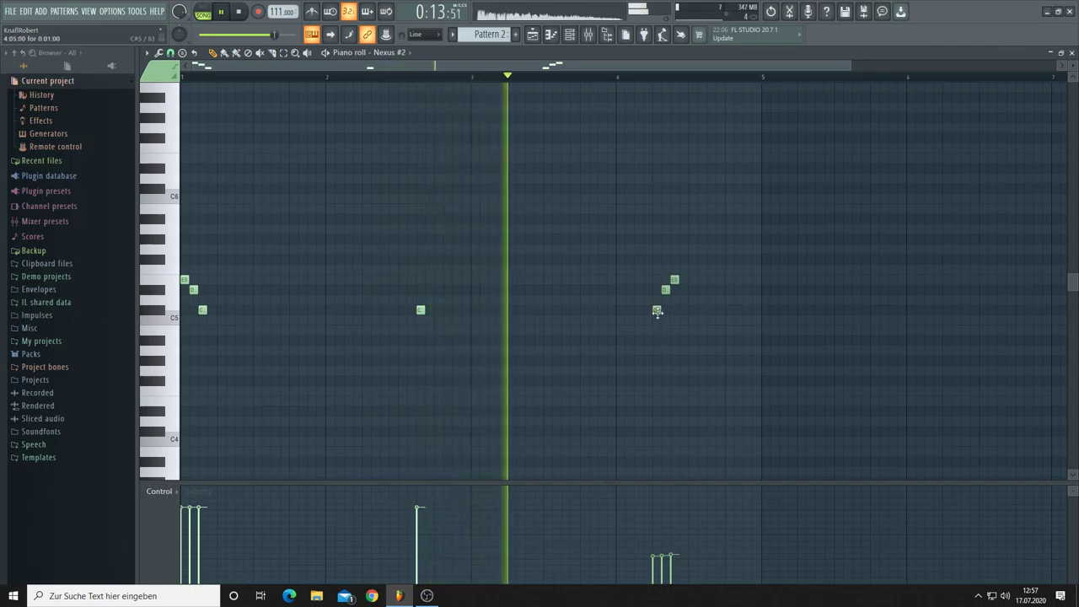
click(657, 310)
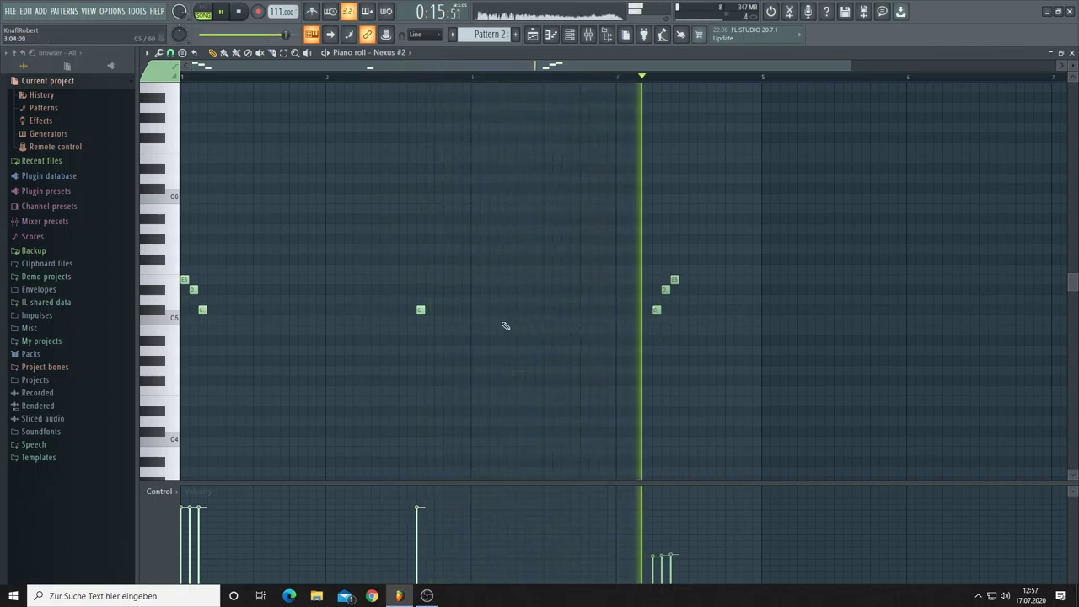
click(475, 309)
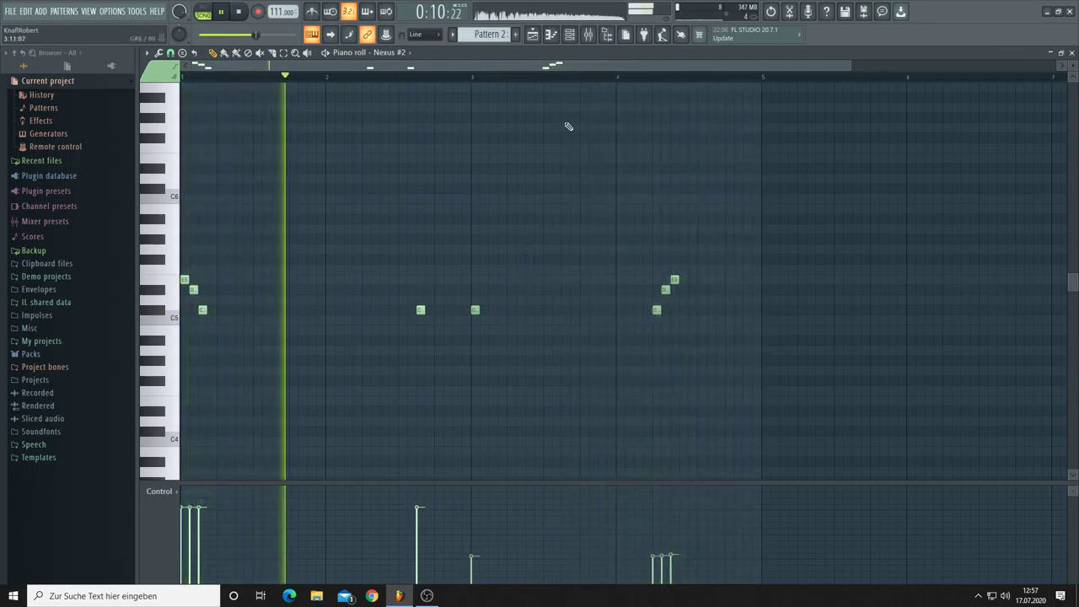
Step: Delete the second Pattern 2 clip, at bar 5 on Track 2 of the playlist
click(533, 35)
right_click(457, 138)
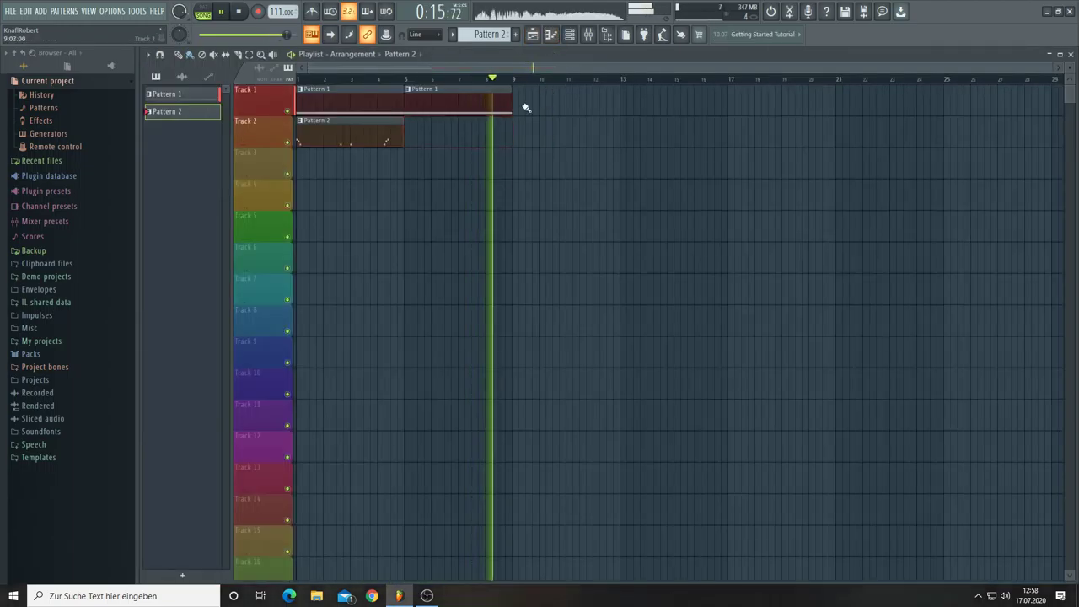
Step: Duplicate Pattern 2's whole four-bar melody to start at bar 5, and raise the first note of the copied bar 8 figure to F#5
click(570, 36)
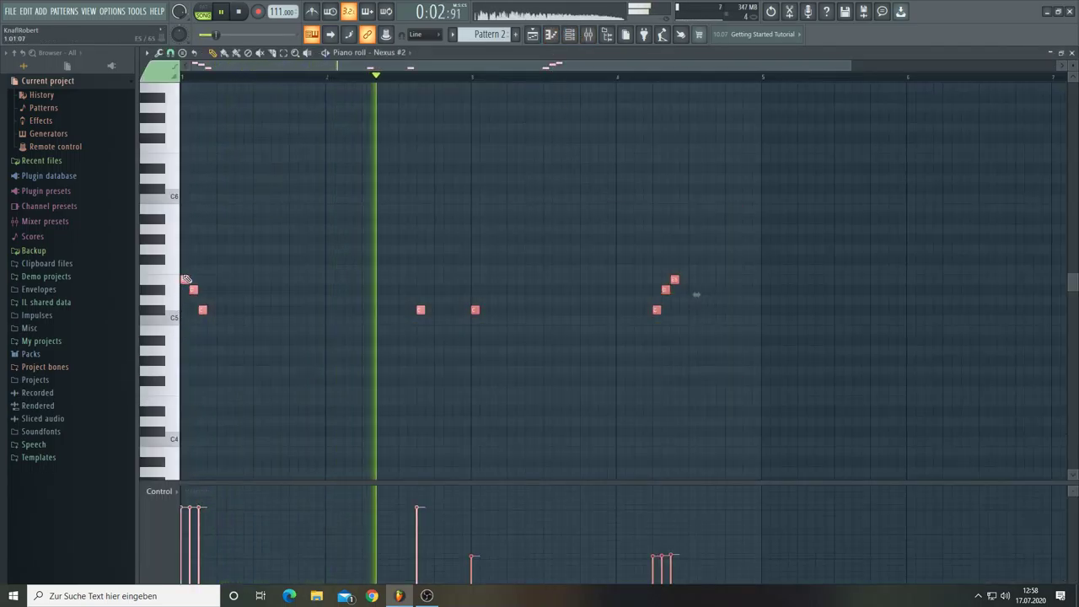
drag(184, 280, 765, 268)
key(ctrl+d)
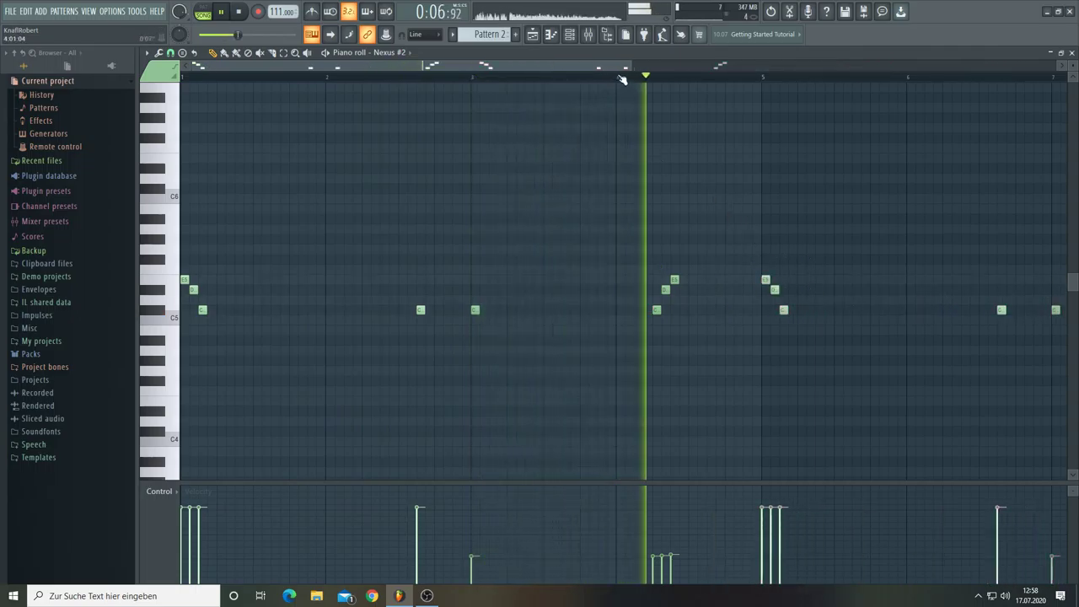
drag(628, 68, 833, 70)
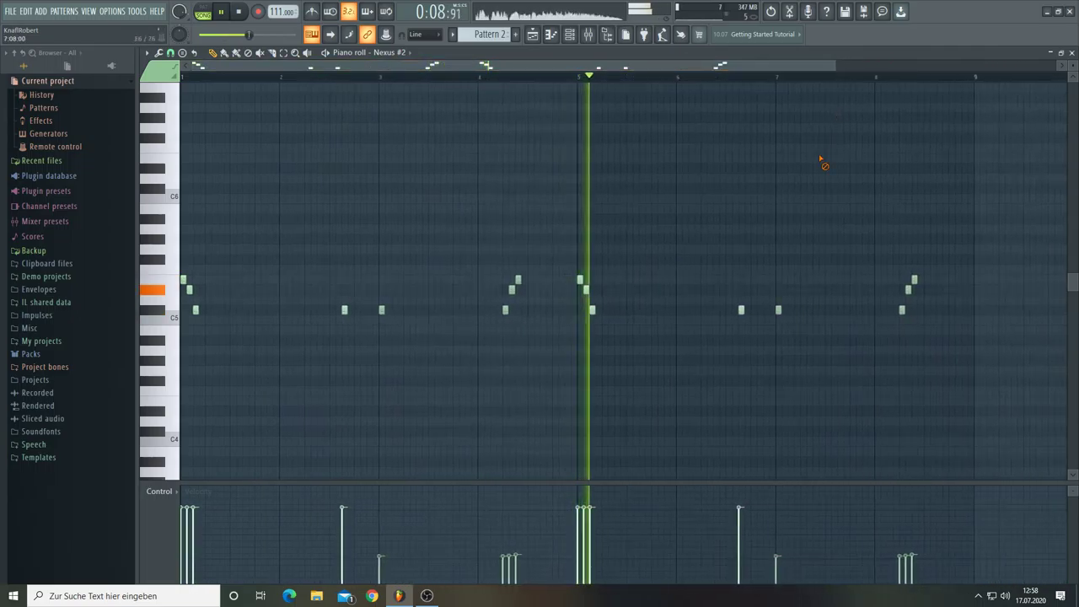
click(903, 259)
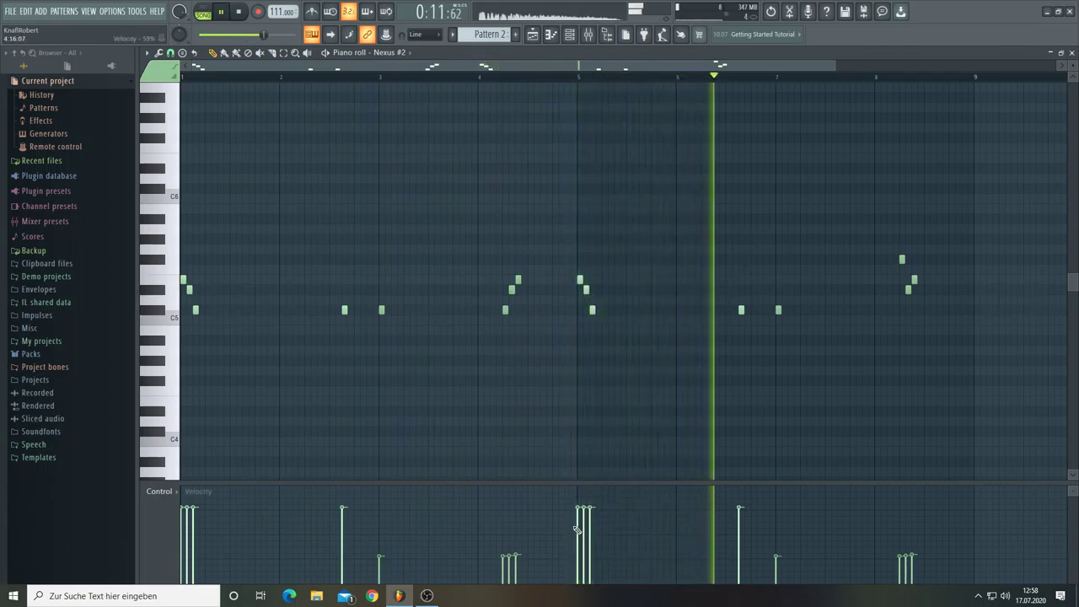
Step: Shape the velocities of the three-note figures: falling in bars 1 and 8, and rising in bar 5
drag(609, 521, 622, 530)
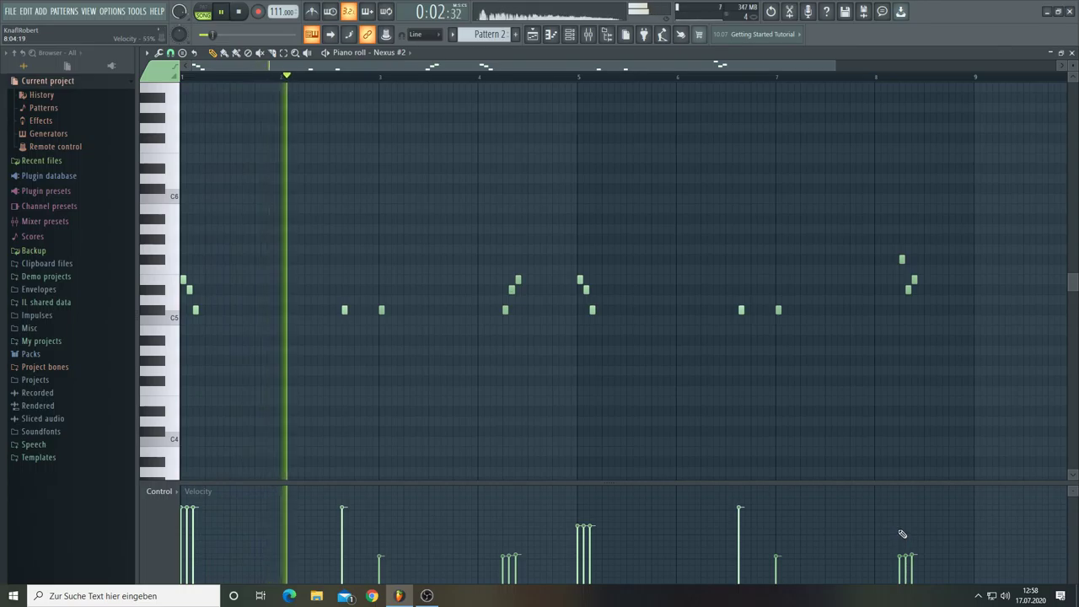
drag(899, 528, 916, 558)
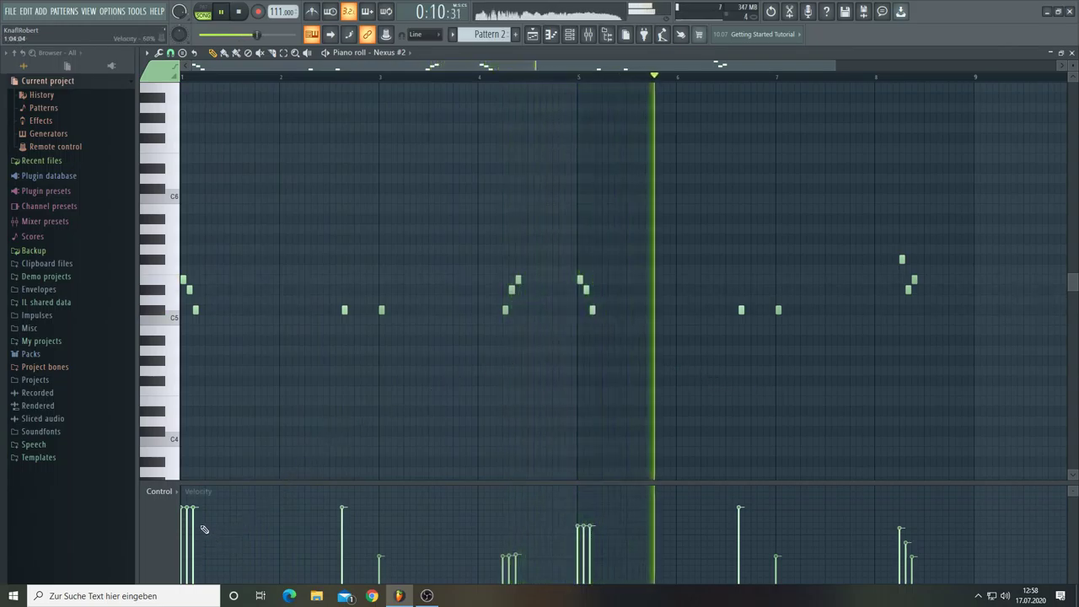
drag(185, 510, 200, 550)
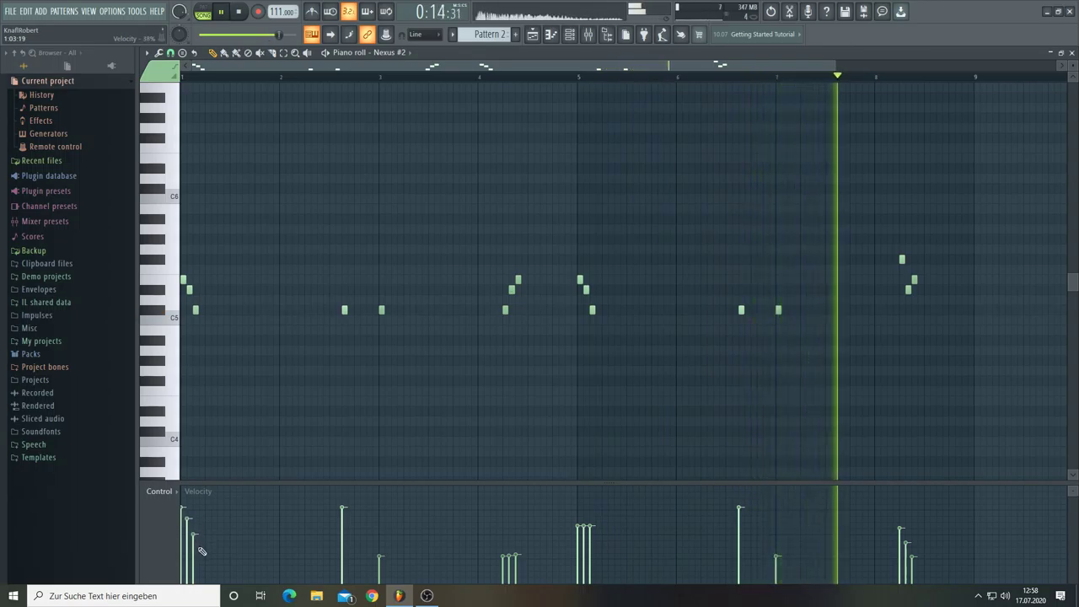
drag(577, 540, 590, 527)
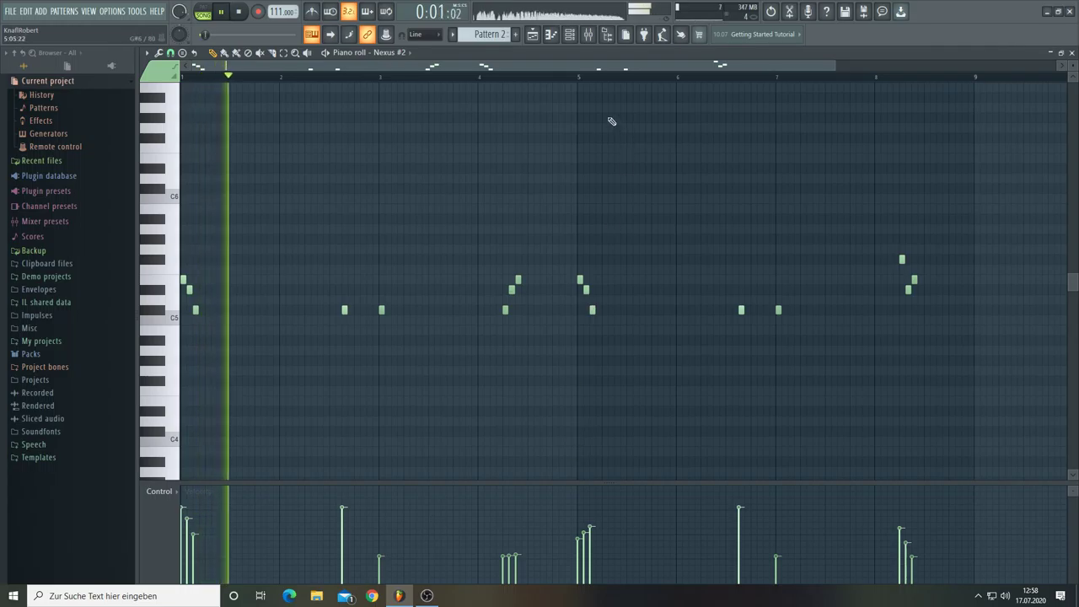
Step: Return to the playlist, open Nexus #2's synth, and audition the presets LD Pluckin Synth 3 to LD Pluckin Synth 6
key(F5)
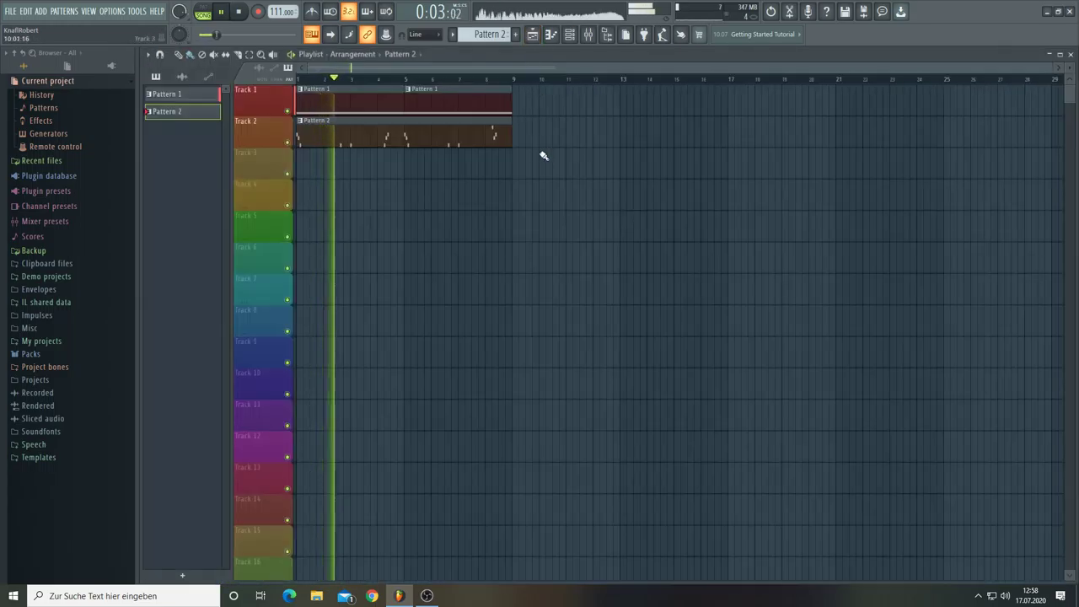
click(571, 37)
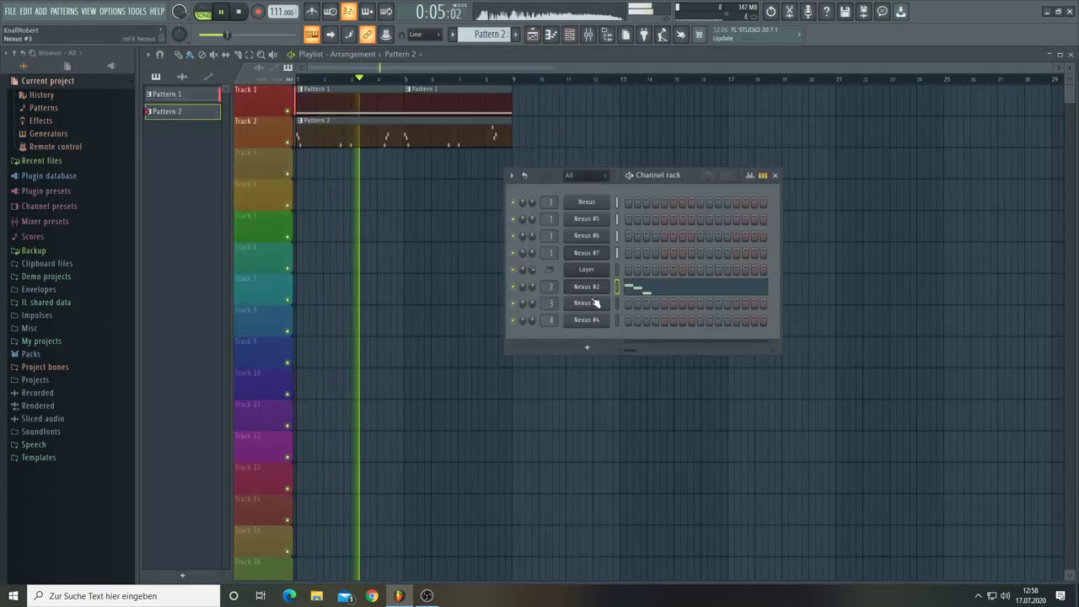
click(590, 289)
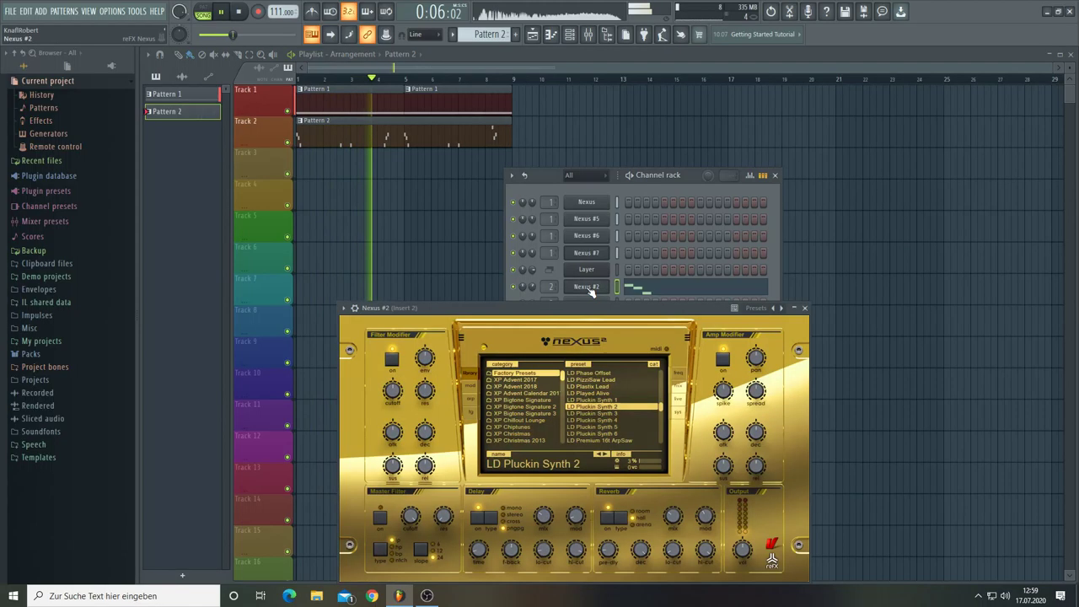
click(606, 453)
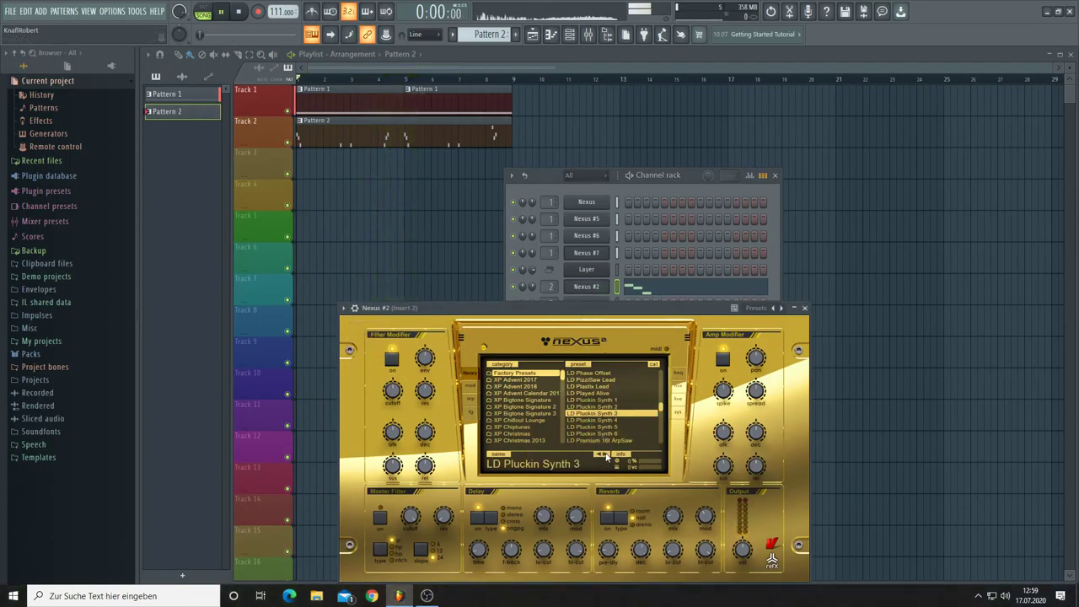
click(605, 455)
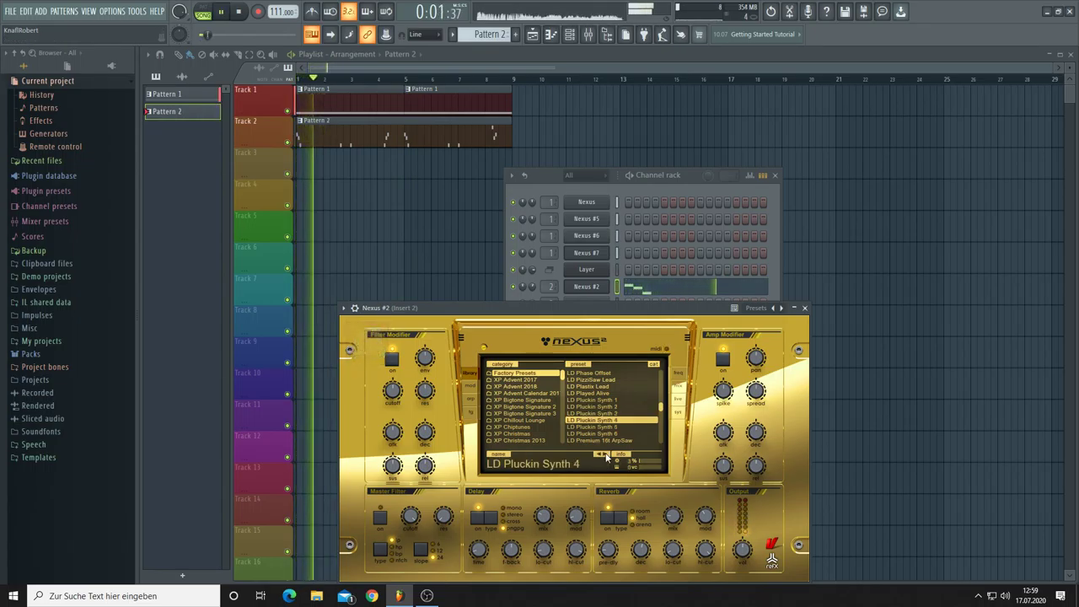
click(607, 455)
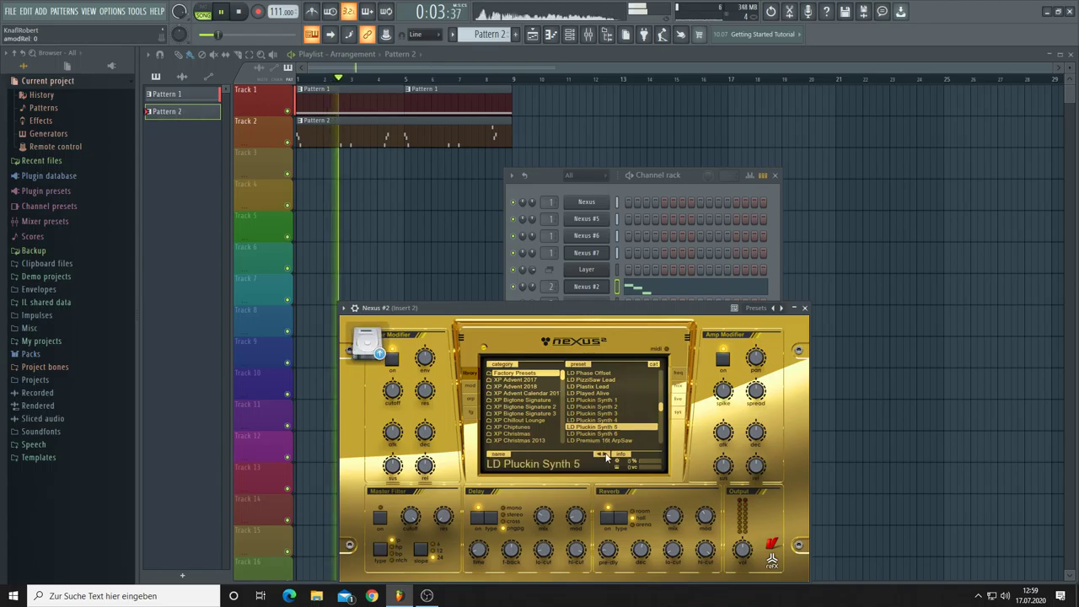
click(606, 455)
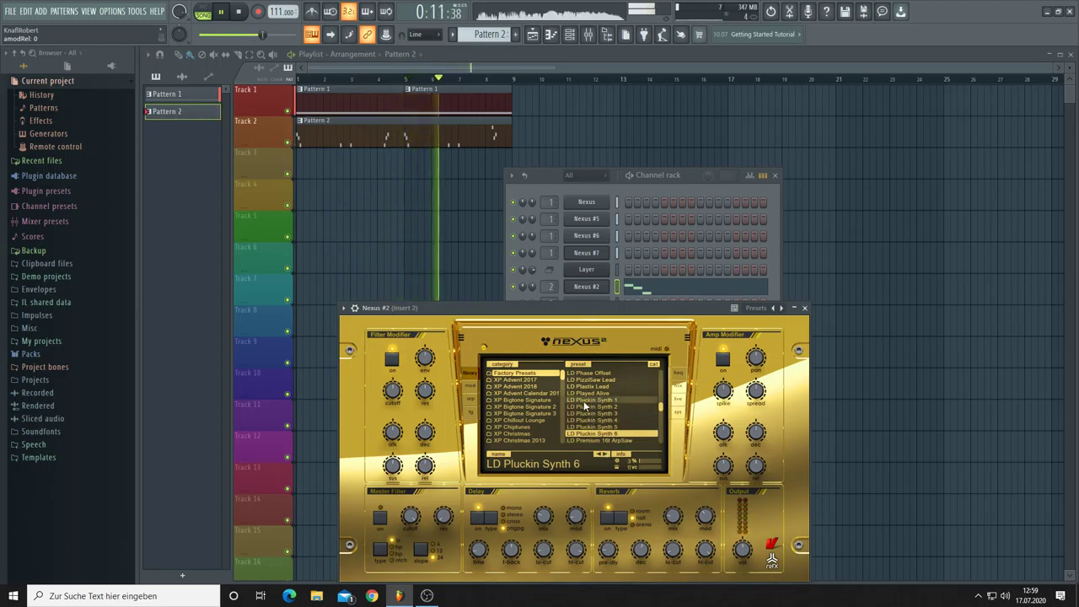
Step: Audition the factory presets PL 80s Balladbell, PL Amberpikes and PL Beauty Combi in Nexus #2
scroll(595, 405, up, 2)
scroll(597, 405, down, 10)
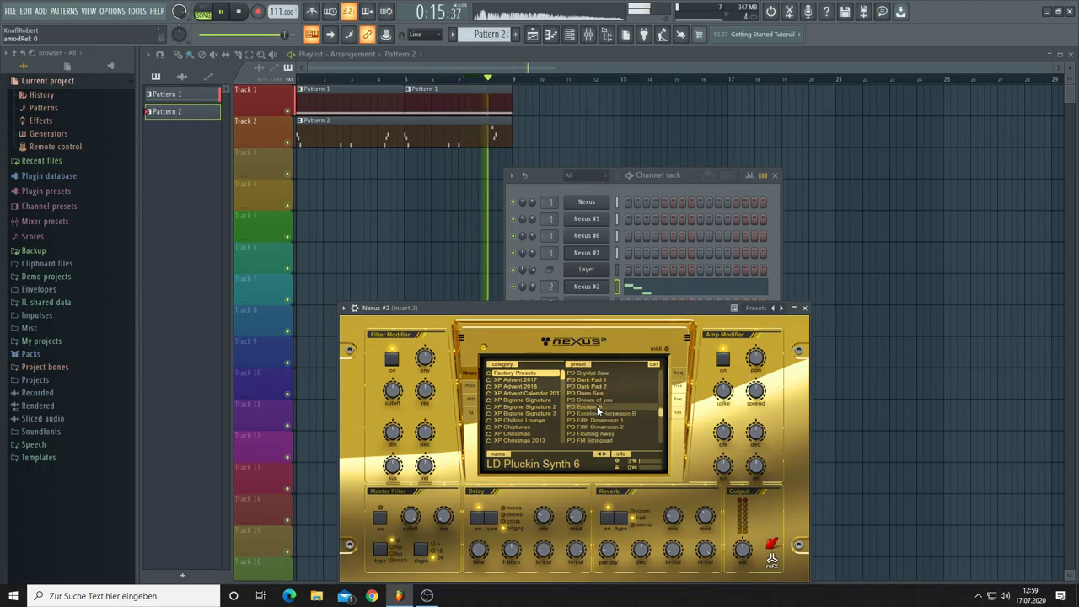
scroll(597, 405, down, 10)
scroll(597, 406, down, 10)
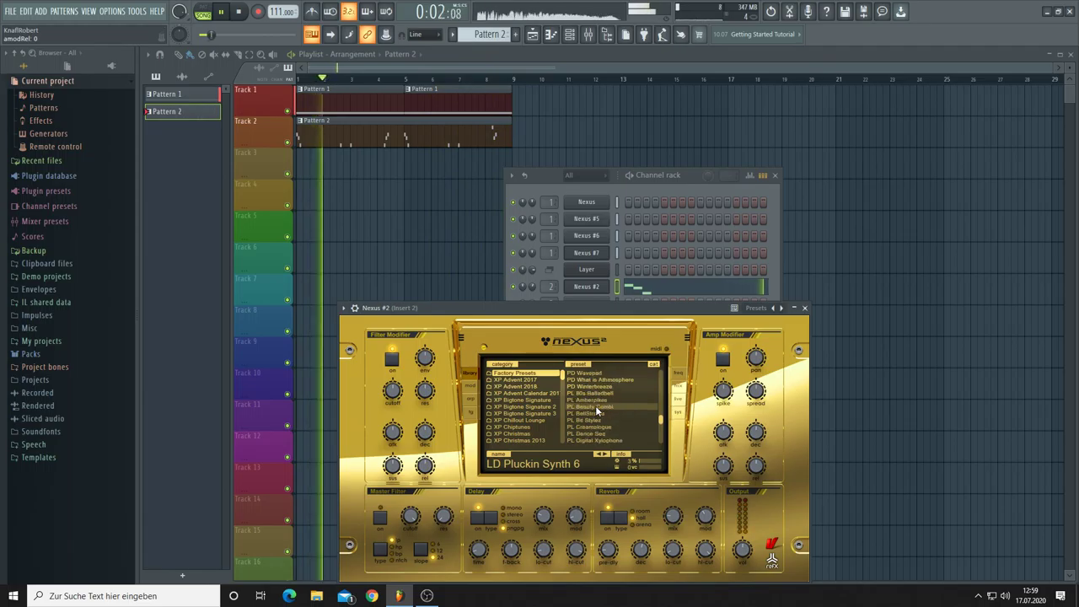
scroll(591, 403, down, 5)
click(581, 396)
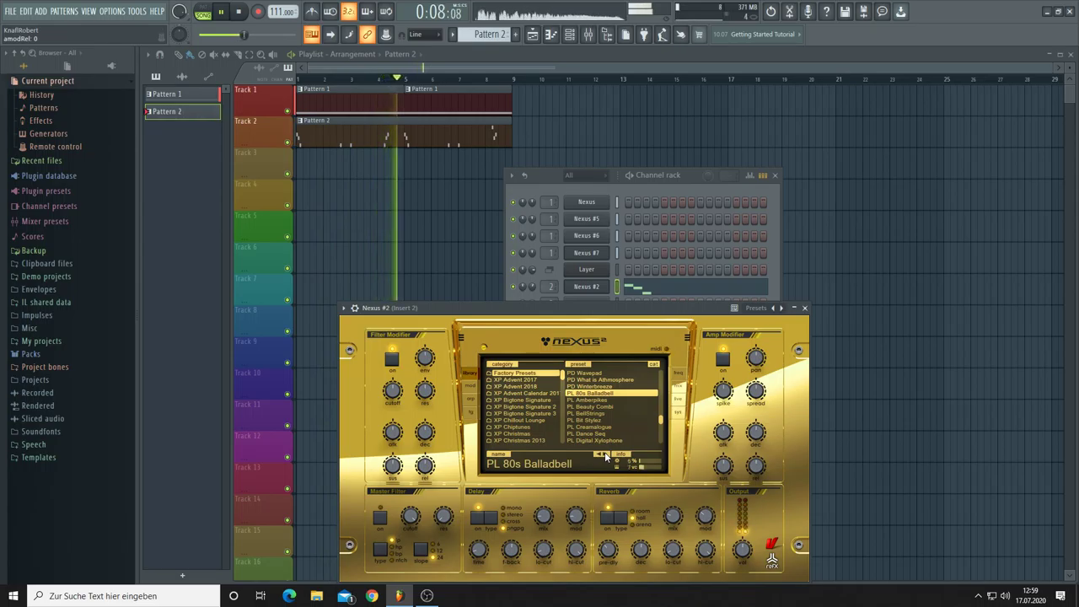
click(605, 454)
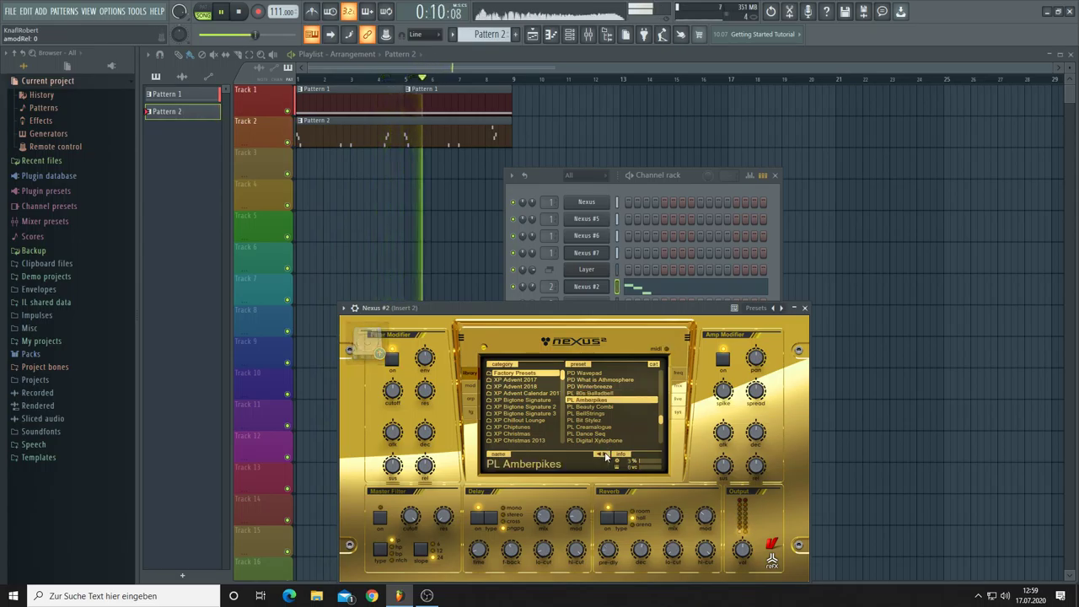
click(604, 452)
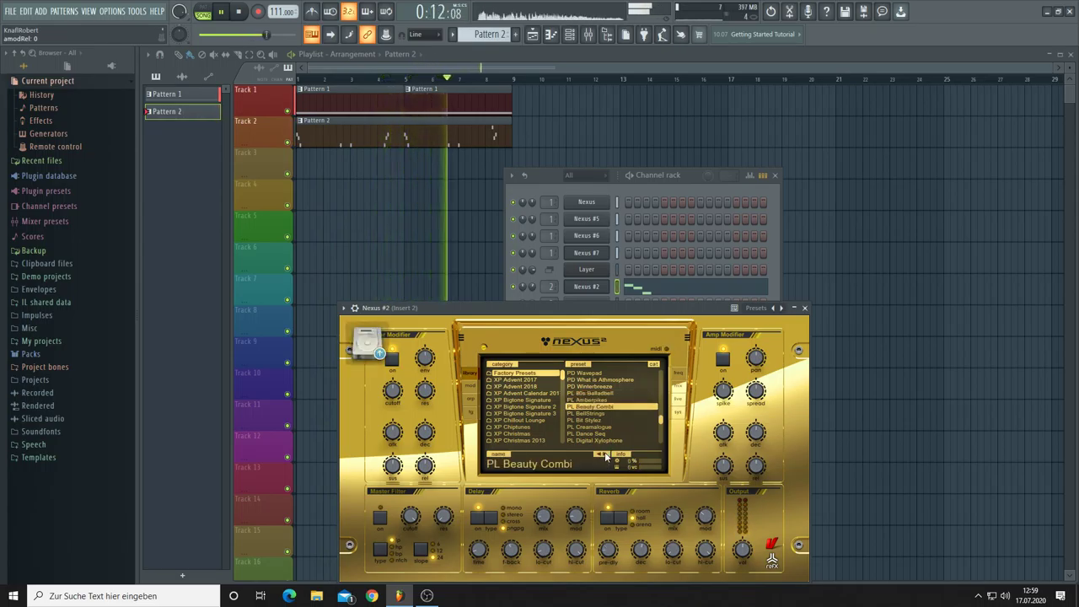
Step: Load the PL BellStrings preset in Nexus #2 and set its reverb hi-cut to 116
click(604, 452)
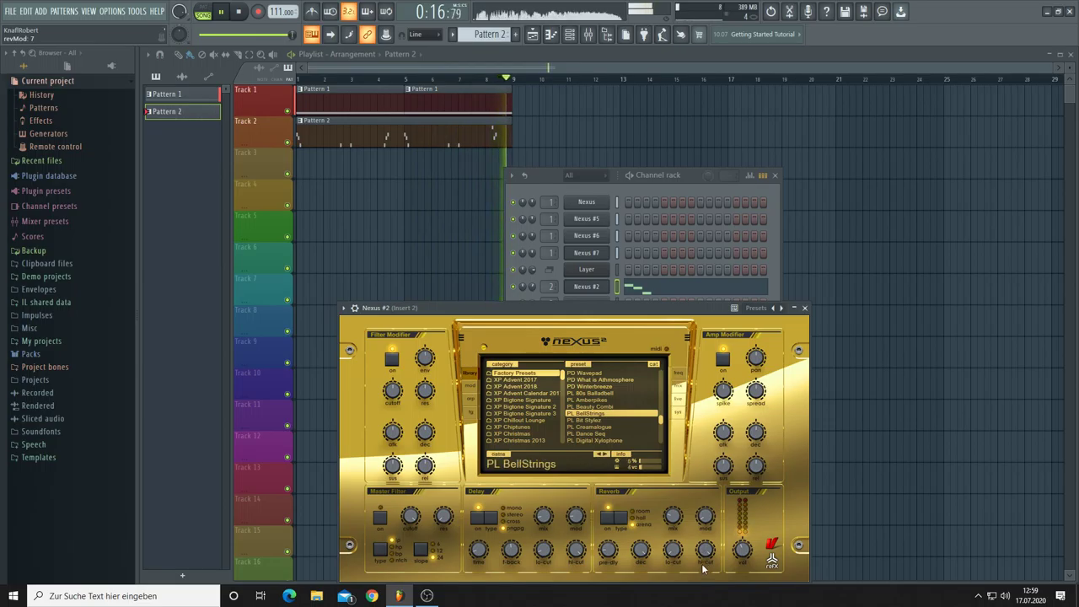
scroll(685, 563, down, 3)
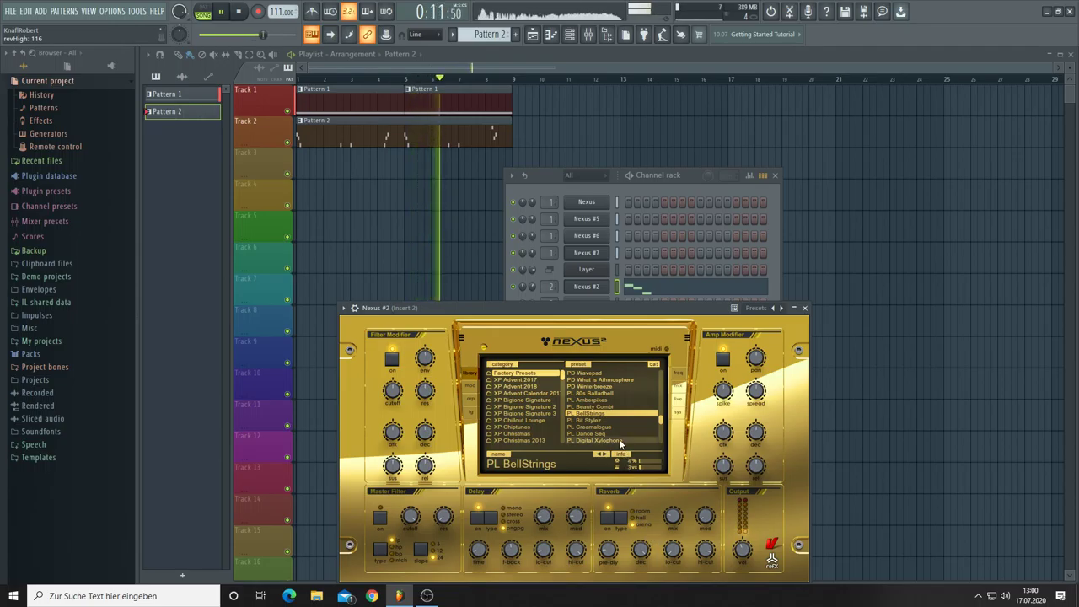
Step: Reshape the velocities of the bar 5 three-note figure in Nexus #2's piano roll into a softer falling slope
click(661, 287)
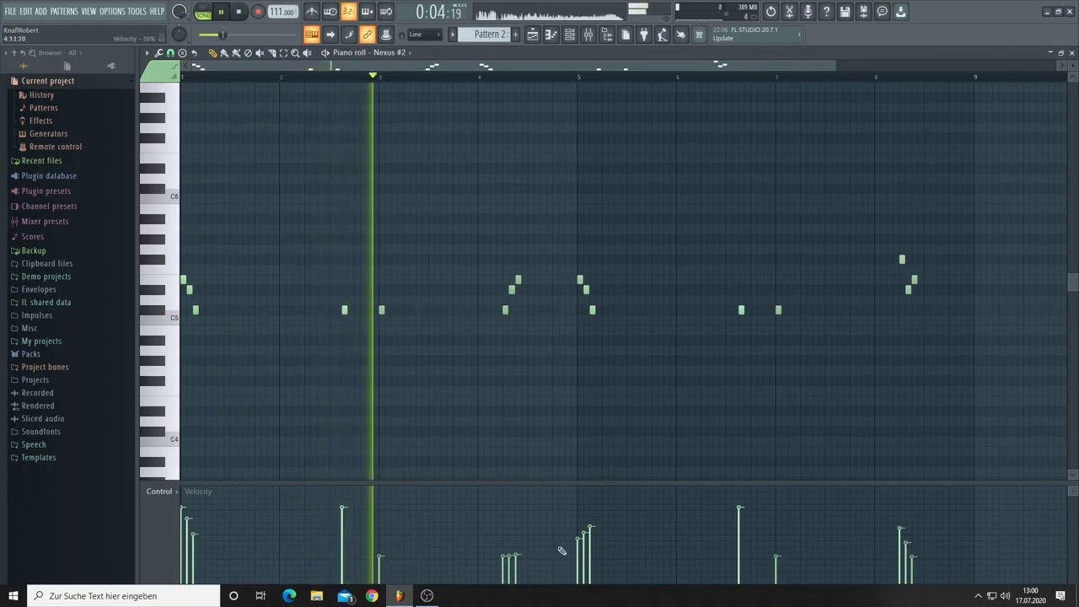
drag(581, 517, 598, 545)
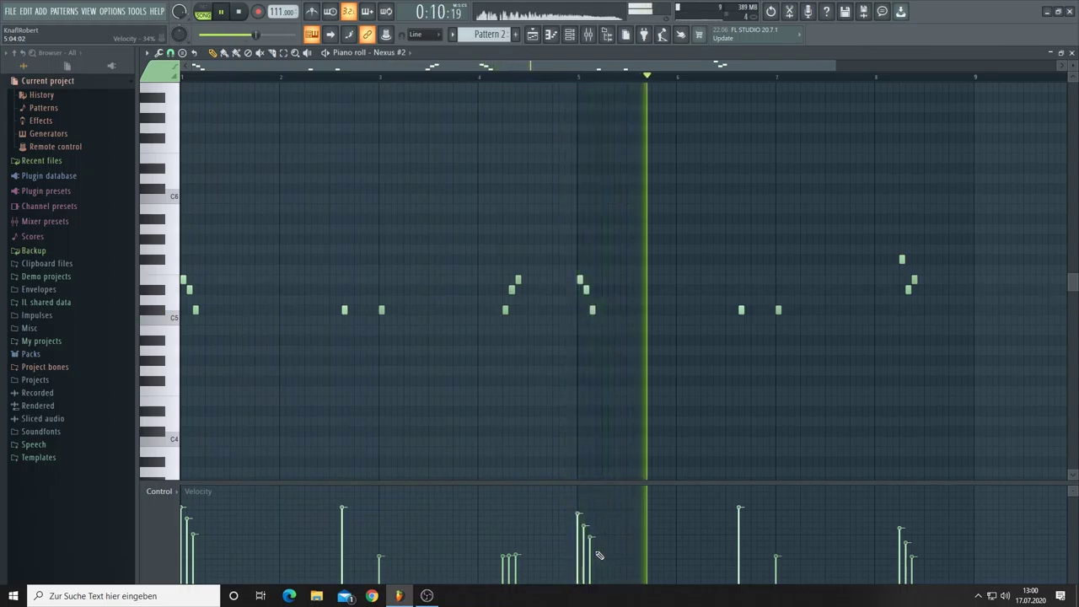
drag(580, 544, 601, 582)
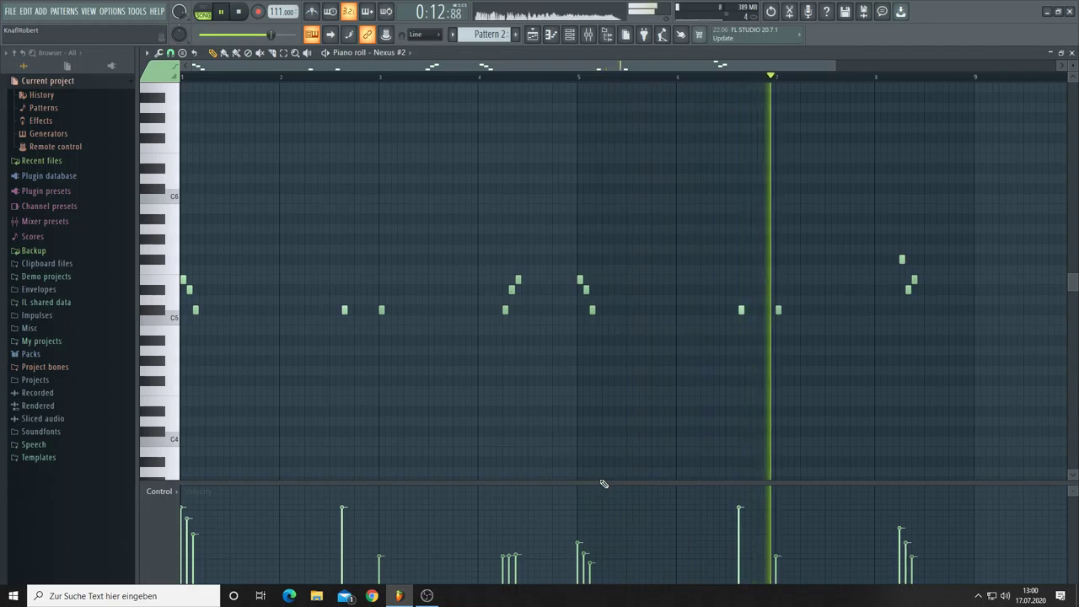
Step: Slightly lower the velocity of the bar 6 note in Nexus #2's piano roll and return to the playlist
click(757, 524)
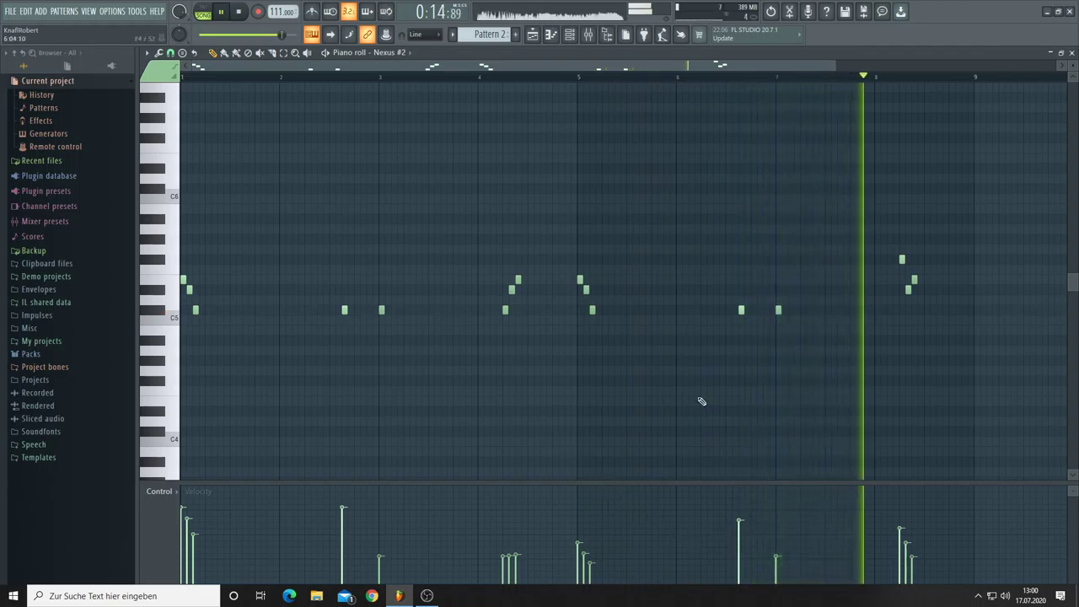
click(533, 36)
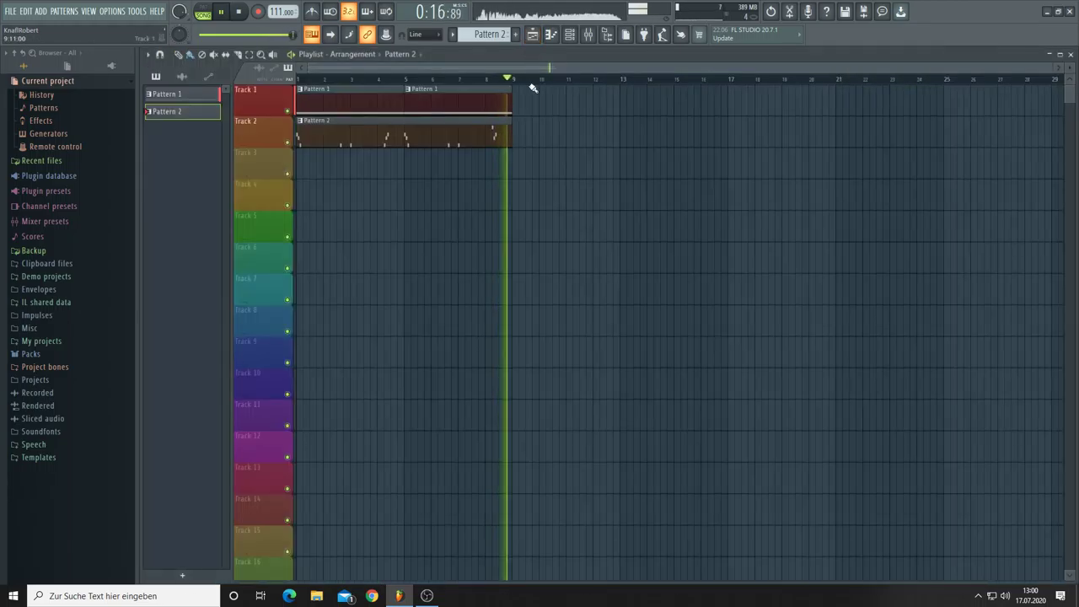
Step: Create Pattern 3 and open the Nexus #3 synth from the channel rack
key(F4)
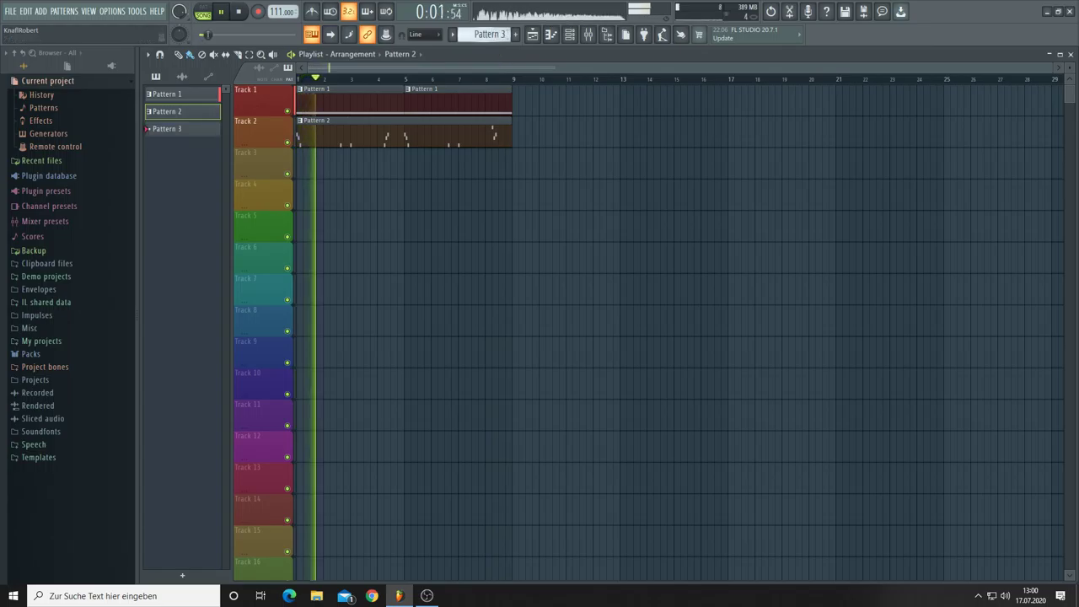
click(570, 34)
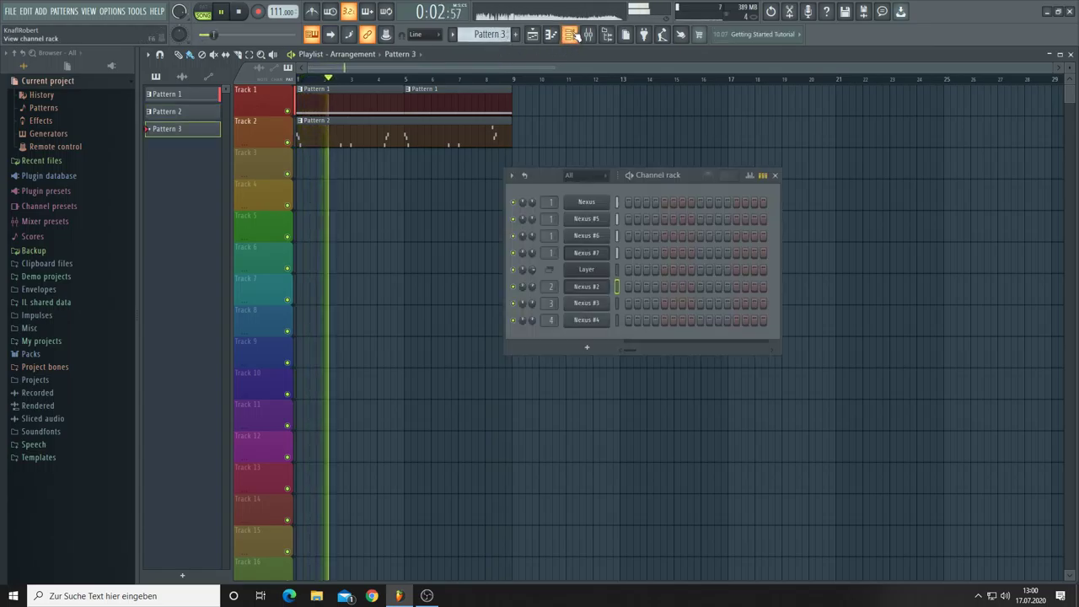
click(594, 304)
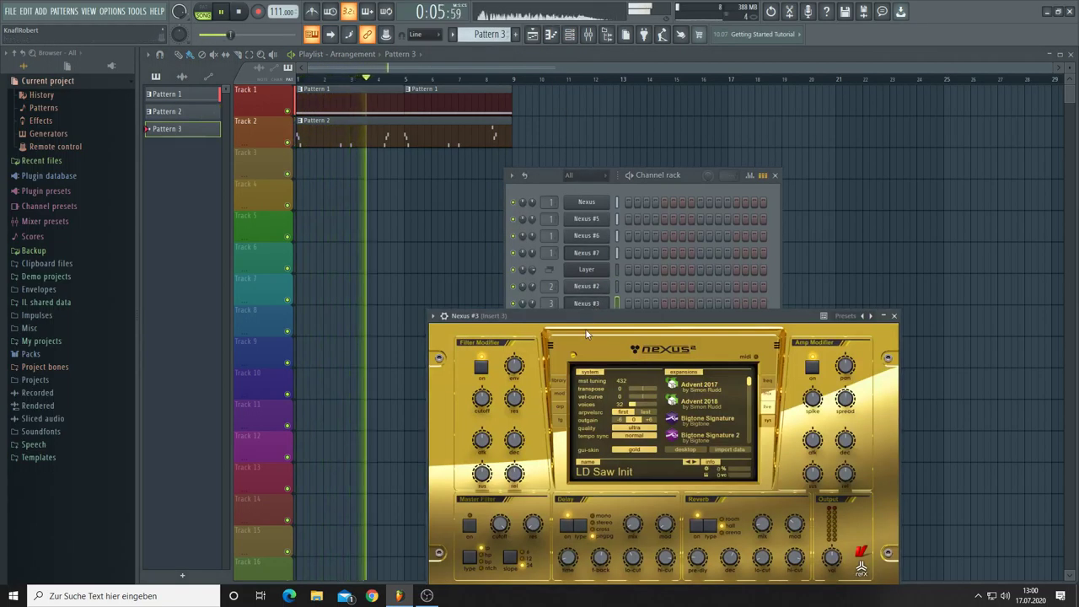
Step: Audition the factory presets AR After Midnight 1, AR After Midnight 1 A and AR After Midnight 1 B in Nexus #3
click(556, 382)
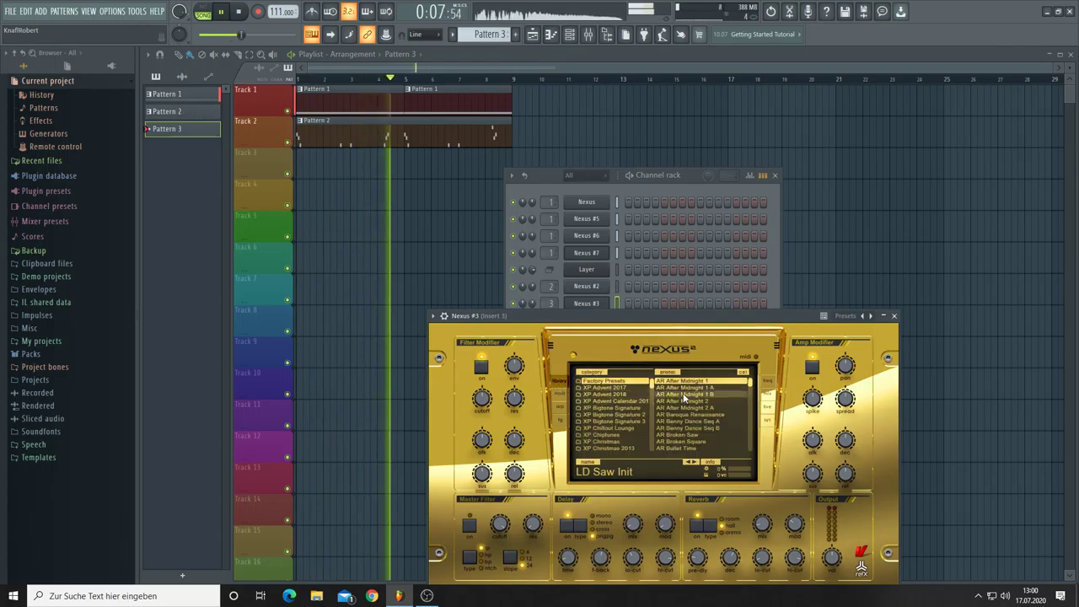
click(682, 381)
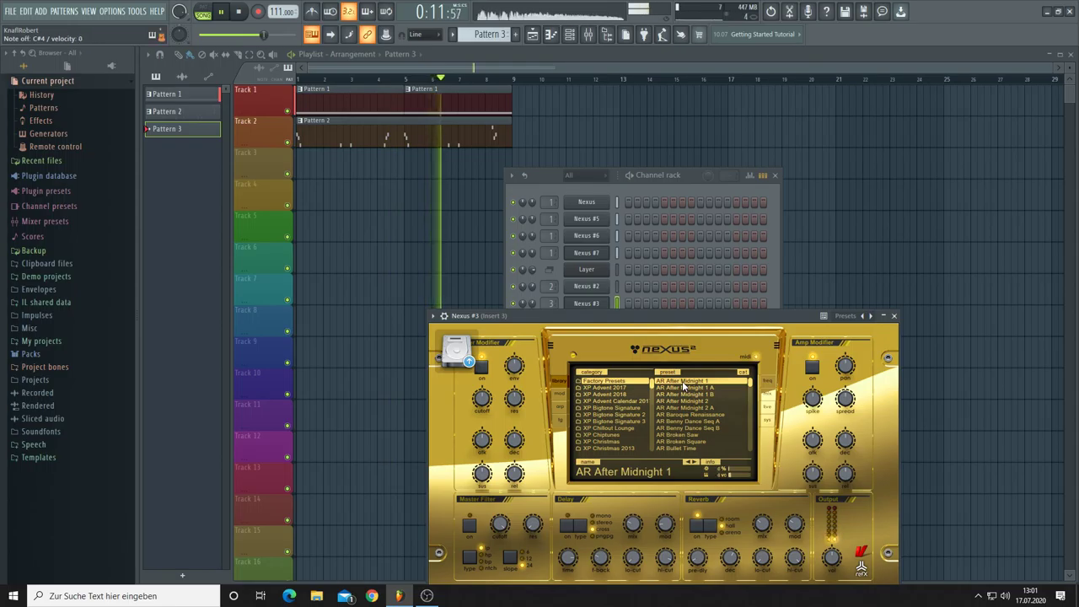
click(693, 462)
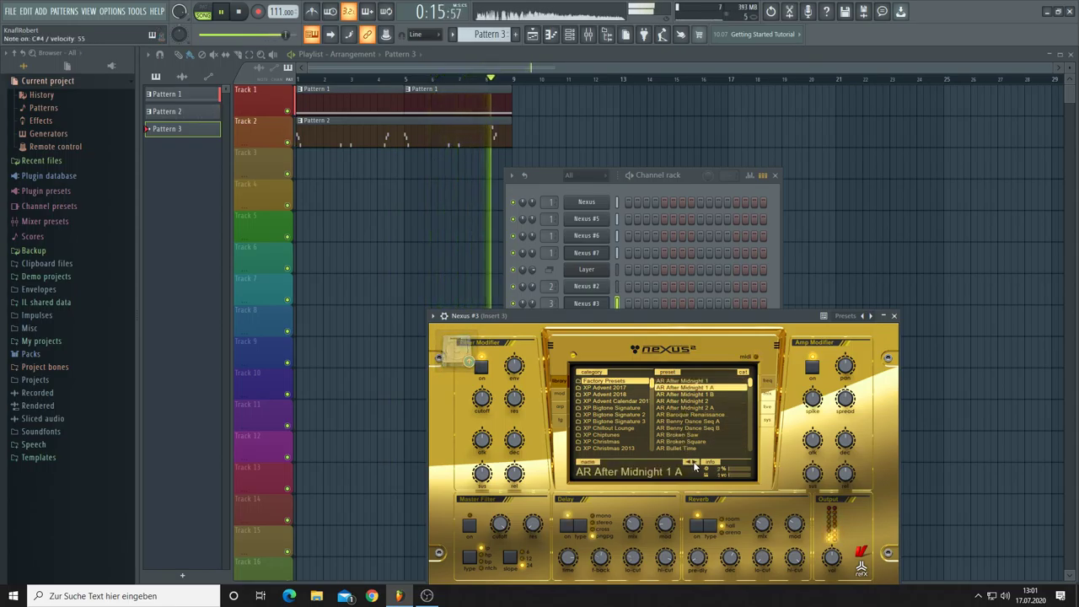
click(693, 462)
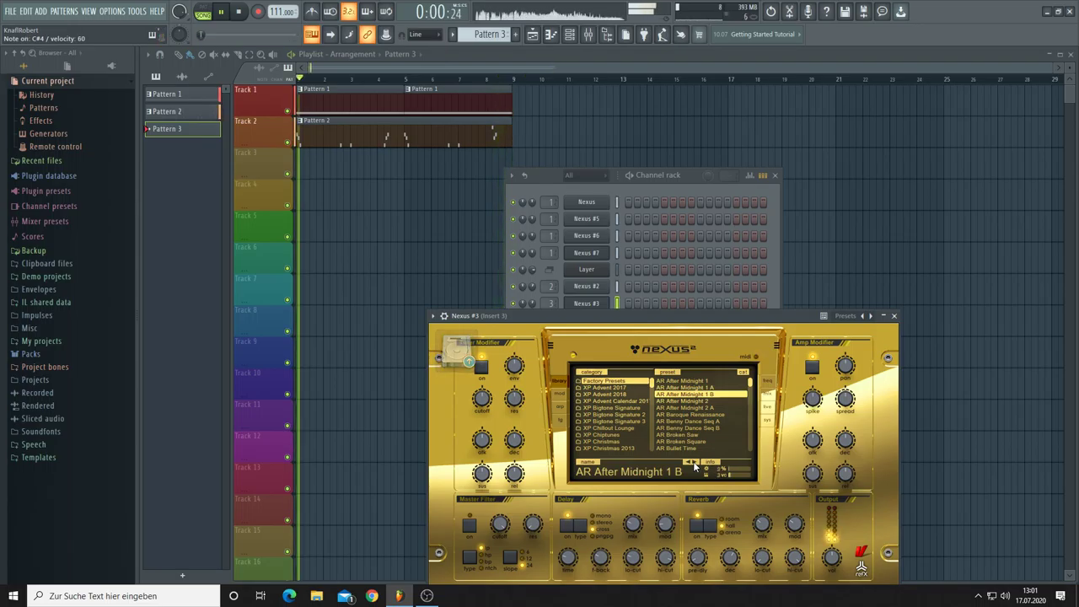
Step: Open the XP Future Arps category in Nexus #3 and audition AR Another Hoover, AR Bandpass Sweep and AR Bassline
scroll(627, 426, down, 4)
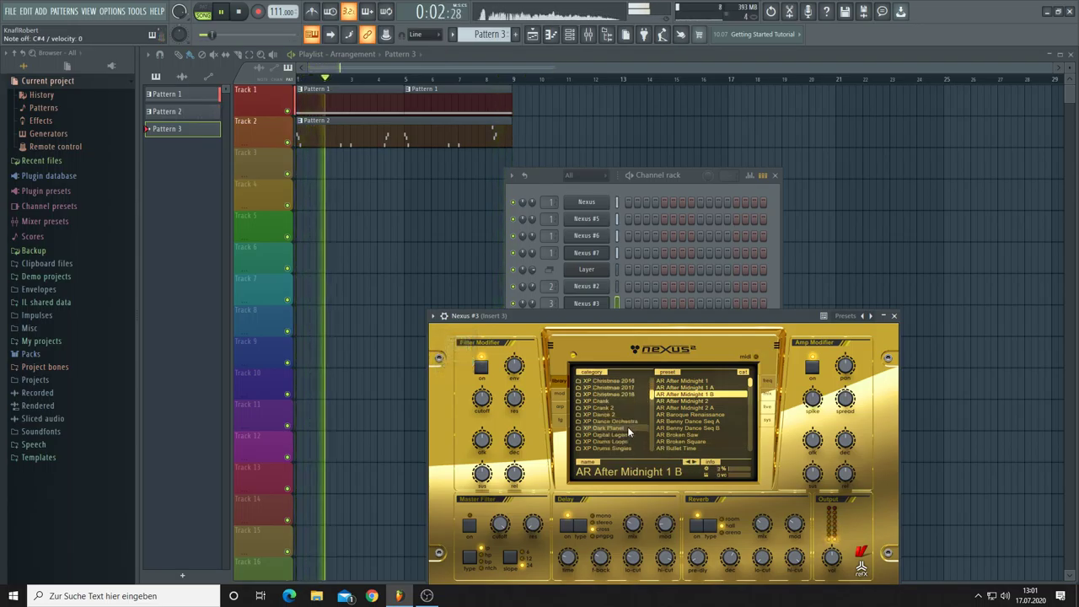
scroll(627, 427, down, 2)
click(616, 436)
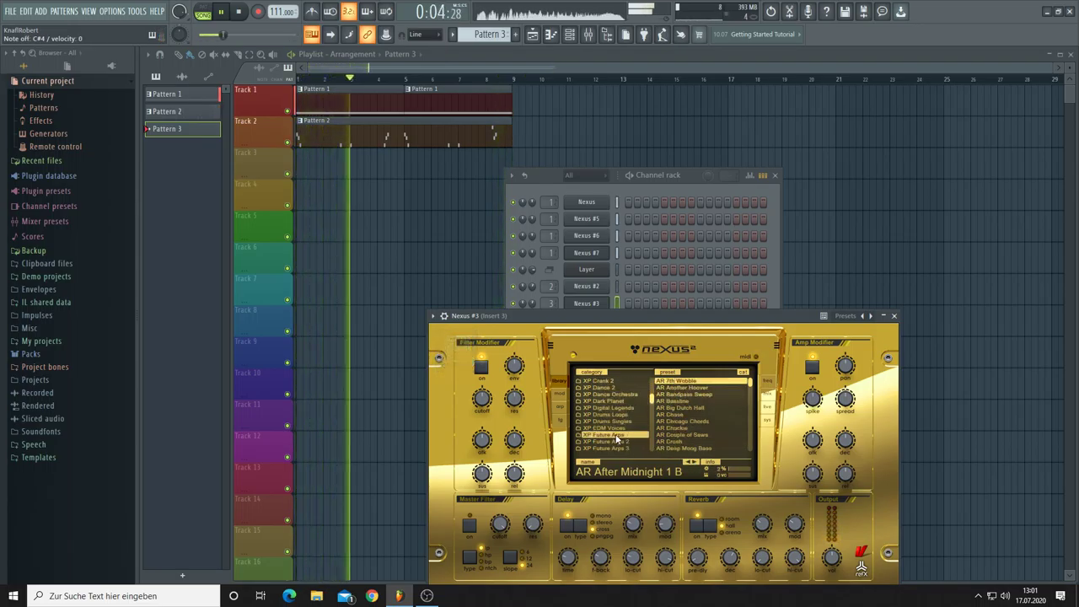
click(680, 388)
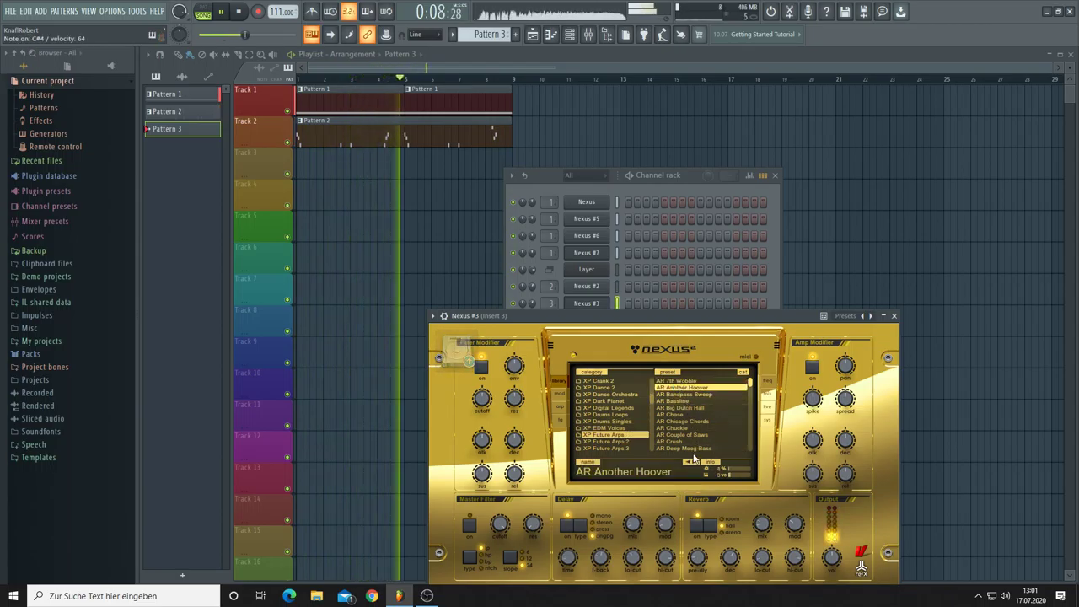
click(694, 461)
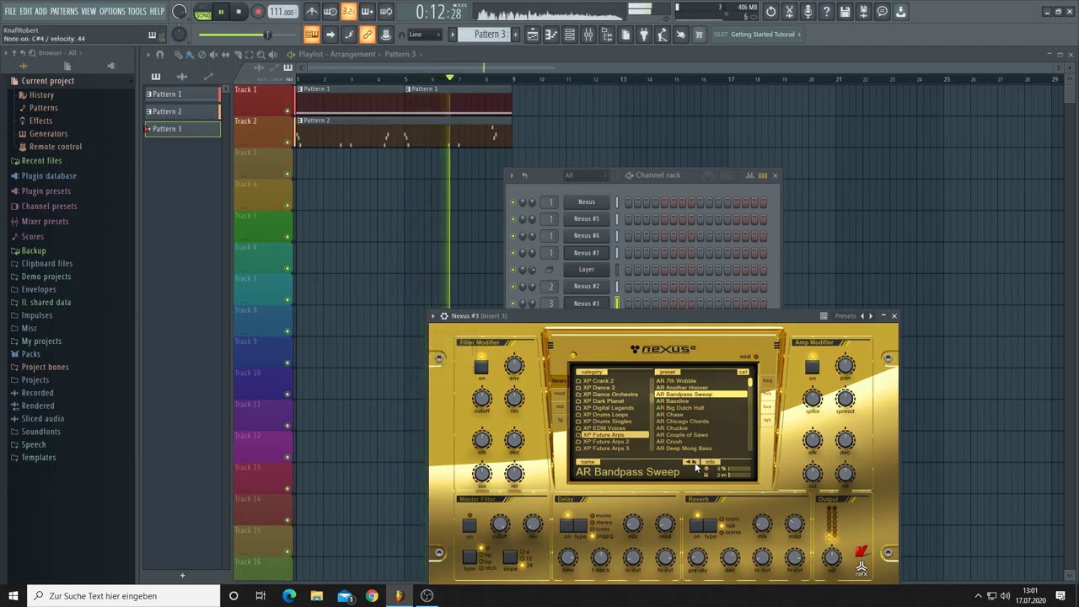
click(695, 462)
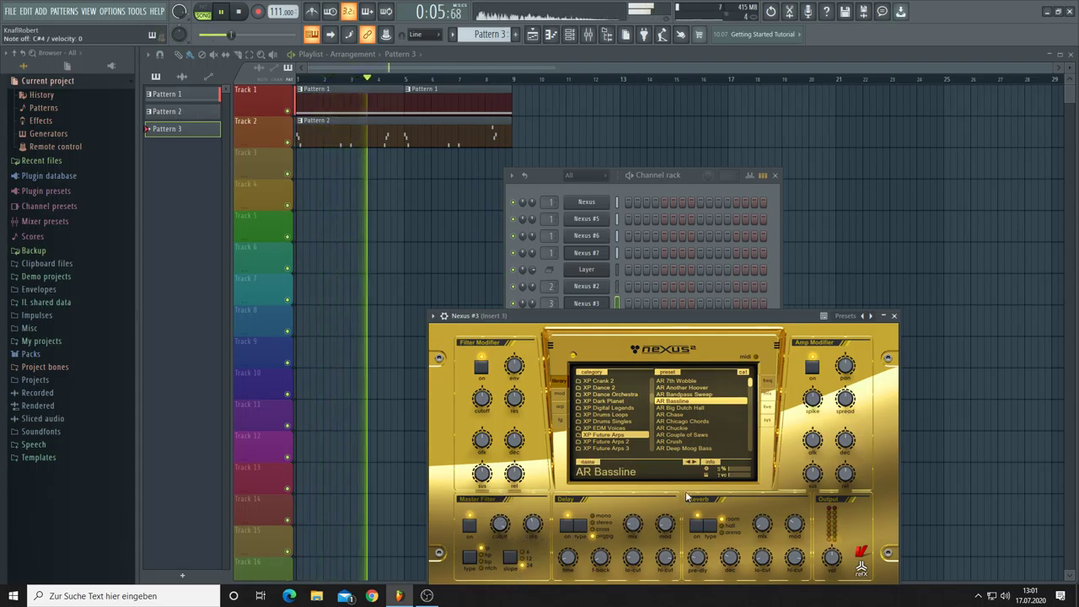
Step: Audition the Nexus #3 presets AR Big Dutch Hall, AR Chase, AR Chicago Chords, AR Chuckie and AR Couple of Saws
click(694, 462)
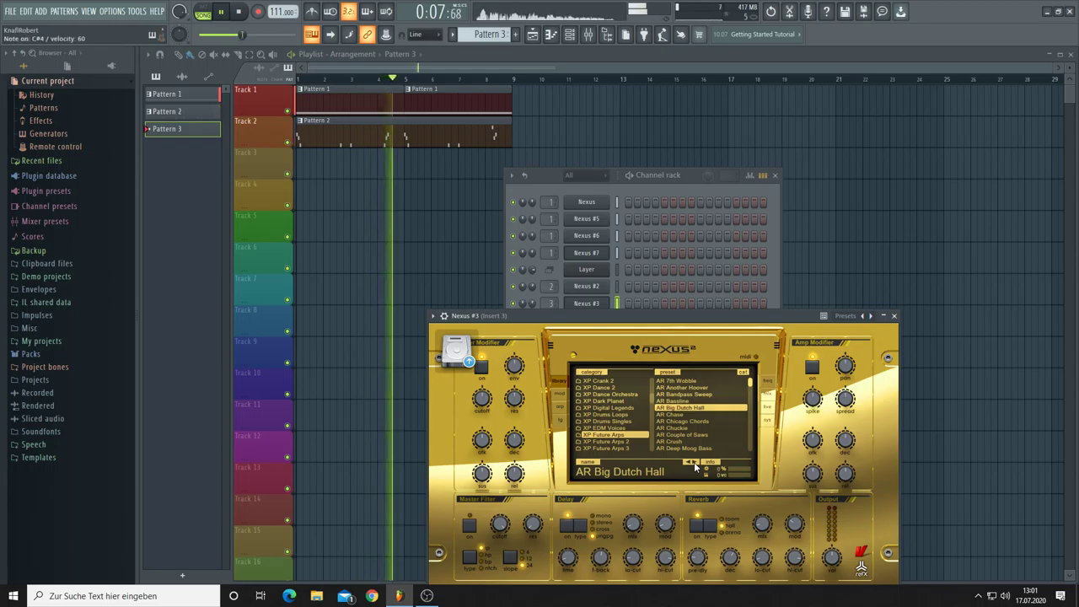
click(694, 462)
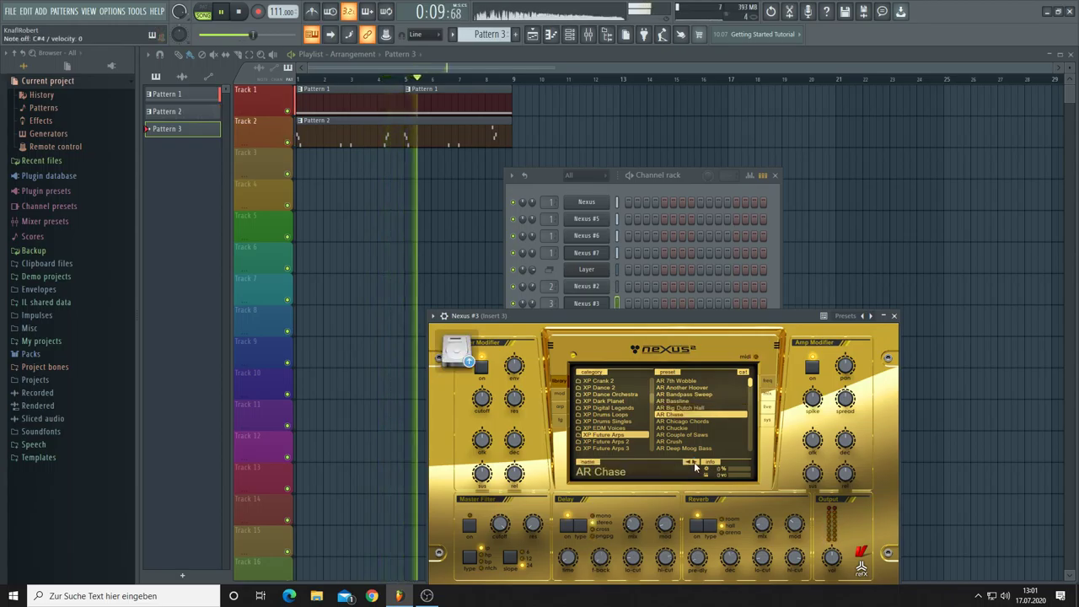
click(694, 462)
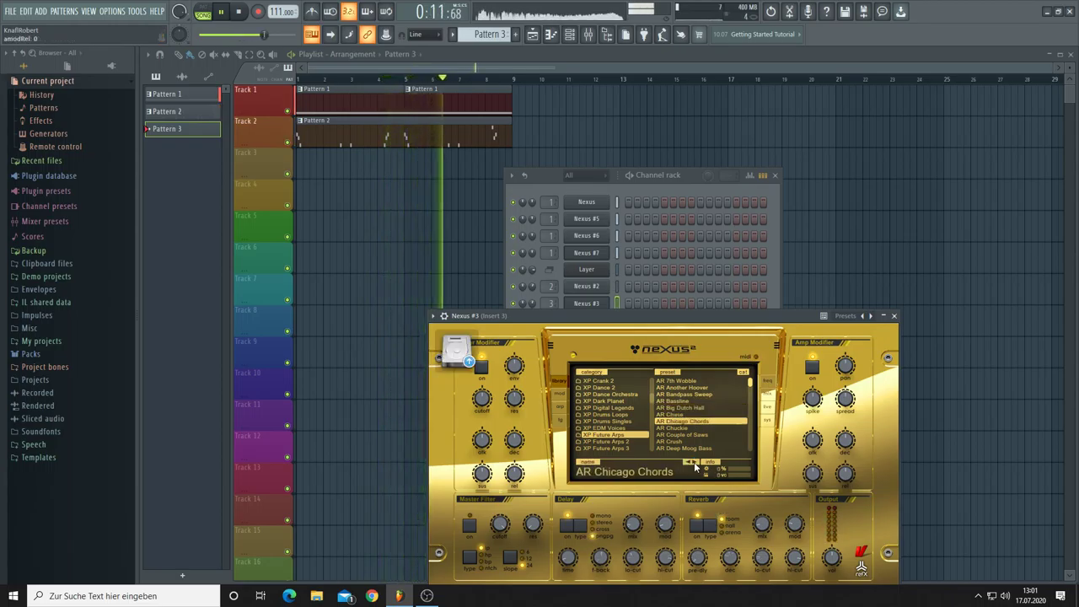
click(694, 462)
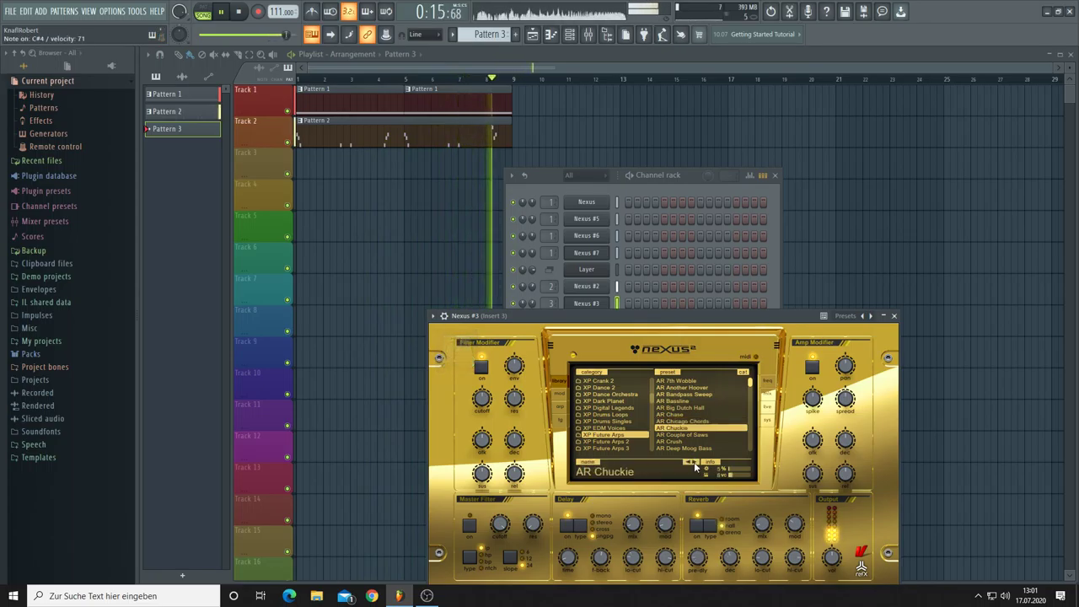
click(694, 462)
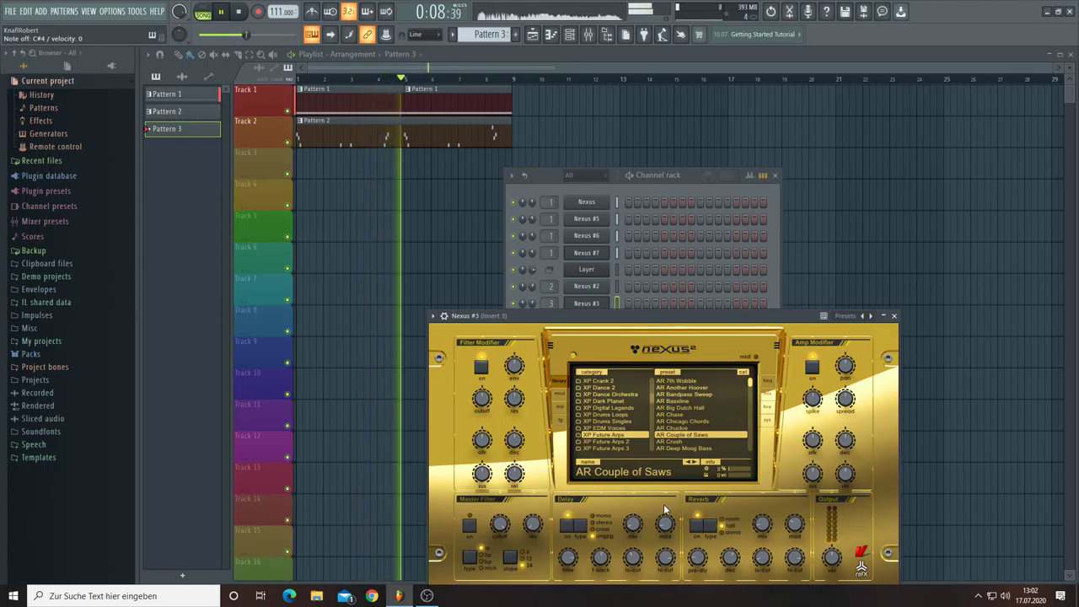
mouse_move(832, 558)
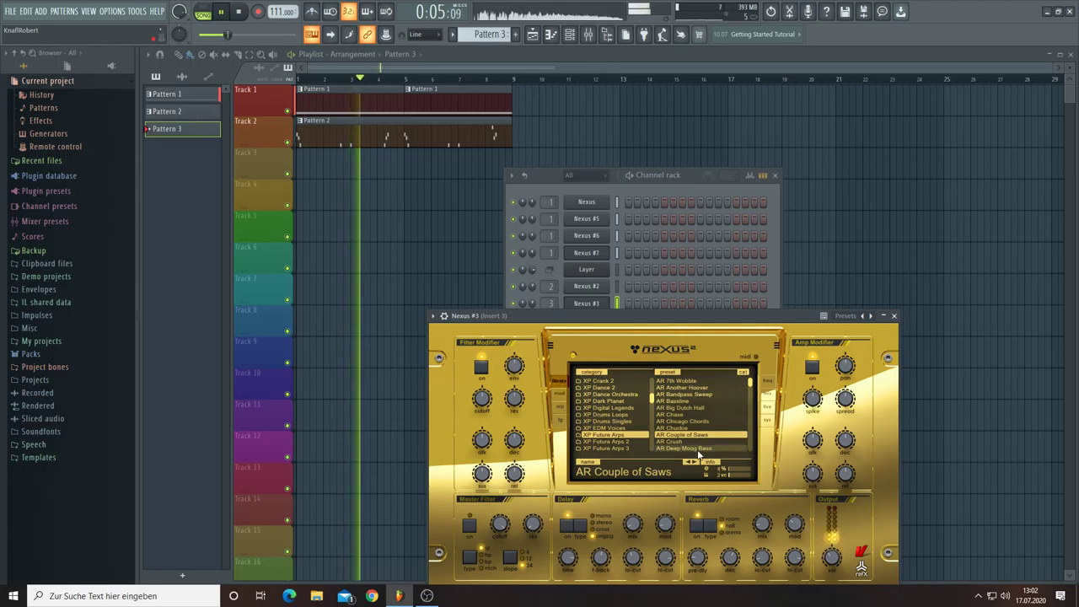
Step: Audition the Nexus #3 presets from AR Crush to AR Discobitch, including a second listen to AR Dirty Lead
click(695, 465)
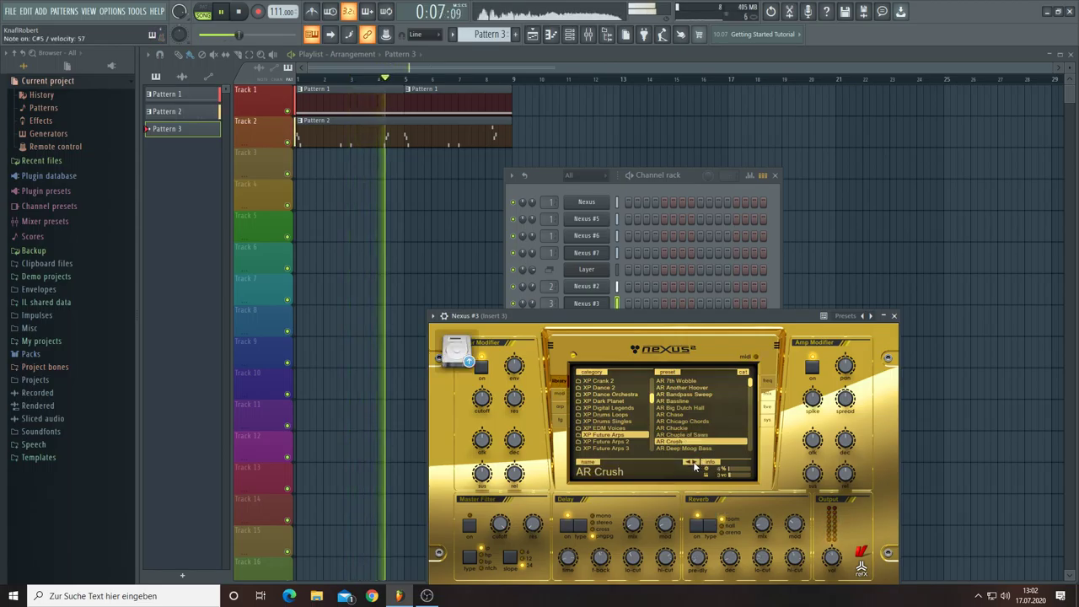
click(693, 465)
click(694, 461)
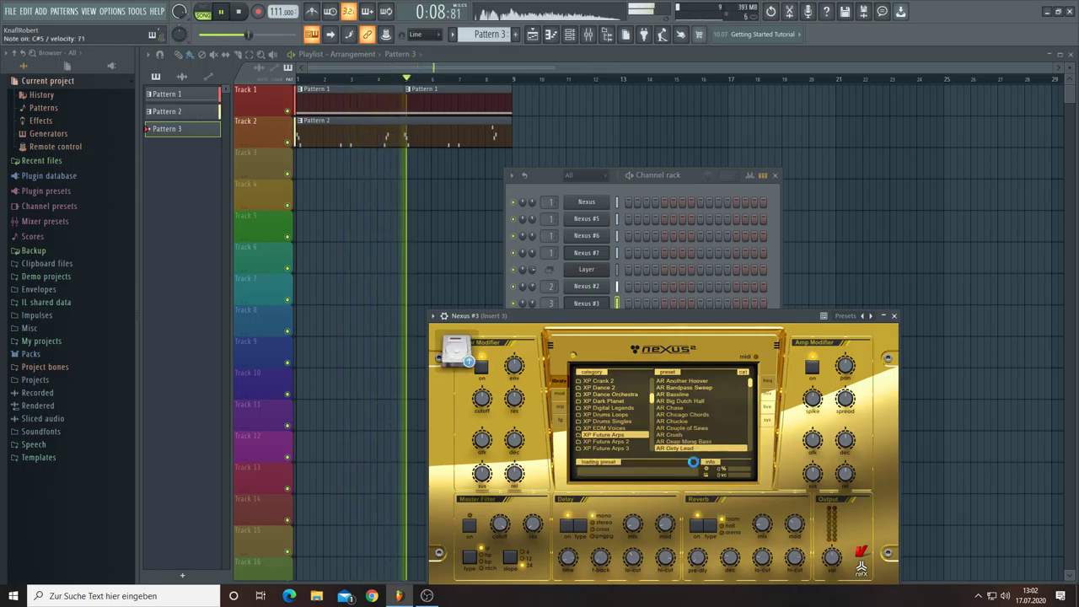
click(693, 461)
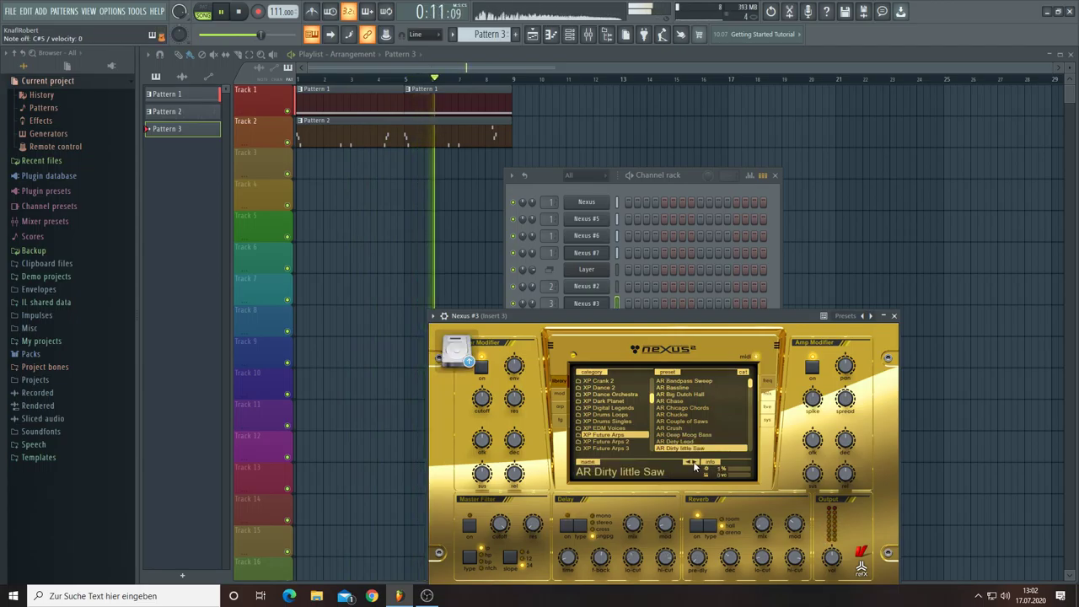
click(688, 463)
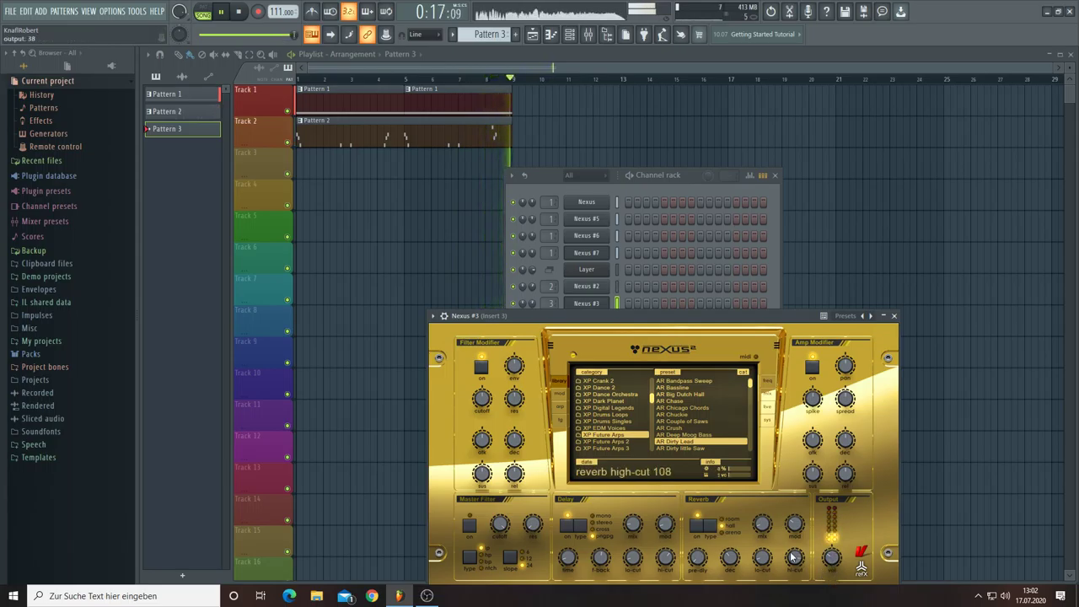
click(693, 462)
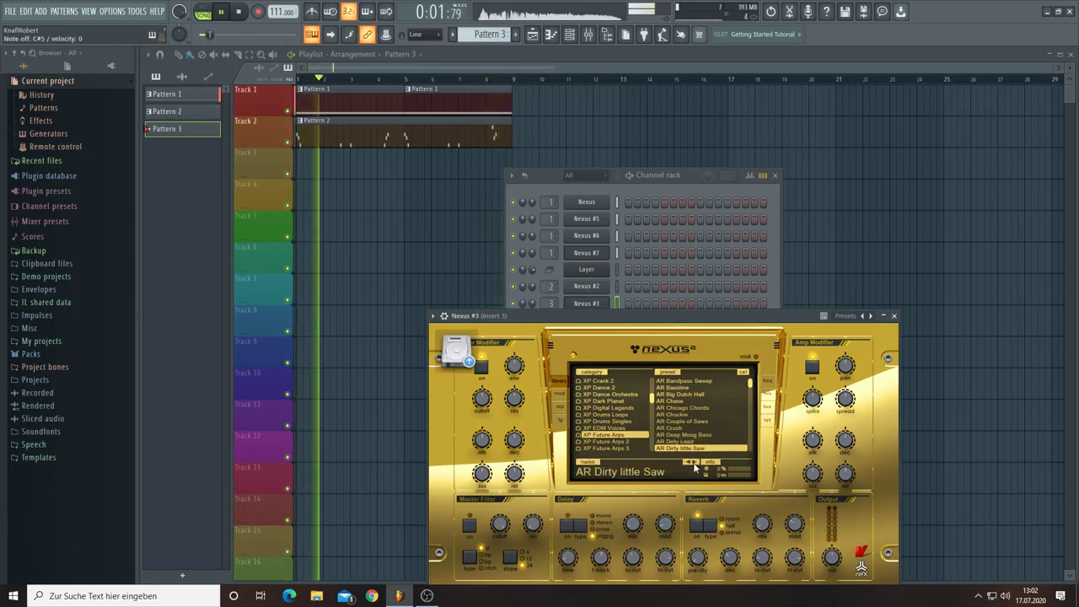
click(694, 462)
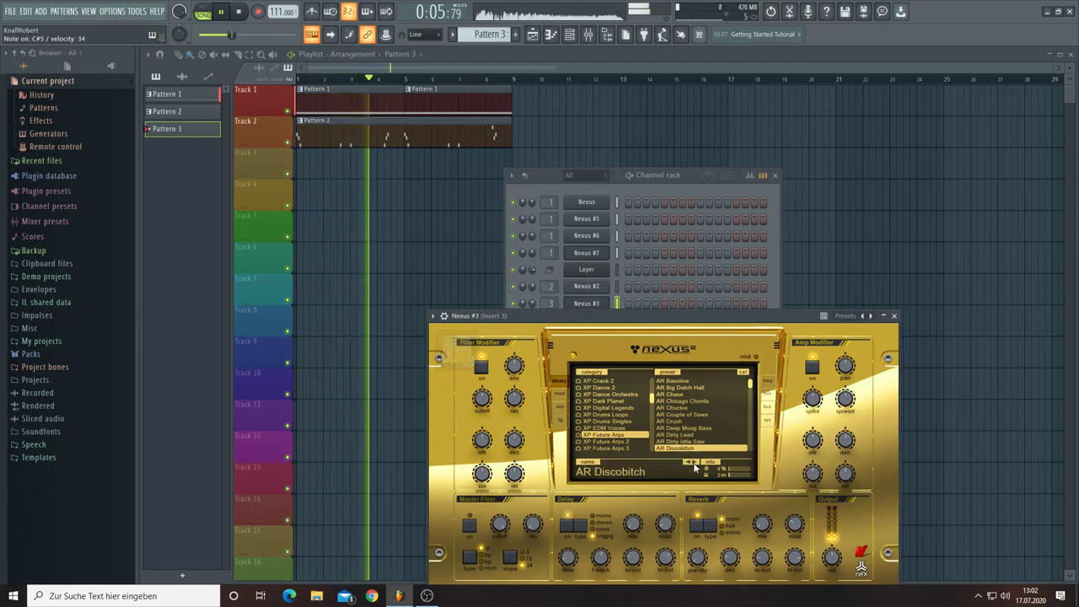
Step: Load the AR Distorted preset in Nexus #3 and set its output volume to 36
click(693, 462)
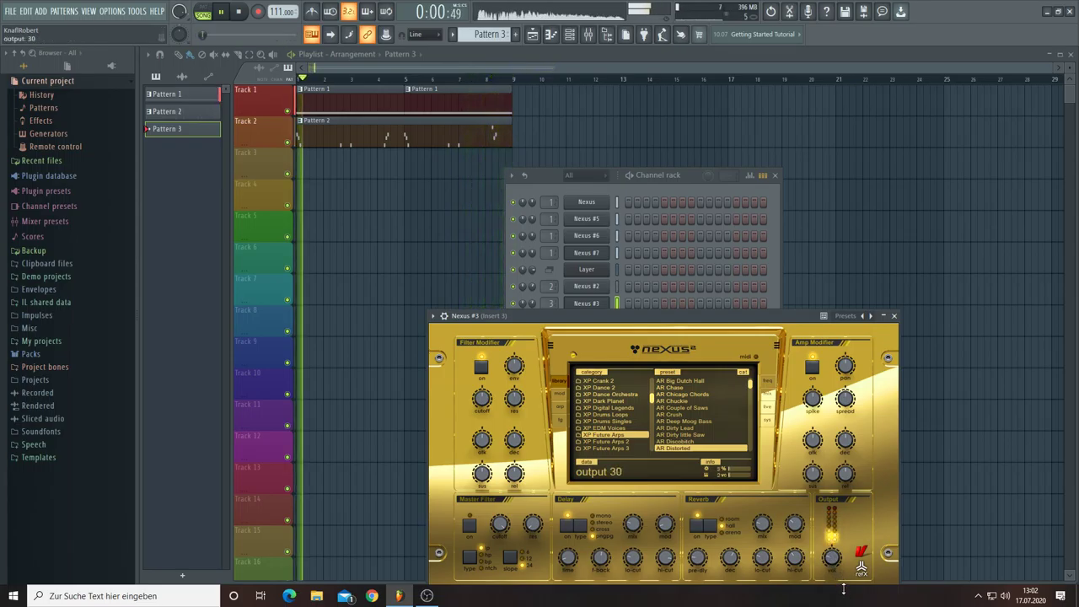
drag(843, 588, 841, 586)
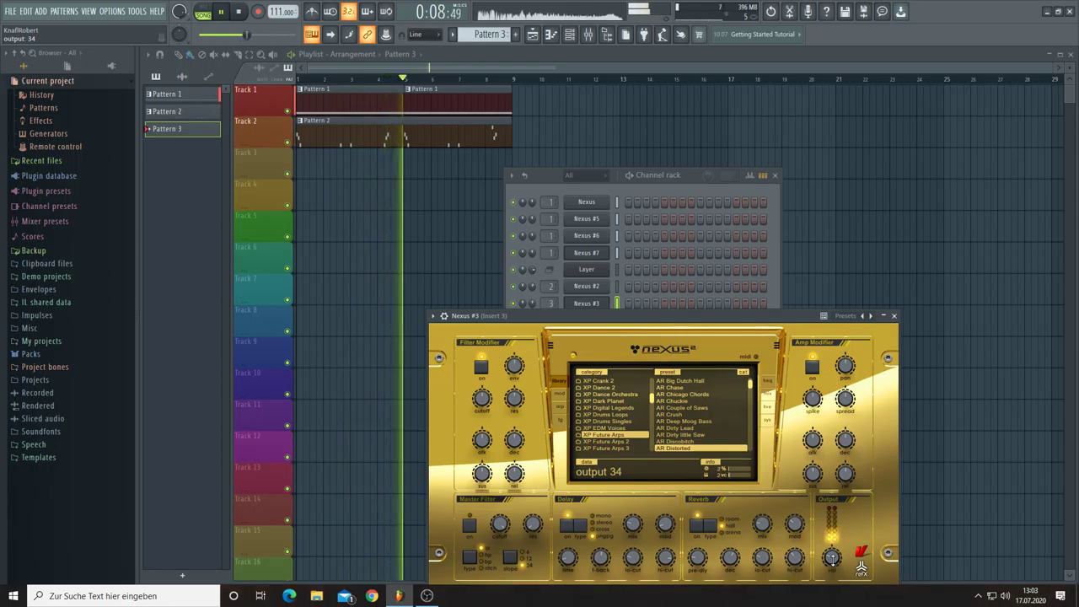
mouse_move(767, 506)
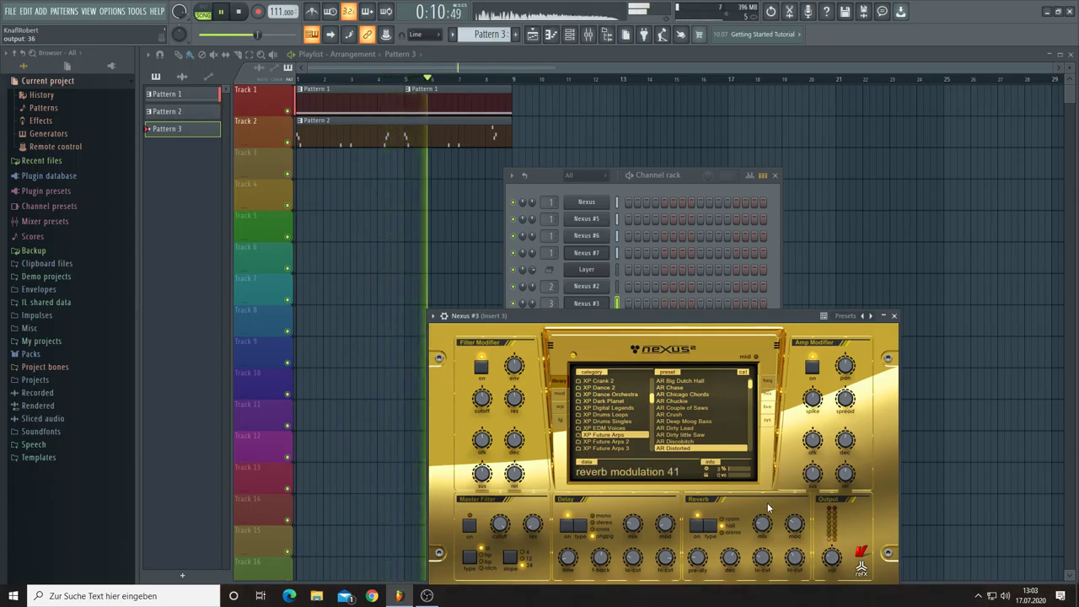
Step: Draw a four-bar C#5 note from bar 1 in Nexus #3's piano roll for Pattern 3
right_click(591, 307)
click(646, 307)
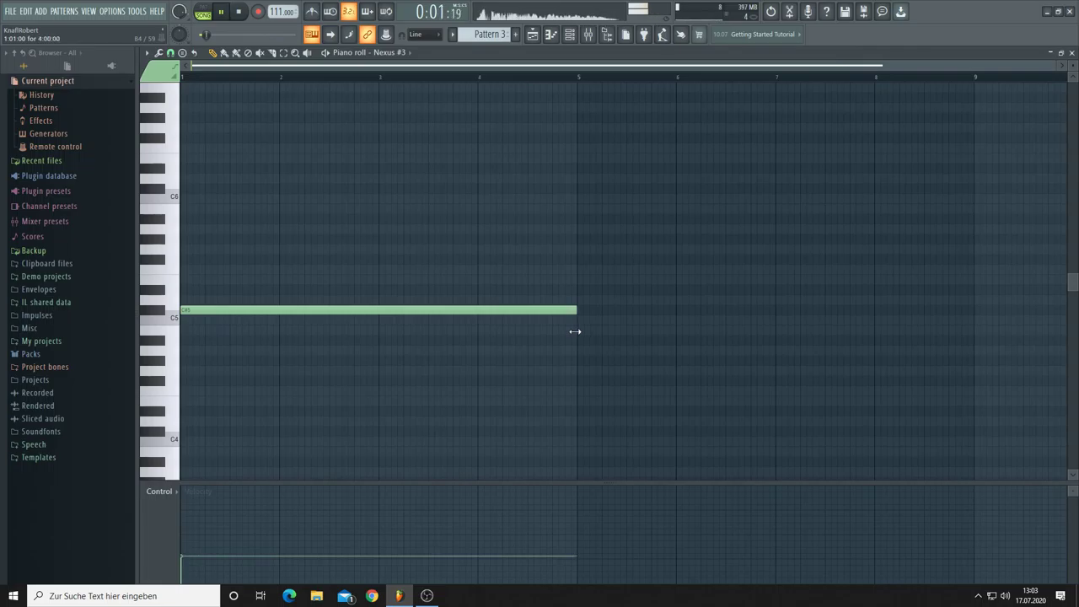
Step: Place two Pattern 3 clips on Track 3 of the playlist, starting at bars 1 and 5
key(F5)
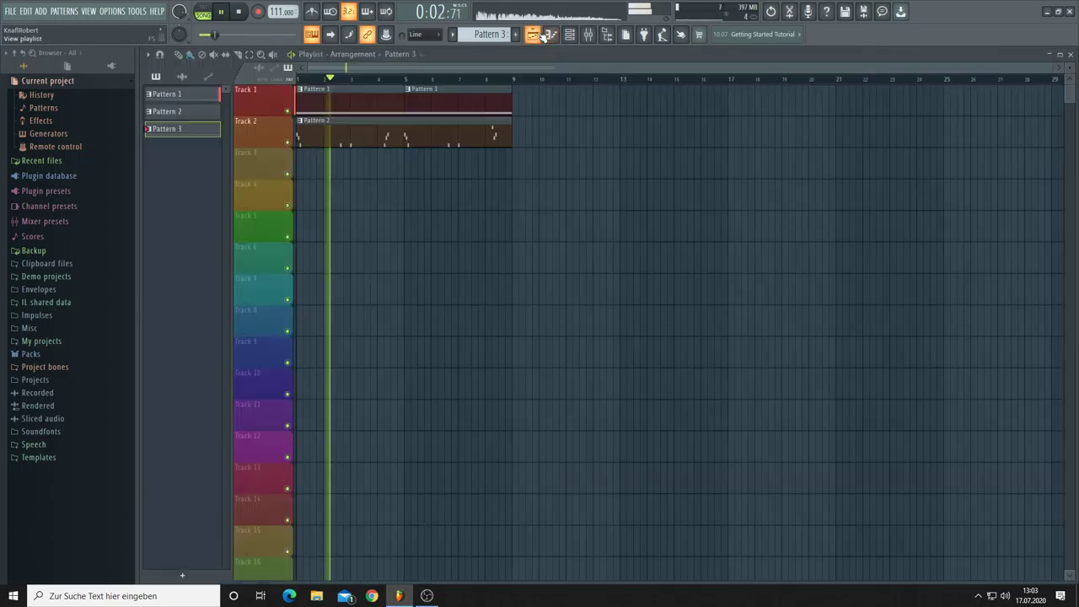
click(407, 171)
click(301, 165)
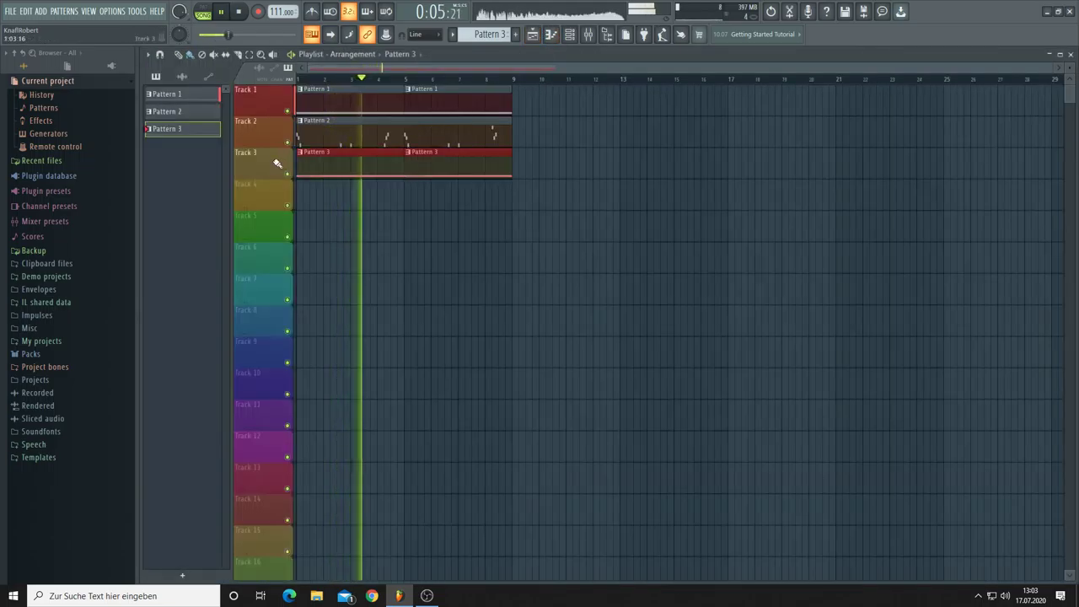
Step: Check the Nexus #3 settings and adjust the instrument's channel volume in the channel rack
key(F6)
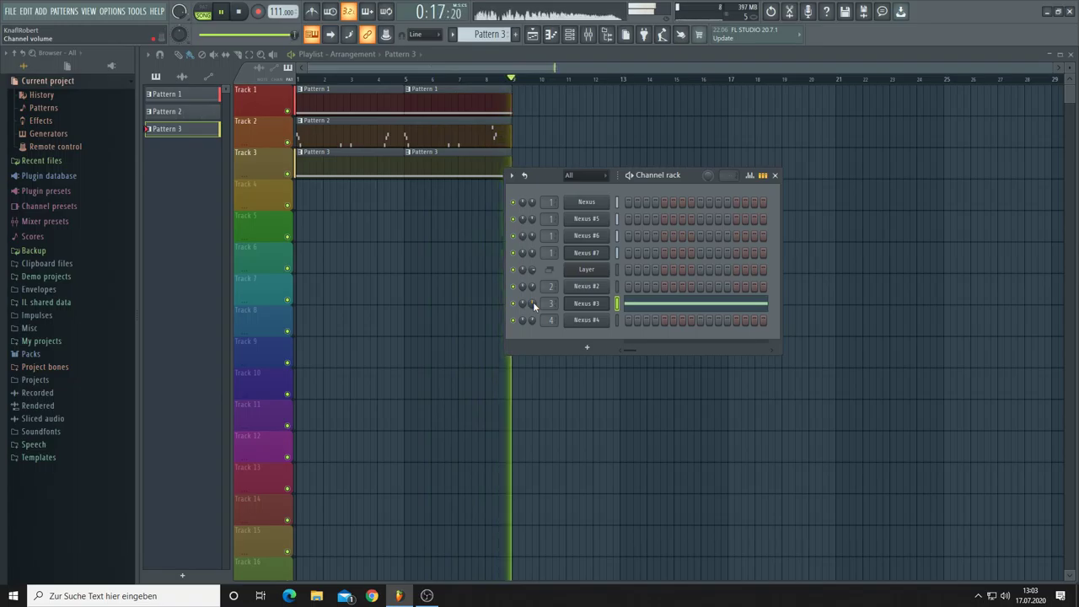
click(590, 305)
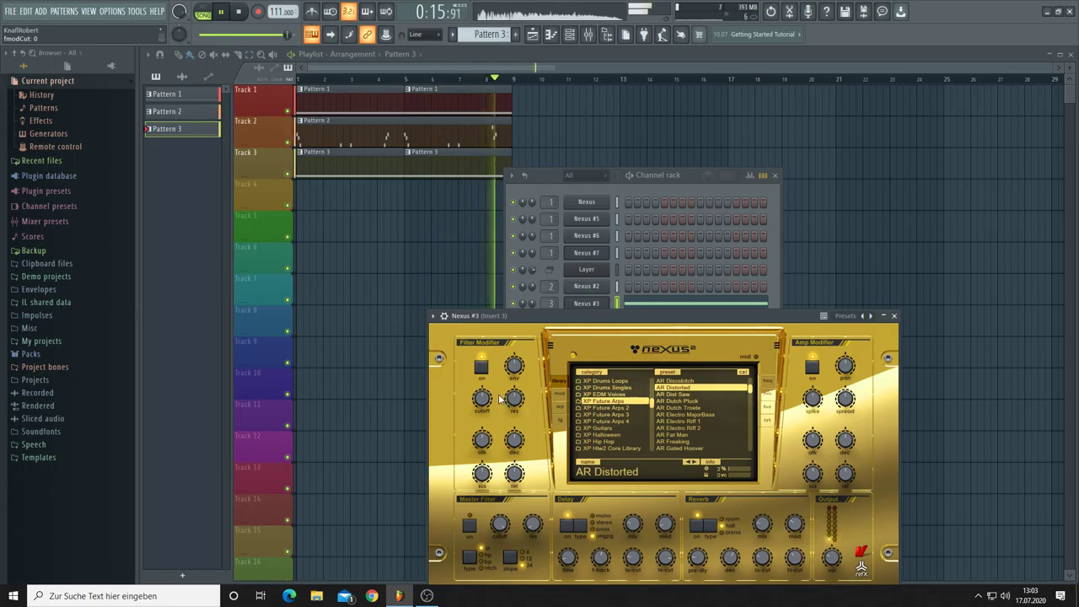
click(522, 303)
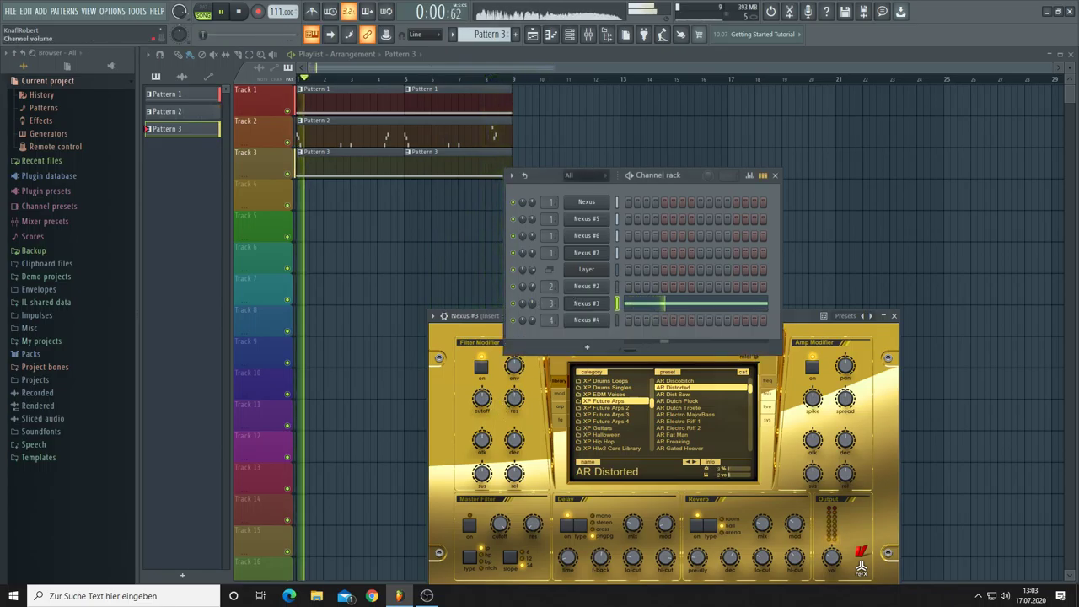
mouse_move(523, 304)
mouse_down()
mouse_move(523, 273)
mouse_move(523, 307)
mouse_up()
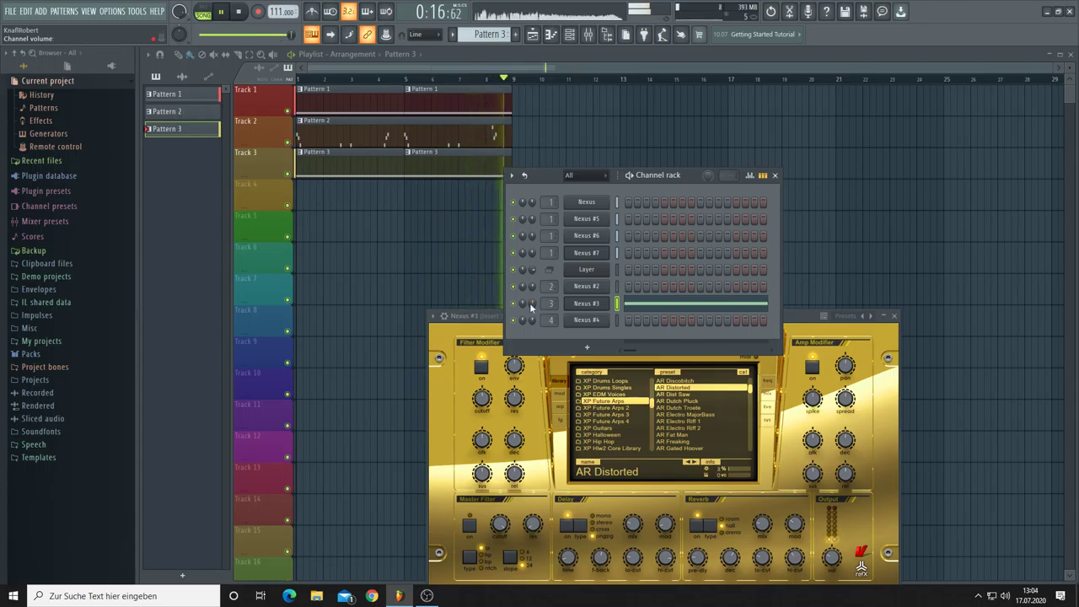
Step: Delete the Pattern 1 clip at bar 5 on Track 1 and paint consecutive Pattern 1 clips from bar 9 up to bar 45
right_click(425, 101)
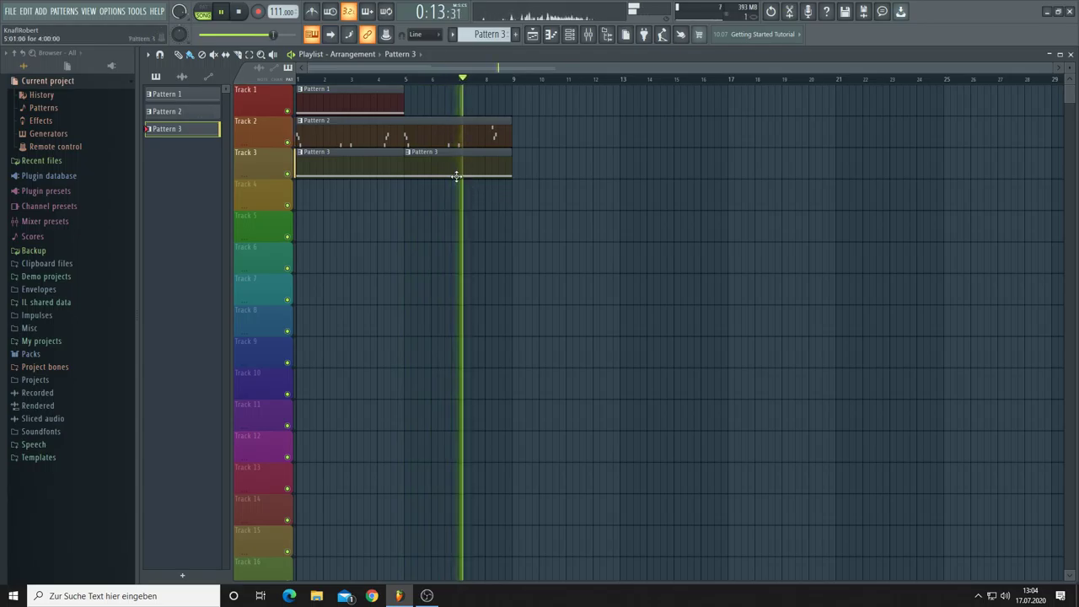
click(376, 104)
click(516, 103)
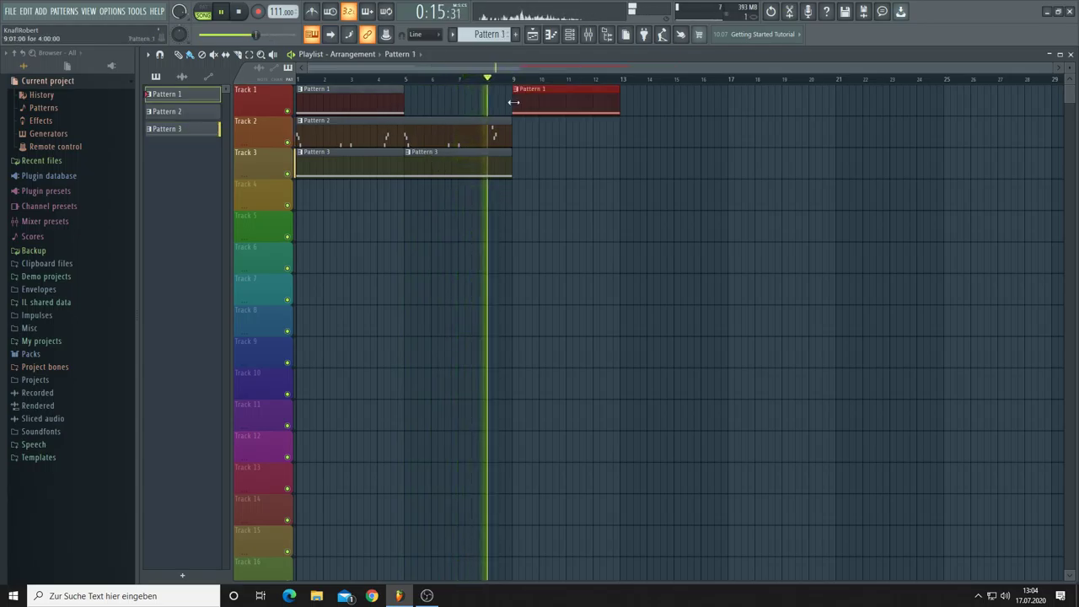
click(628, 107)
drag(662, 112, 1067, 102)
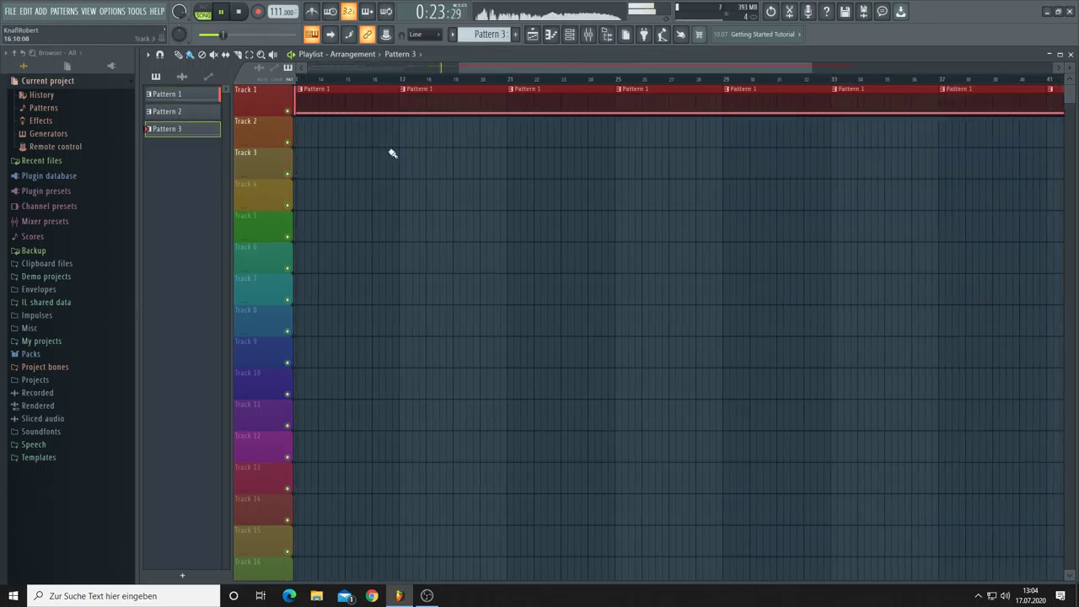
Step: Paint consecutive Pattern 3 clips on Track 3 from bar 17 up to bar 45
drag(454, 66, 375, 67)
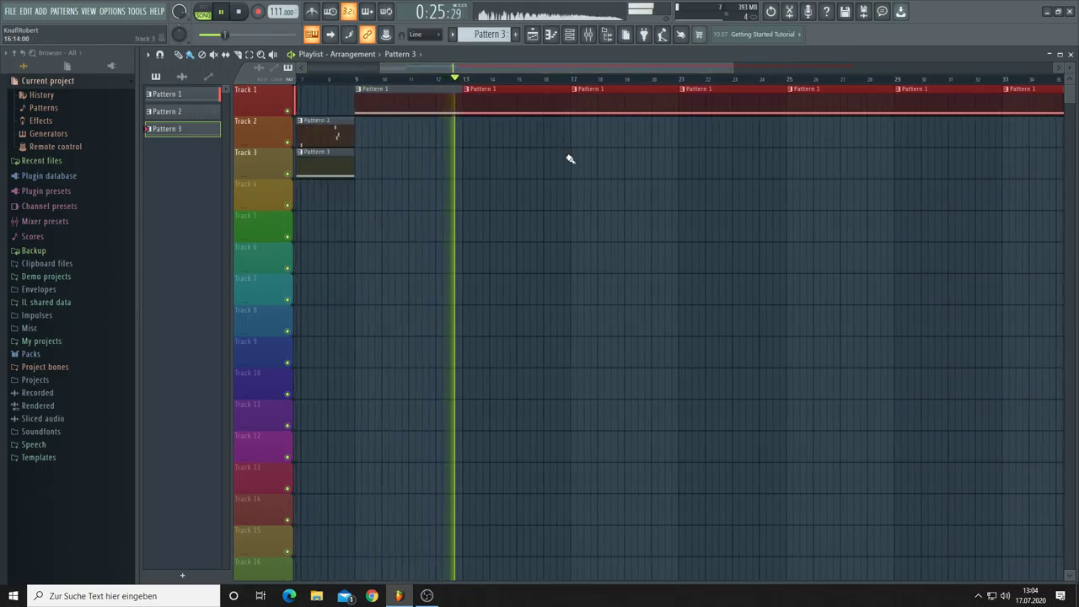
mouse_move(574, 166)
mouse_down()
mouse_move(639, 178)
mouse_move(1067, 181)
mouse_up()
drag(673, 64, 814, 75)
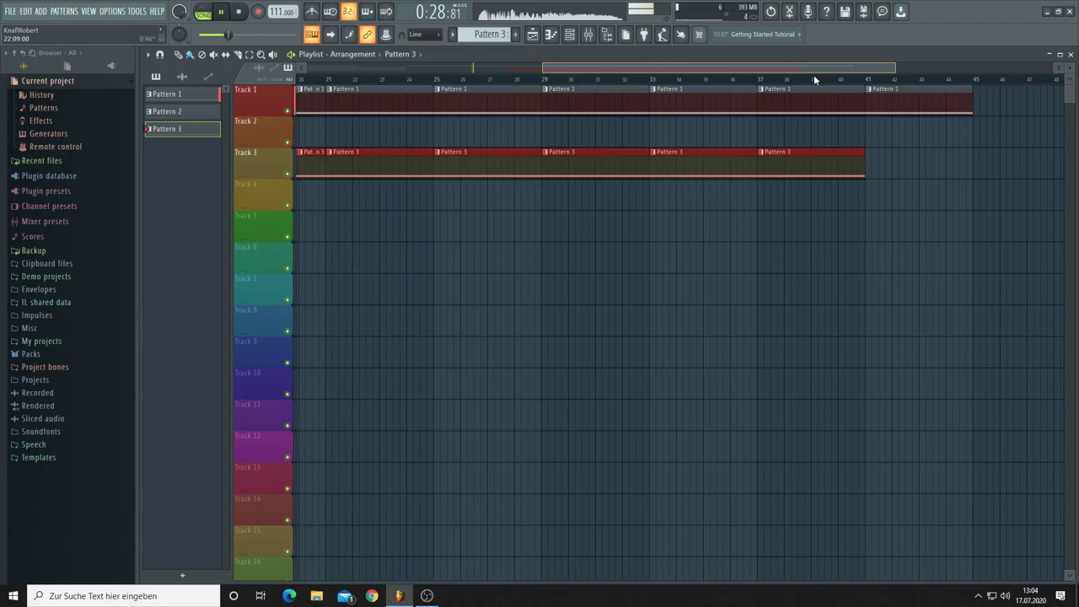
click(871, 171)
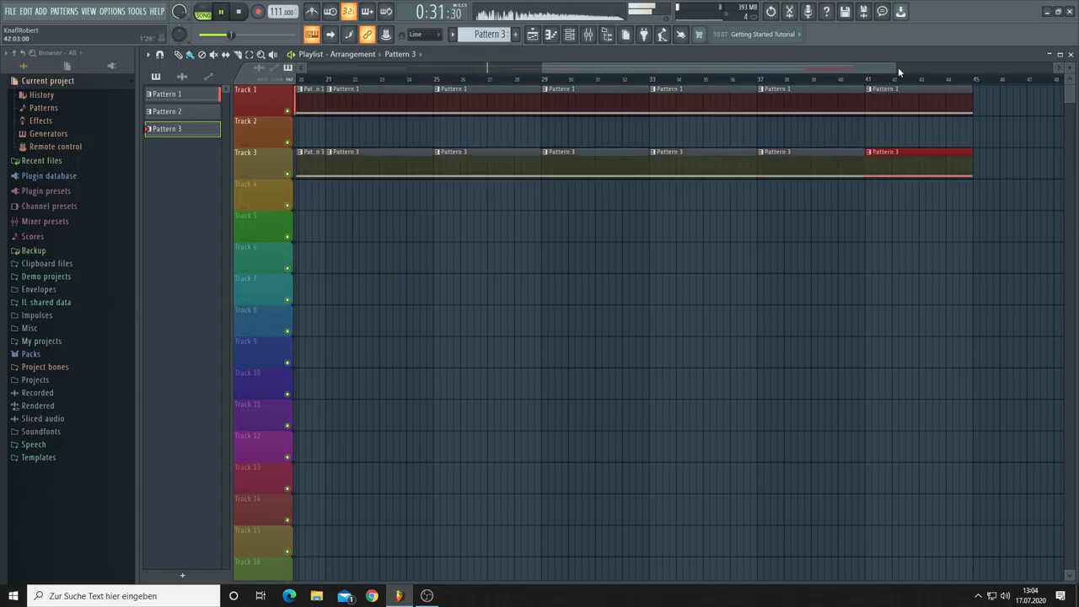
drag(897, 67, 844, 66)
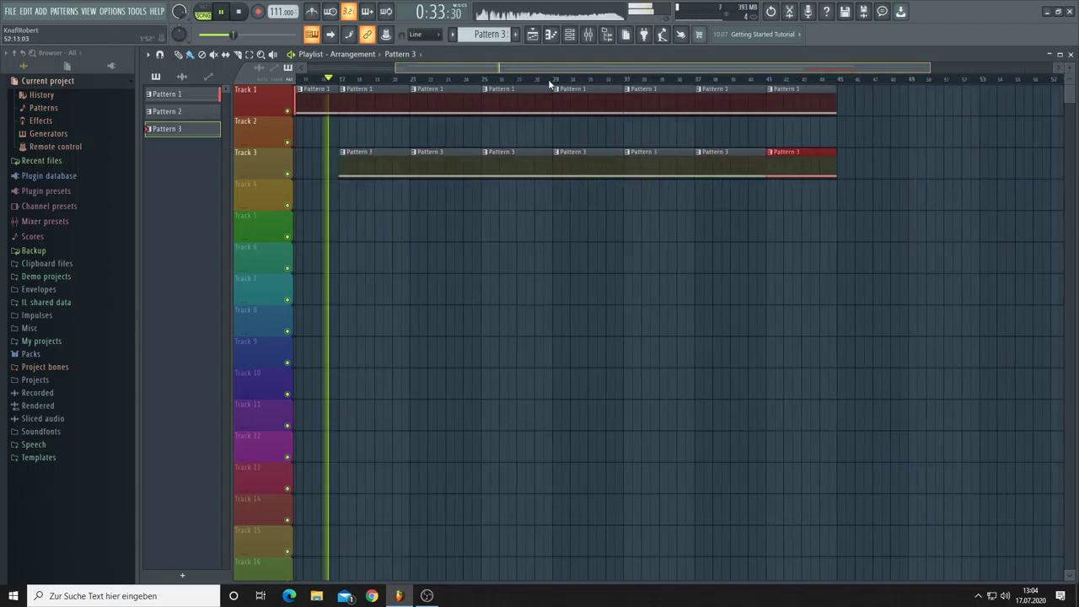
drag(548, 68, 458, 84)
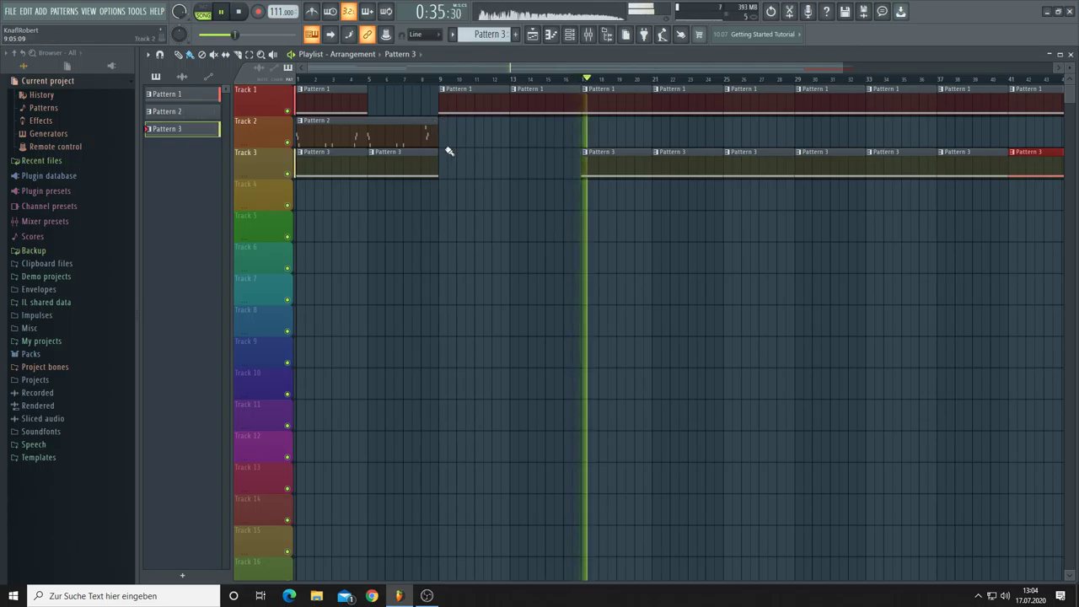
click(483, 174)
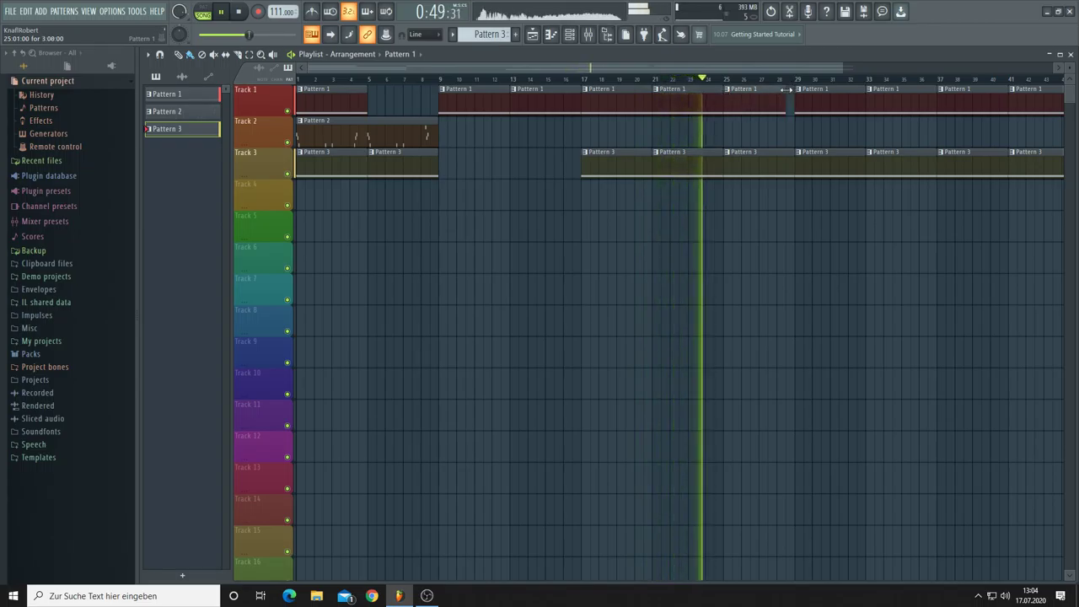
Step: Place two Pattern 2 clips on Track 2, starting at bars 29 and 37
click(337, 131)
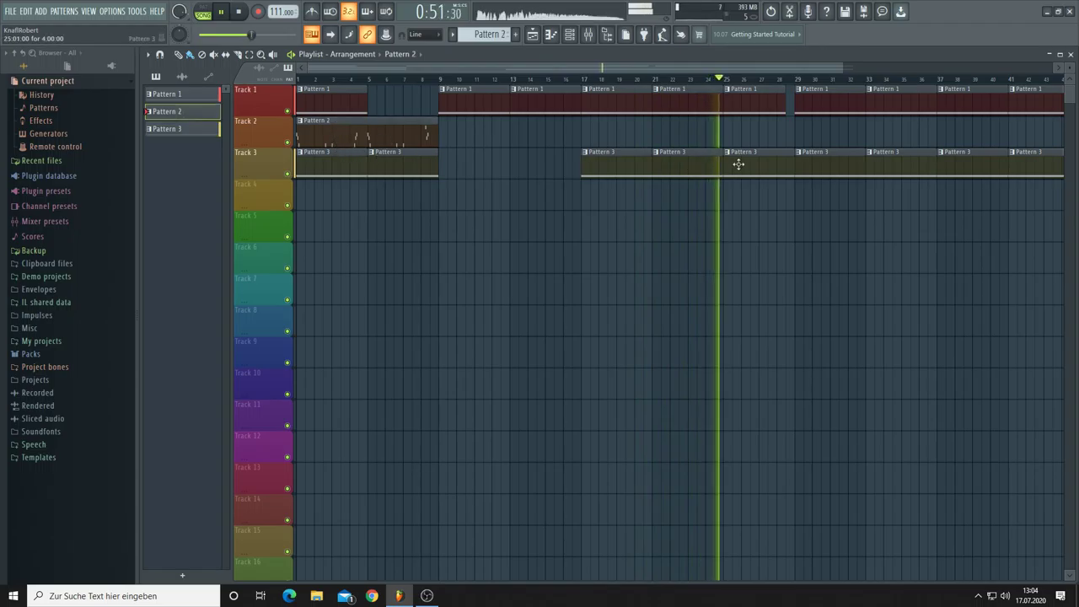
click(946, 132)
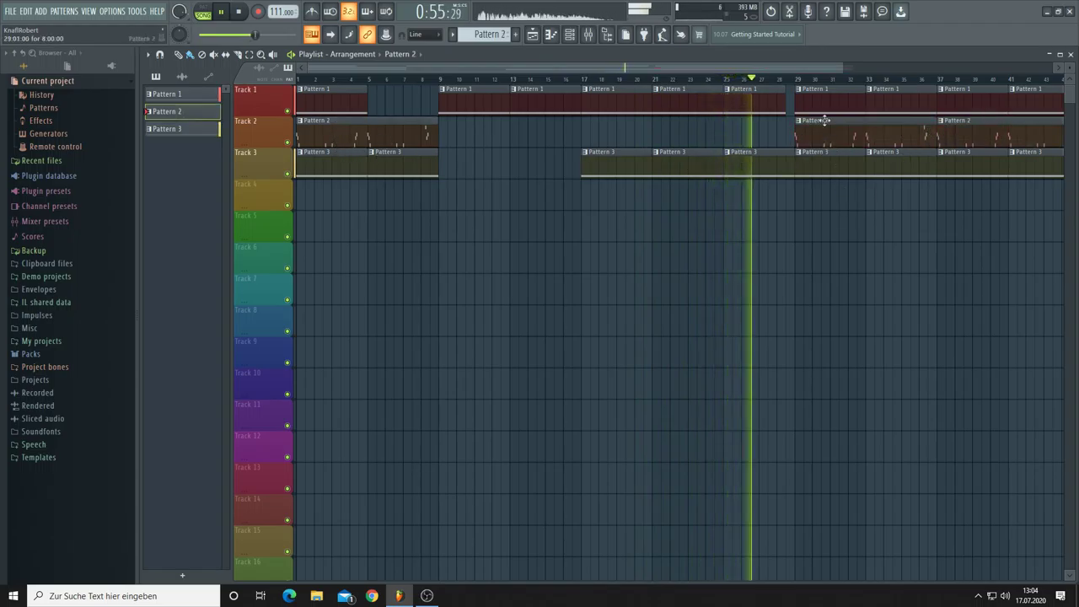
drag(841, 69, 925, 69)
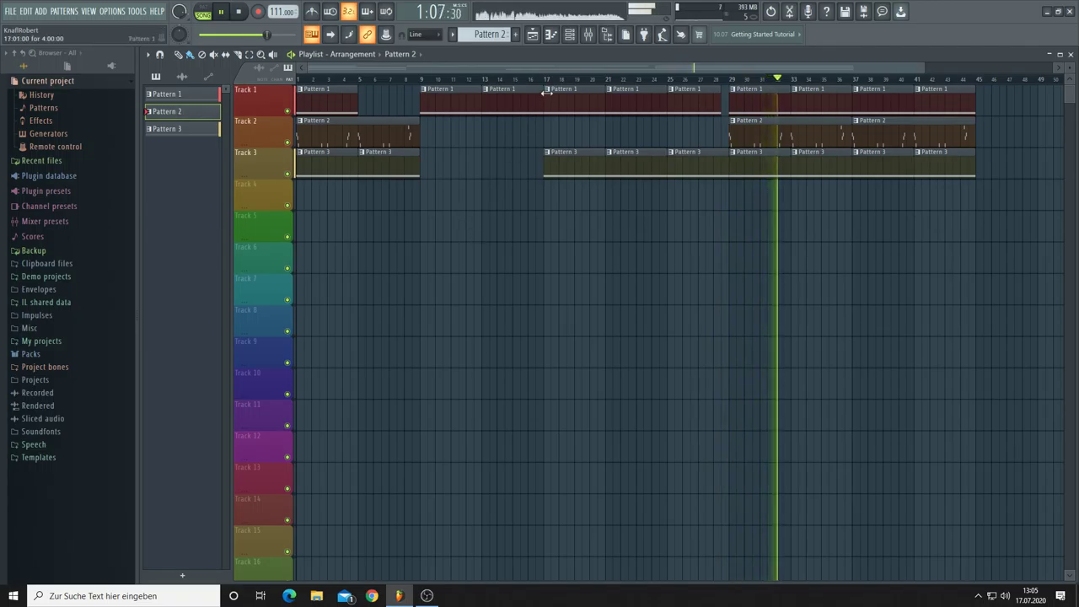
Step: Load Gross Beat into the first effect slot of mixer Insert 1
click(470, 89)
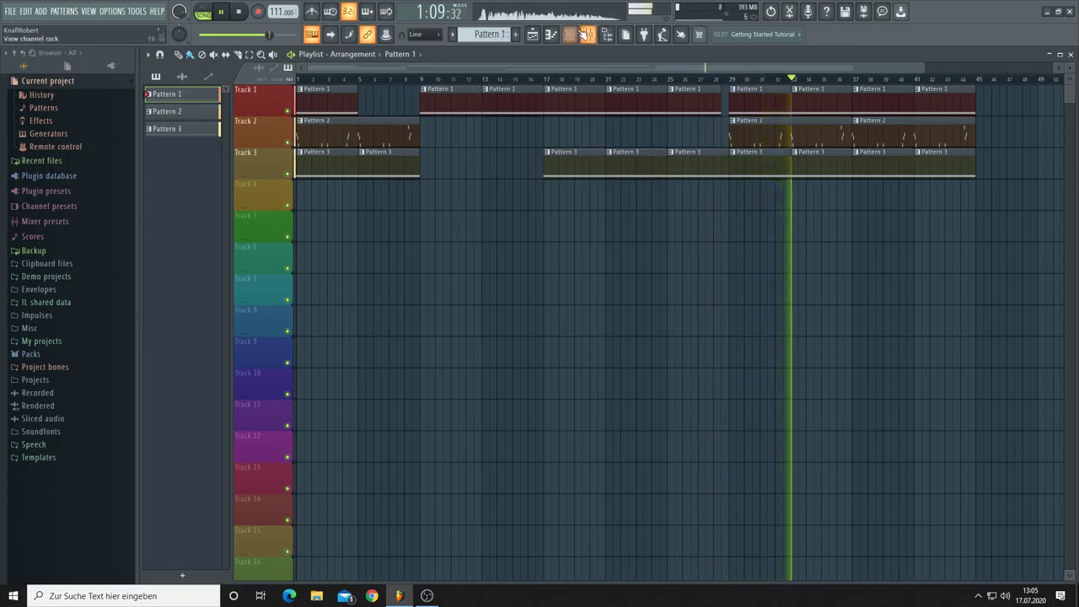
click(590, 35)
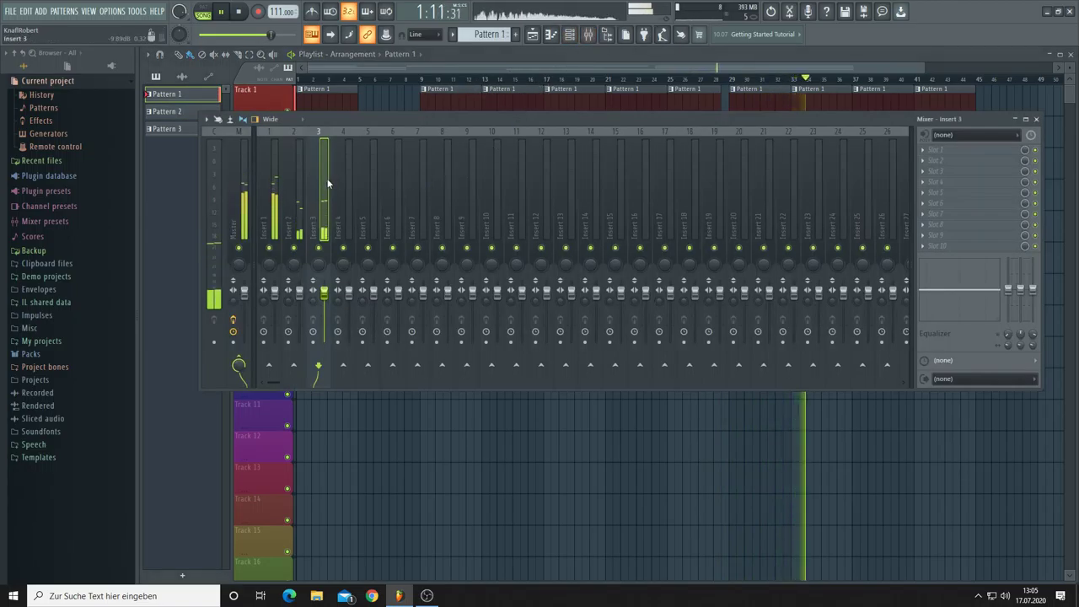
click(275, 154)
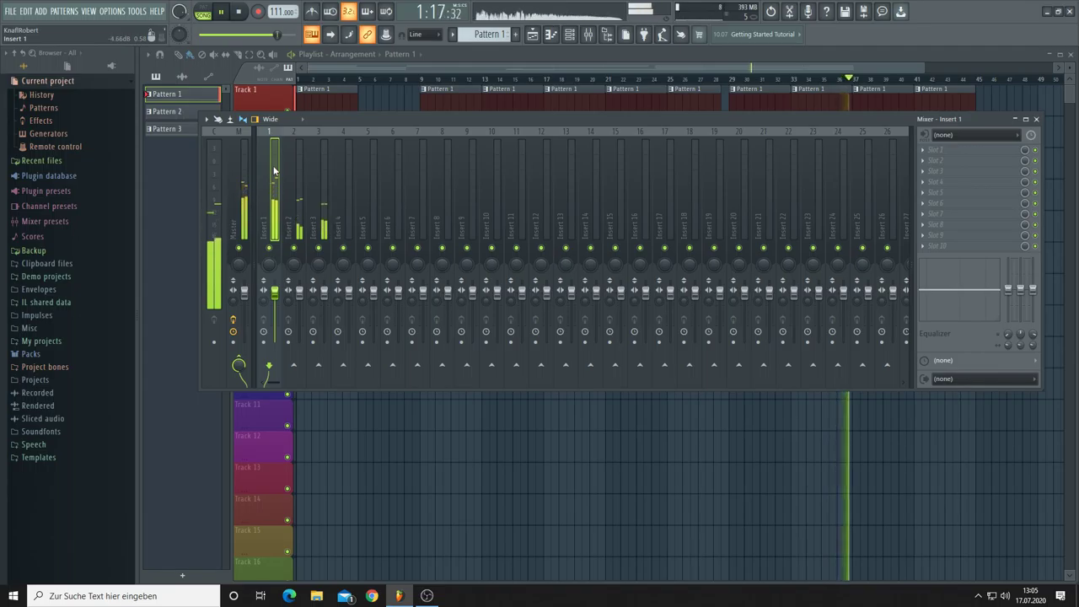
click(926, 155)
click(864, 52)
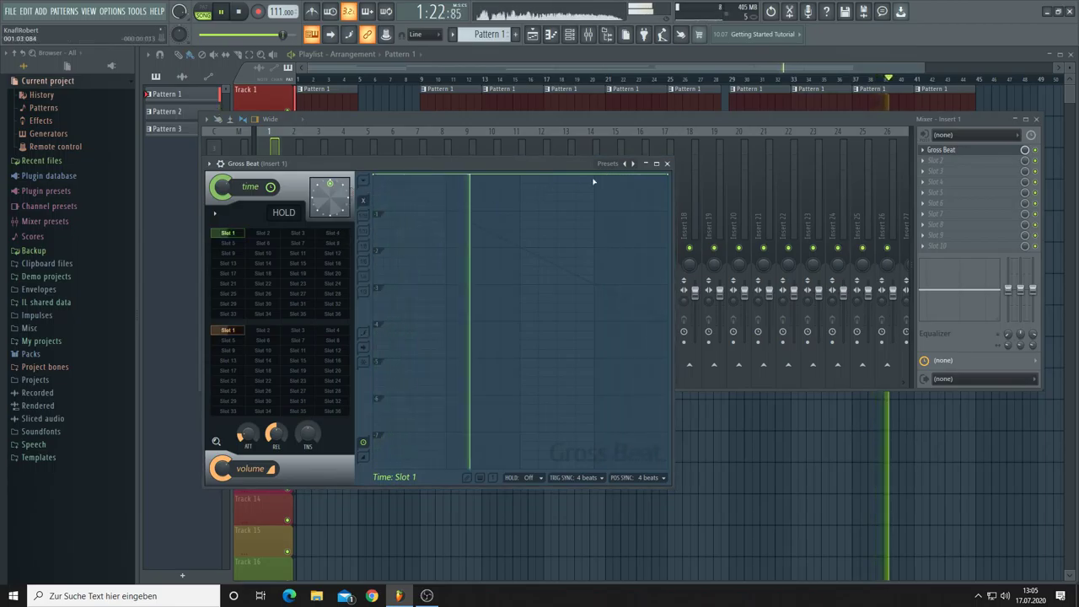
Step: Try the Sidechain volume slot of Gross Beat's Turntablist preset, and settle on Sidechain a in the Repeater preset
click(626, 164)
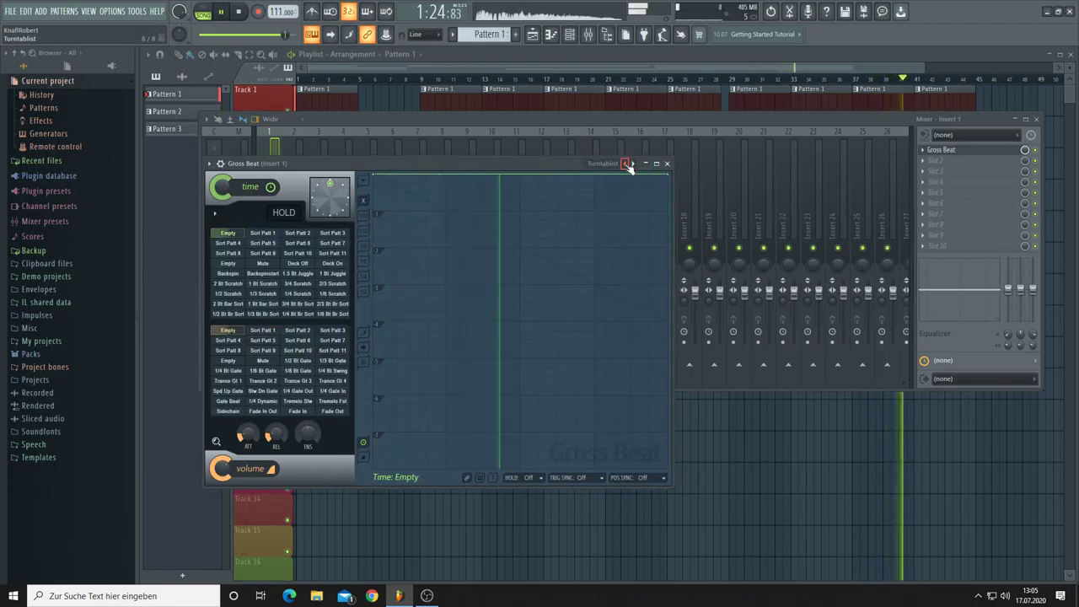
click(228, 412)
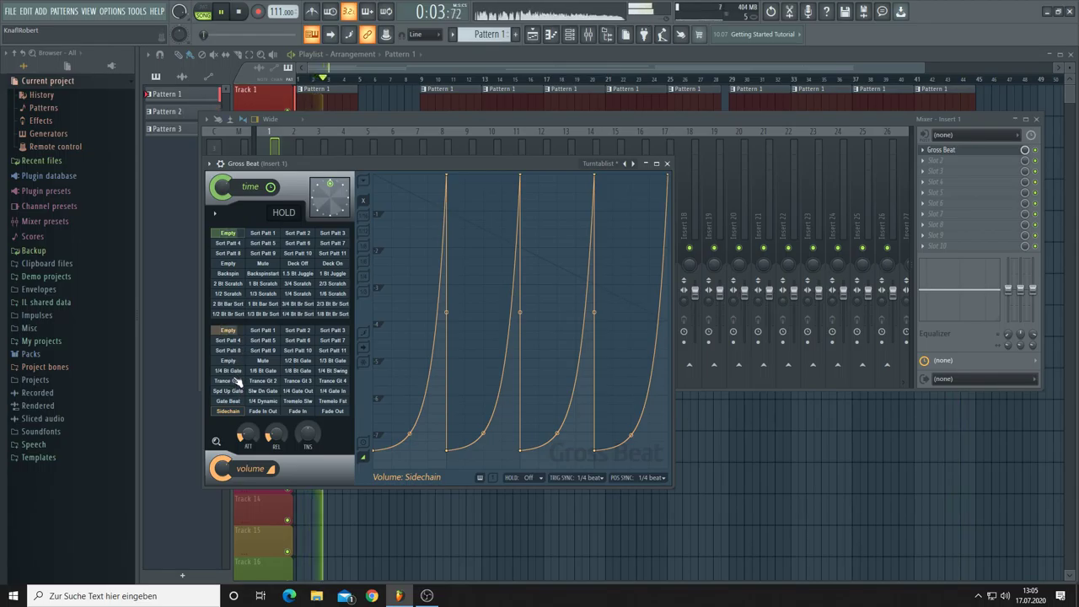
click(633, 163)
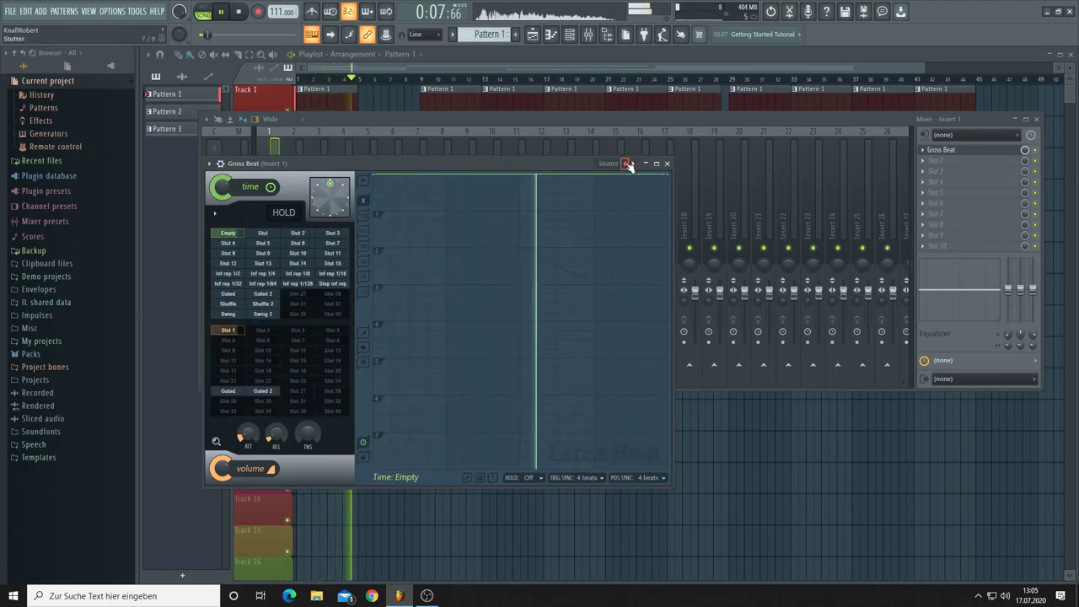
click(626, 163)
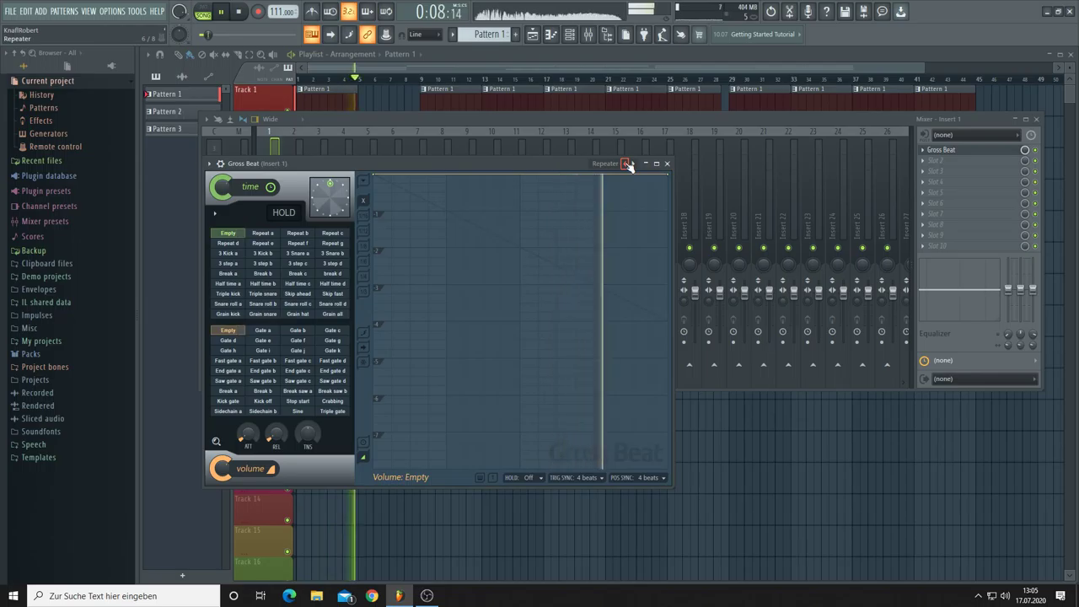
click(229, 411)
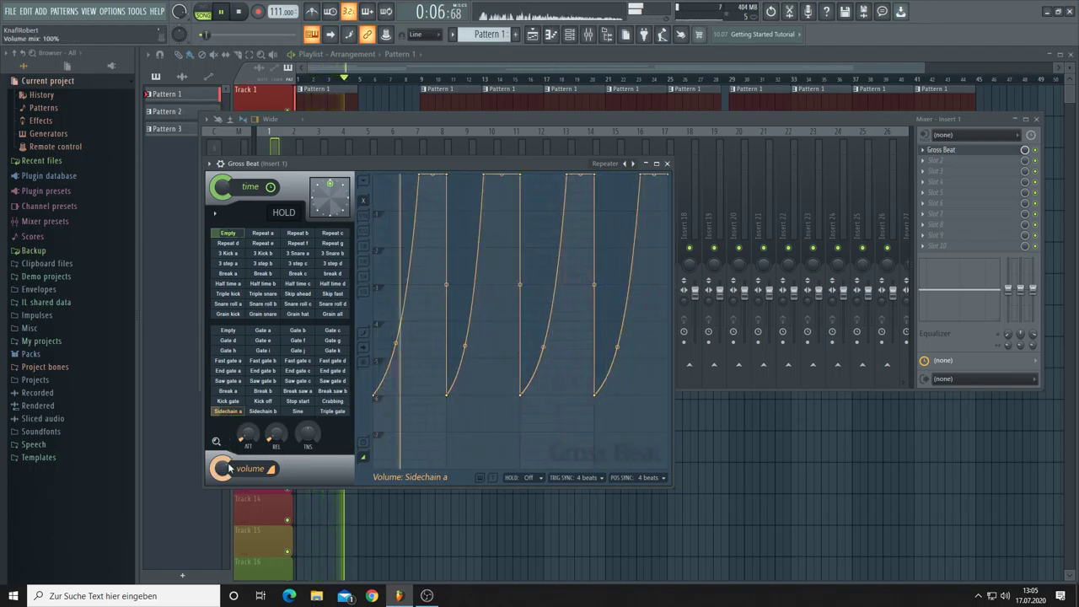
Step: Audition the Sidechain a effect by sweeping Gross Beat's volume mix down and back up to full
mouse_move(222, 468)
mouse_down()
mouse_move(222, 485)
mouse_move(225, 474)
mouse_up()
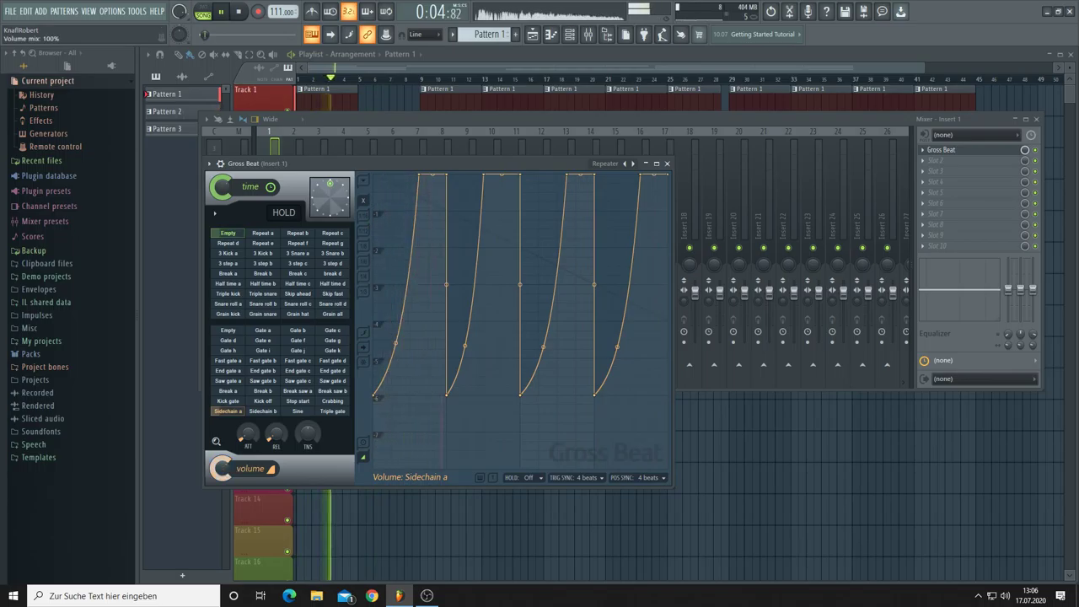
drag(221, 469, 226, 447)
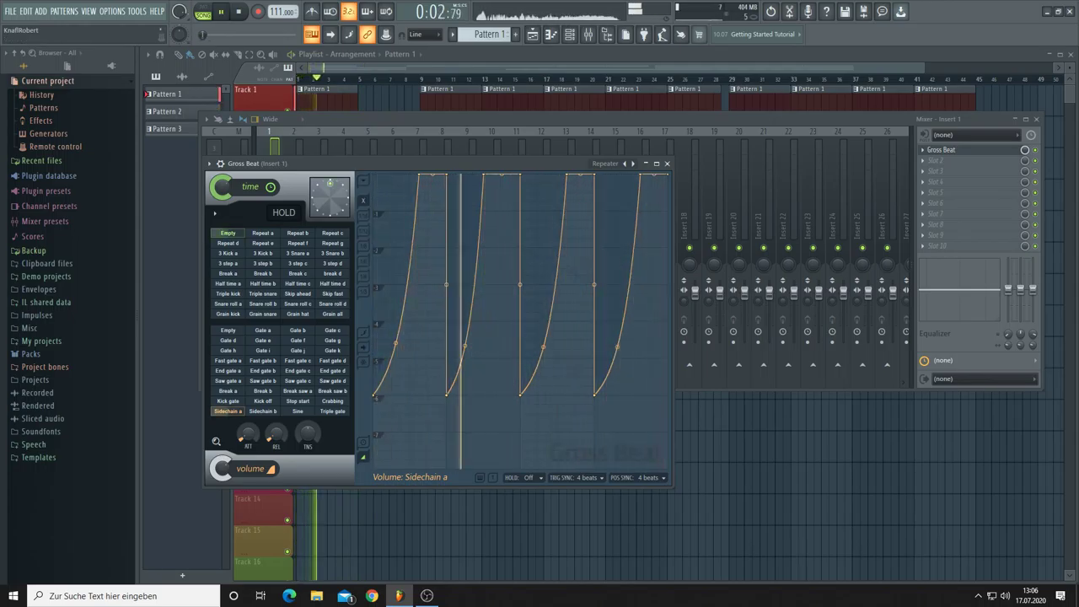
drag(221, 469, 220, 486)
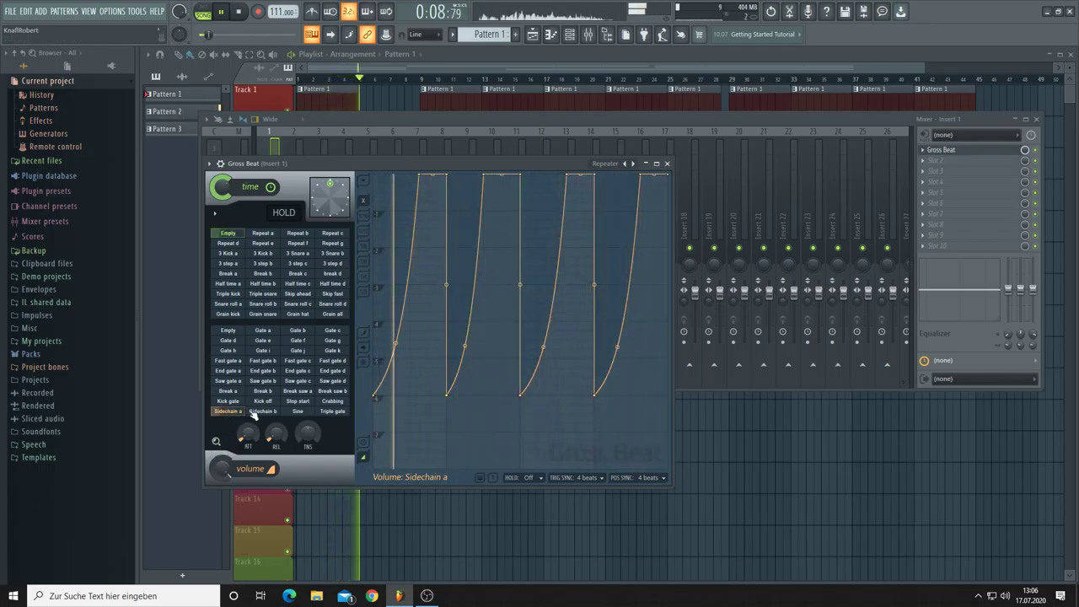
drag(221, 469, 221, 422)
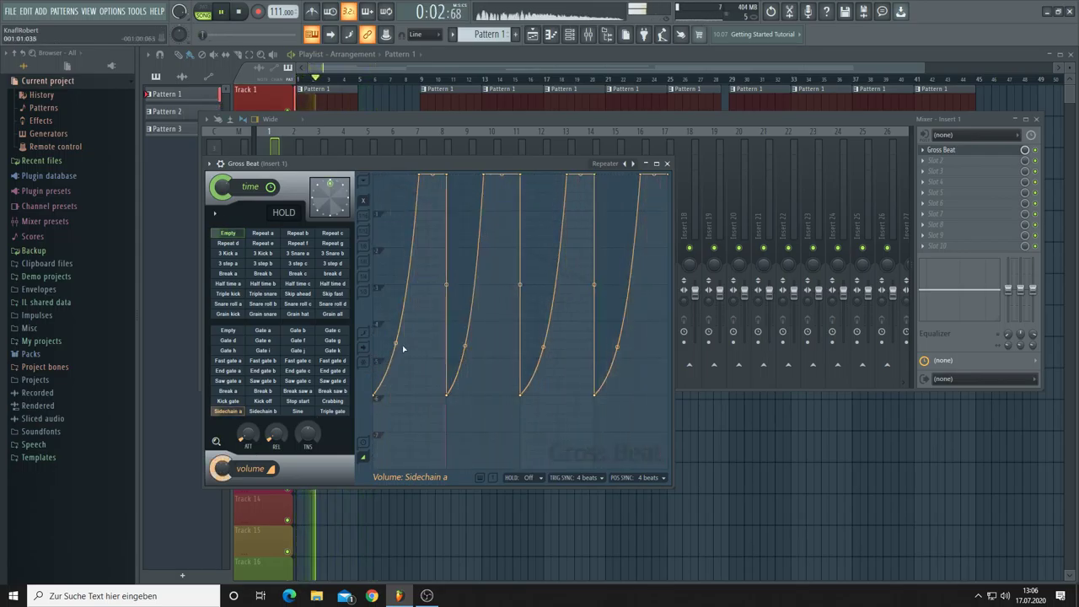
Step: Bend the four rising curves of the Sidechain a volume envelope downward by adjusting the tension of each segment
drag(396, 341, 396, 386)
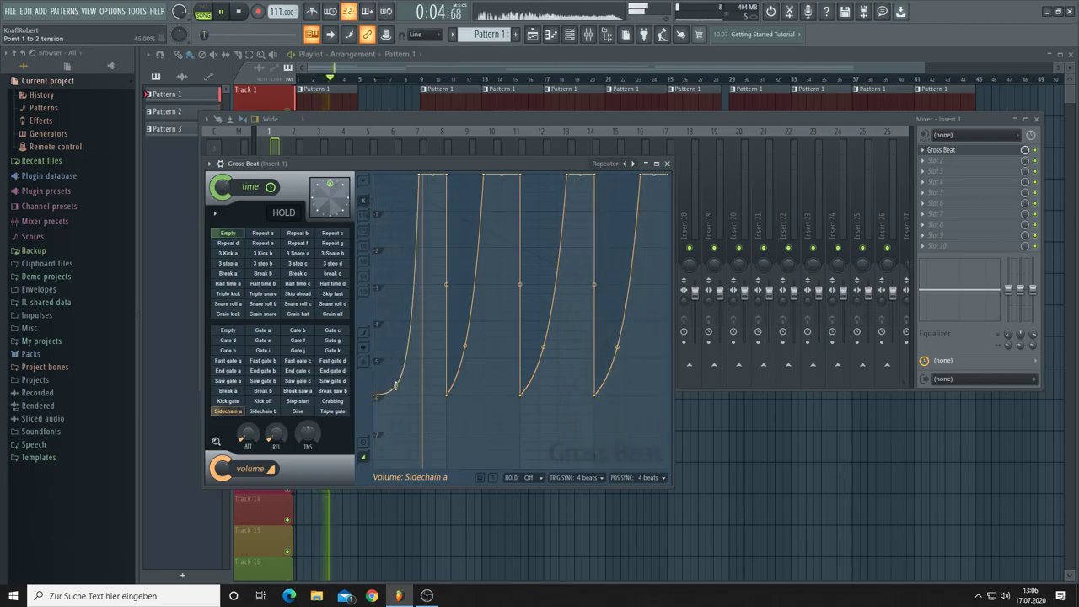
drag(466, 344, 466, 388)
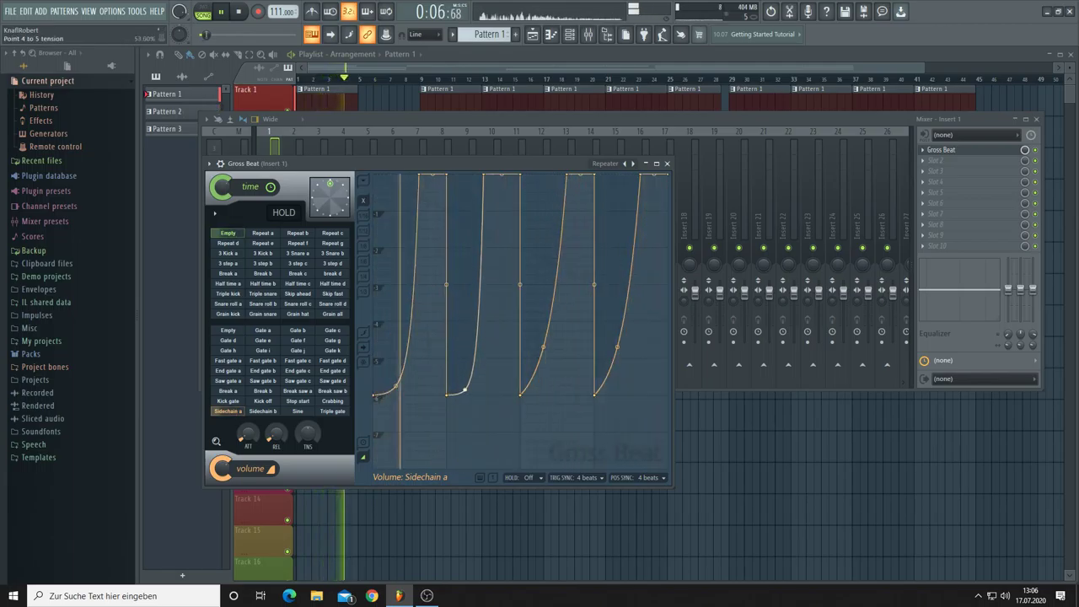
drag(545, 346, 545, 385)
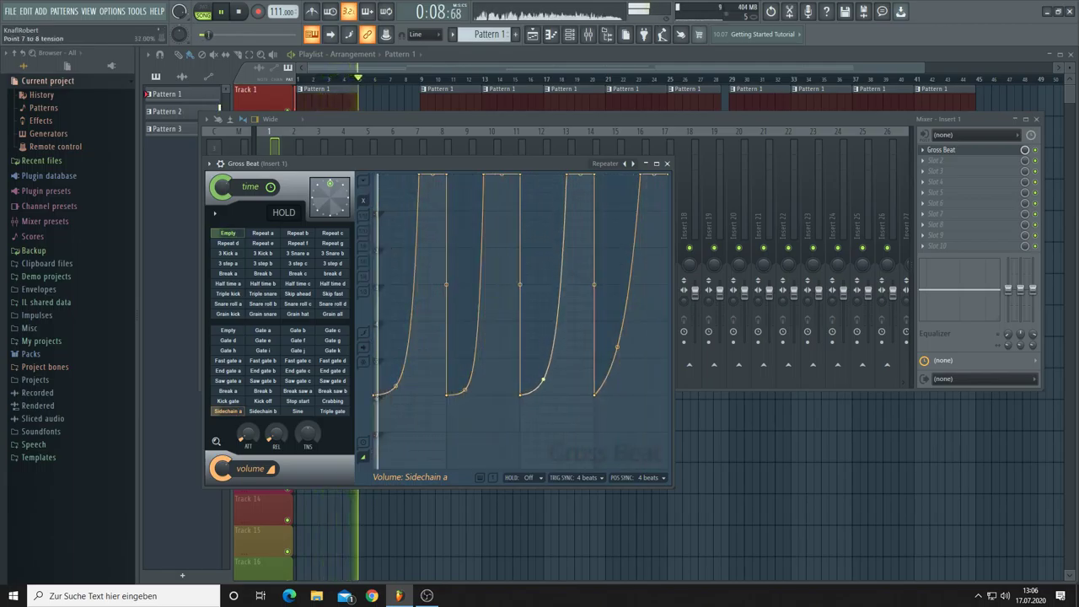
drag(619, 347, 619, 385)
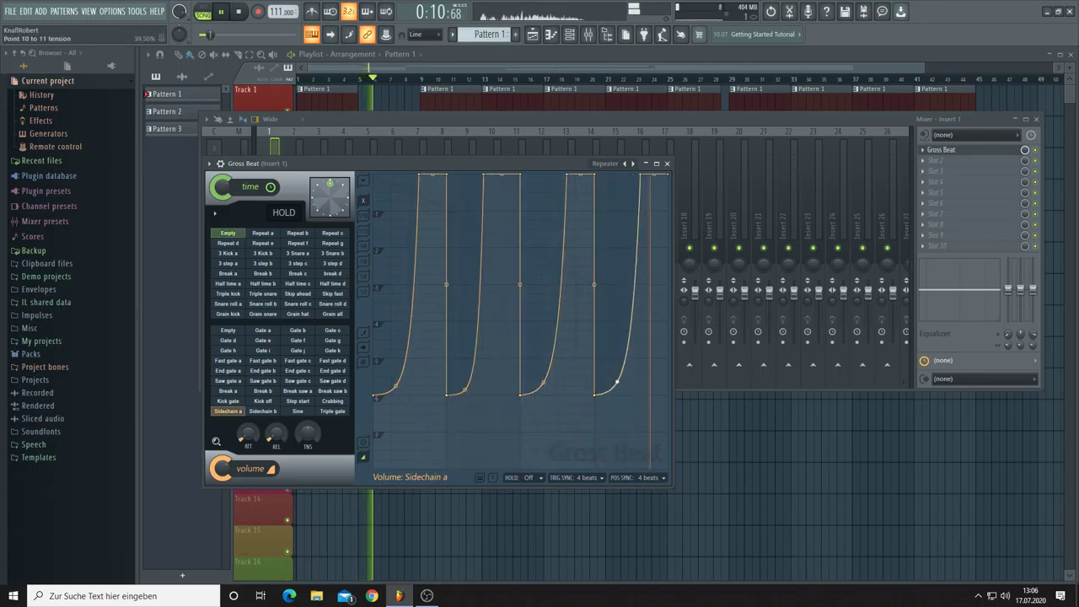
Step: Create an automation clip for Gross Beat's volume mix on Insert 1
right_click(224, 471)
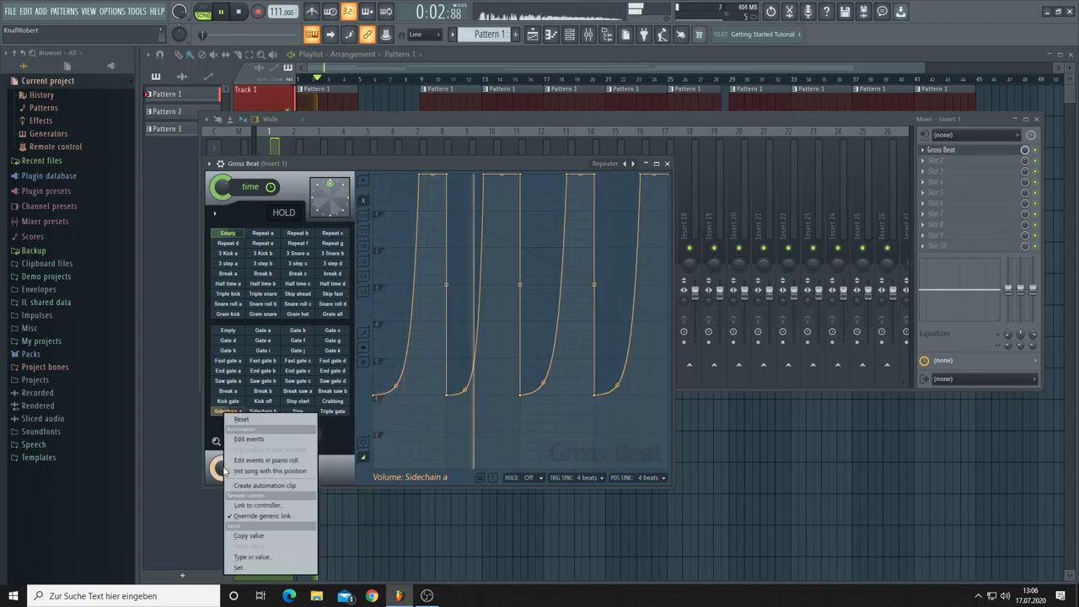
click(265, 486)
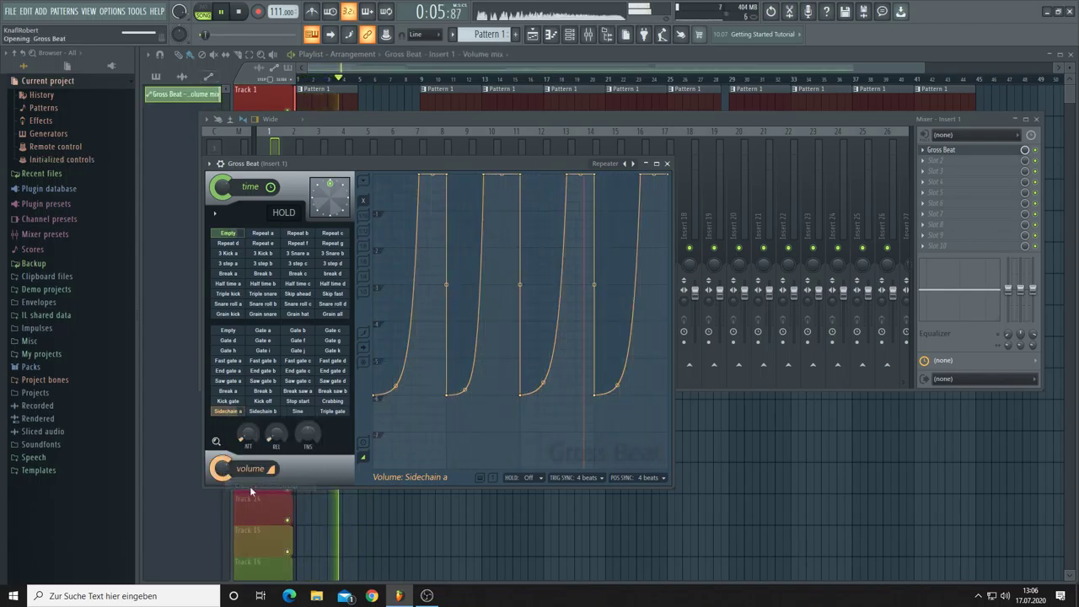
Step: Shape the volume mix automation to fall to zero at bar 5, rise from bar 21 to full just before bar 29, and drop back to zero
key(F12)
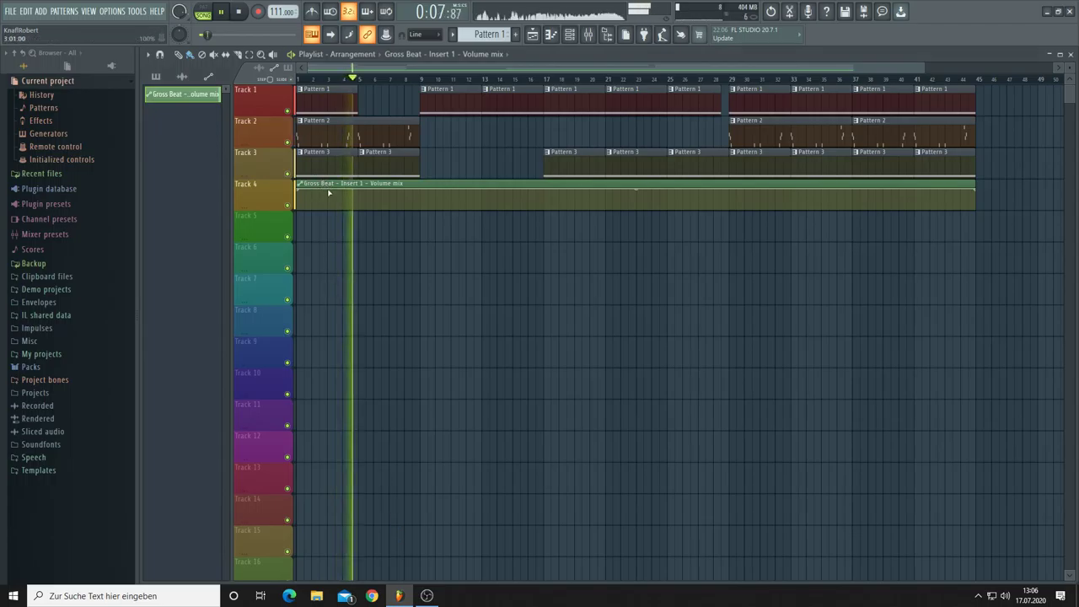
drag(355, 196, 358, 212)
key(space)
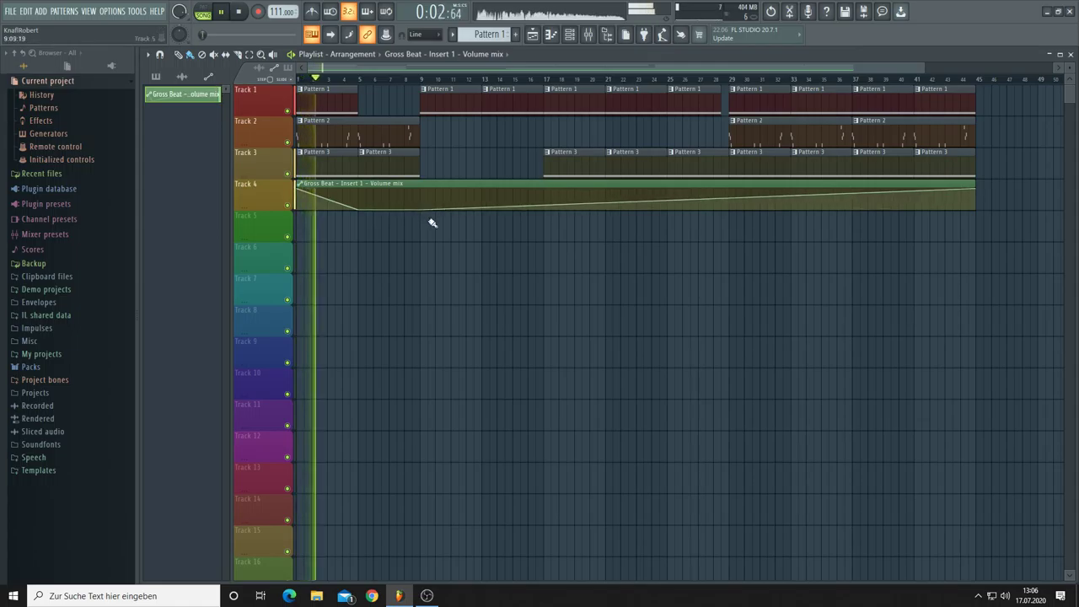
right_click(608, 208)
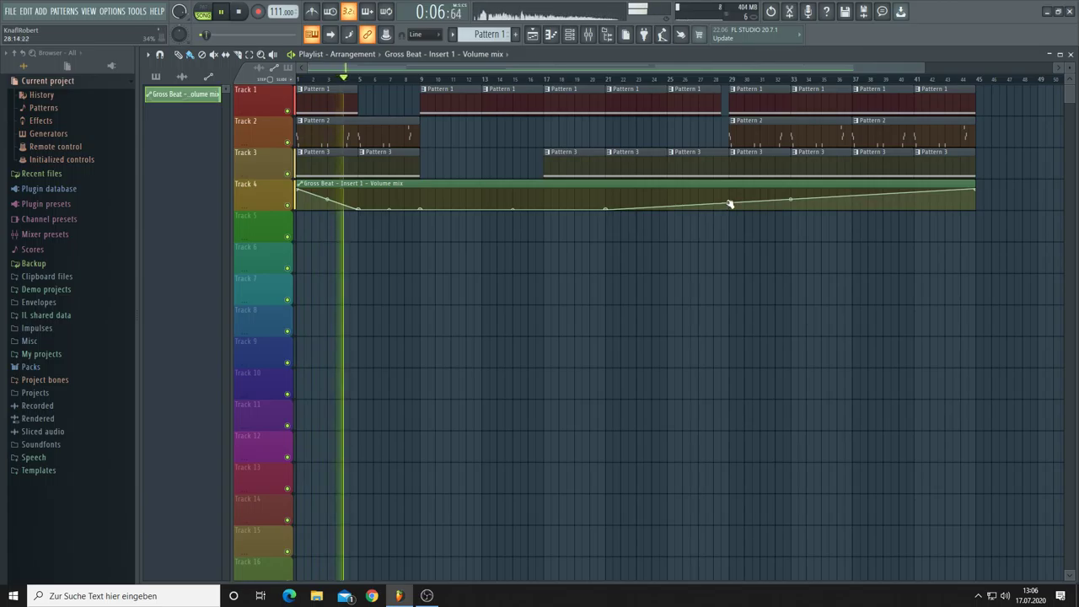
drag(730, 204, 728, 188)
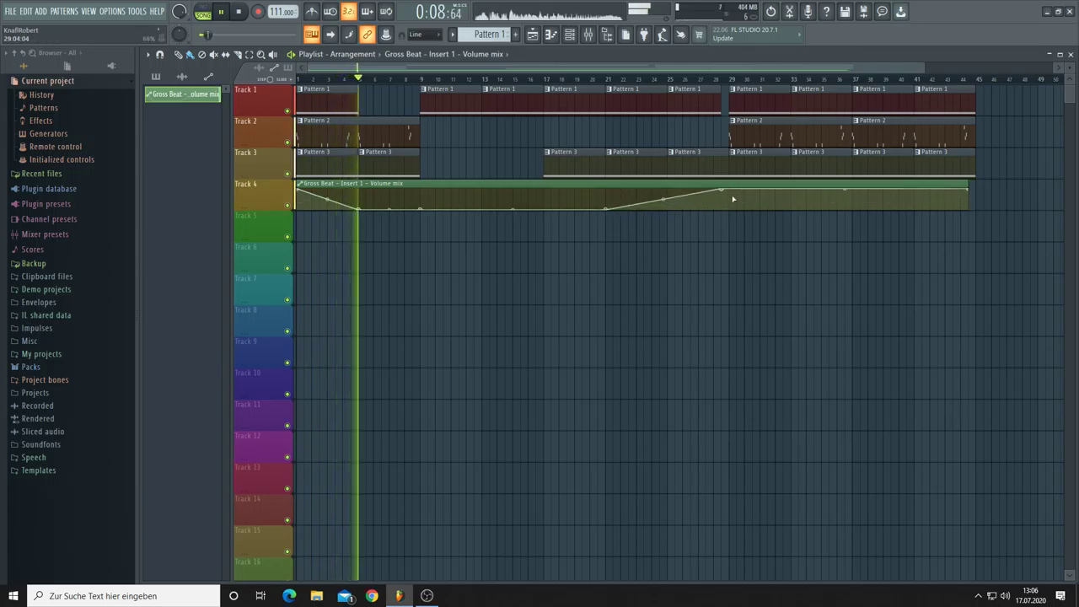
right_click(730, 210)
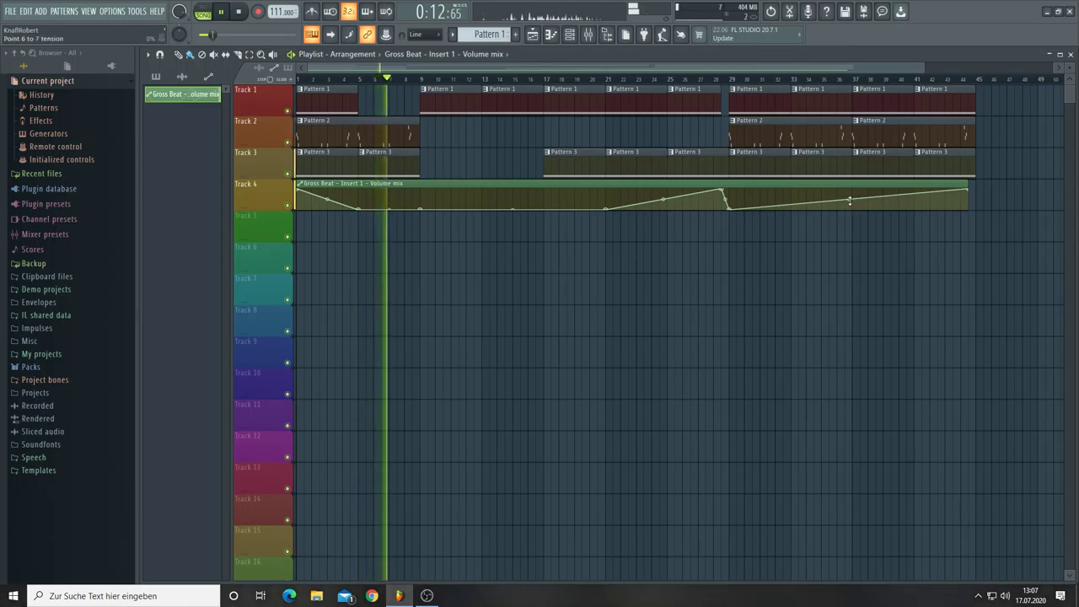
Step: Curve the automation clip's fades by adjusting the segment tensions, and move the clip onto Track 1 over the Pattern 1 clips
drag(850, 200, 851, 240)
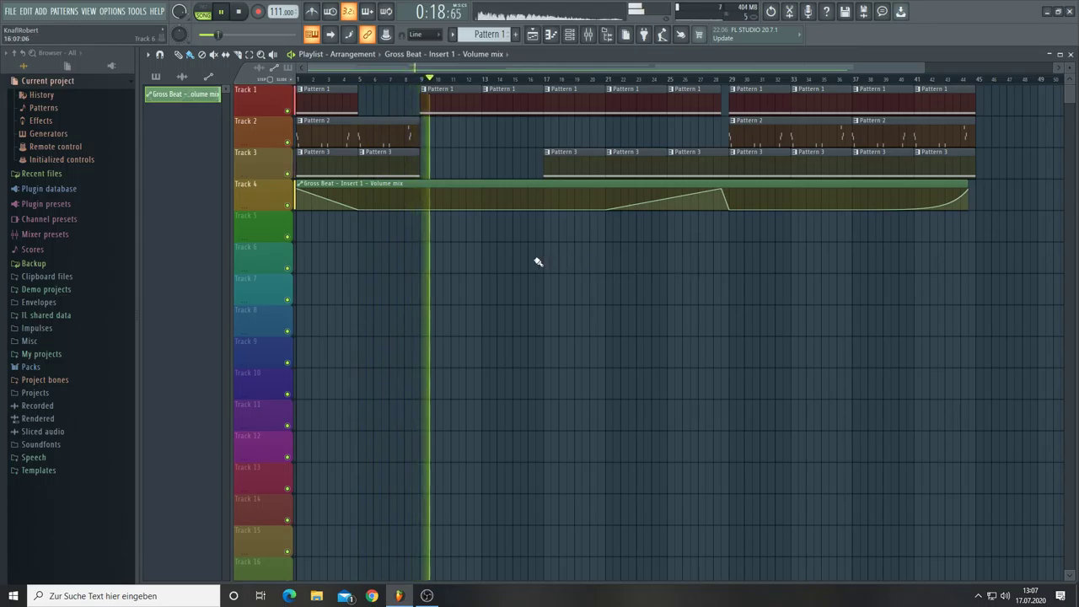
key(space)
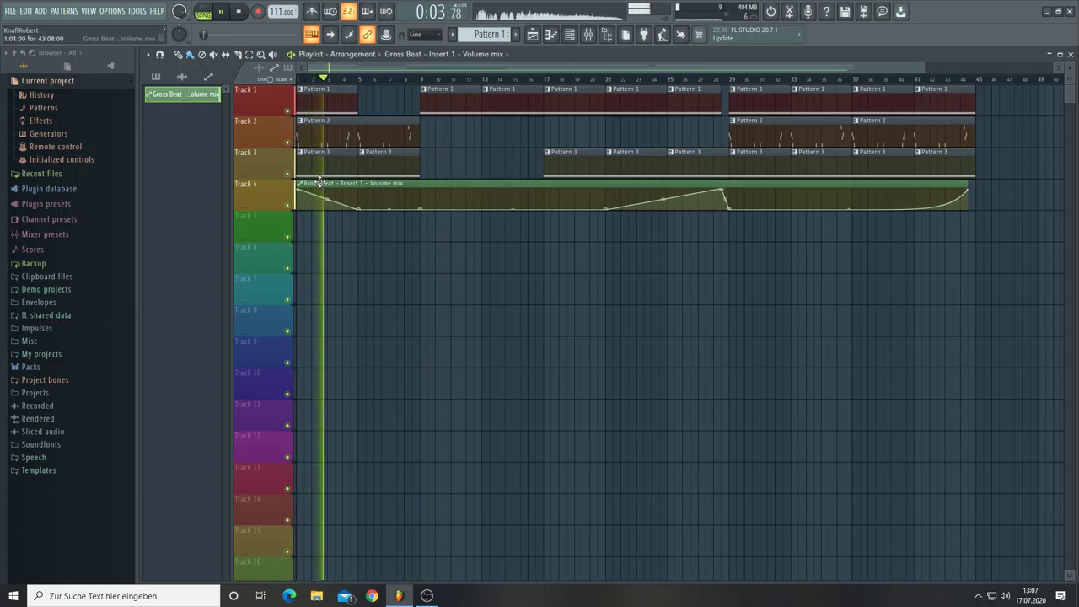
drag(325, 200, 347, 213)
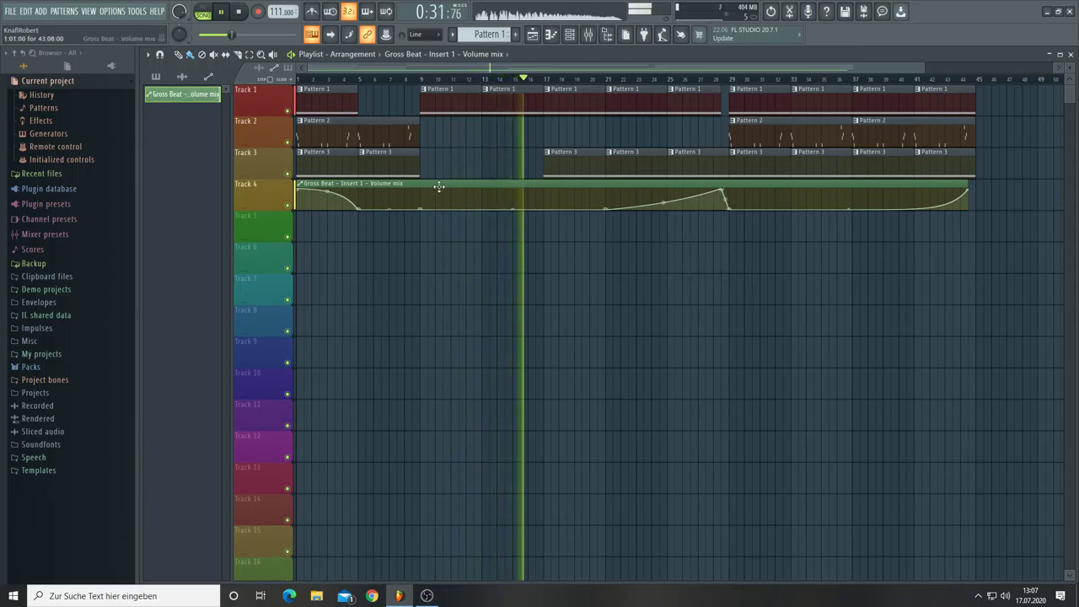
drag(433, 185, 391, 81)
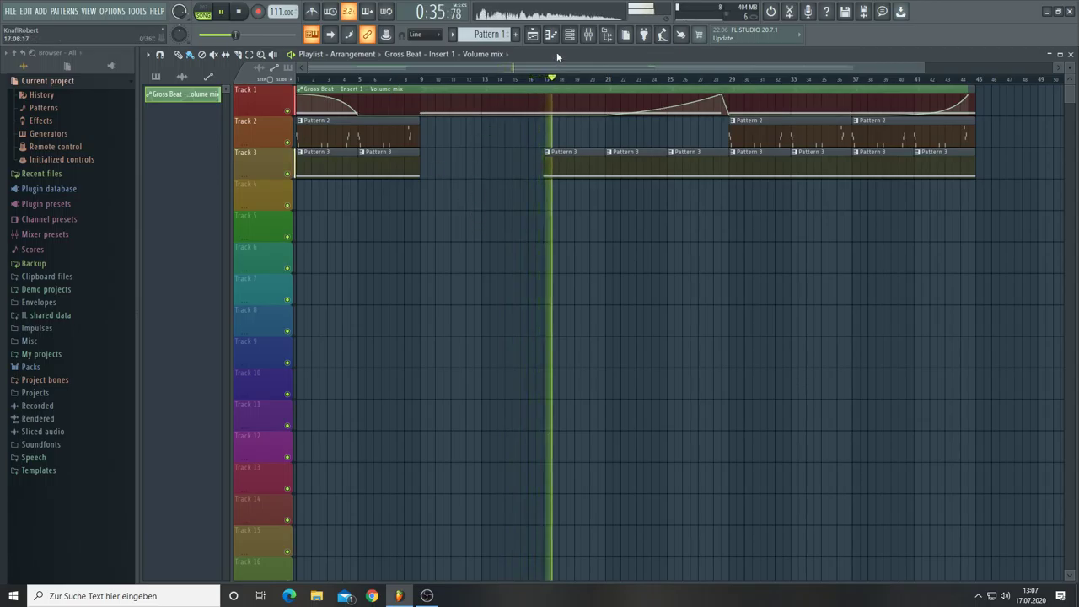
Step: Create a new empty Pattern 4 and open the Nexus #4 instrument from the channel rack
click(570, 34)
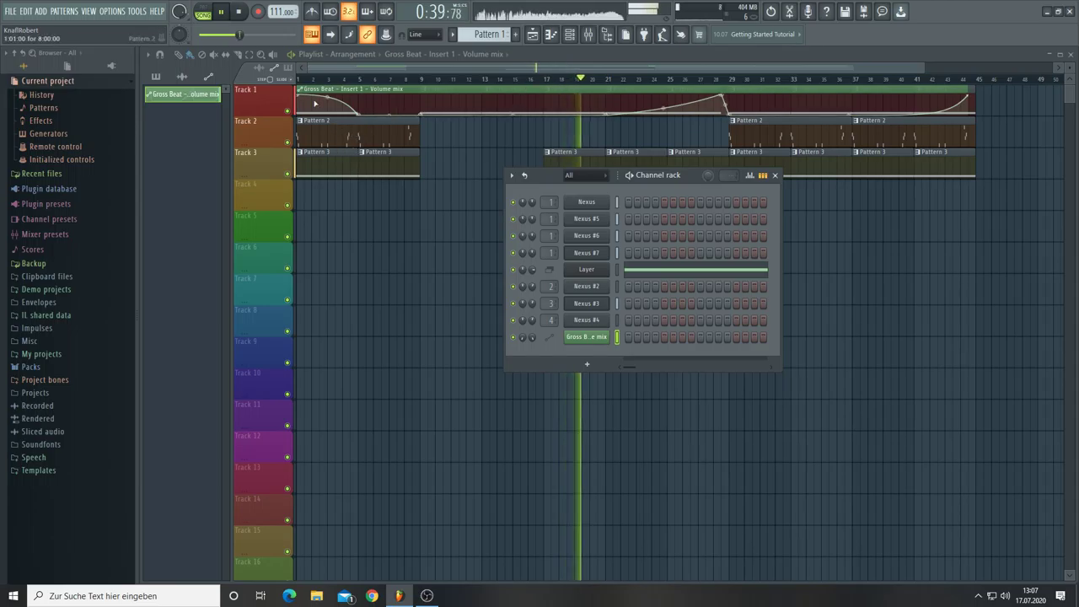
click(241, 15)
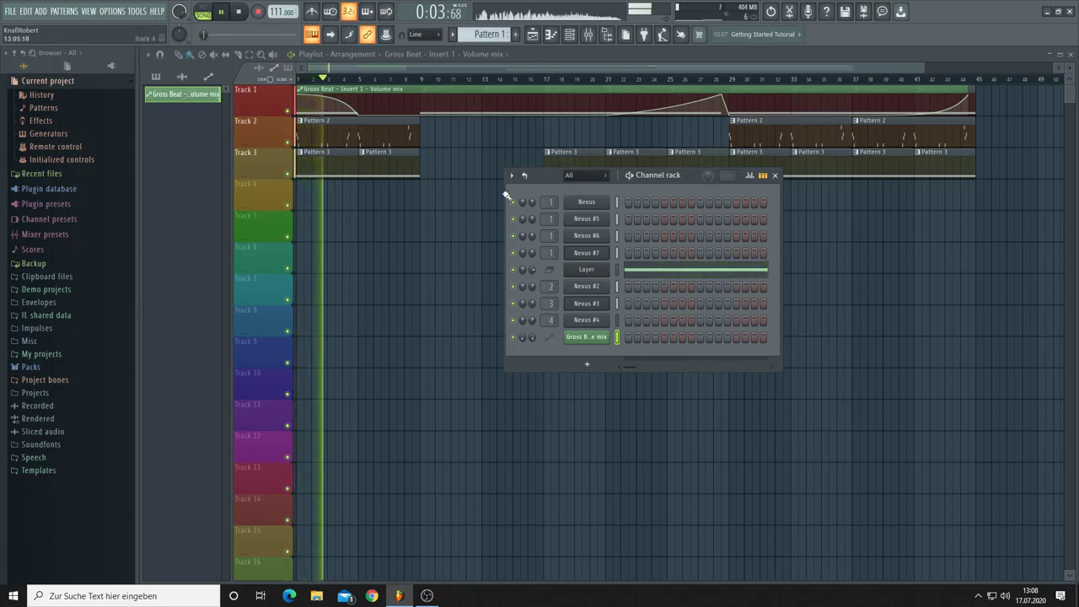
drag(690, 178, 670, 248)
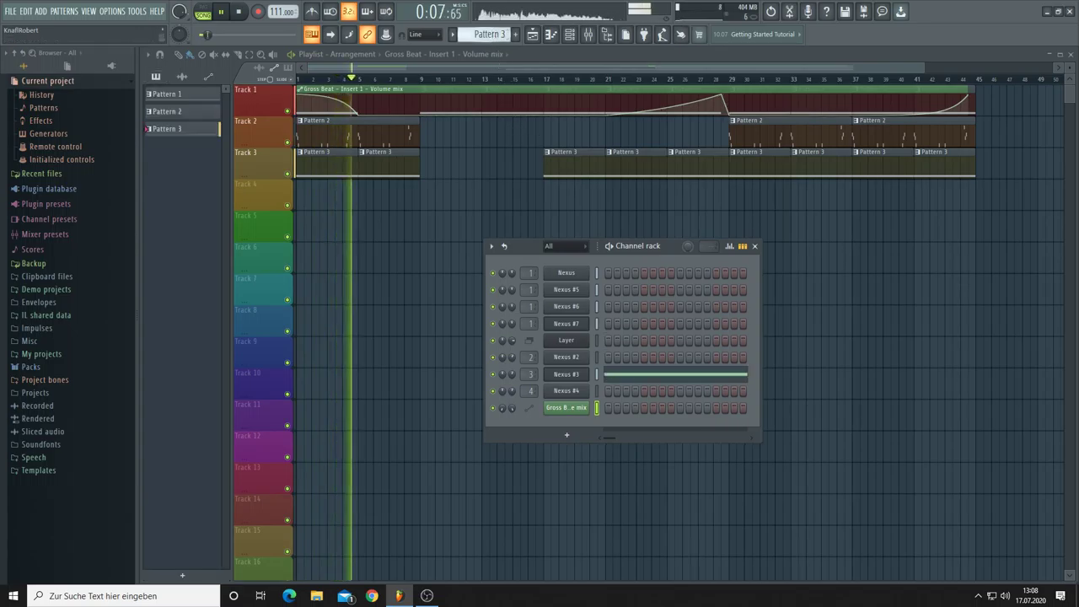
key(F4)
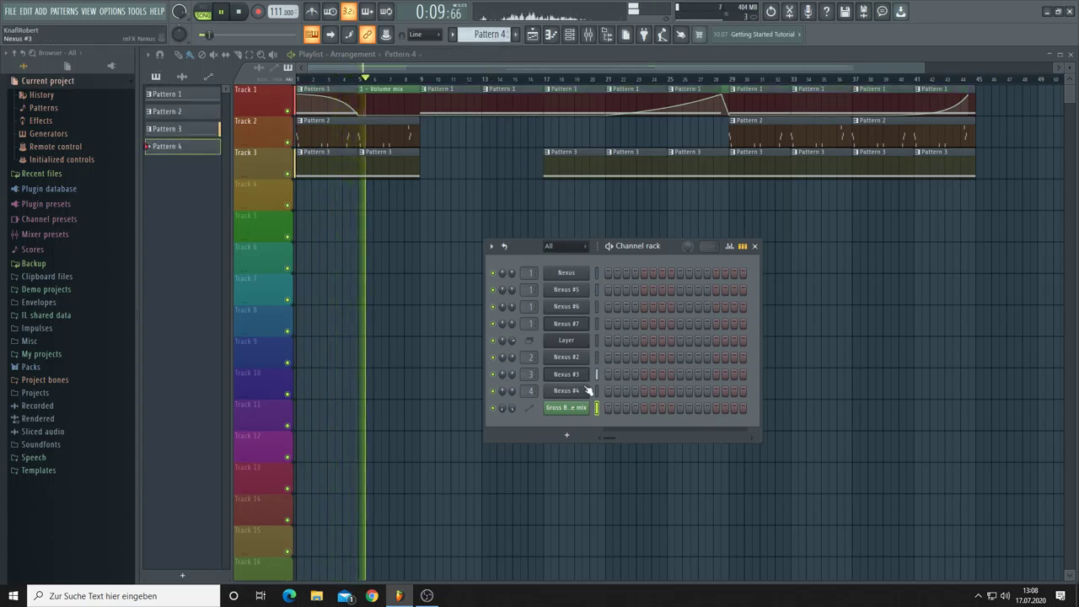
click(568, 392)
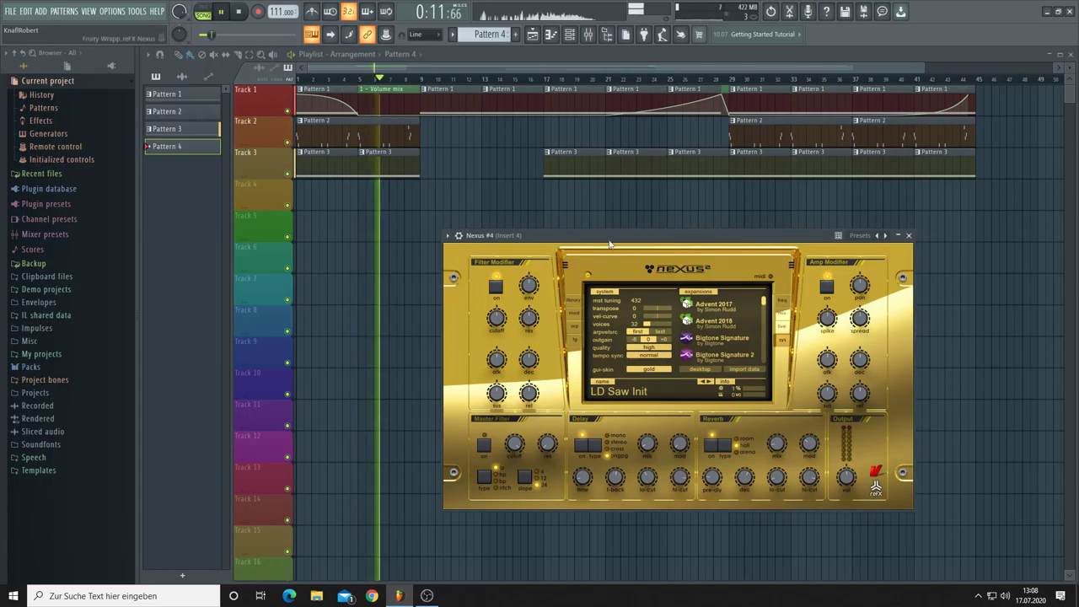
Step: Clone the Nexus #4 channel four times to provide additional Nexus channels on mixer Insert 4
key(F6)
drag(644, 245, 472, 231)
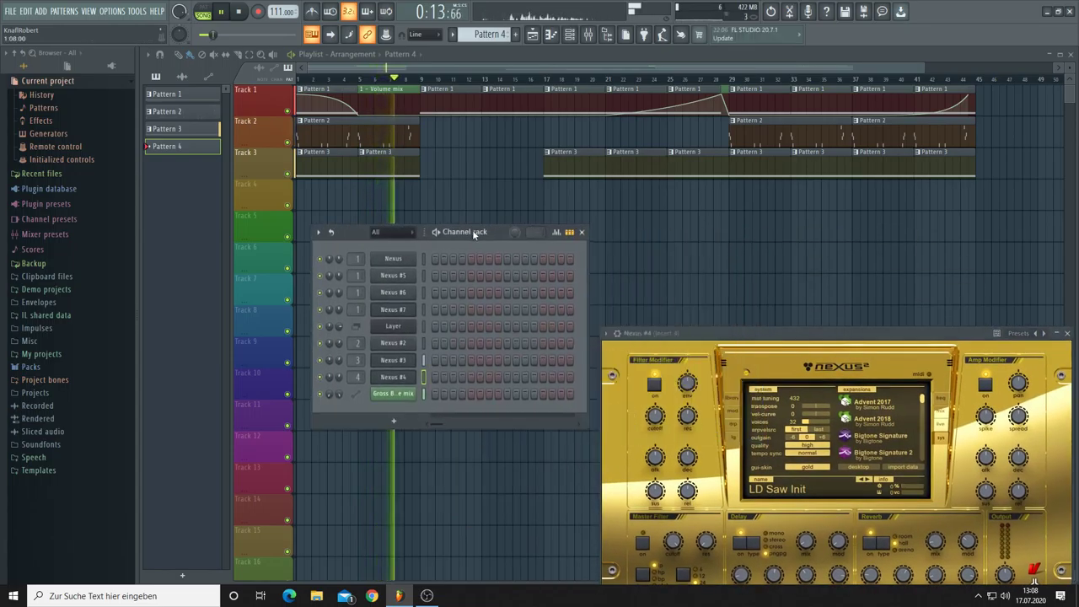
right_click(393, 377)
click(450, 476)
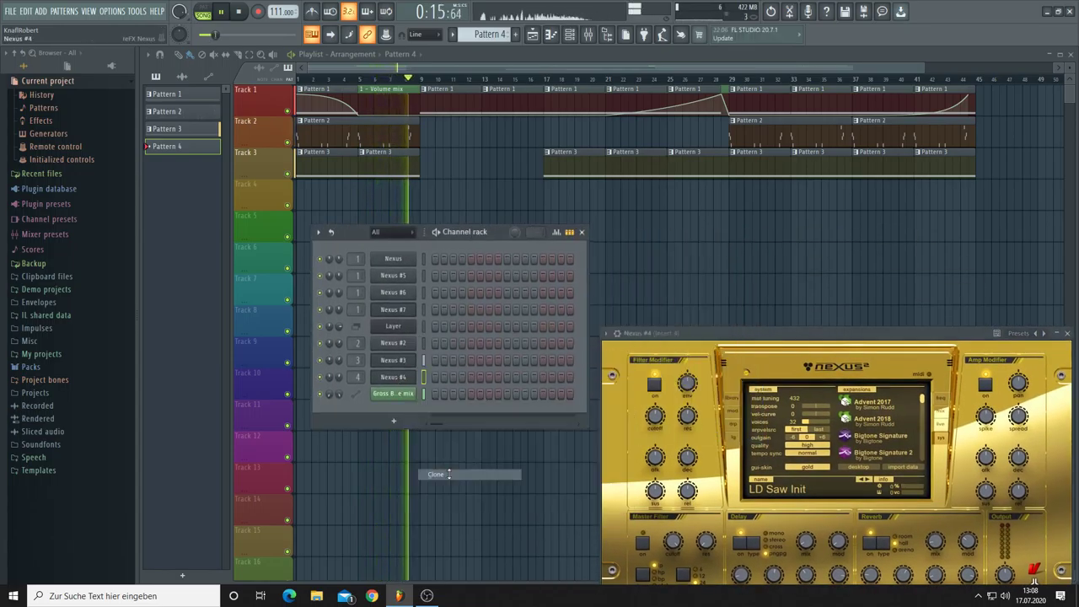
right_click(408, 396)
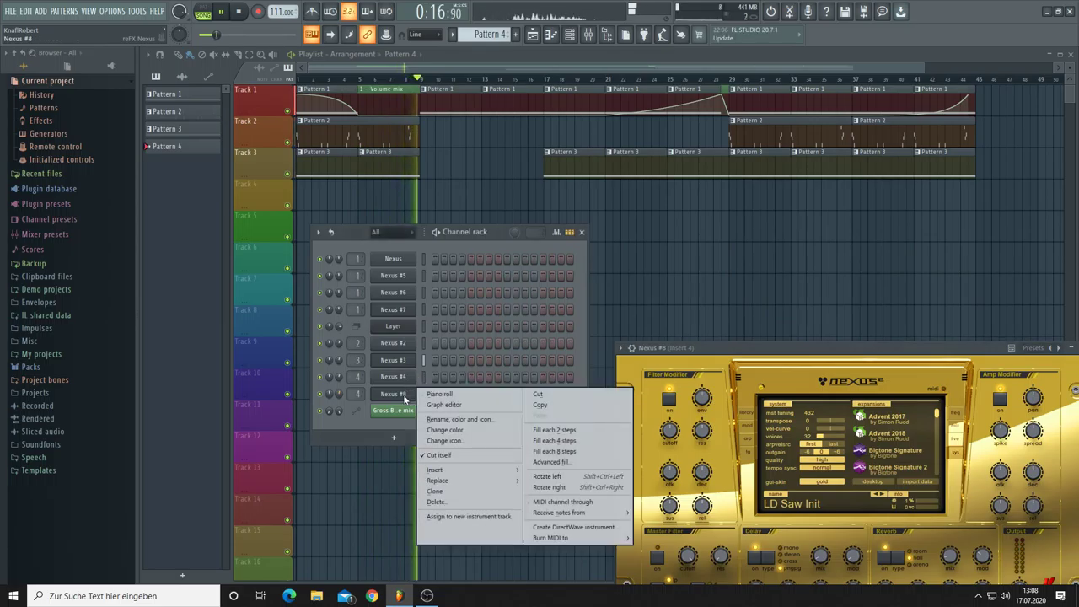
click(421, 494)
right_click(408, 408)
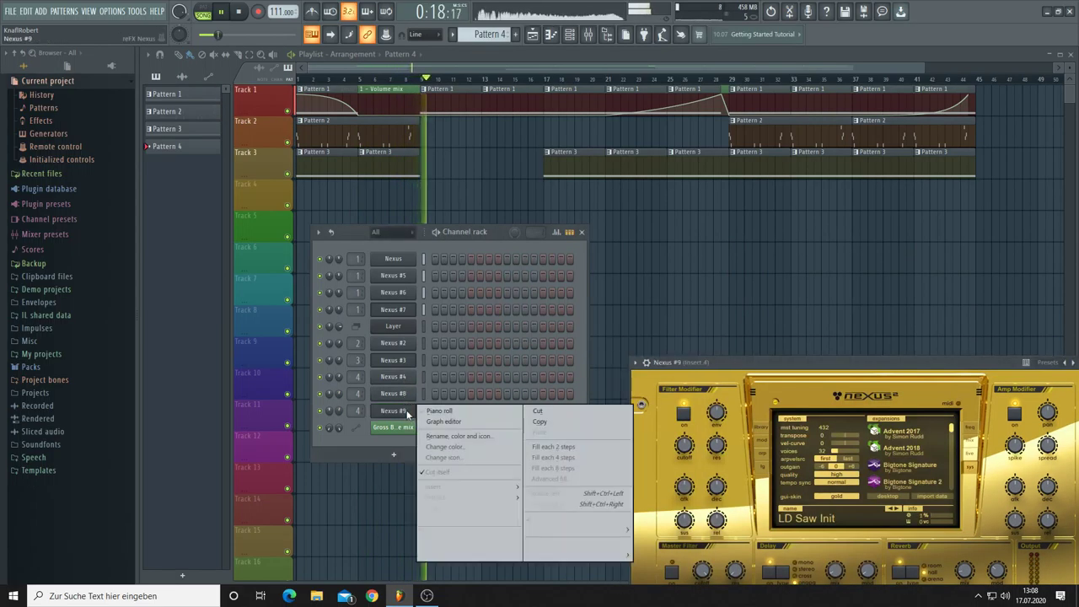
click(422, 505)
right_click(410, 428)
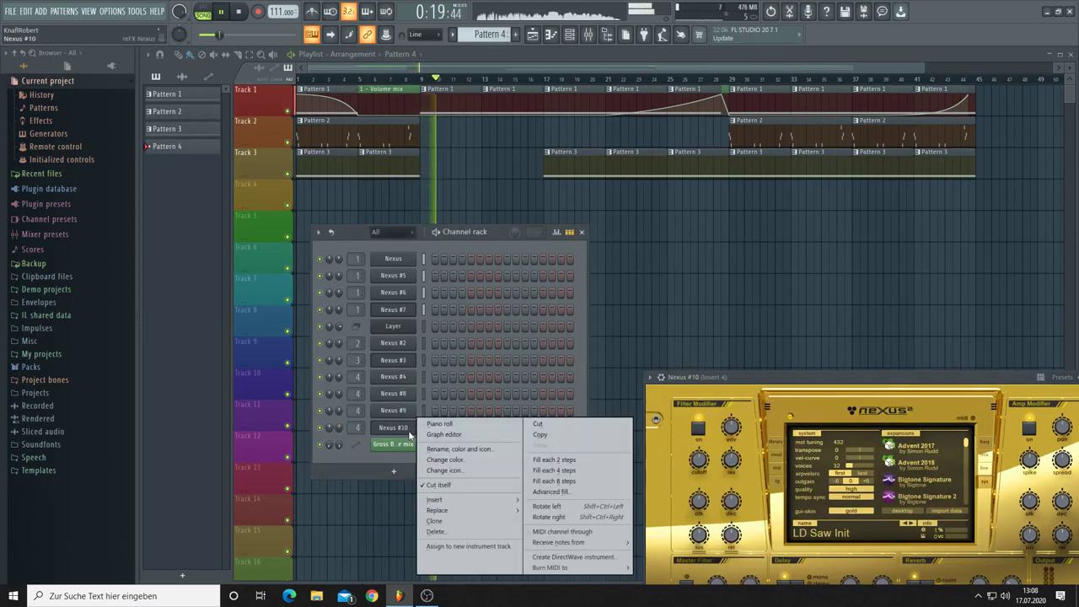
click(422, 525)
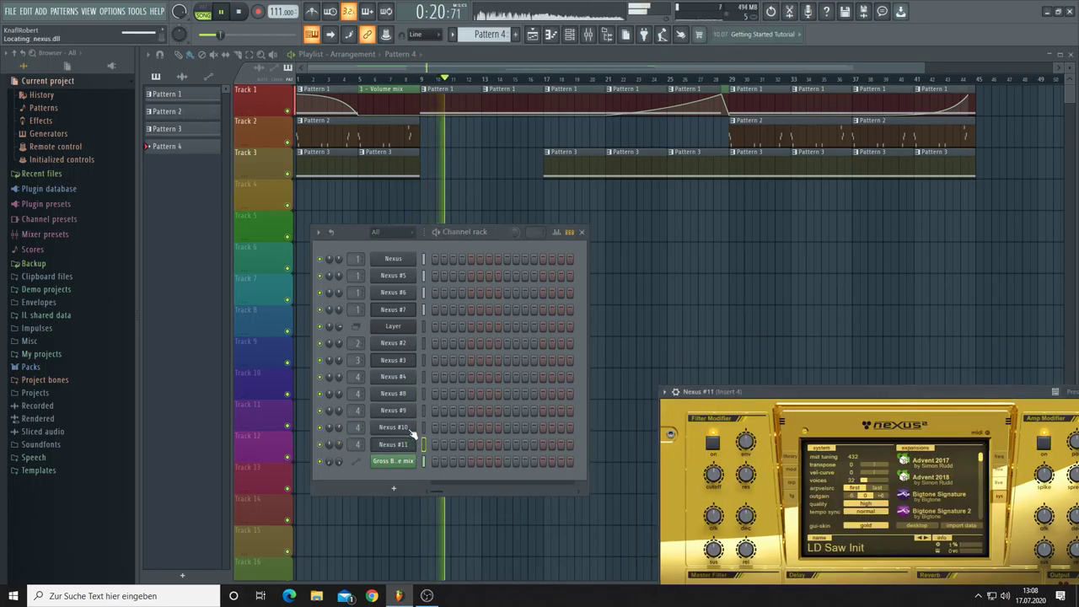
Step: Open the preset library of Nexus #4 and browse its expansion categories
click(398, 380)
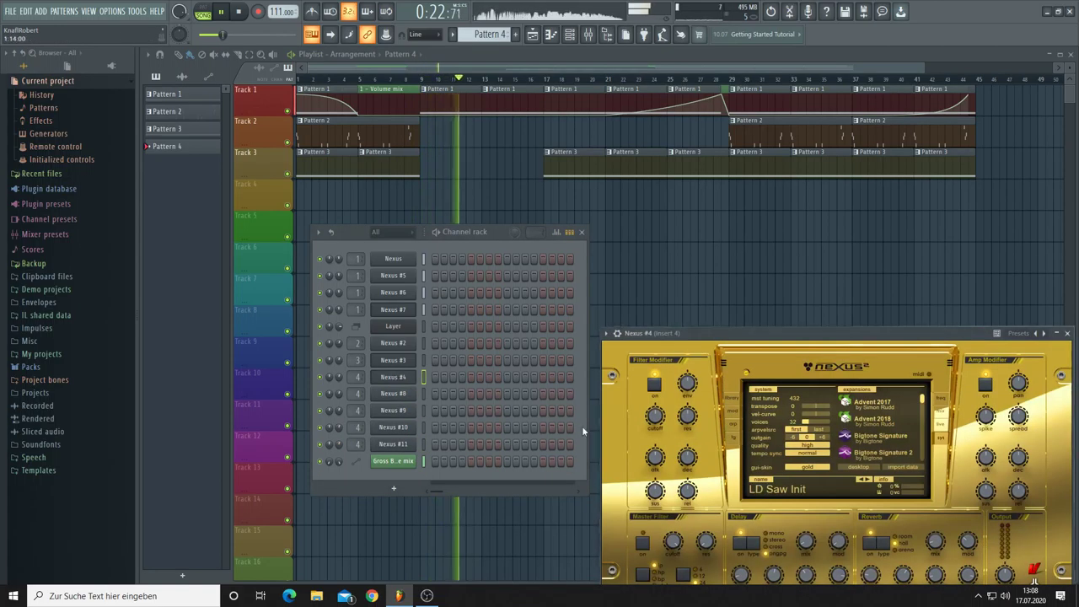
click(799, 447)
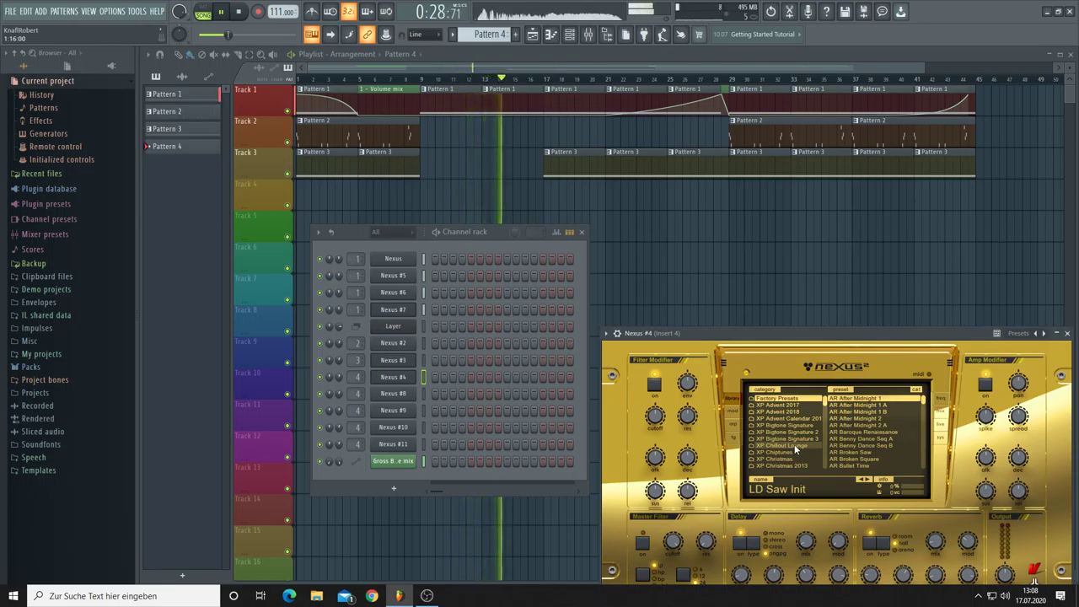
scroll(795, 449, down, 2)
scroll(794, 450, down, 1)
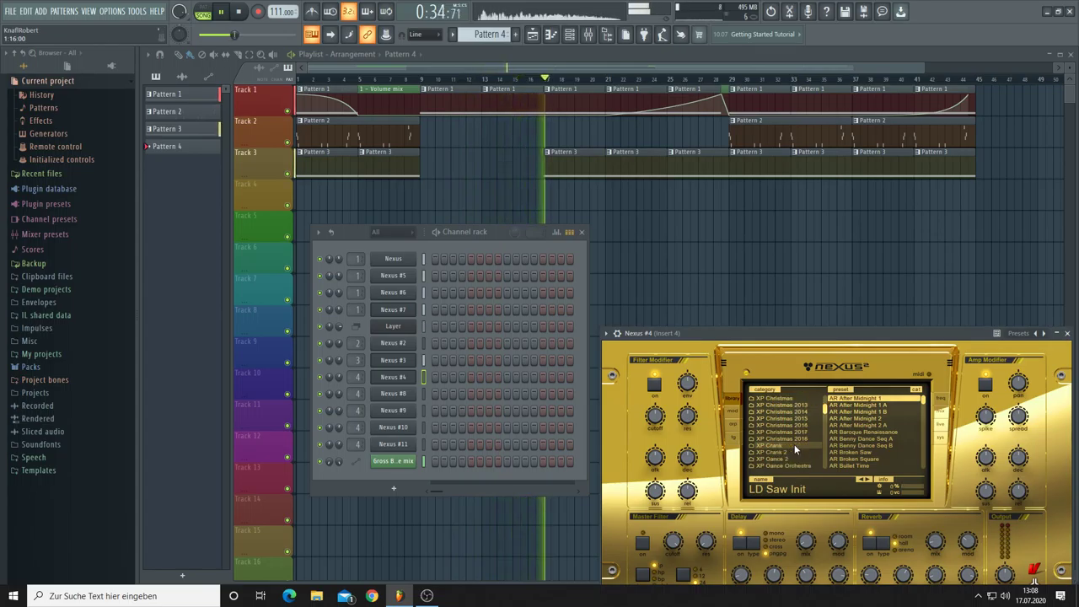
Step: Delete the two Pattern 3 clips starting at bars 29 and 33 on Track 3, and reopen the channel rack
right_click(764, 174)
right_click(815, 169)
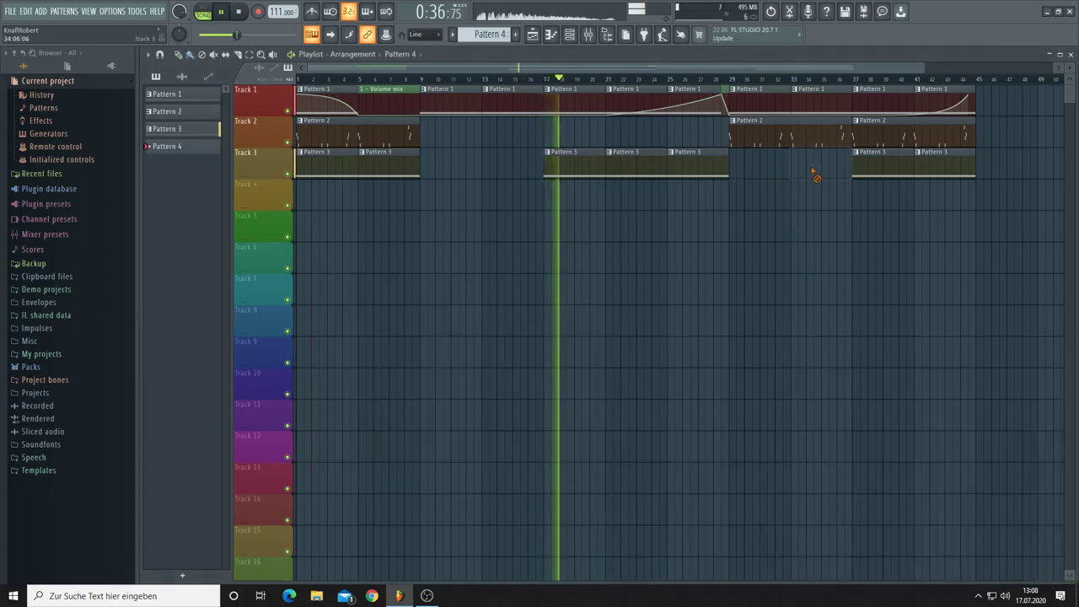
click(571, 35)
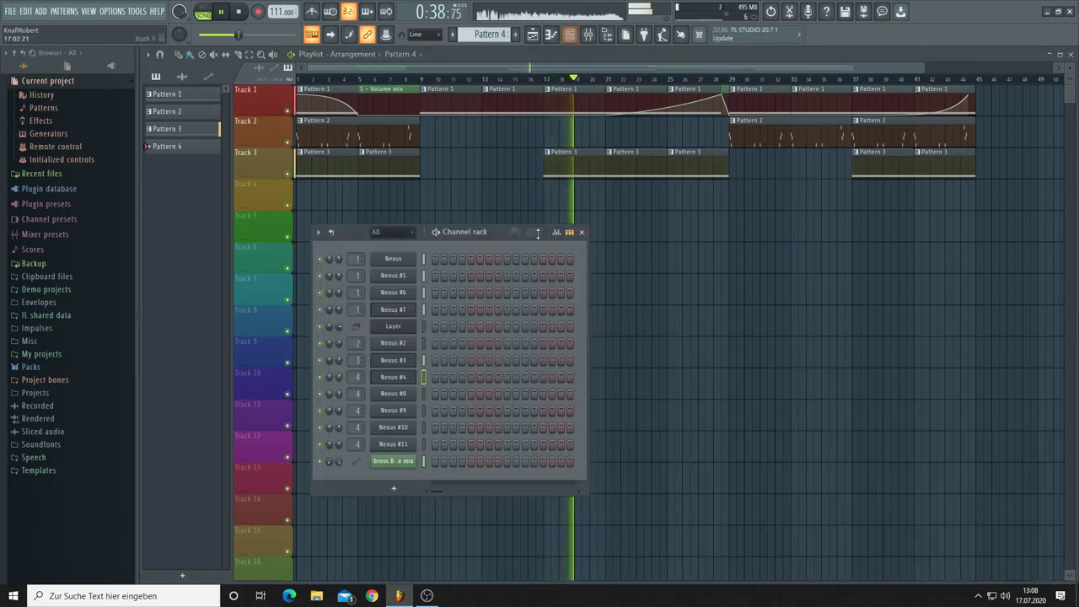
Step: Load the preset PD 2nd galaxy left from XP Bigtone Signature 3 into Nexus #4
click(385, 380)
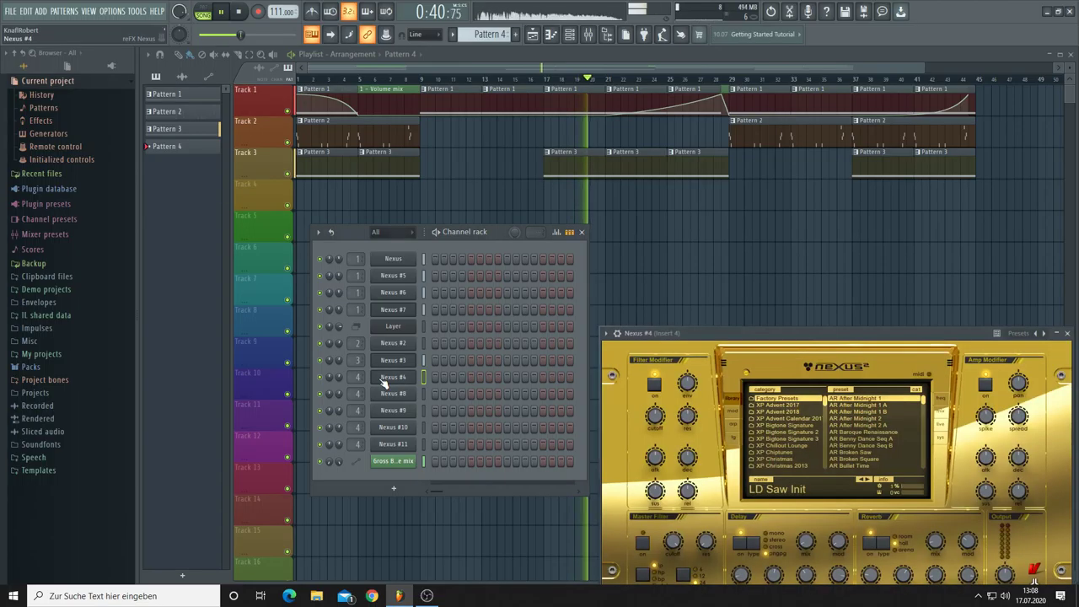
scroll(800, 437, down, 5)
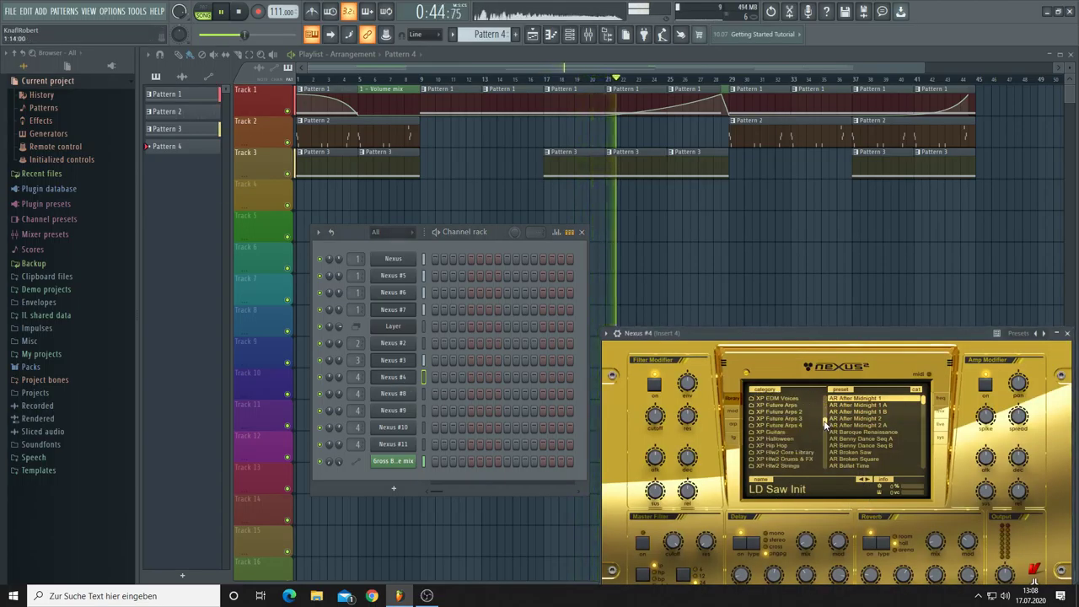
scroll(824, 417, up, 5)
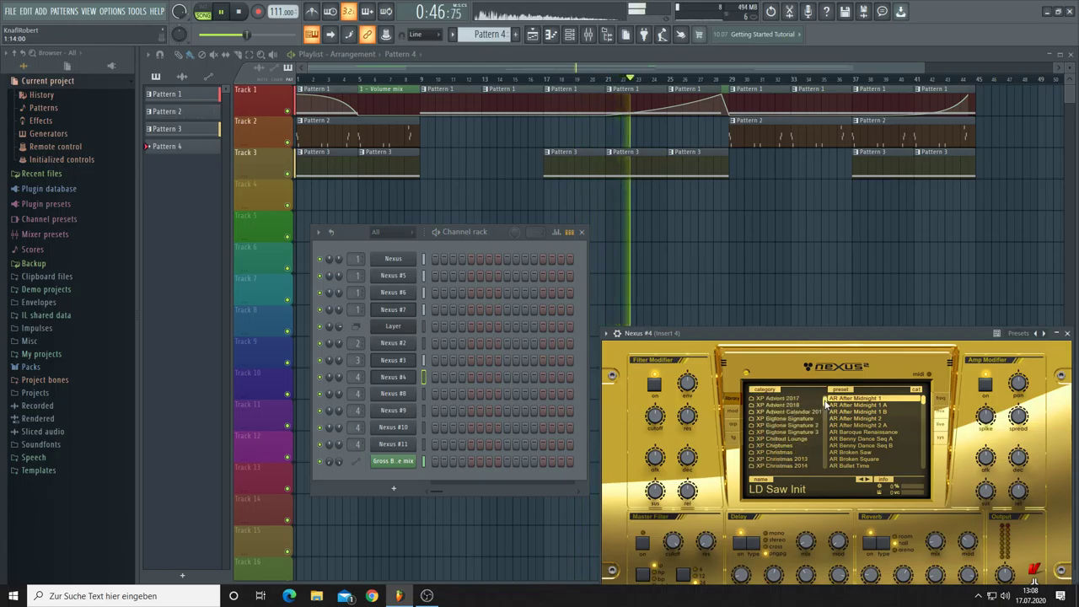
scroll(810, 422, up, 4)
click(808, 431)
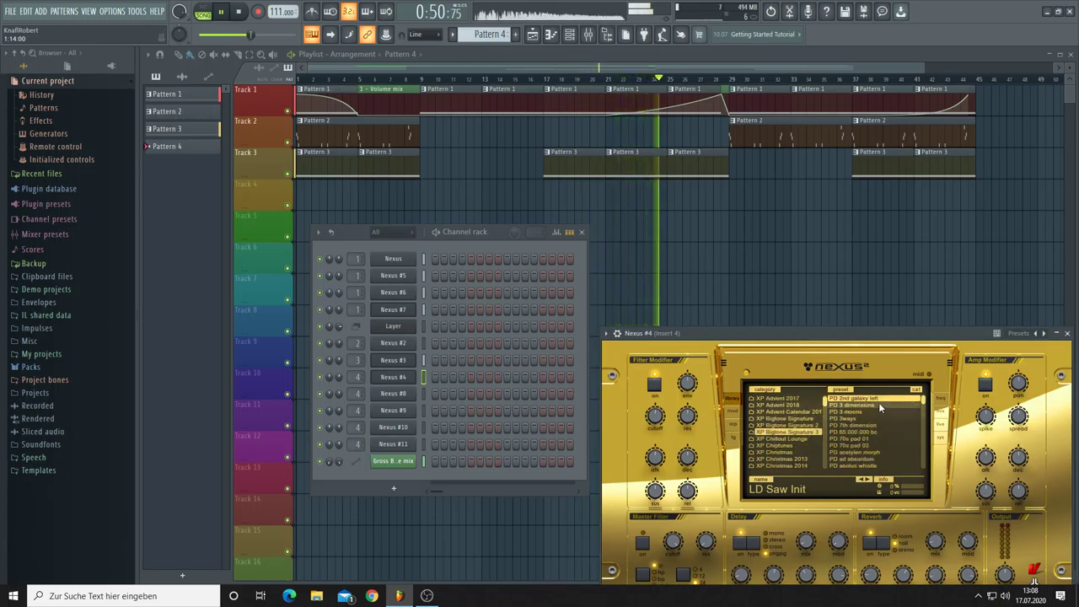
click(857, 401)
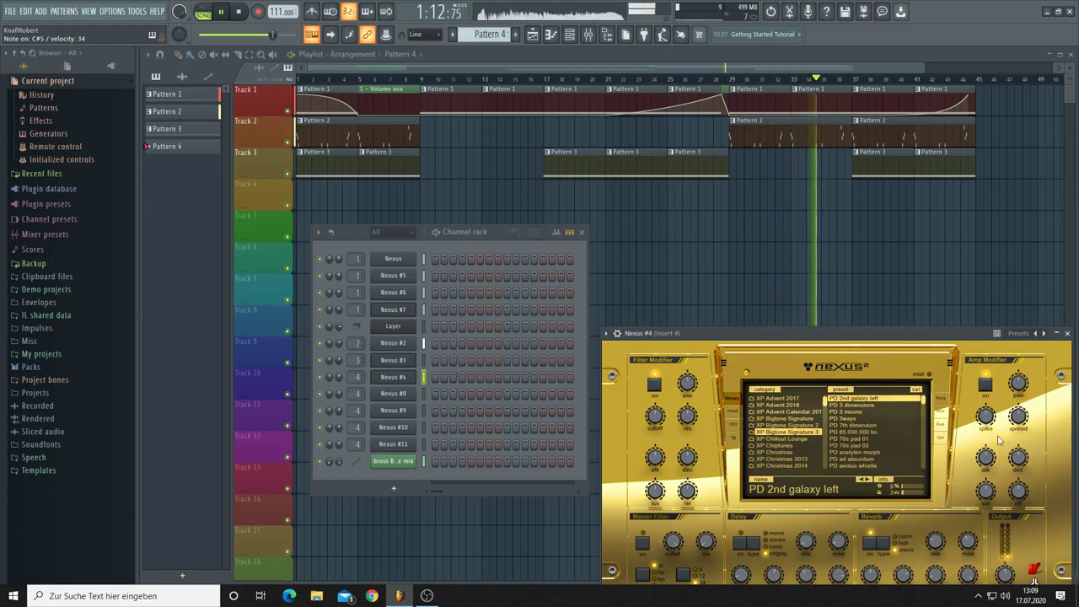
Step: Audition the two layers of PD 2nd galaxy left separately by muting layer 2, restoring it, and muting layer 1
click(858, 396)
click(857, 391)
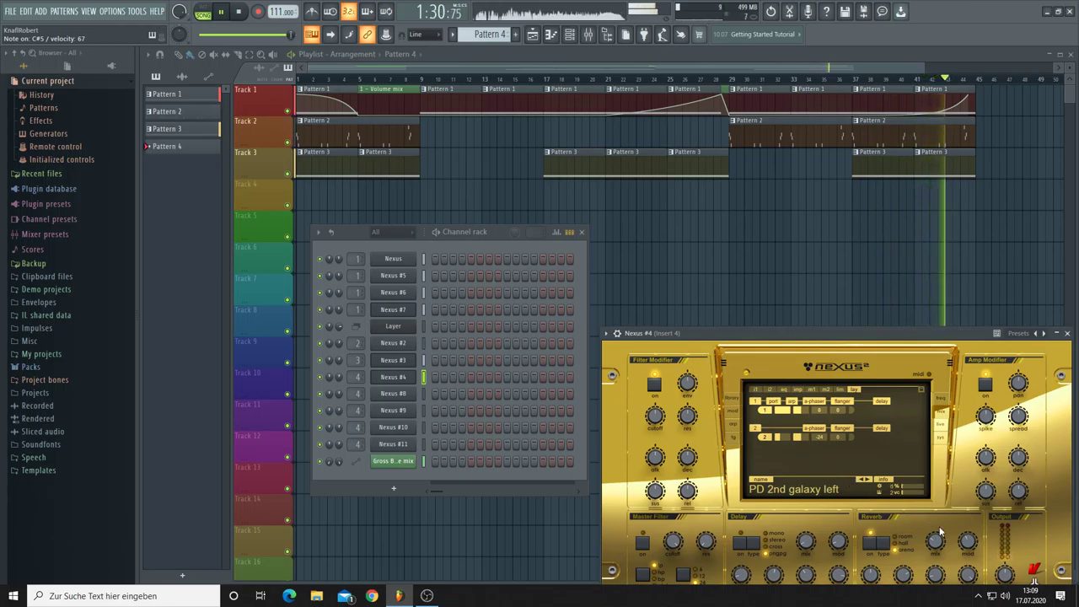
scroll(1004, 570, up, 2)
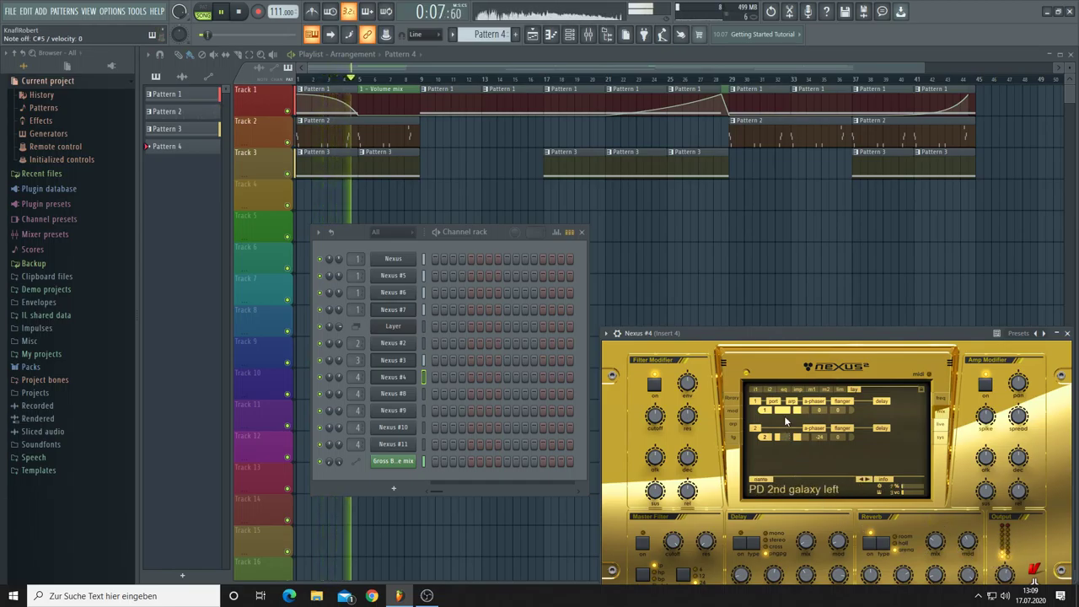
click(754, 429)
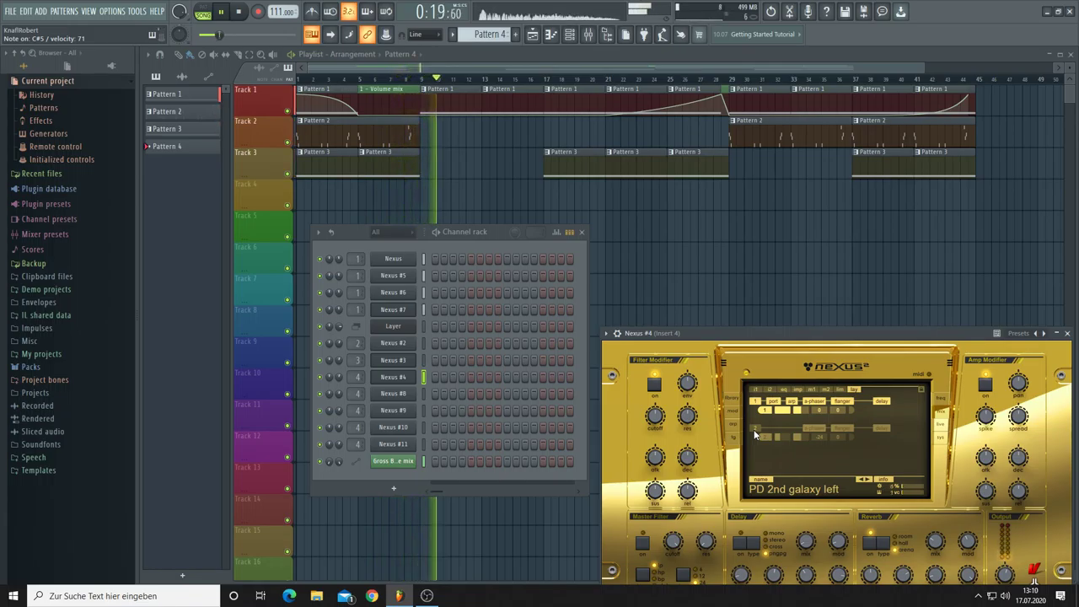
click(755, 430)
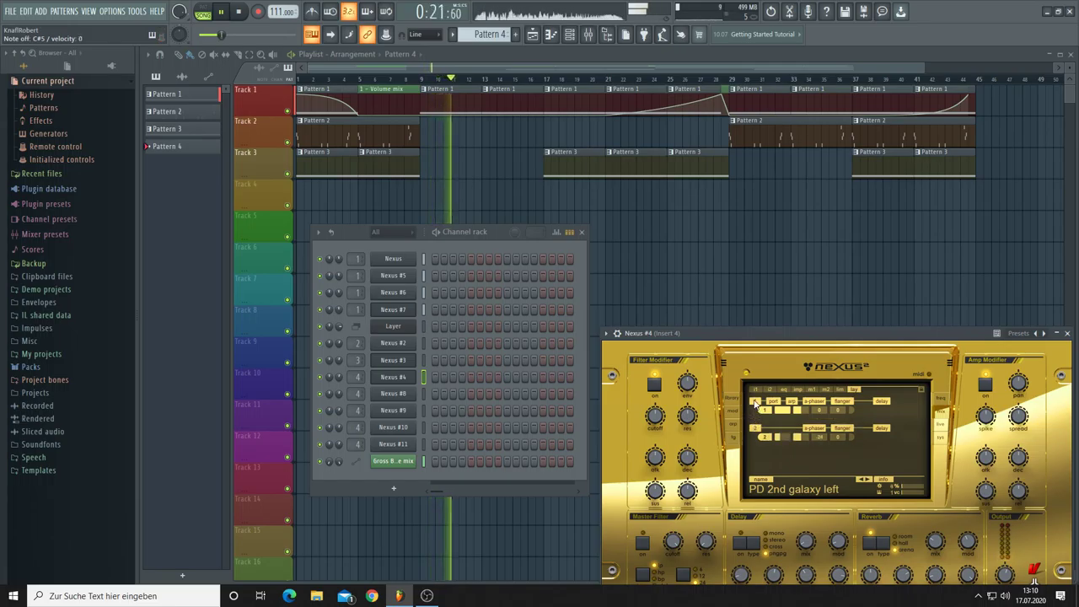
click(754, 402)
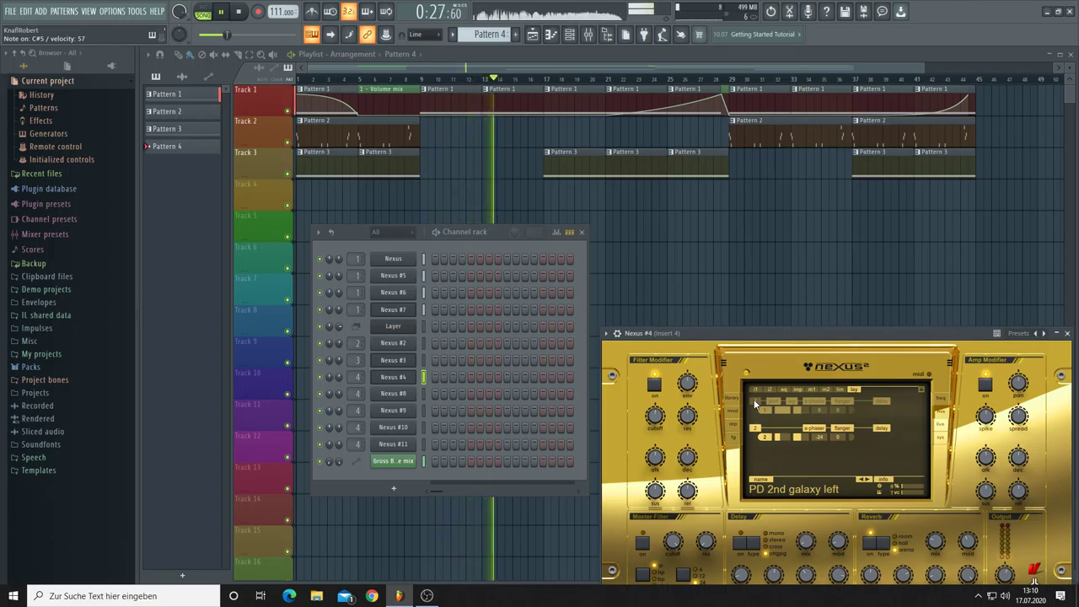
Step: Set the Nexus #4 output level to 68 and leave only layer 1 of PD 2nd galaxy left active
mouse_move(1005, 577)
mouse_move(1005, 577)
mouse_down()
mouse_move(1001, 537)
mouse_move(1005, 562)
mouse_move(1033, 581)
mouse_move(1006, 580)
mouse_up()
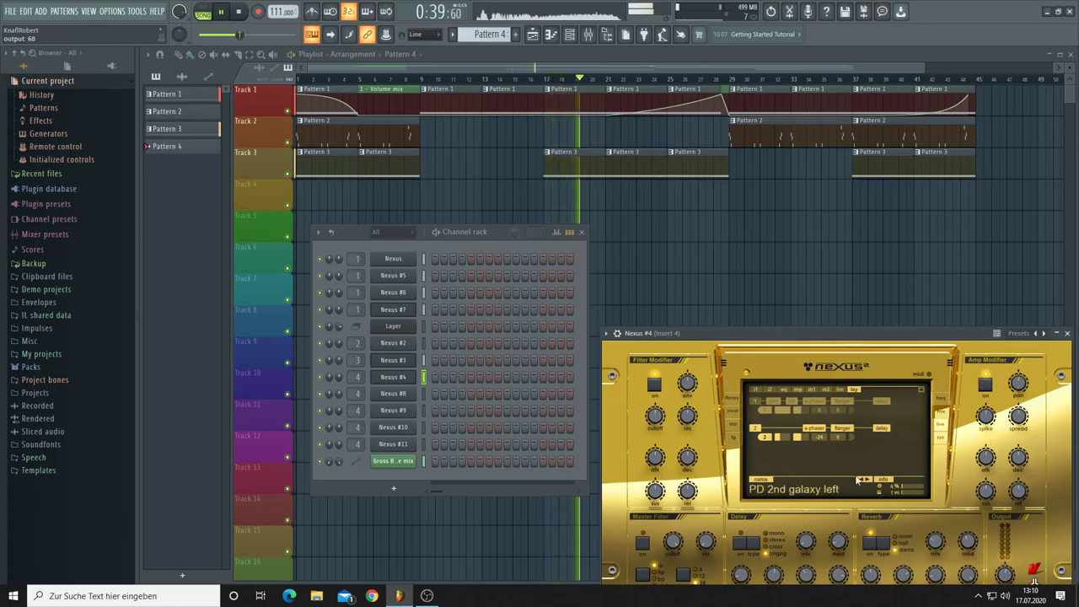
click(758, 411)
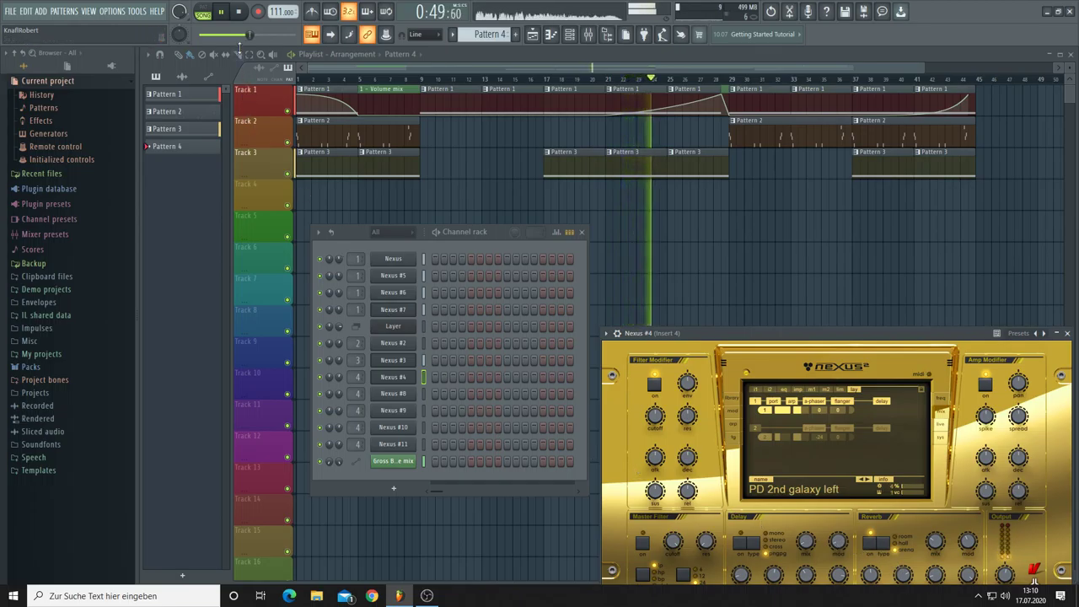
click(242, 13)
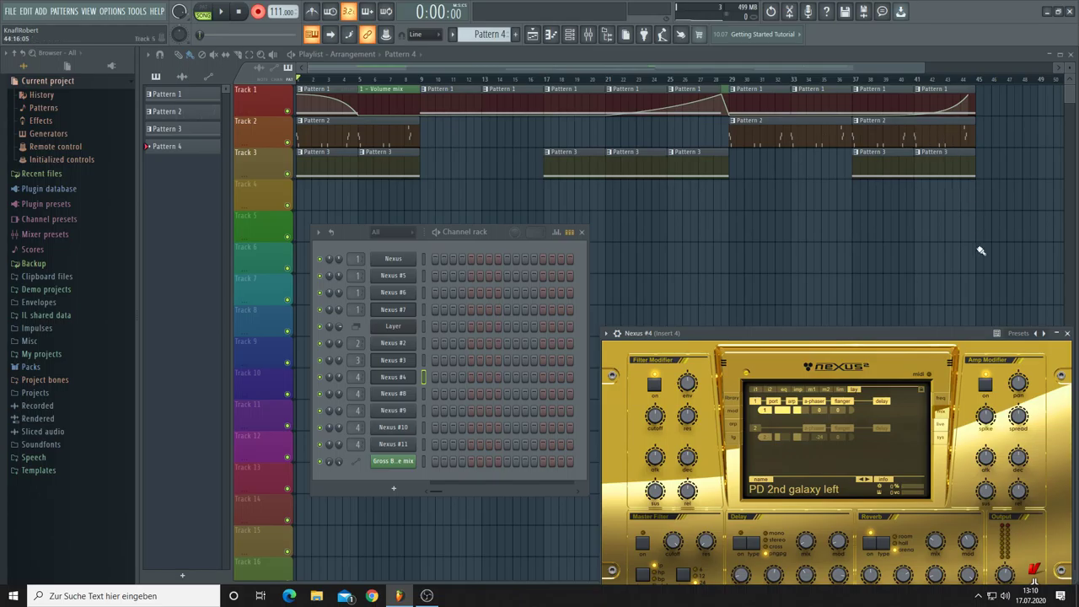
Step: Duplicate the complete 44-bar arrangement along the playlist to make three consecutive copies of all clips on Tracks 1 to 3
key(F12)
key(ctrl+b)
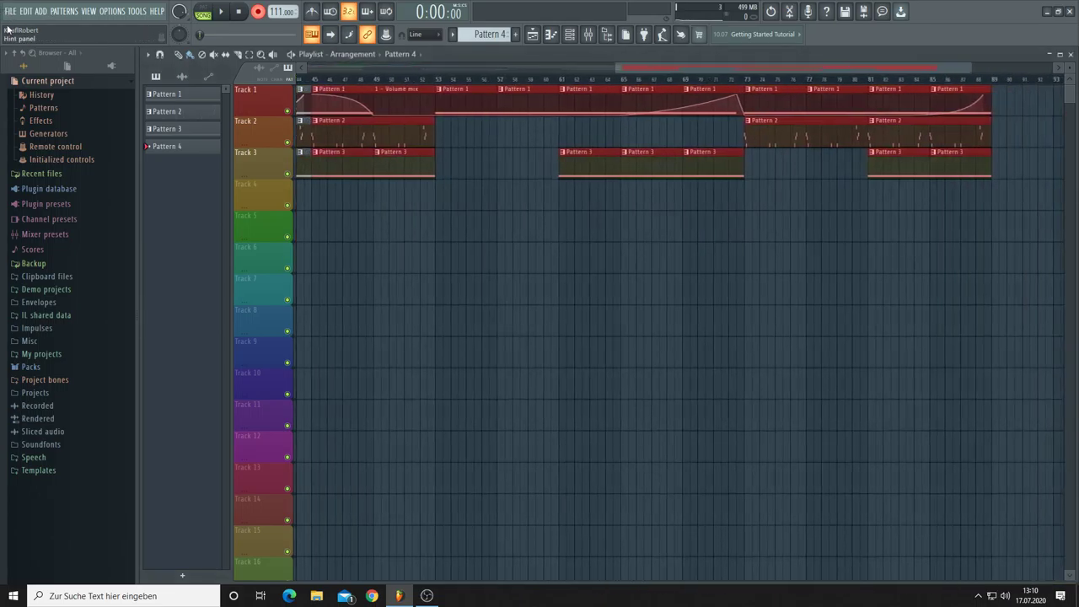
drag(616, 69, 307, 69)
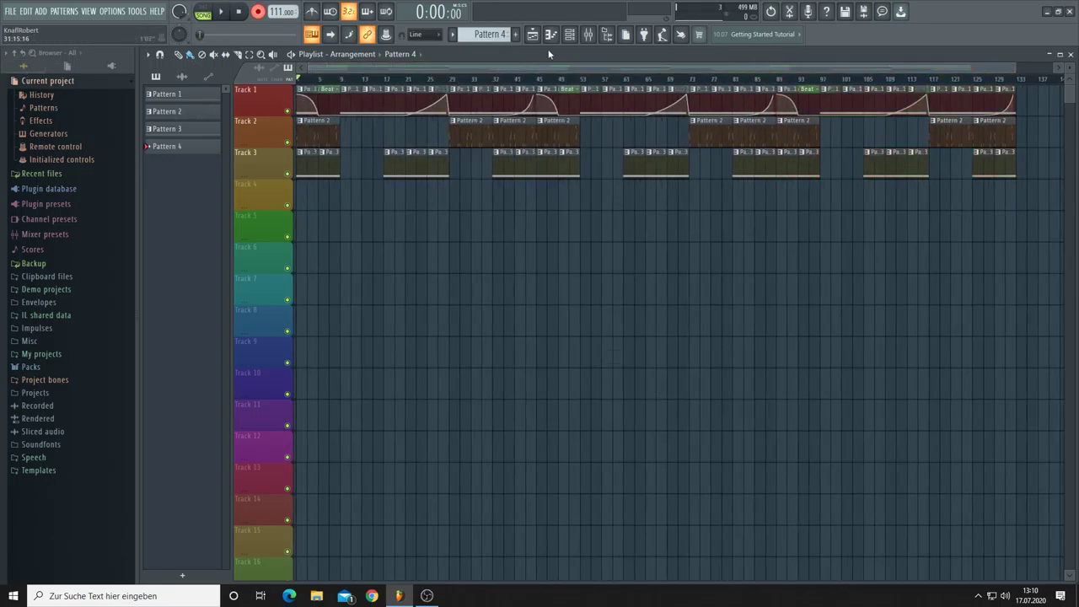
Step: Record a live Nexus #4 performance into Pattern 4 over the extended arrangement and stop recording at its end
click(571, 39)
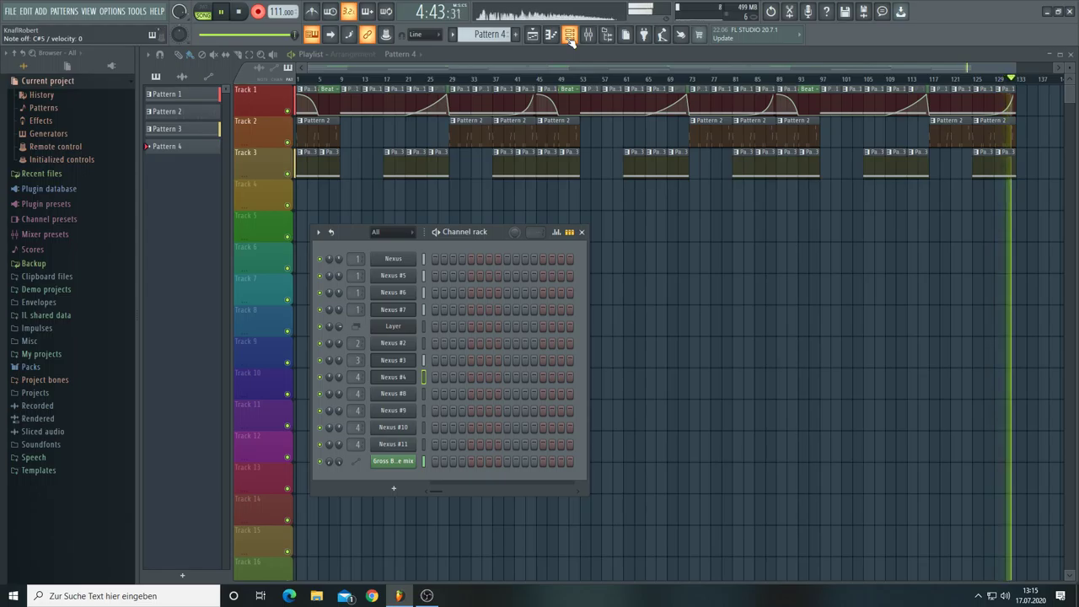
key(space)
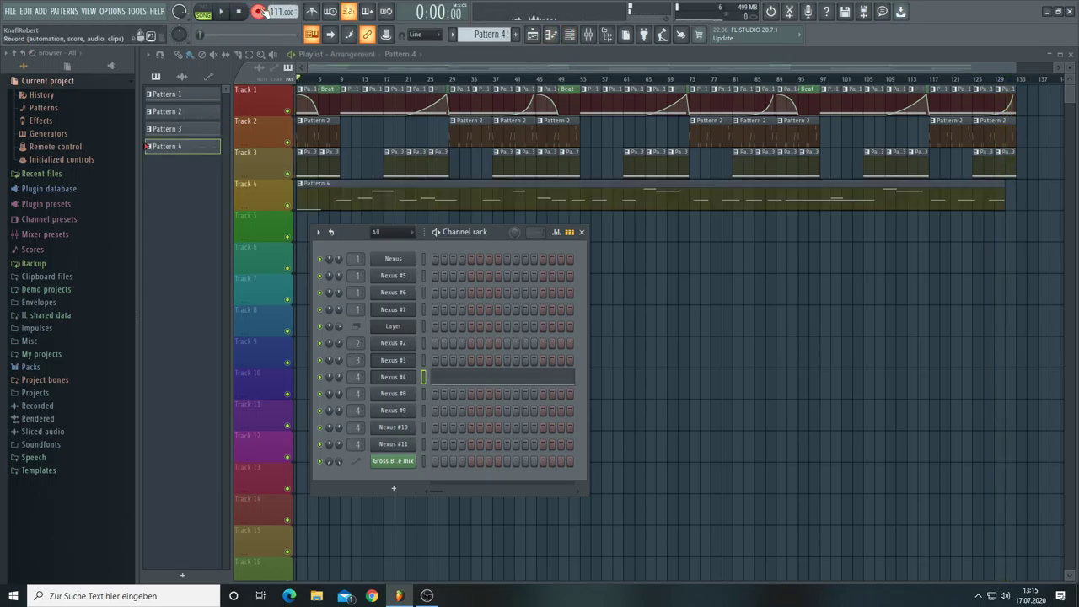
Step: Quick quantize the recorded Nexus #4 notes of Pattern 4 in the piano roll with the snap set to Beat
click(449, 384)
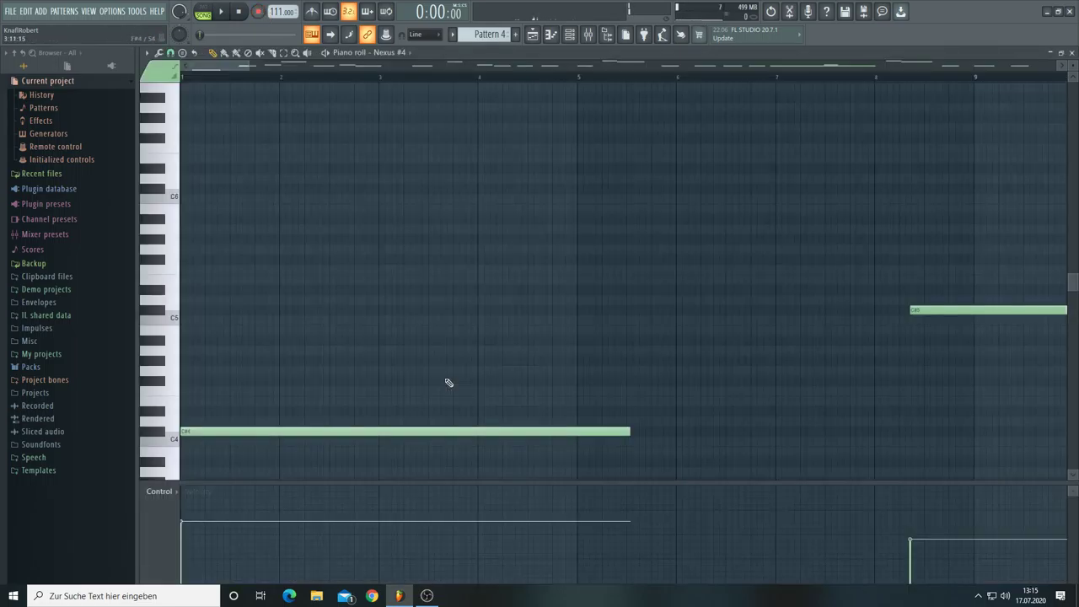
click(180, 52)
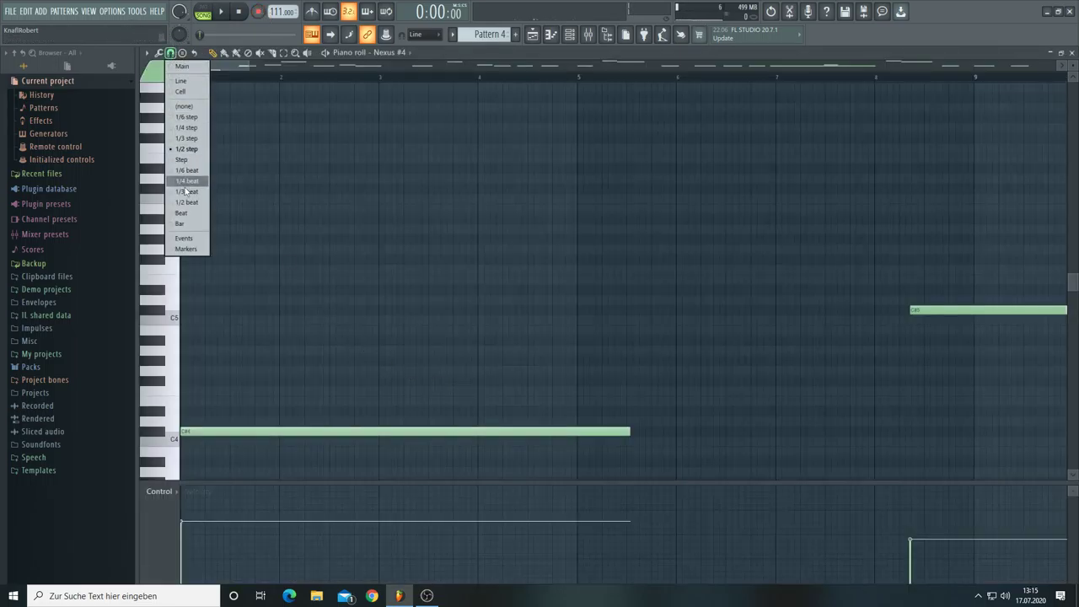
click(189, 213)
click(158, 52)
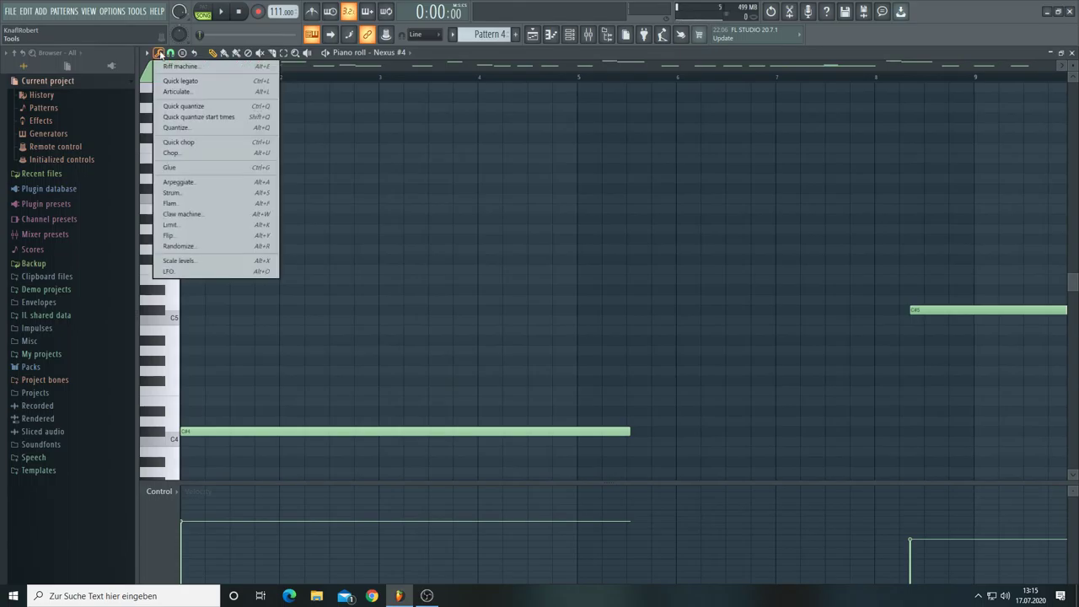
click(195, 107)
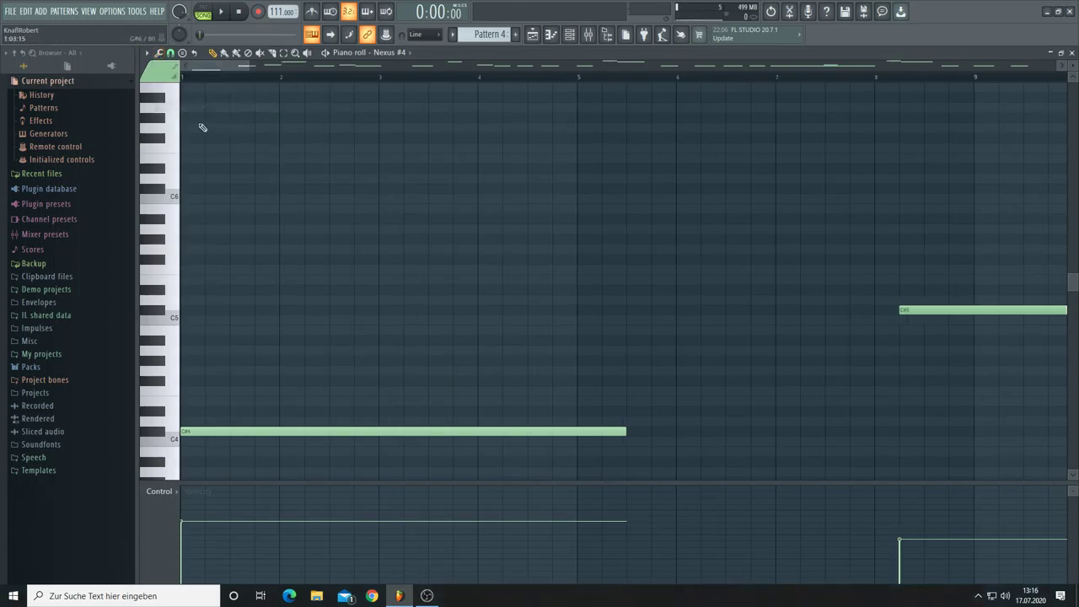
Step: Play the song, lower the velocities of all Nexus #4 notes in Pattern 4 to near the minimum, and return to the playlist
click(224, 12)
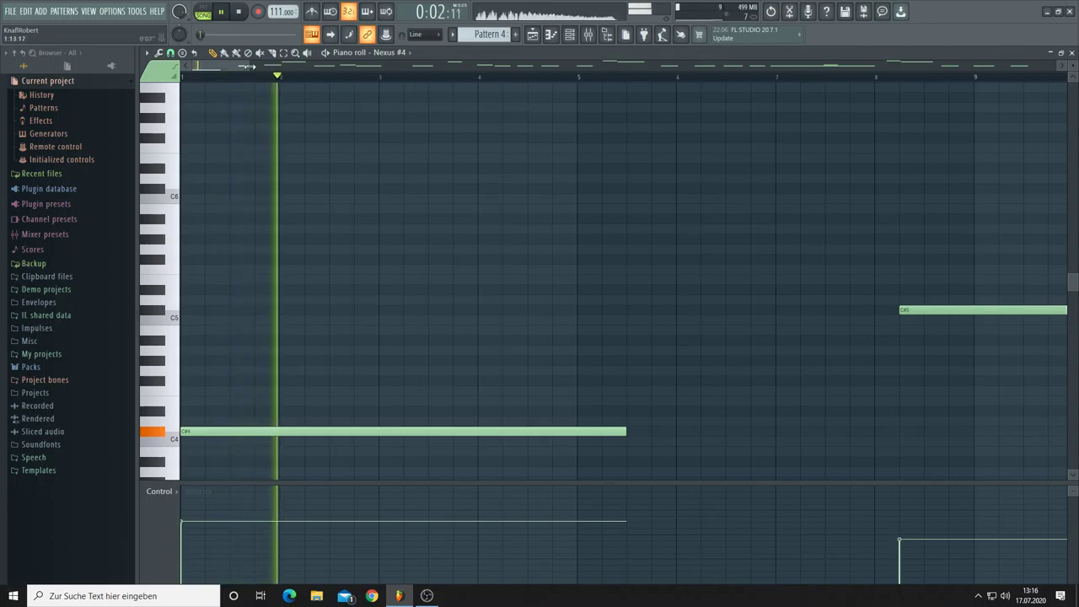
scroll(446, 101, down, 8)
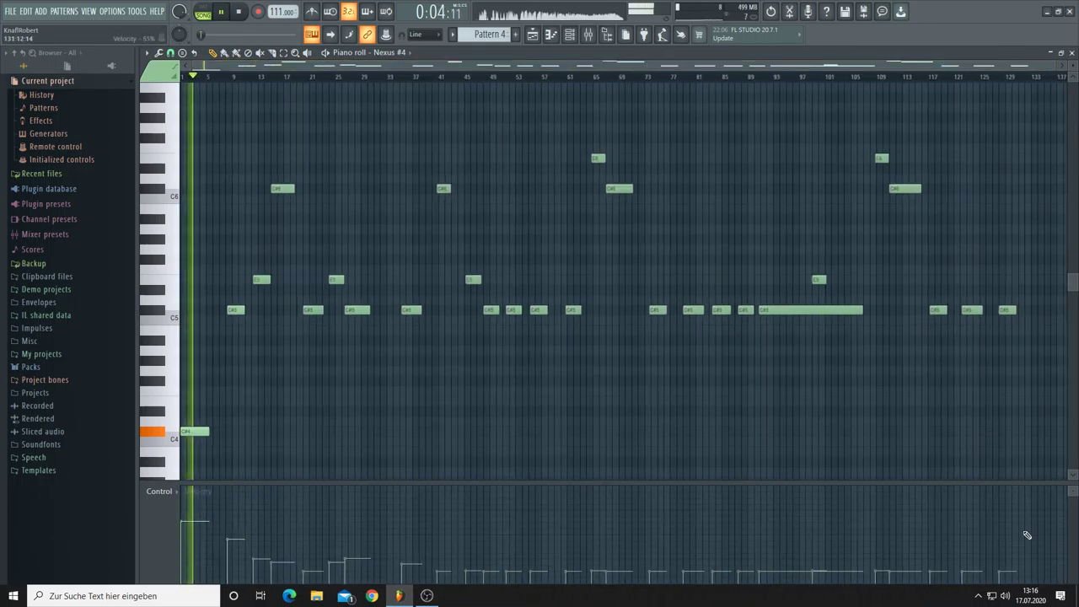
mouse_move(594, 584)
mouse_down()
mouse_move(277, 577)
mouse_move(172, 582)
mouse_up()
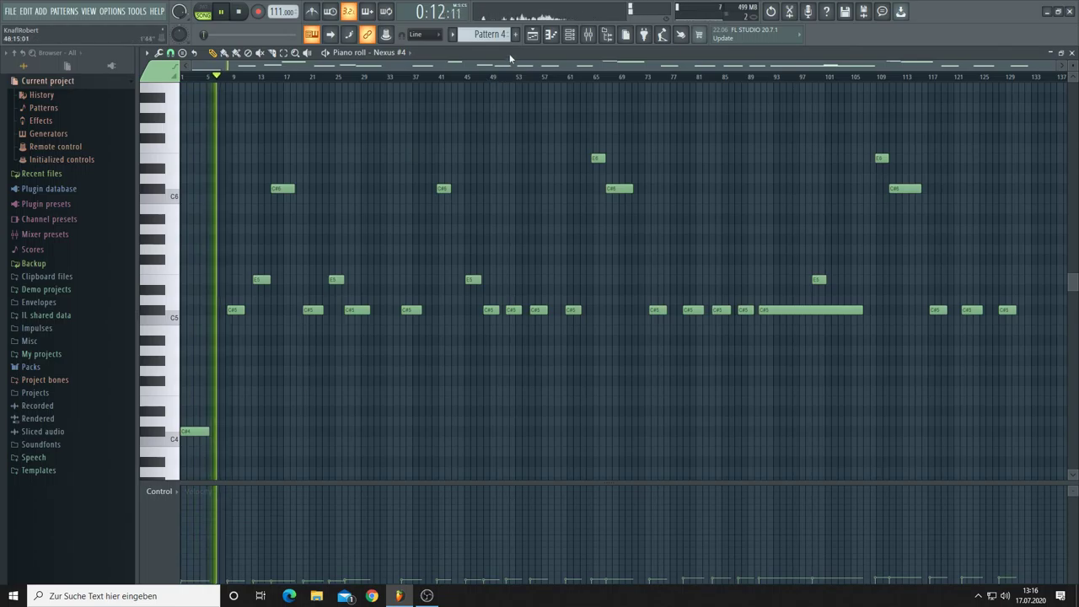
click(533, 34)
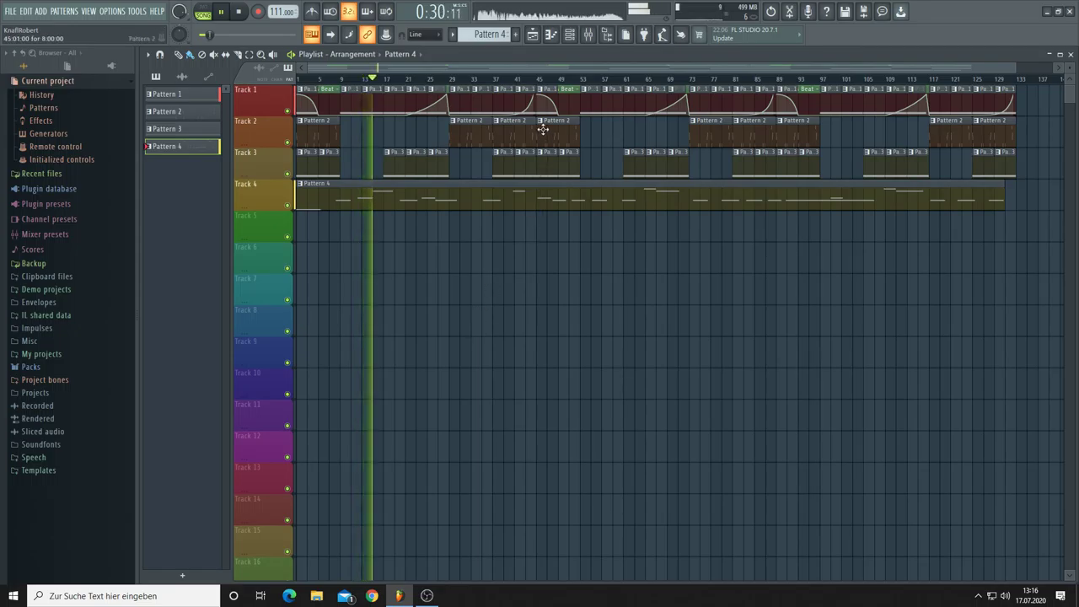
Step: Review the effect settings, preset library and output level of Nexus #4 during playback, and close the open windows
click(570, 35)
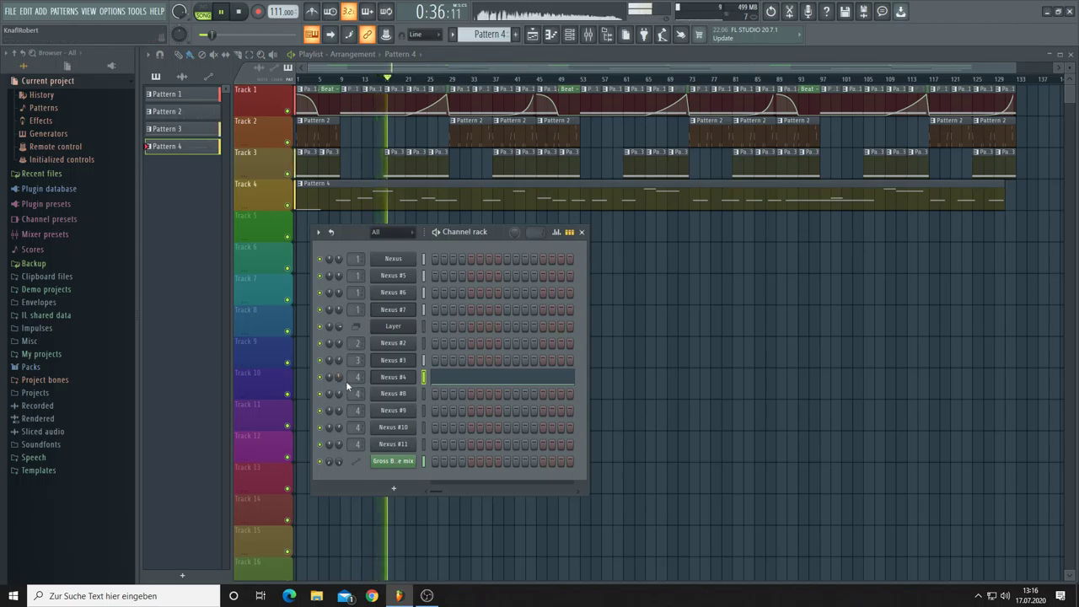
click(389, 379)
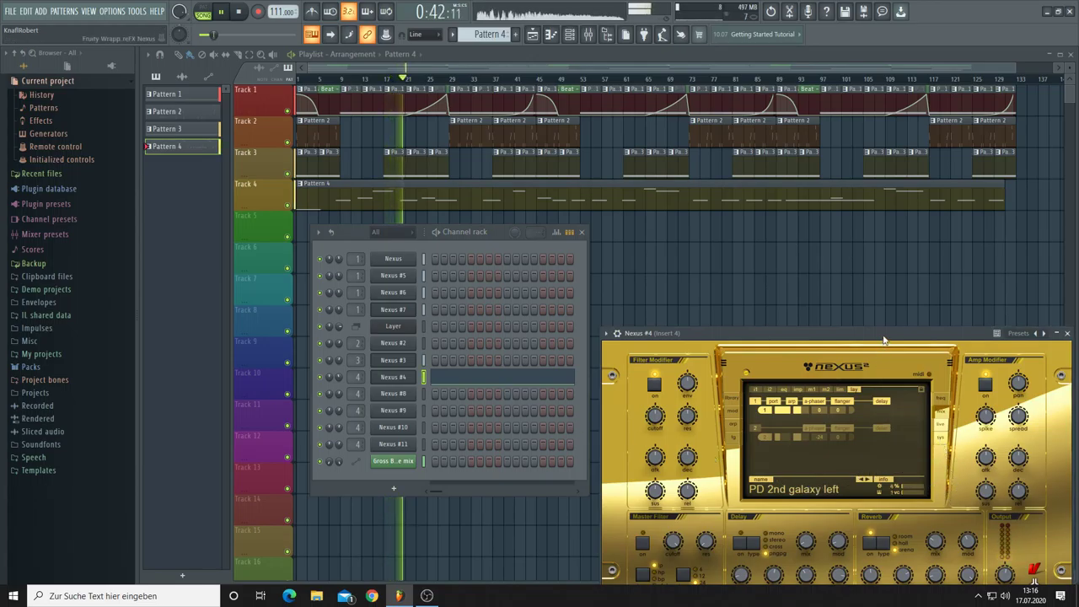
drag(884, 339, 870, 282)
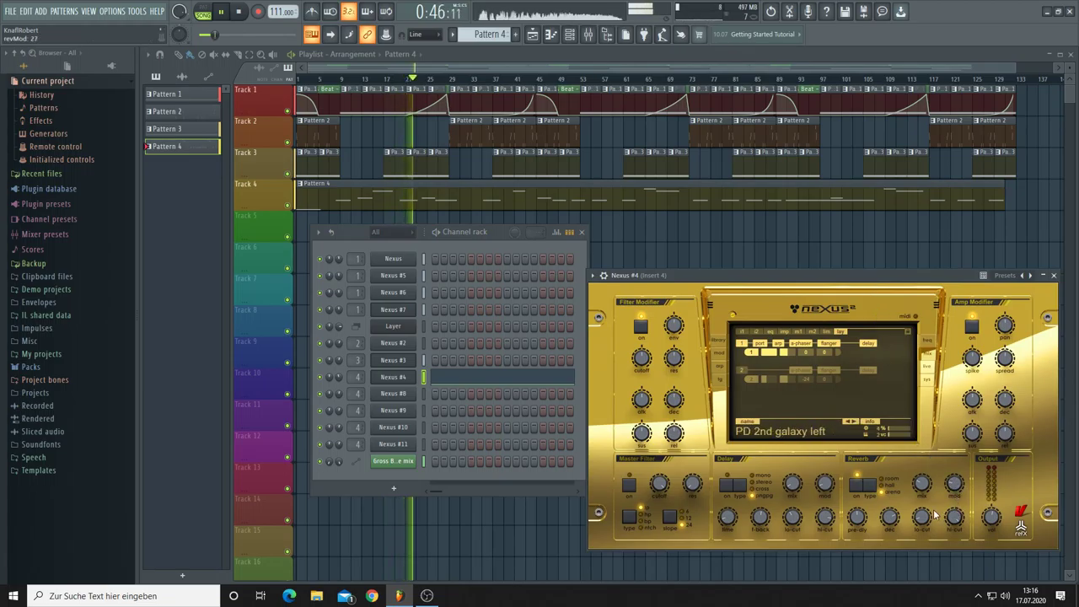
click(742, 332)
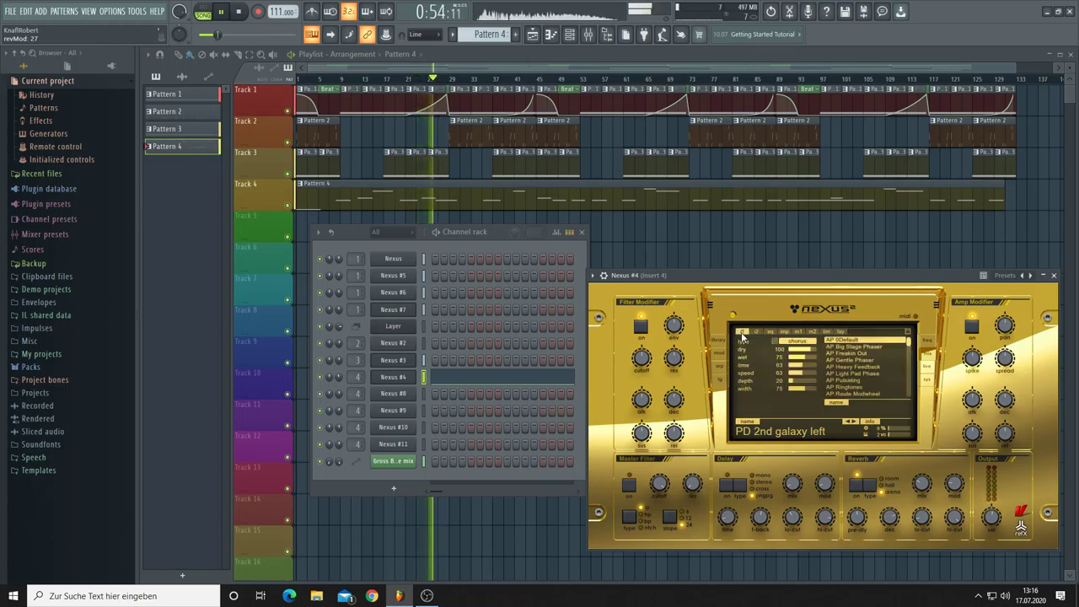
click(719, 344)
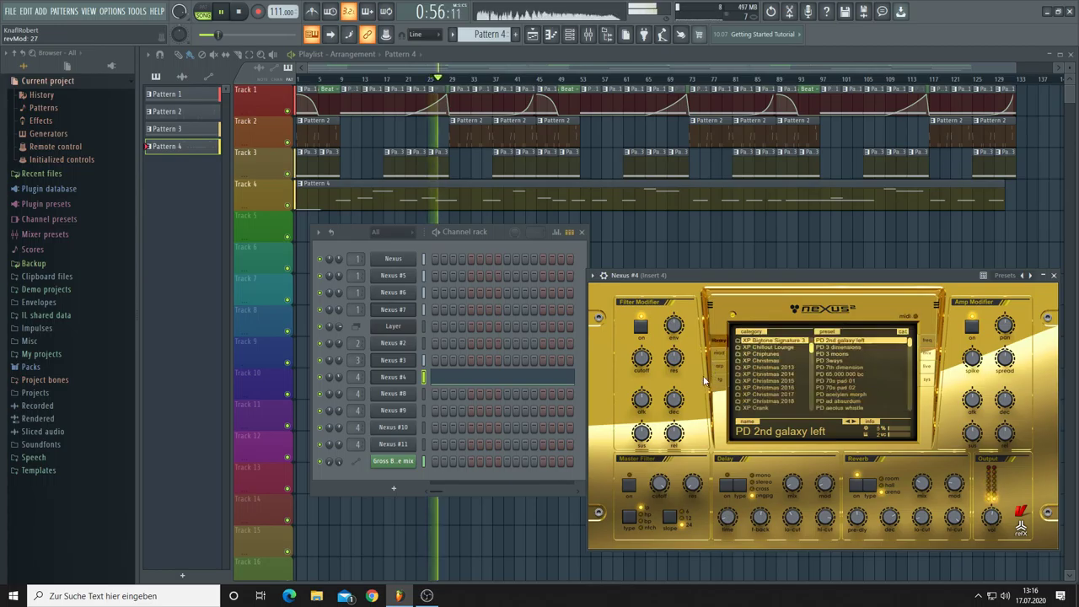
mouse_move(989, 523)
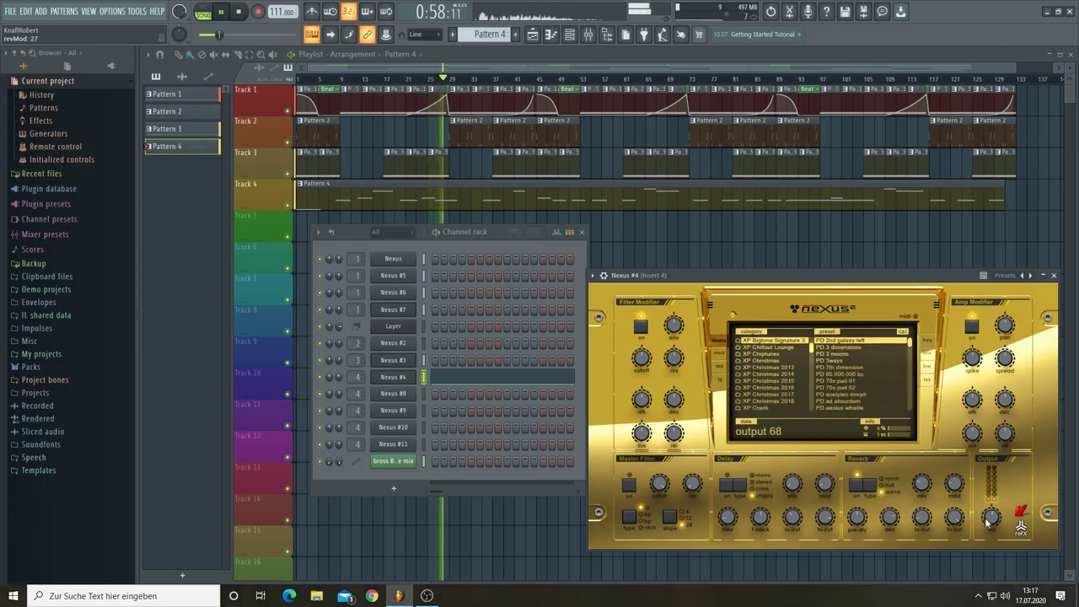
mouse_move(919, 483)
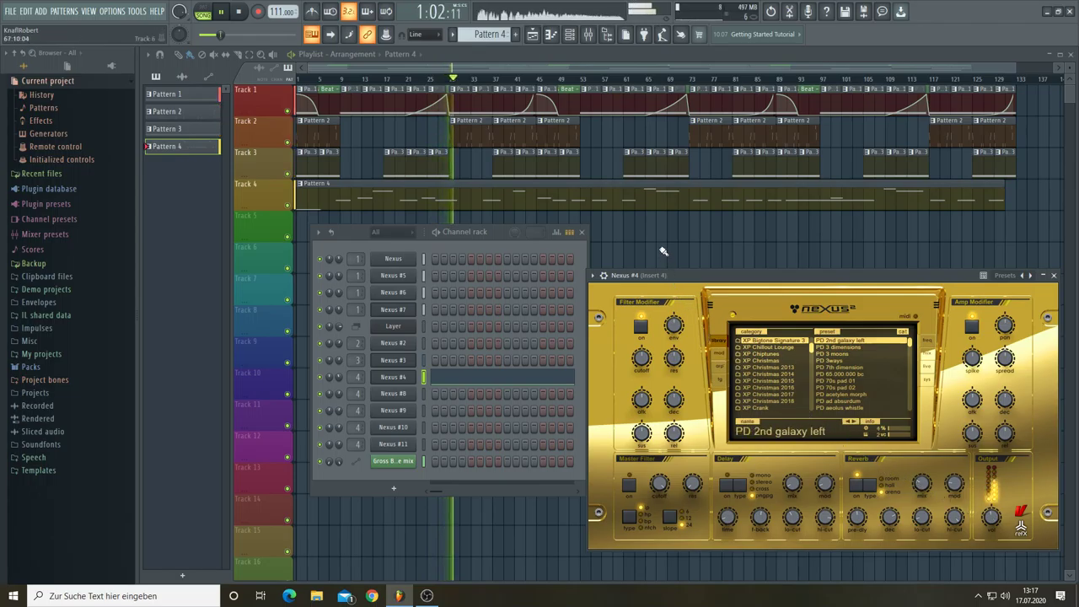
key(F12)
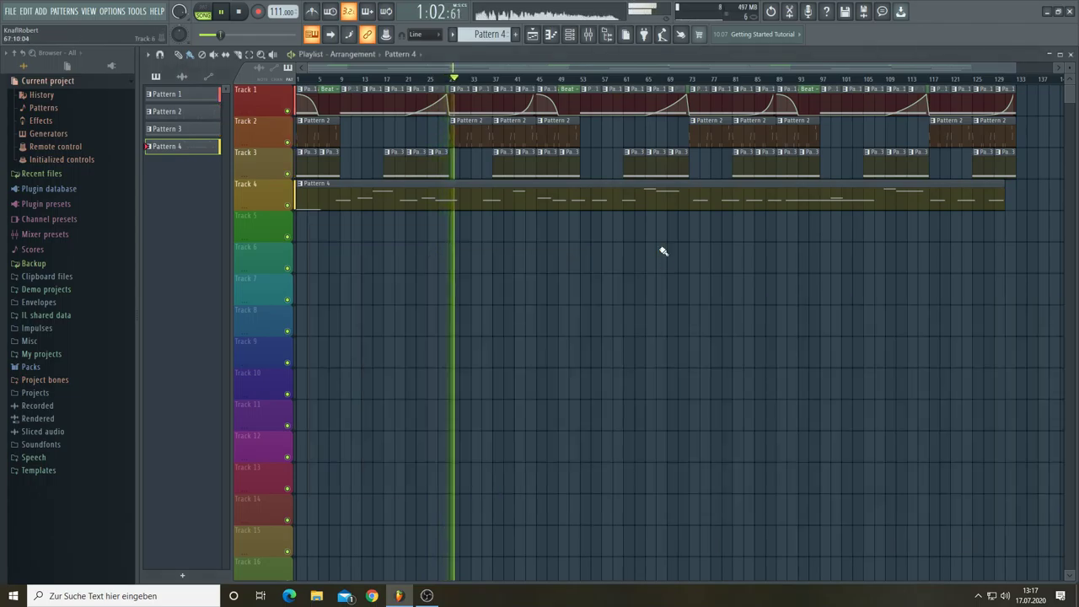
Step: Route Nexus #8 to mixer track 5 and create Pattern 5
click(576, 37)
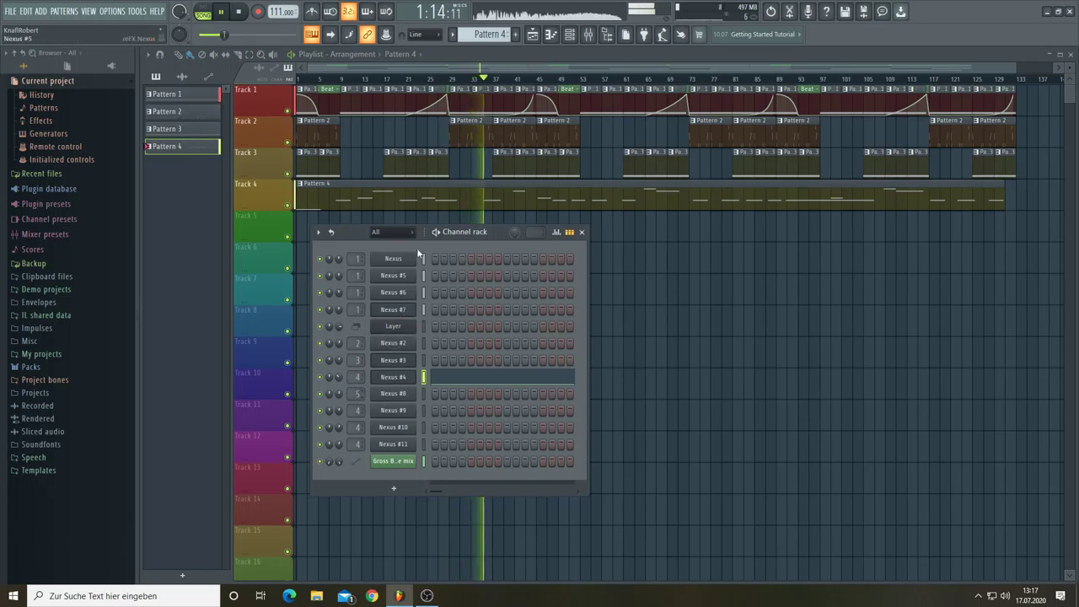
key(F4)
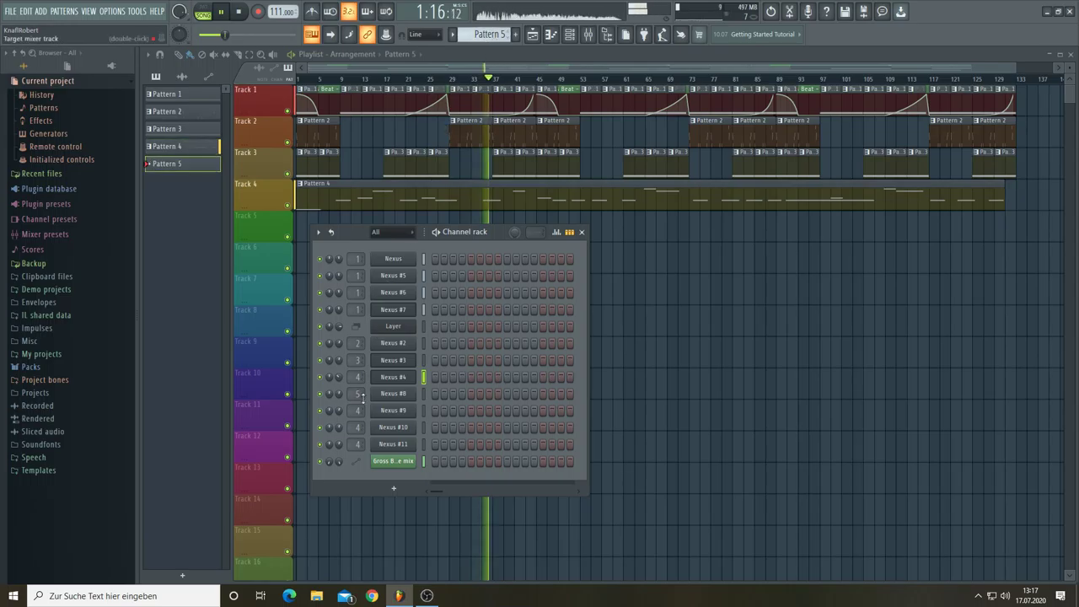
Step: Open the preset library of Nexus #8 and display the presets of XP Bigtone Signature 2
click(393, 394)
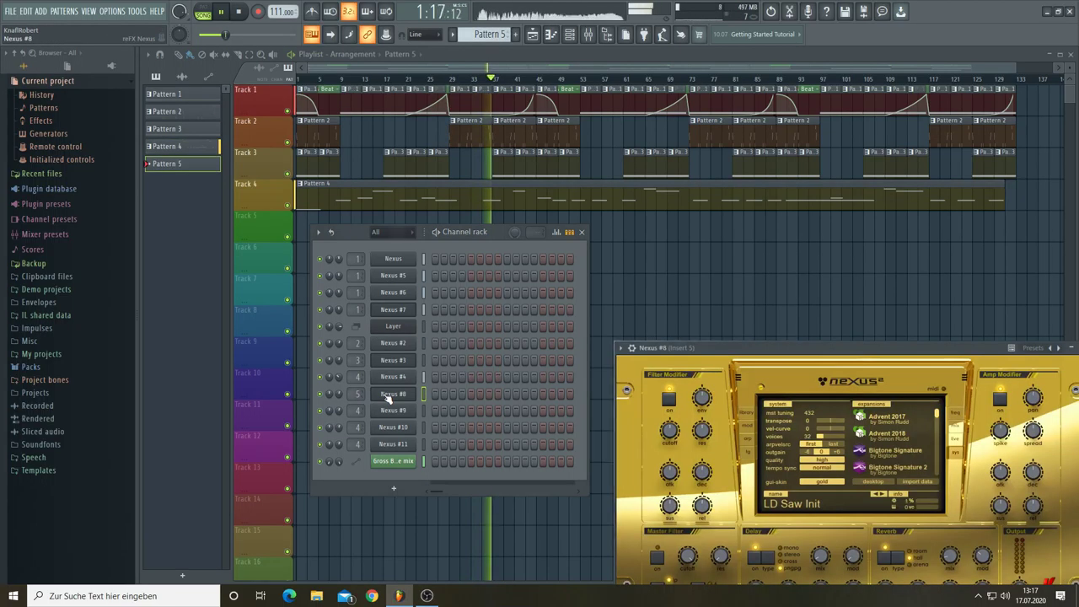
click(745, 415)
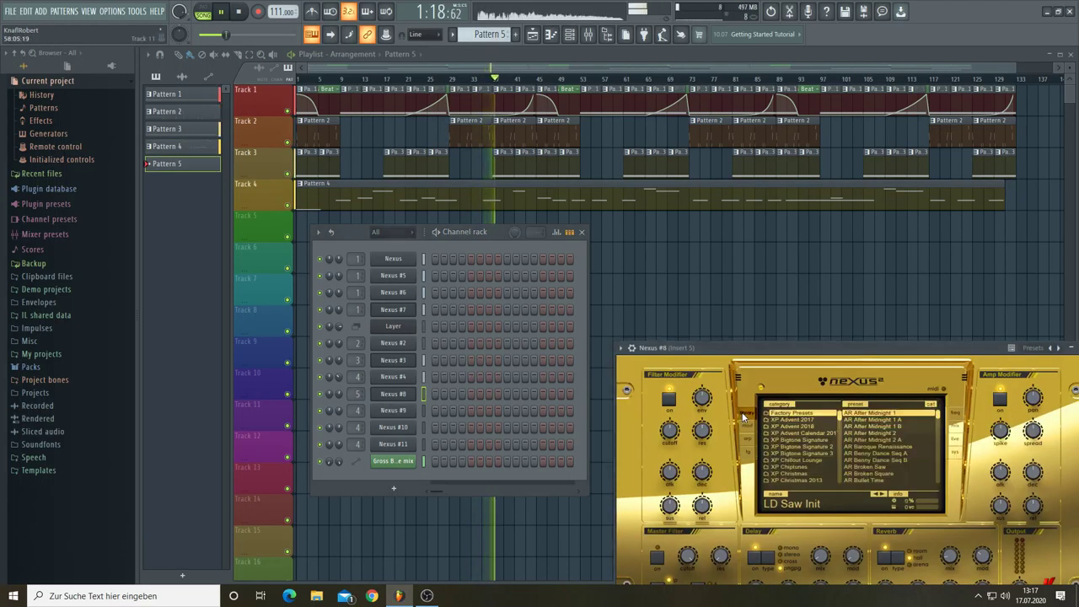
click(809, 446)
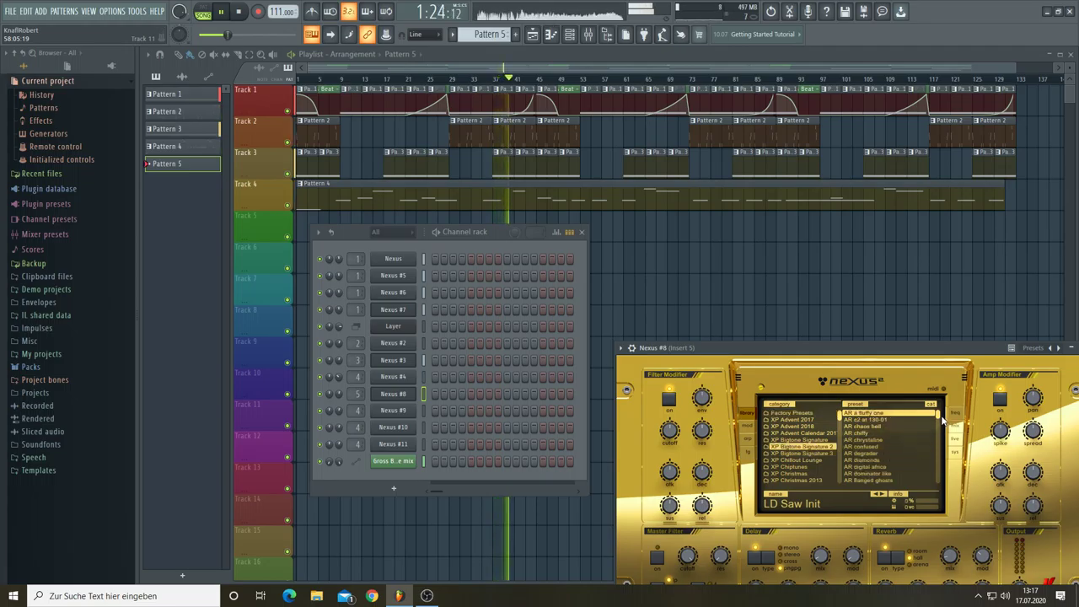
Step: Load the PD lovely saturation preset in Nexus #8 and record its melody into Pattern 5 in one full take
drag(941, 417, 934, 460)
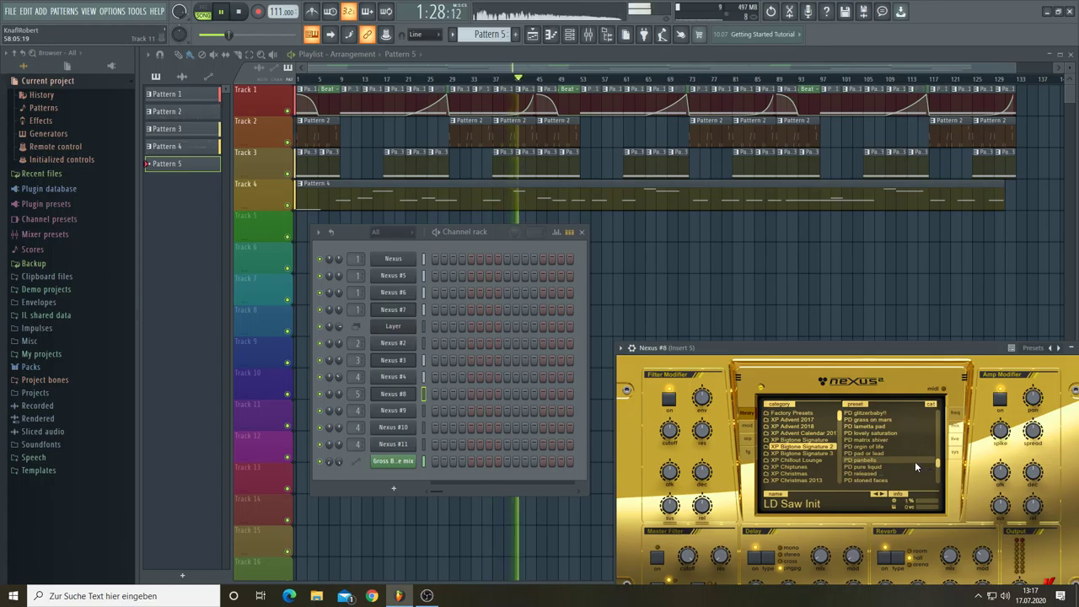
click(872, 433)
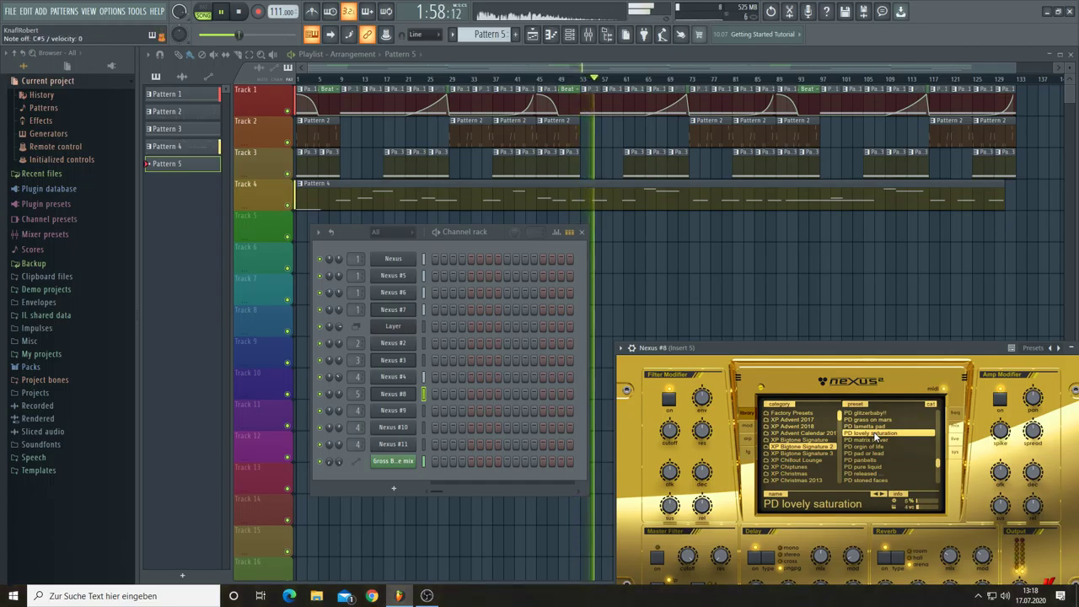
key(space)
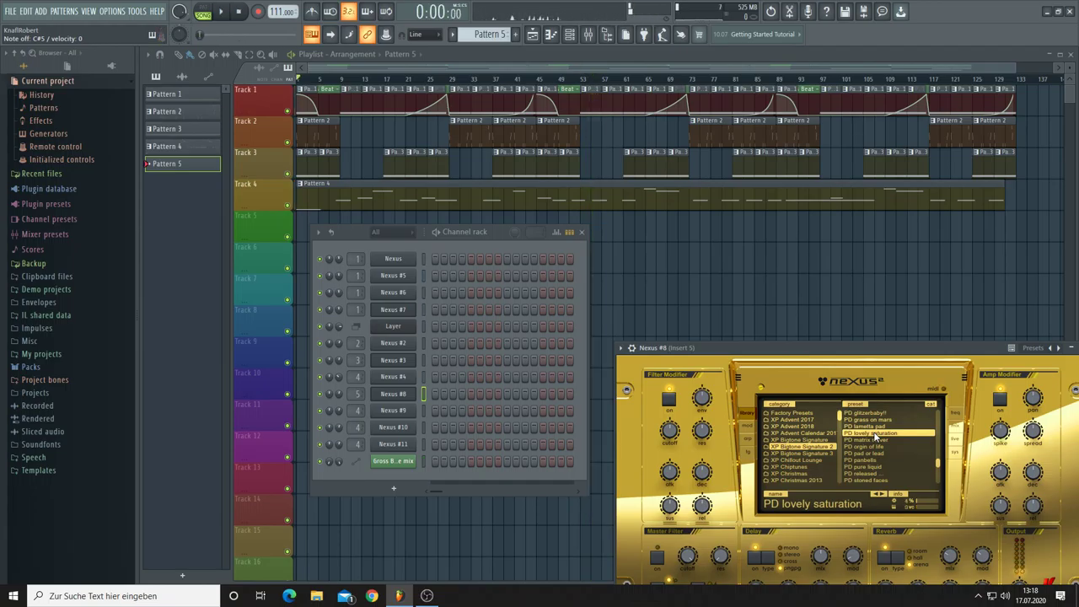
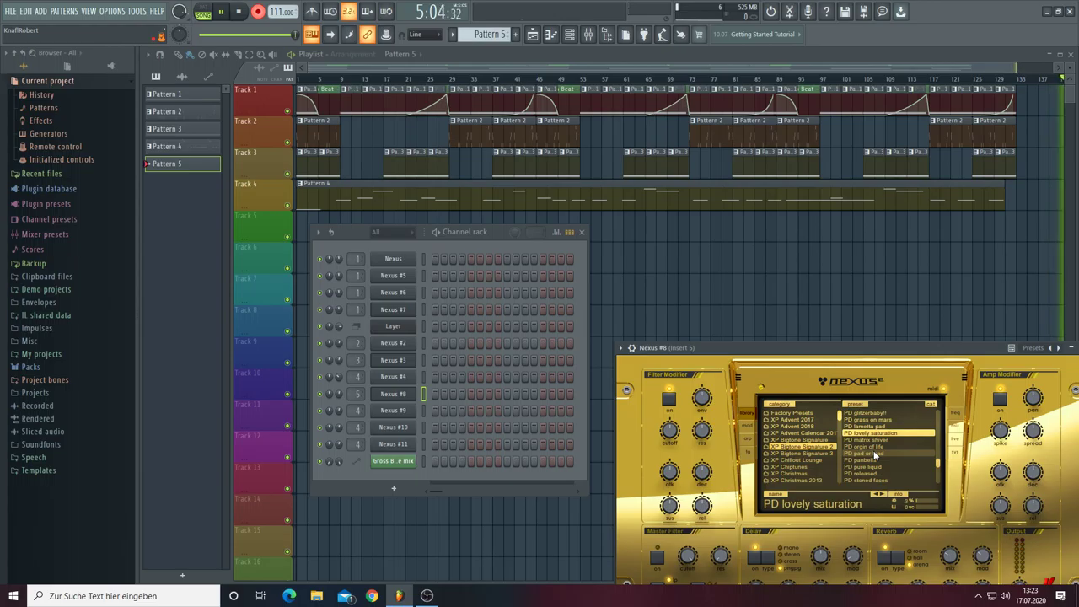
key(space)
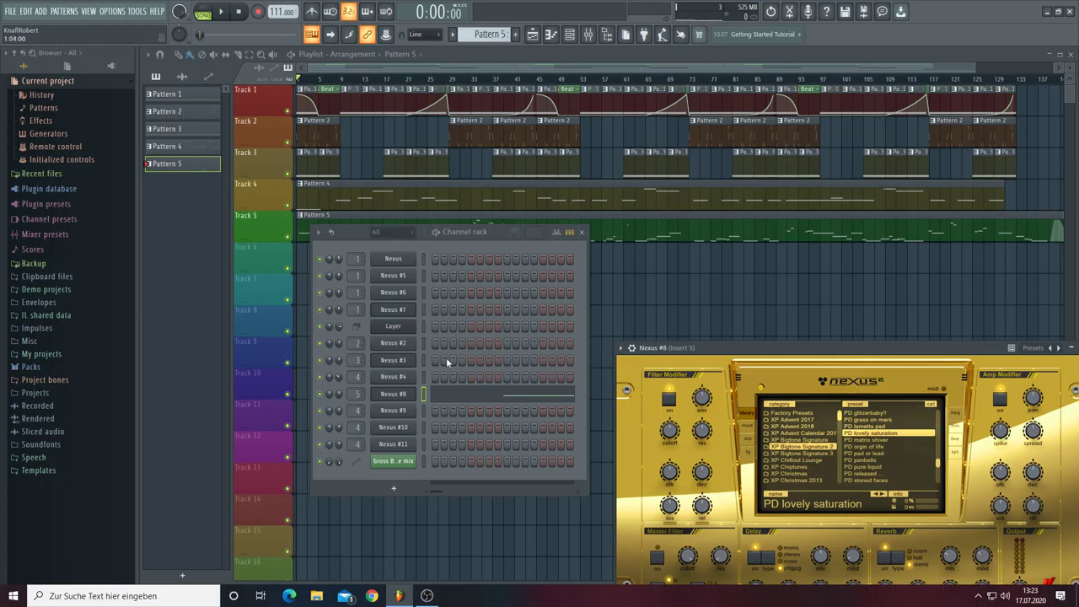
Step: Examine the recorded Nexus #8 notes in the piano roll while the song plays, and return to the playlist
click(462, 398)
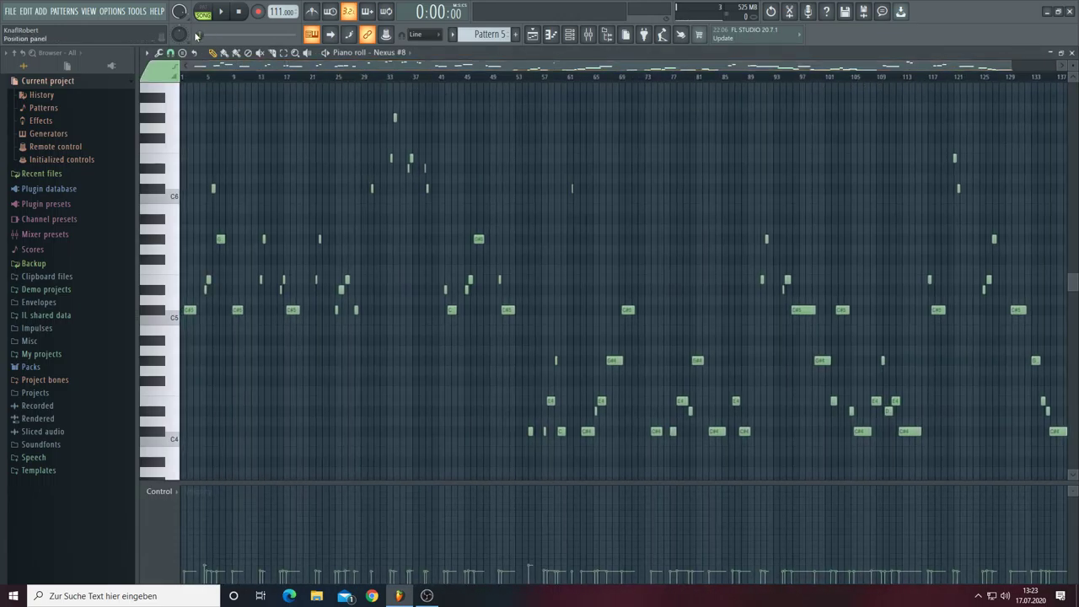
click(225, 18)
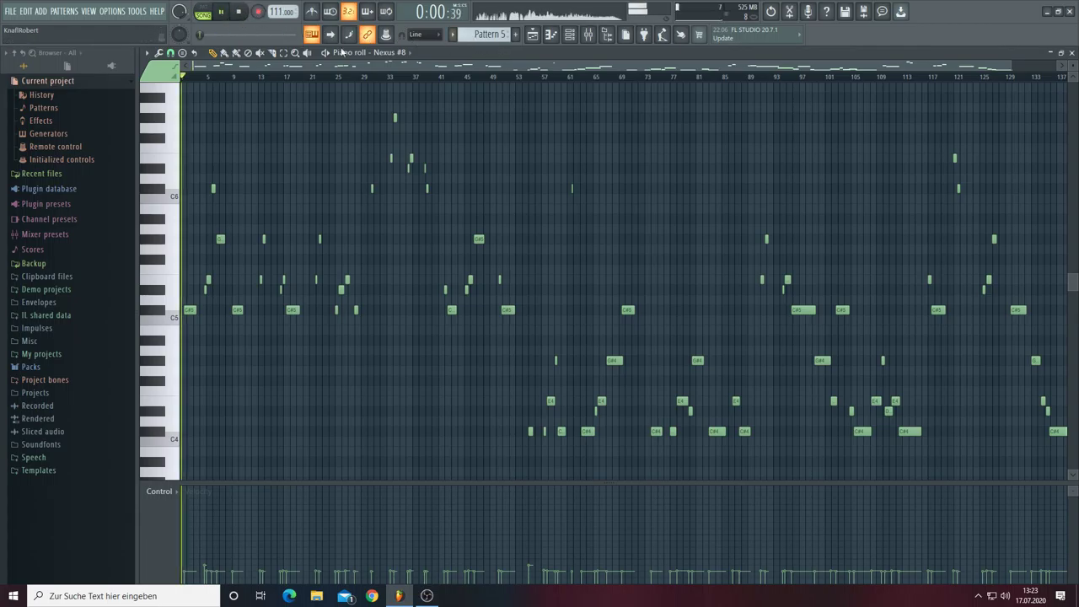
click(569, 34)
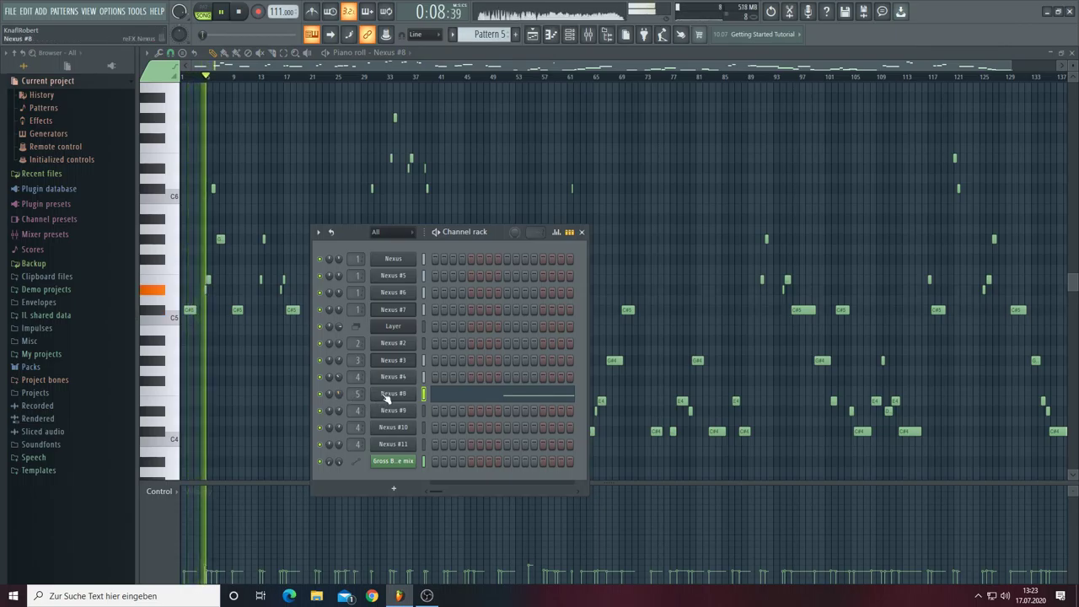
key(F6)
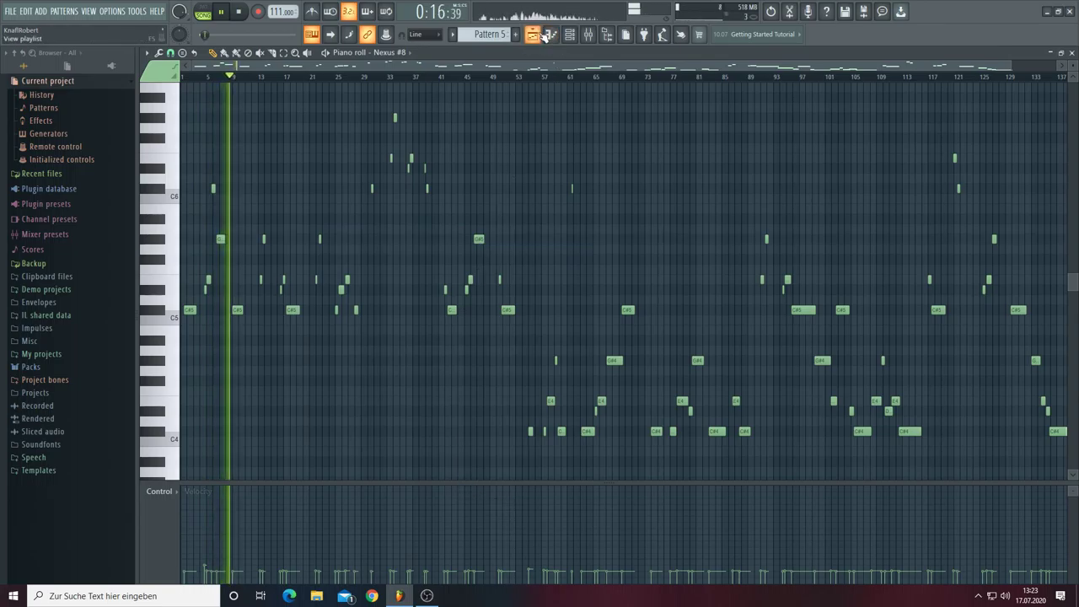
key(F5)
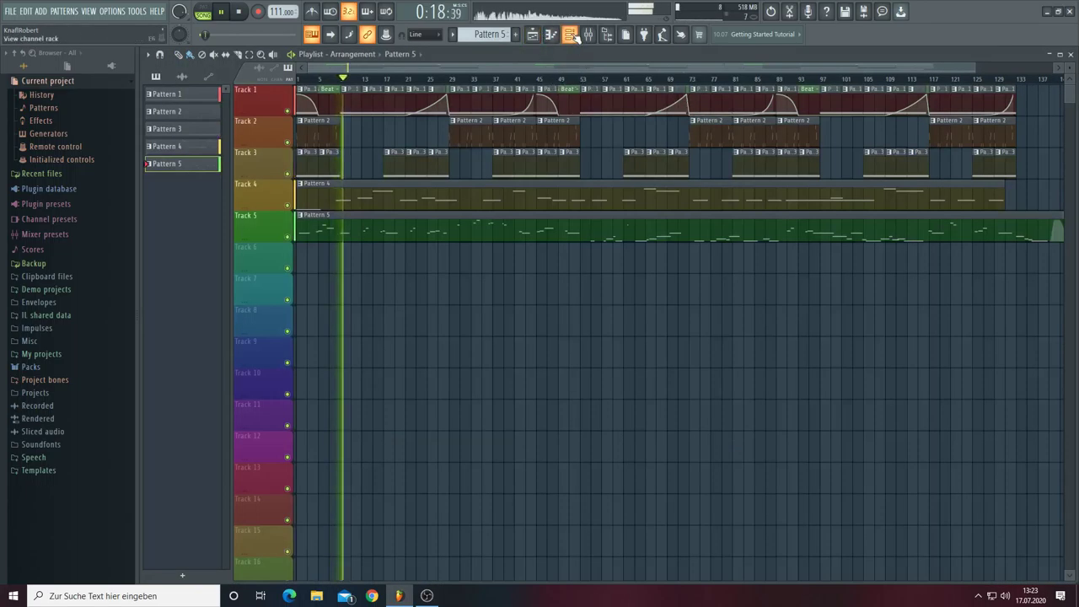
Step: Review the channel rack over the playing arrangement and examine the playlist over the full length of the Pattern 5 clip
click(571, 36)
drag(482, 235, 559, 244)
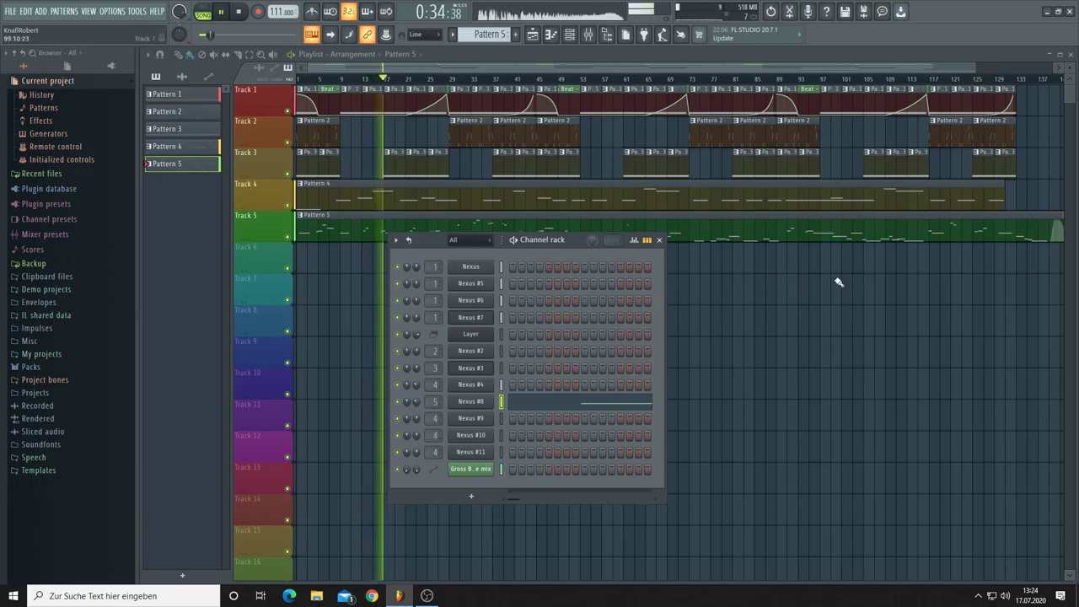
drag(978, 65, 1045, 66)
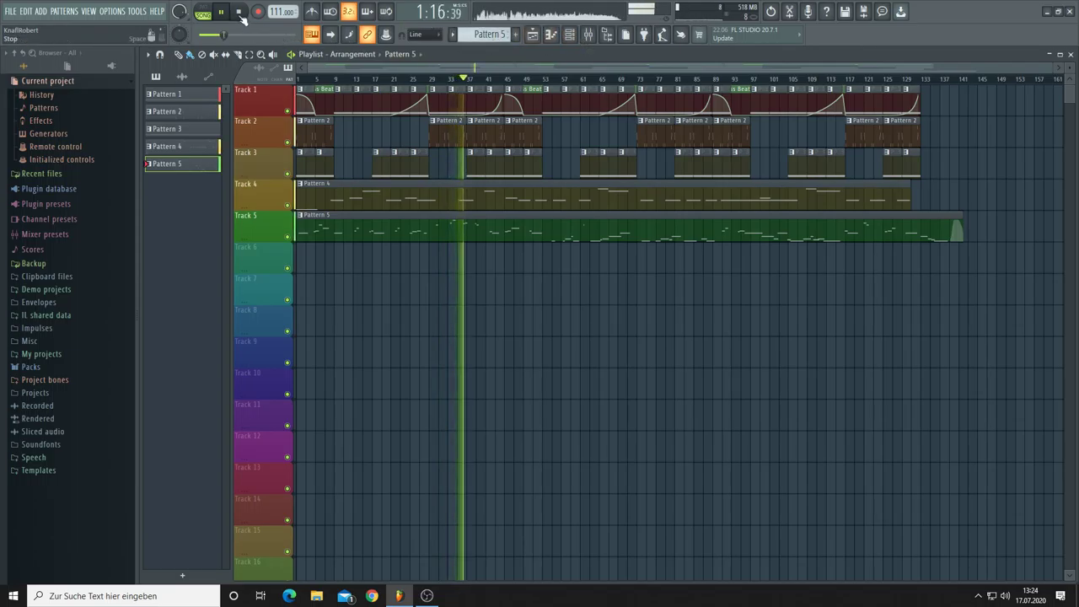
Step: Open the Fruity parametric EQ 2 on the Master mixer track
click(613, 41)
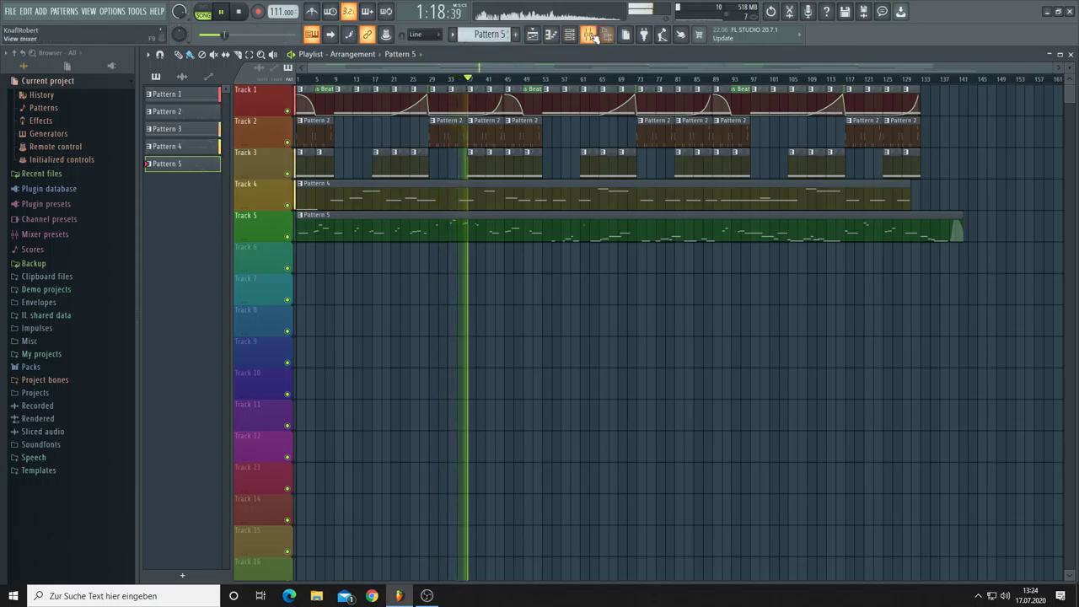
click(245, 172)
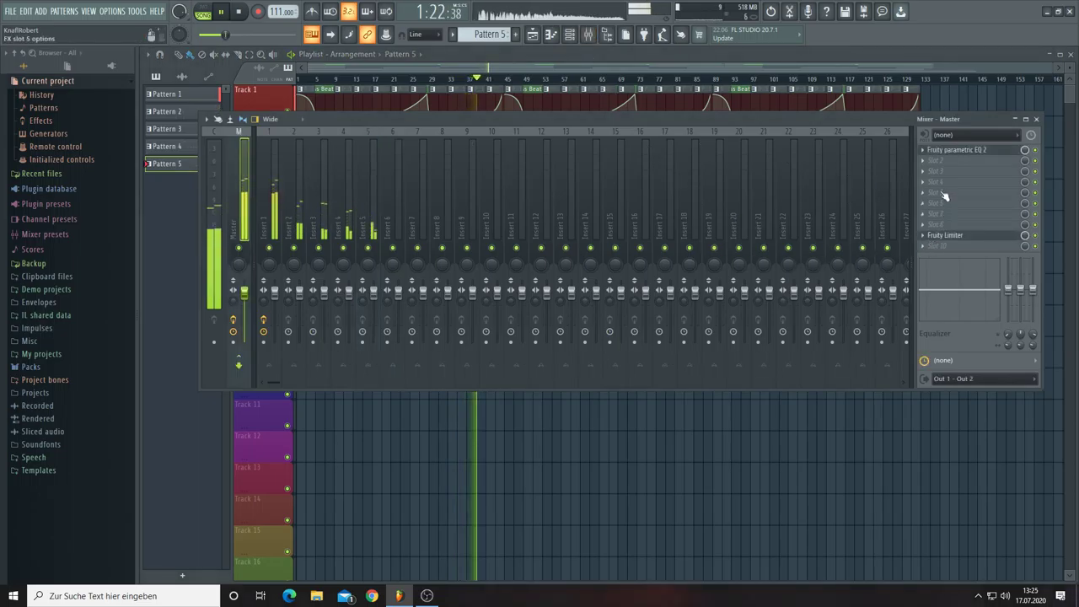
click(952, 150)
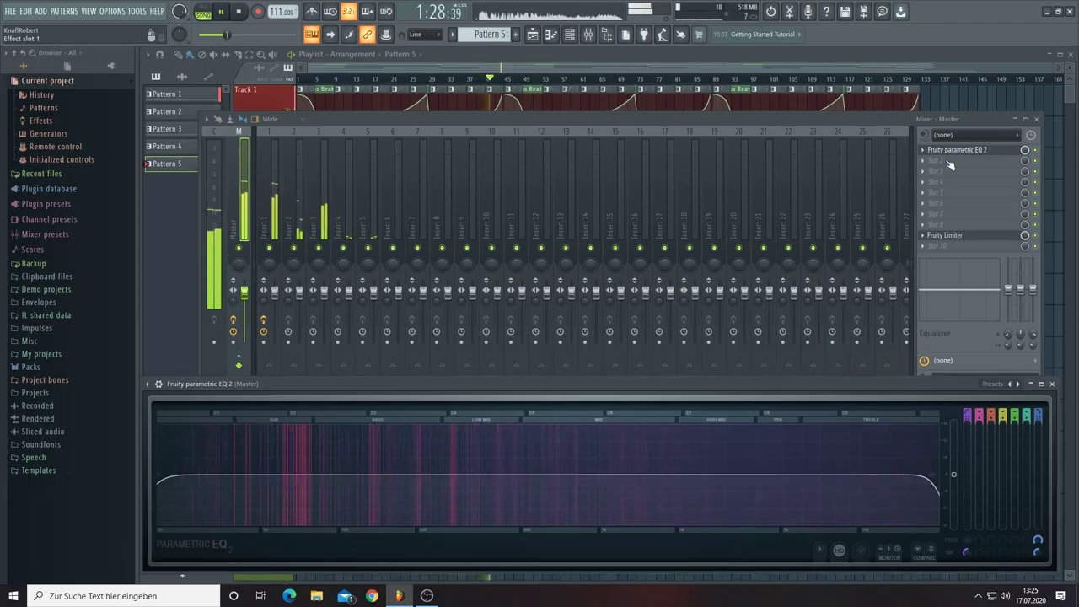
Step: Sweep the master EQ's band 1 high-pass frequency up and down to compare how the low end is cut
mouse_move(964, 540)
mouse_down()
mouse_move(964, 523)
mouse_move(963, 540)
mouse_up()
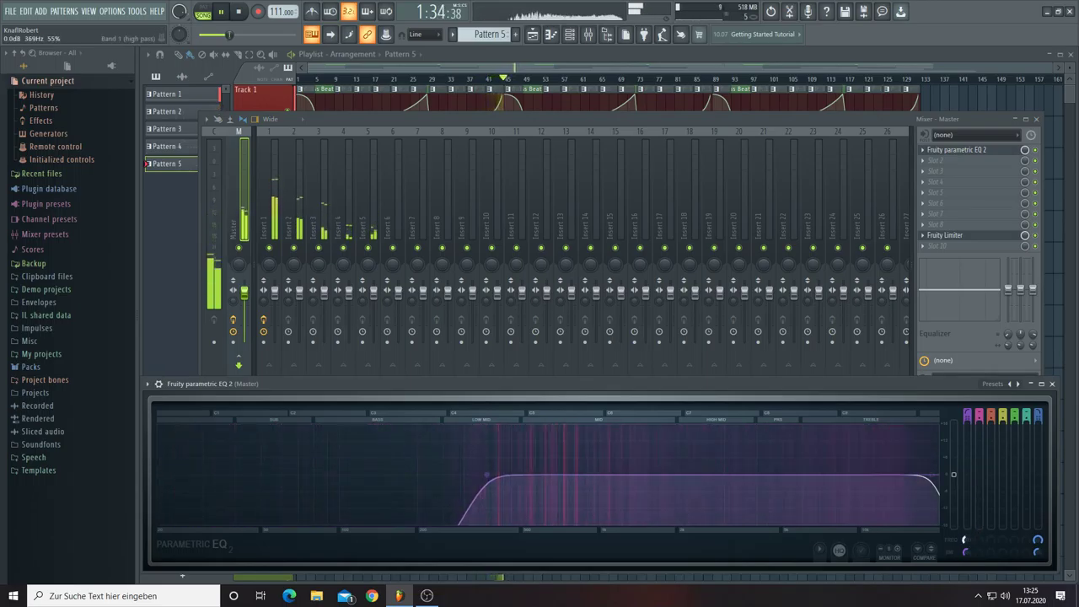
drag(963, 541, 966, 552)
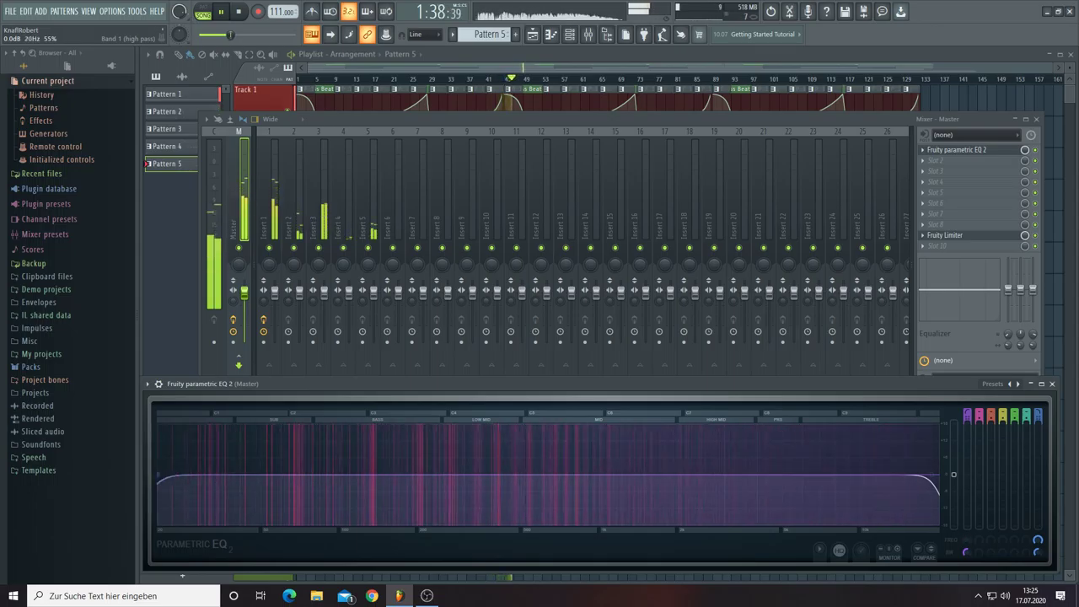
drag(966, 552, 969, 544)
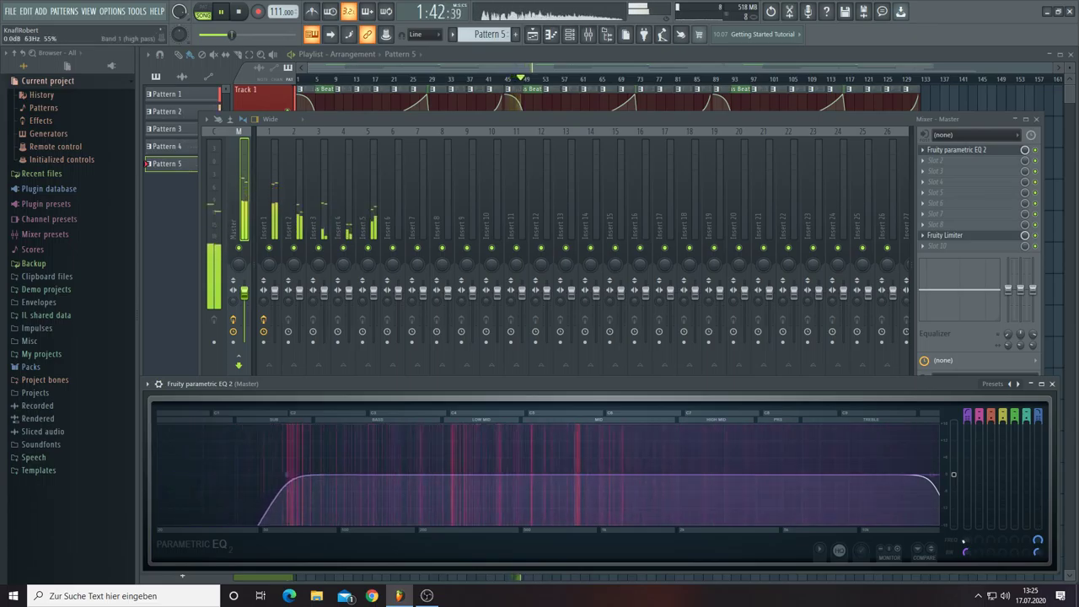
drag(963, 541, 963, 540)
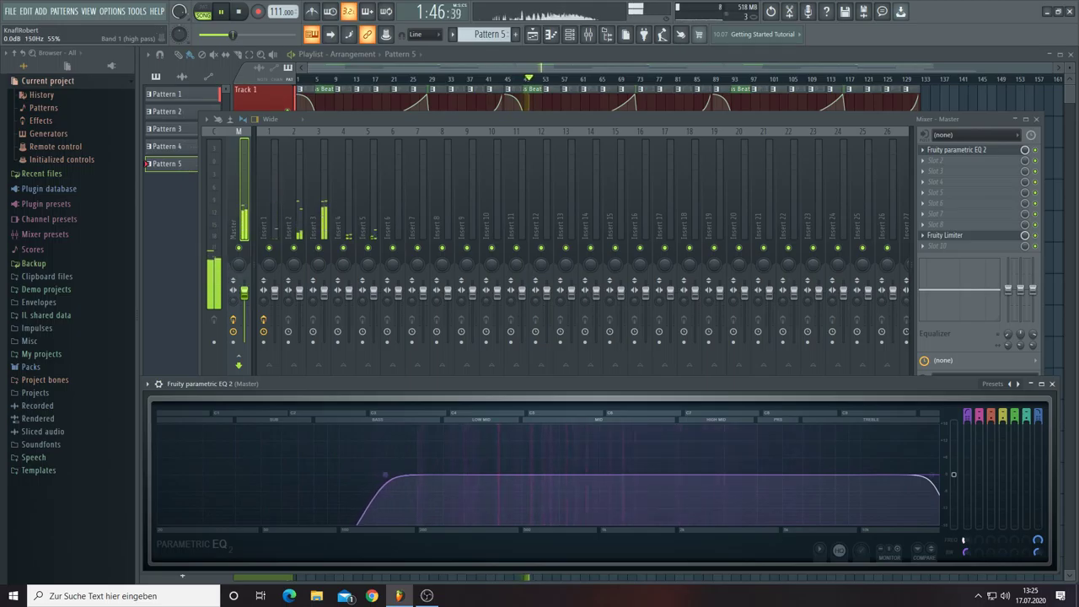
drag(964, 540, 967, 544)
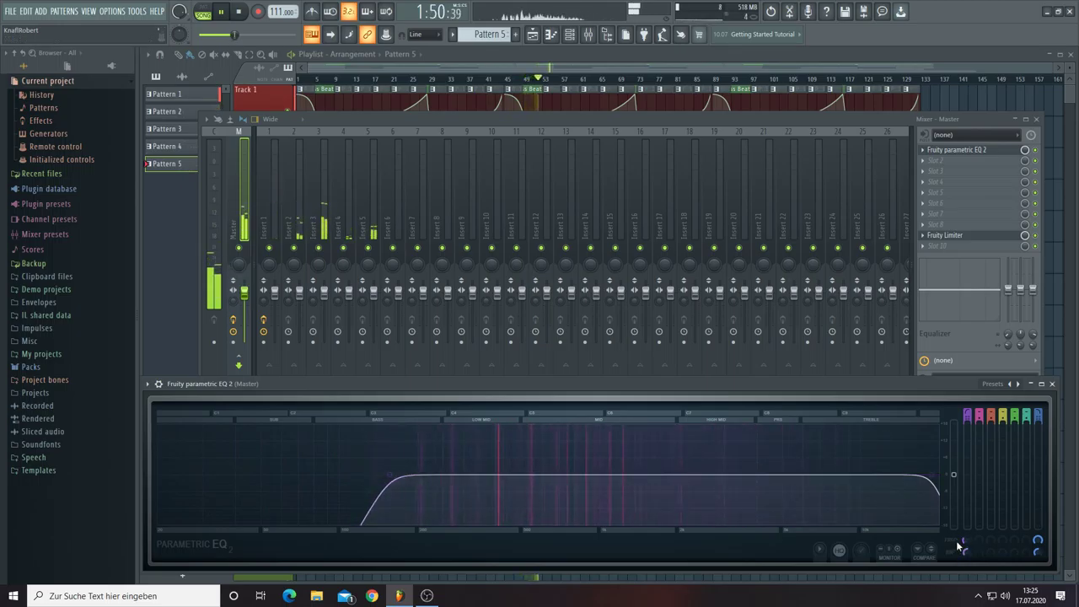
Step: Set the master EQ's band 1 high-pass cutoff just above 20 Hz and raise the band 7 low-pass cutoff slightly
drag(966, 544, 966, 537)
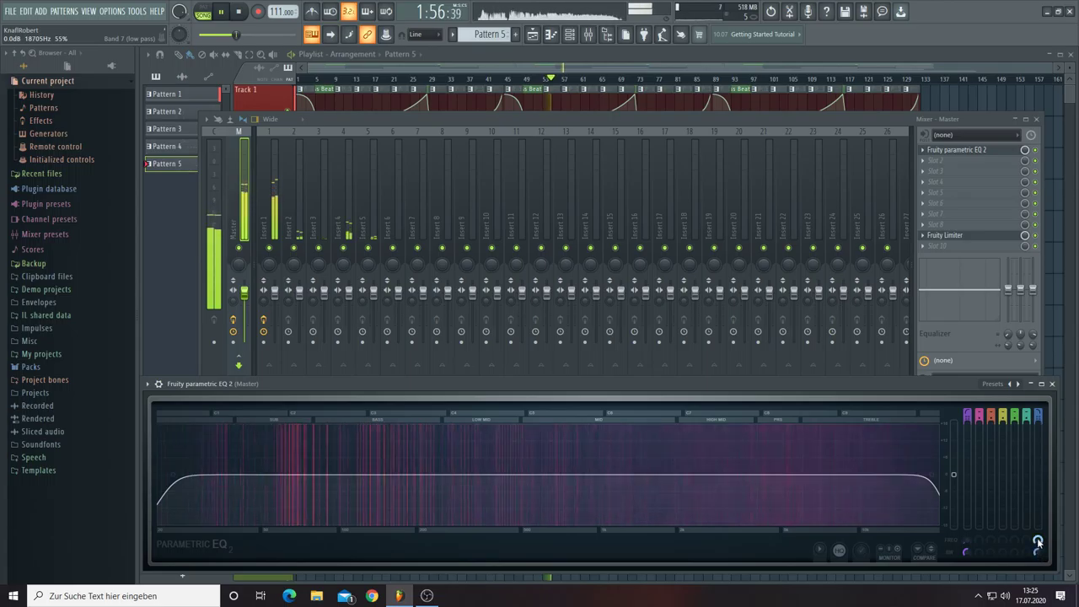
mouse_move(1038, 542)
mouse_down()
mouse_move(1038, 554)
mouse_move(1038, 539)
mouse_up()
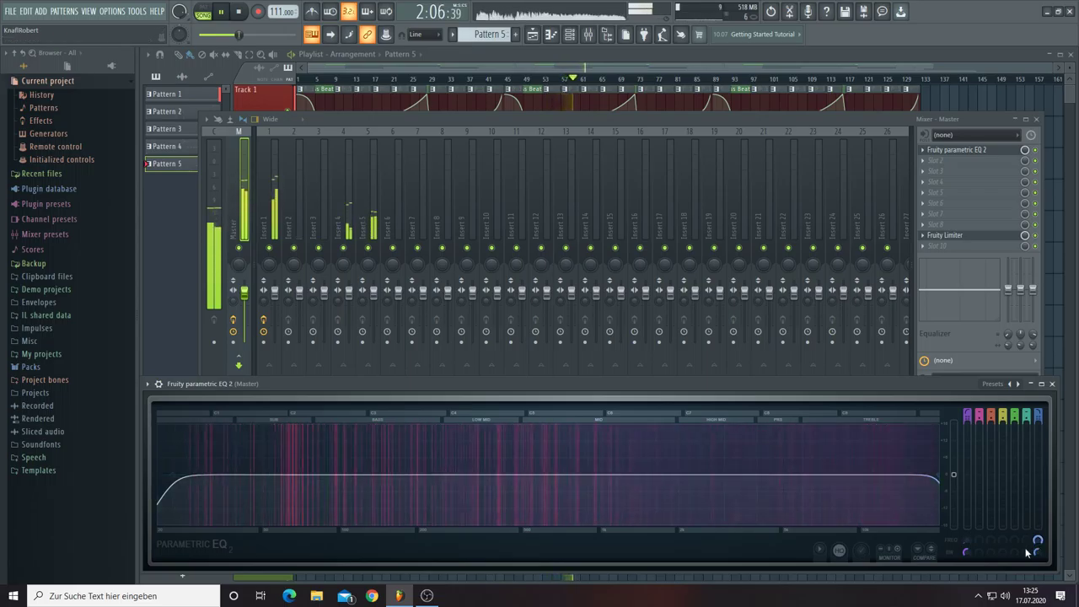
Step: Add Maximus to slot 2 of the Master track and load its Clear master preset
click(927, 170)
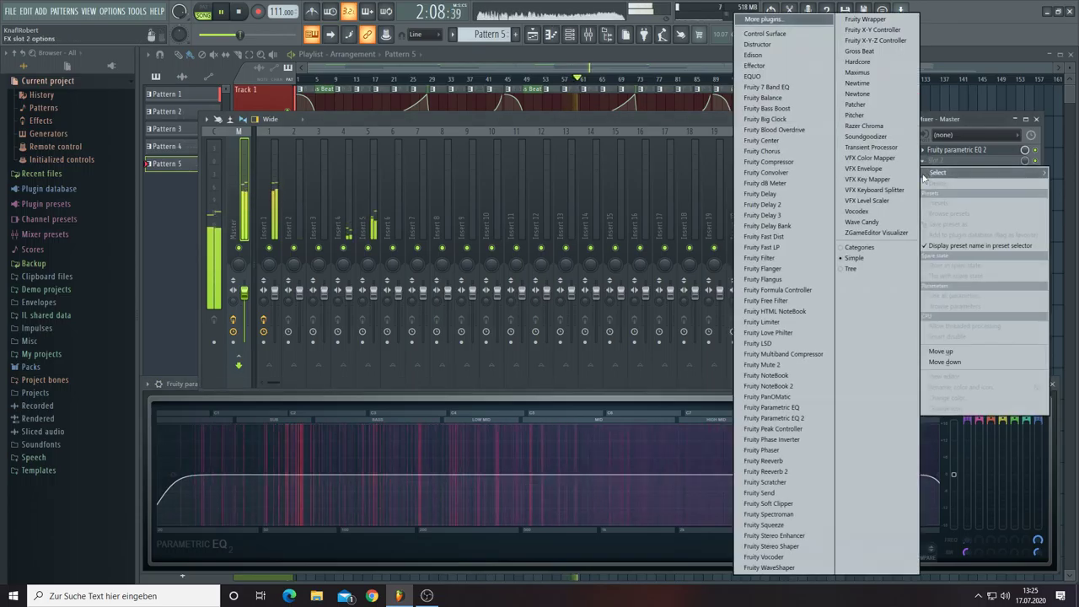
click(867, 73)
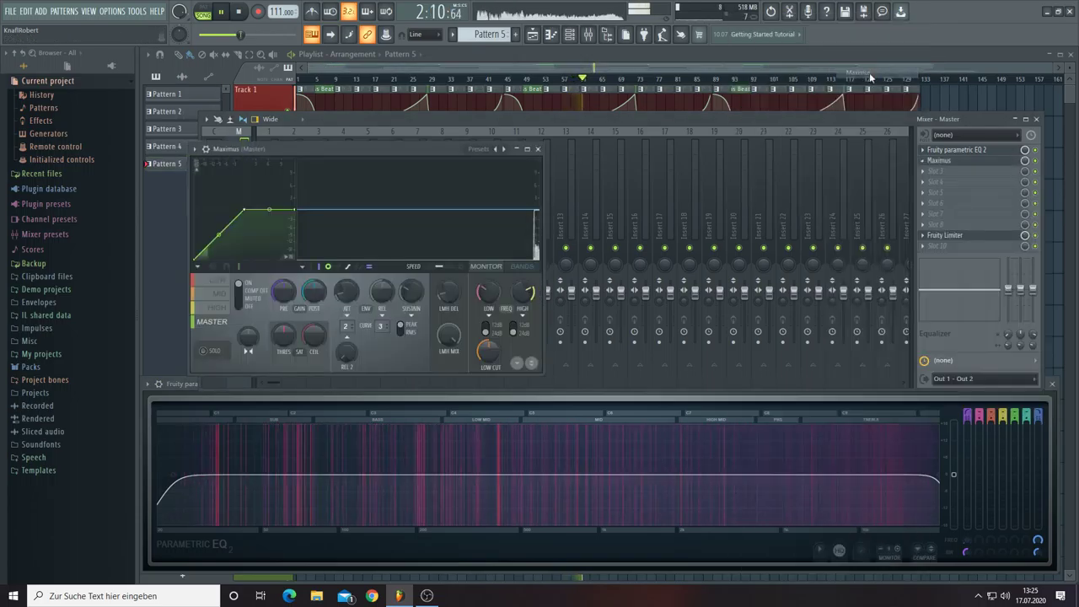
click(502, 149)
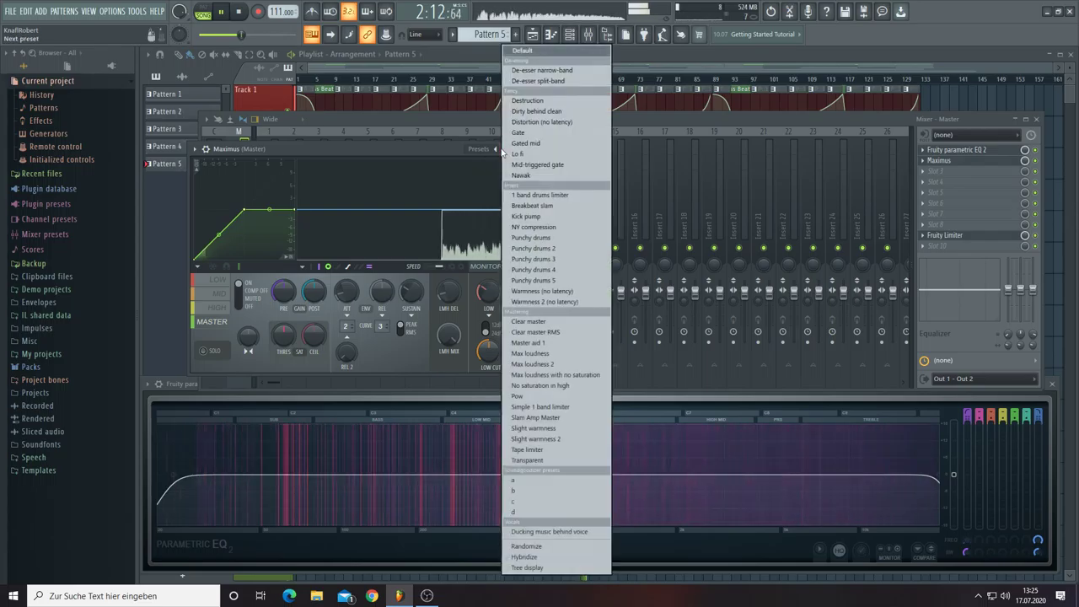
click(530, 321)
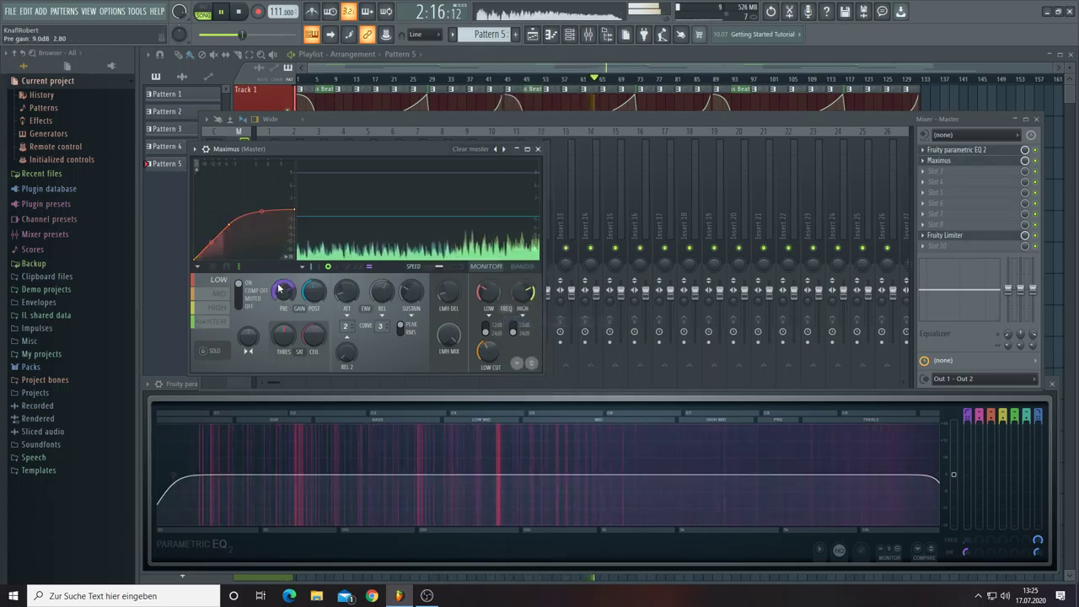
Step: Open the Master track's Fruity Limiter and place the Maximus window beside it, clear of the mixer's level meters
click(946, 236)
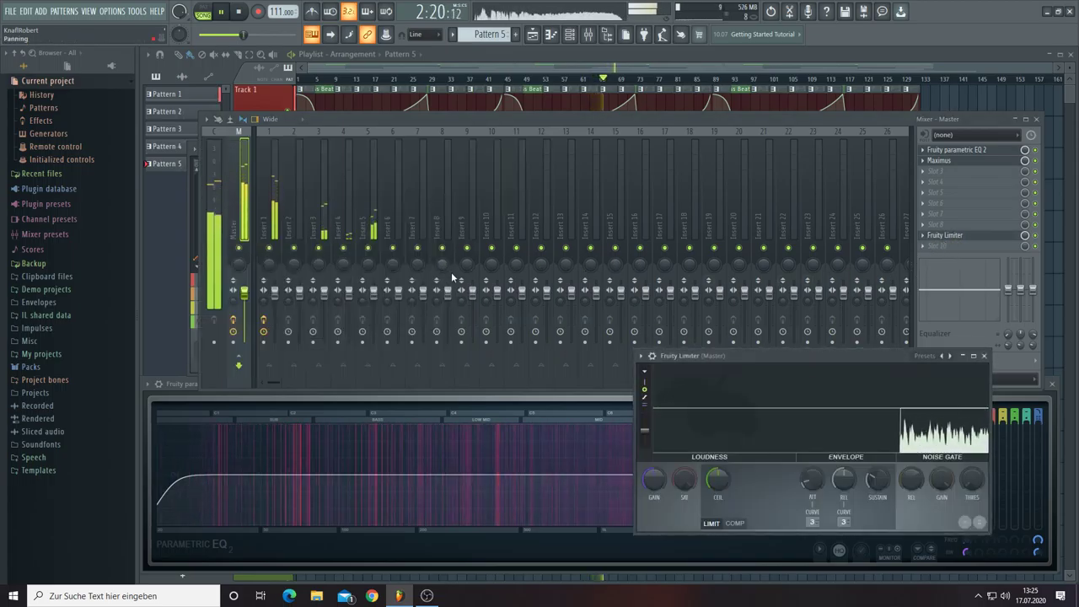
click(194, 339)
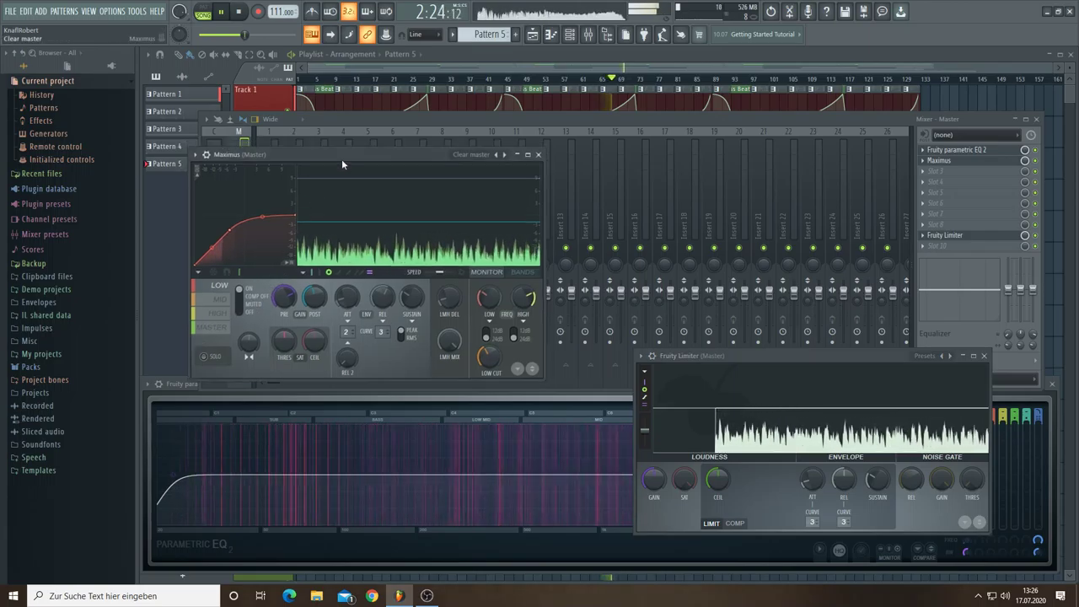
drag(342, 164, 353, 292)
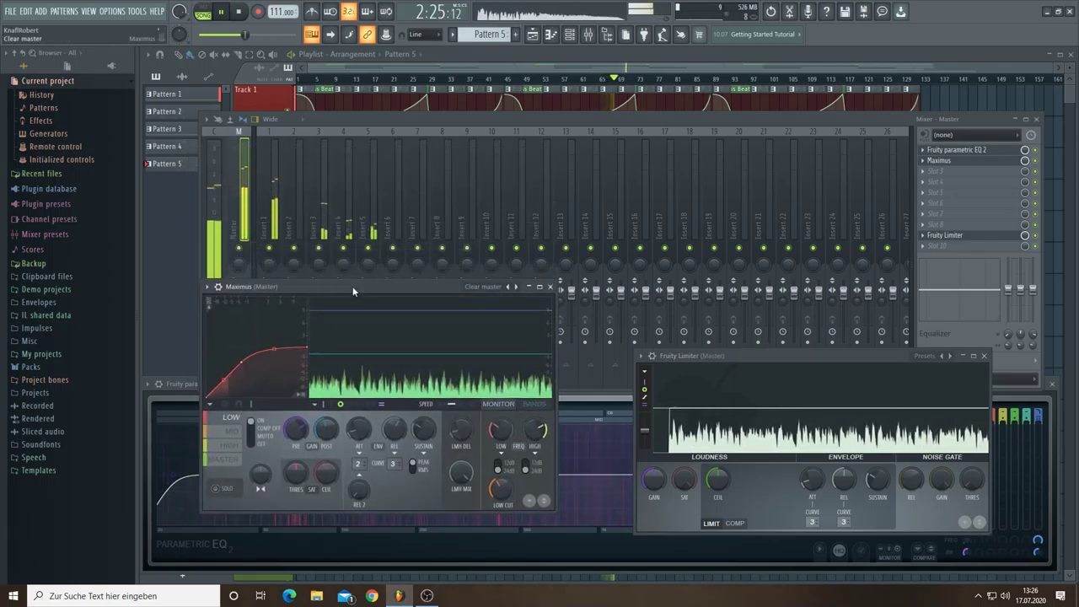
Step: Switch the Maximus MASTER band to ON and raise its pre gain to 1.7 dB
click(238, 463)
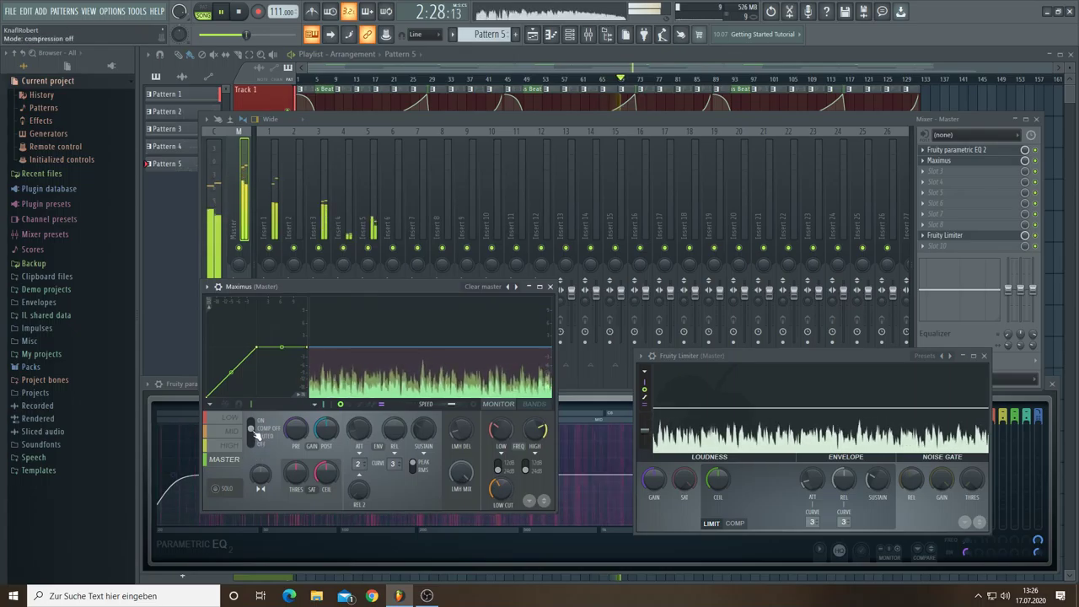
drag(258, 433, 254, 424)
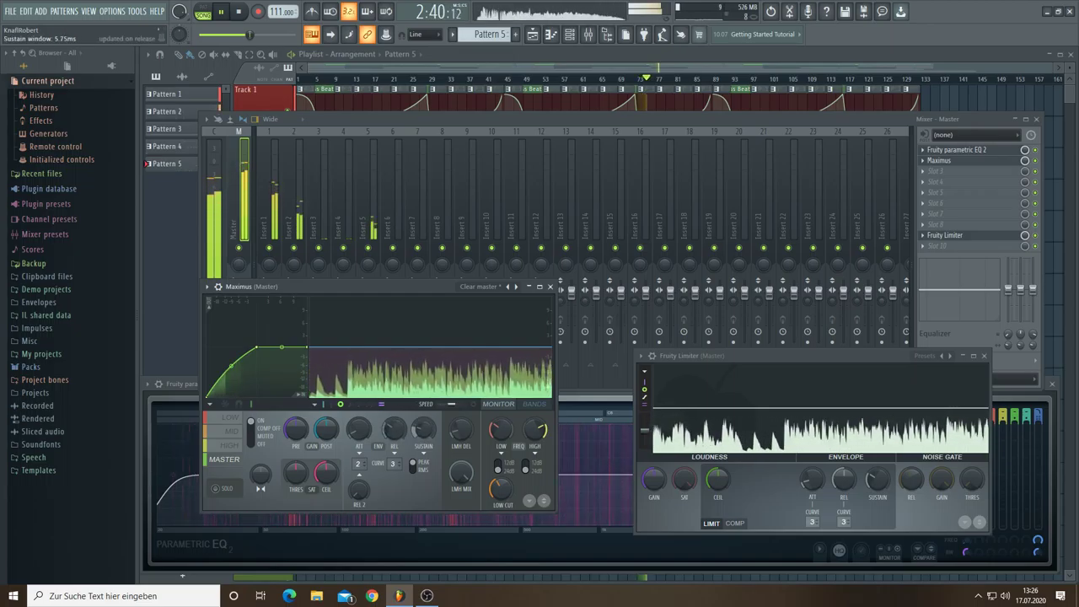
scroll(415, 434, down, 5)
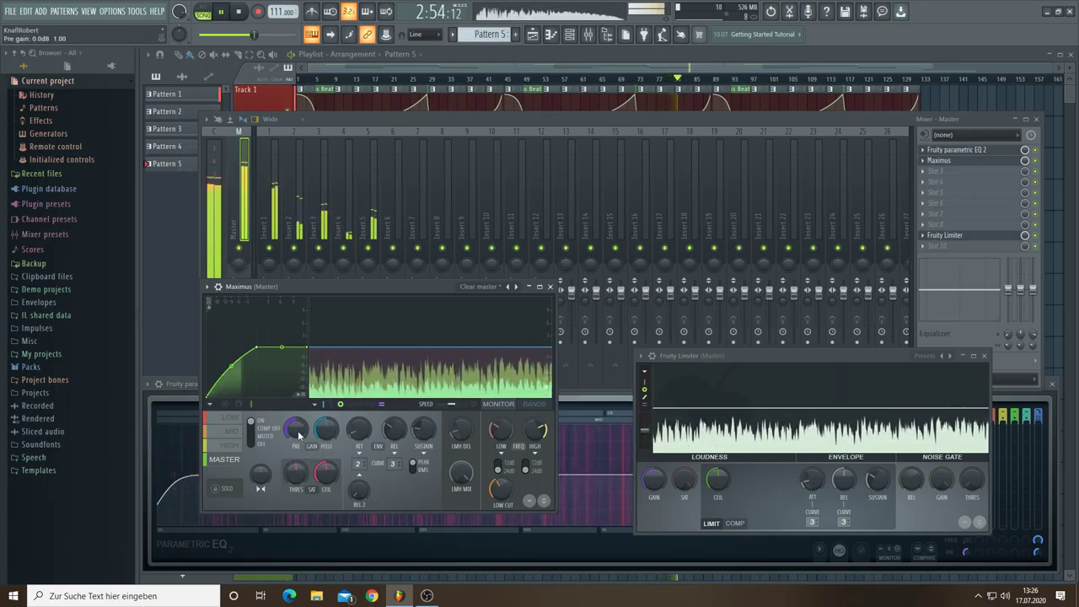
drag(297, 430, 298, 420)
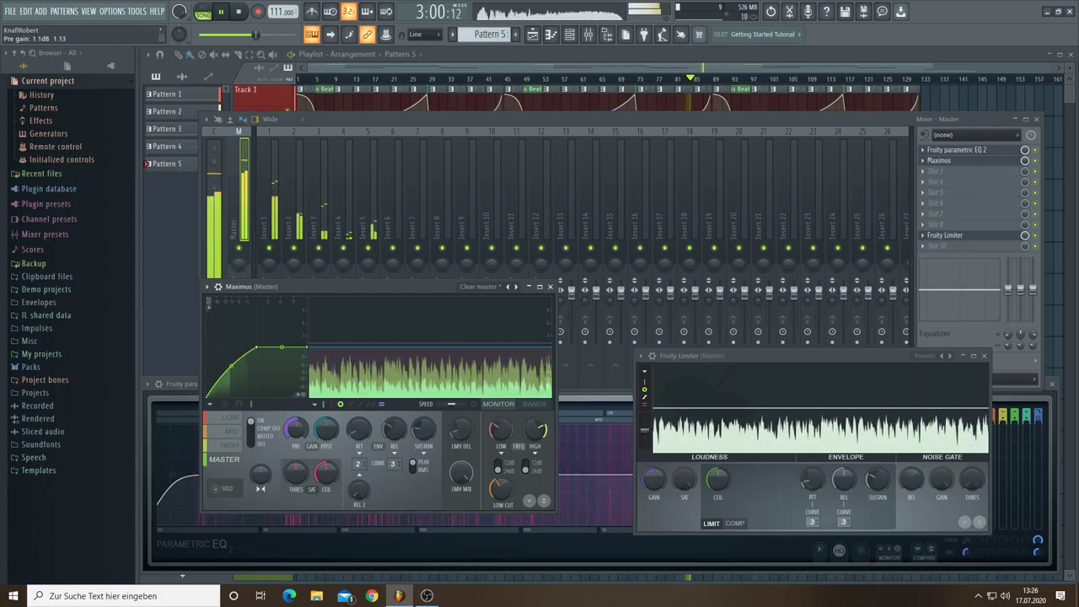
drag(298, 421, 298, 417)
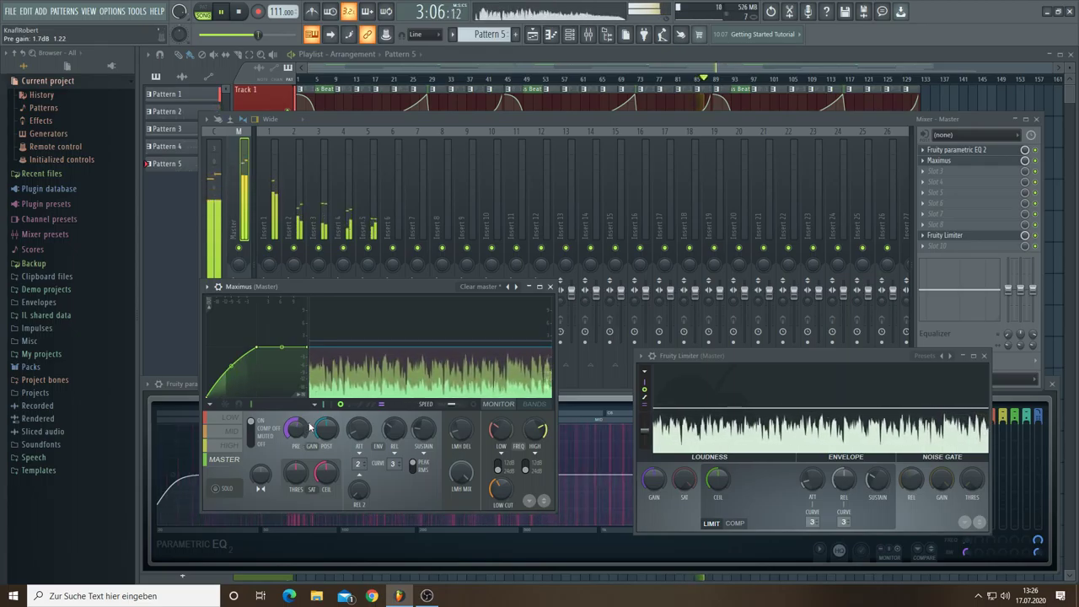
click(1038, 163)
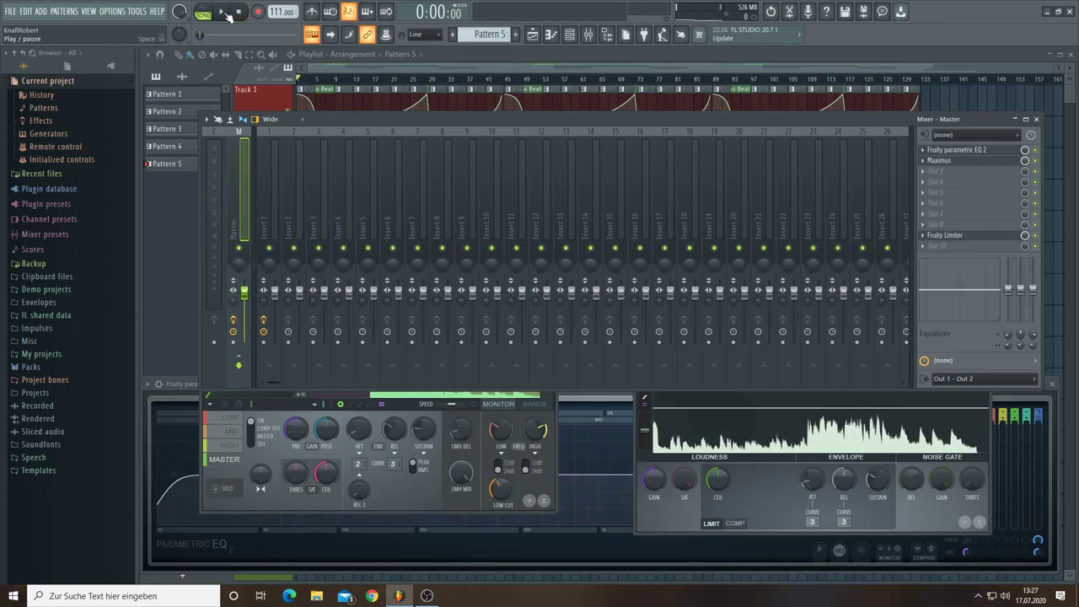
Step: Play the song and remove the Pattern 2 and Pattern 3 clips from bars 1 to 8 on Tracks 2 and 3
click(223, 11)
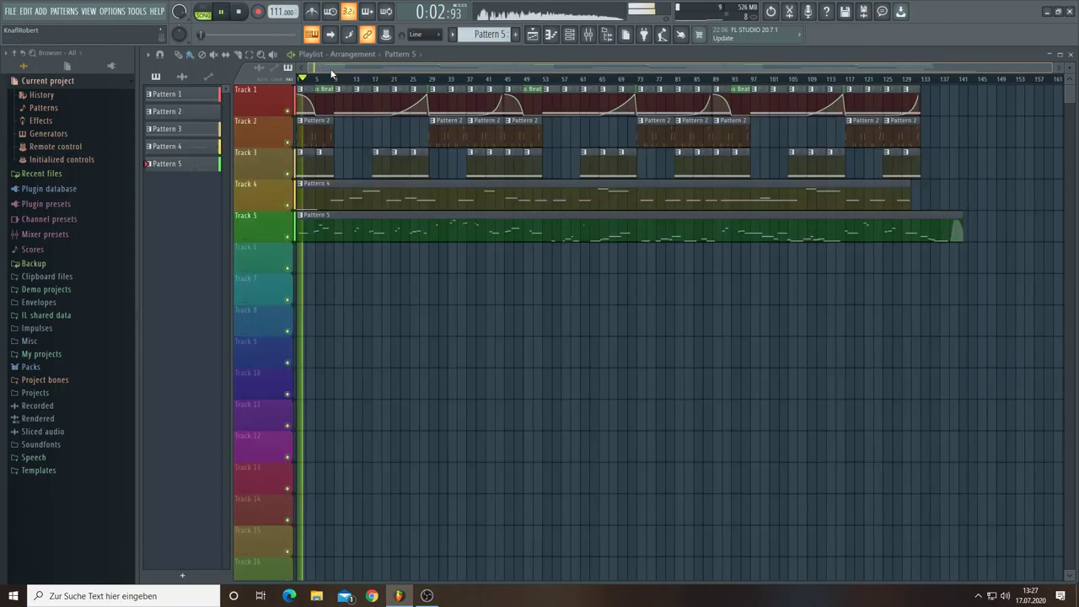
click(331, 74)
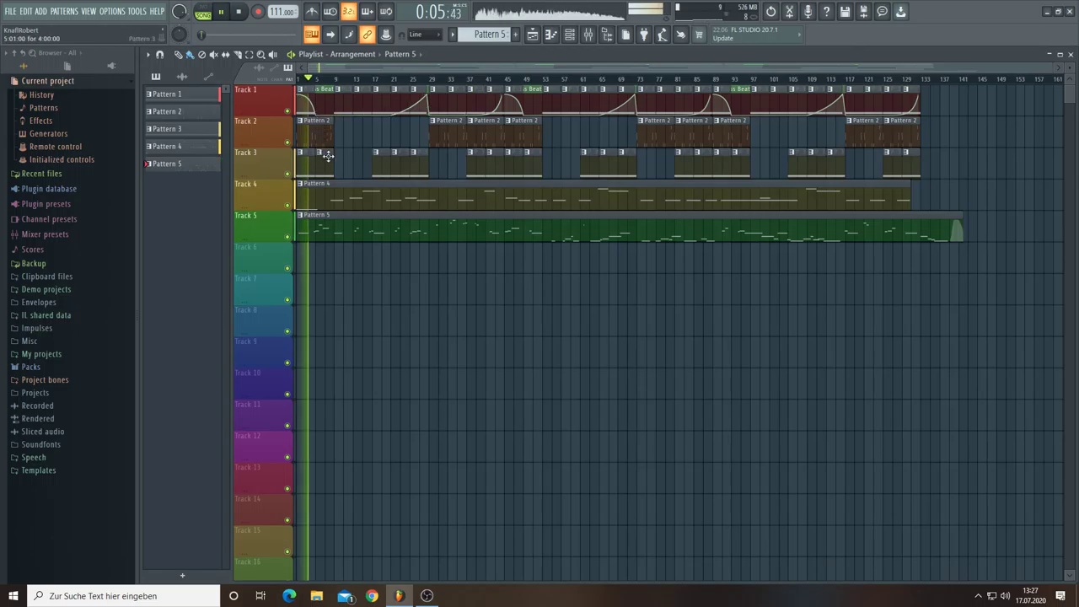
click(241, 12)
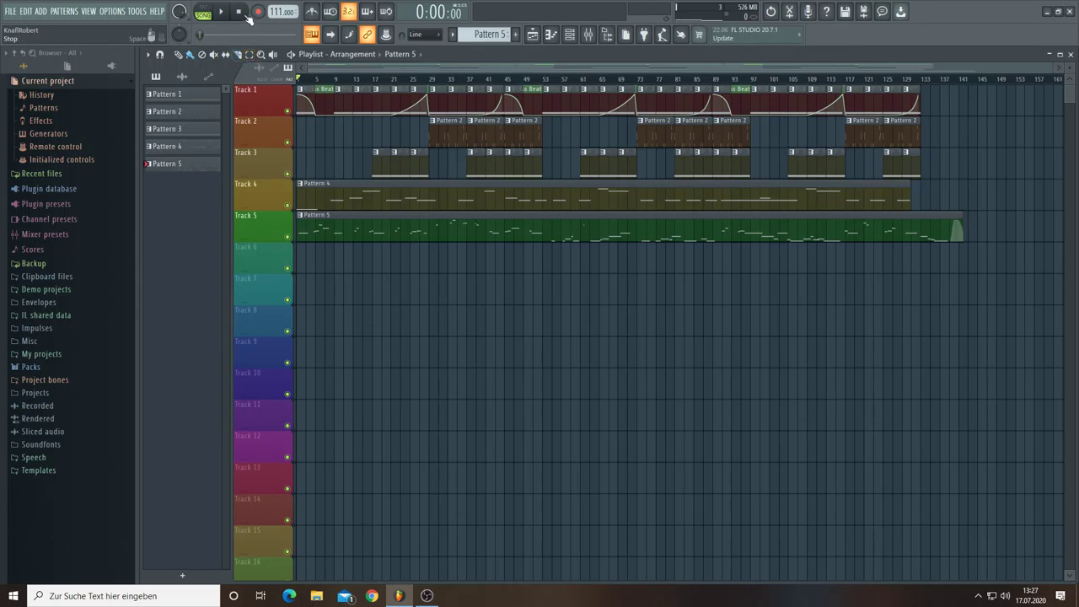
Step: Restart playback and place the master's Maximus and Fruity Limiter windows side by side below the arrangement, with the mixer closed
click(221, 14)
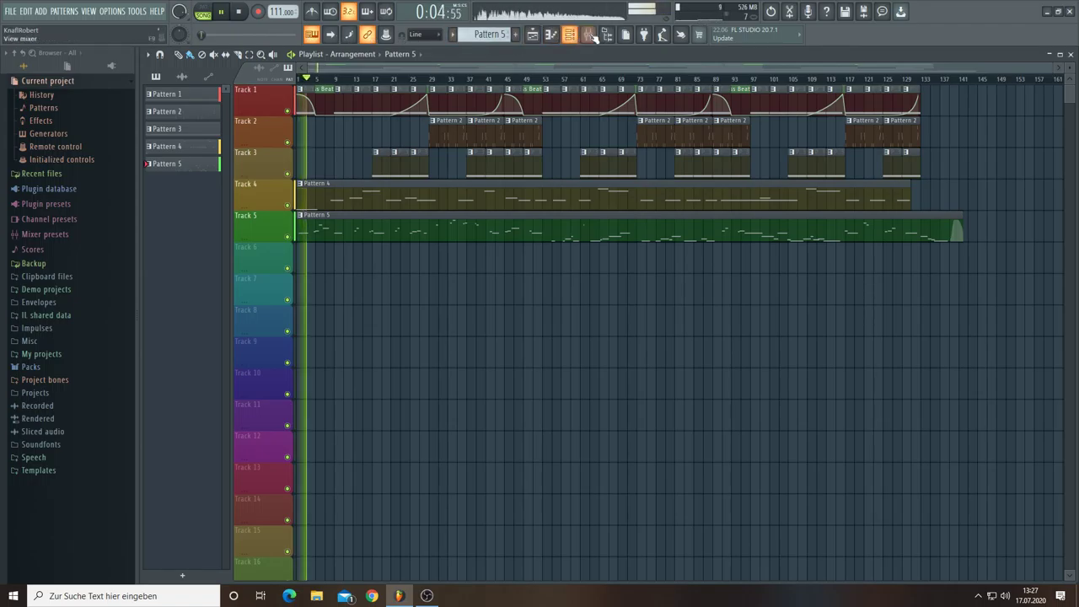
click(589, 34)
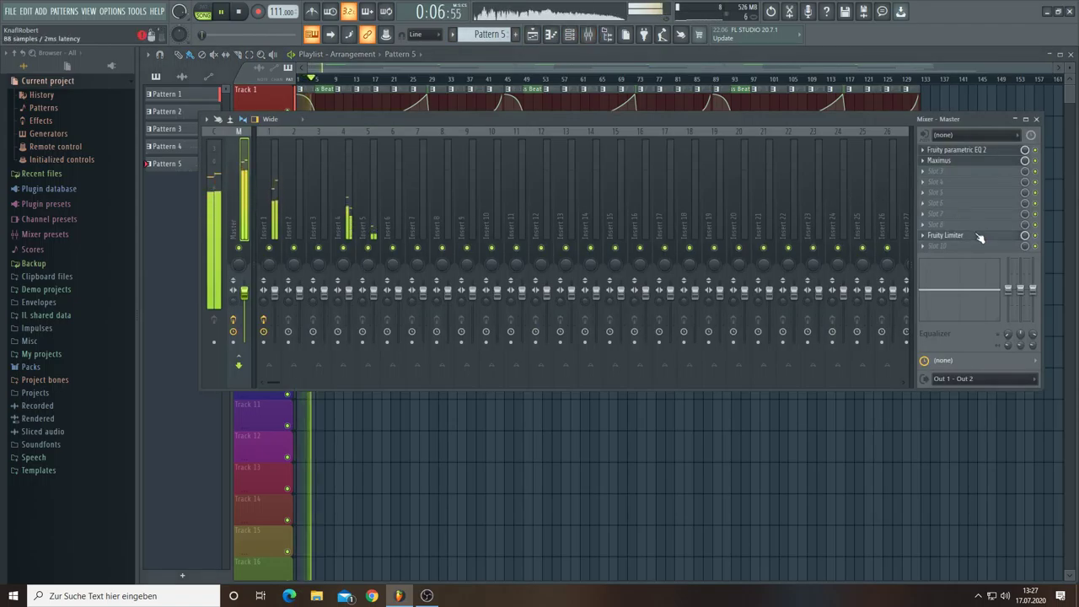
click(928, 236)
click(961, 161)
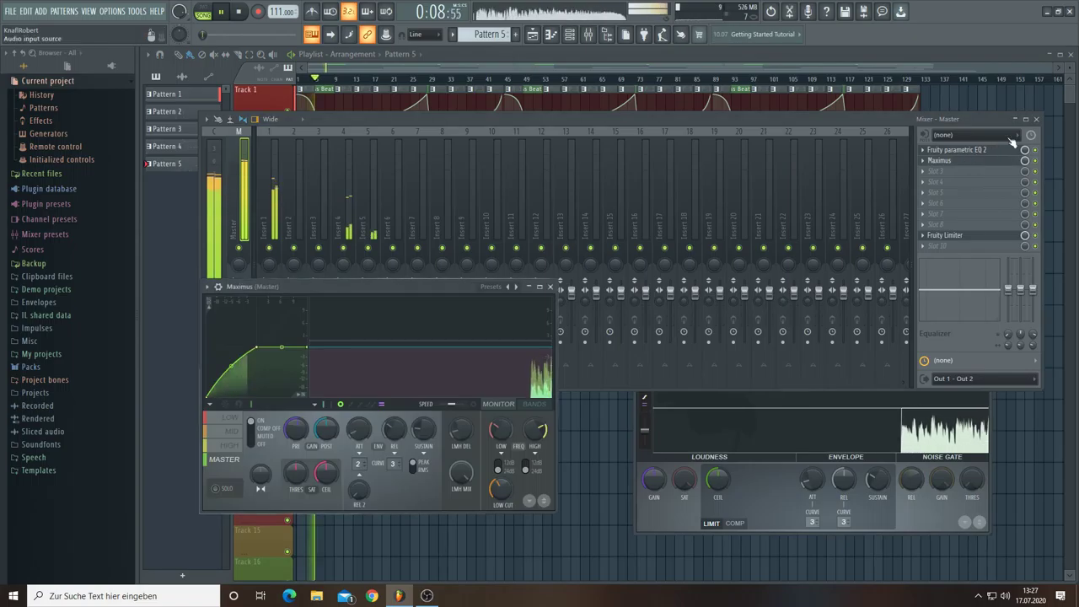
click(1036, 119)
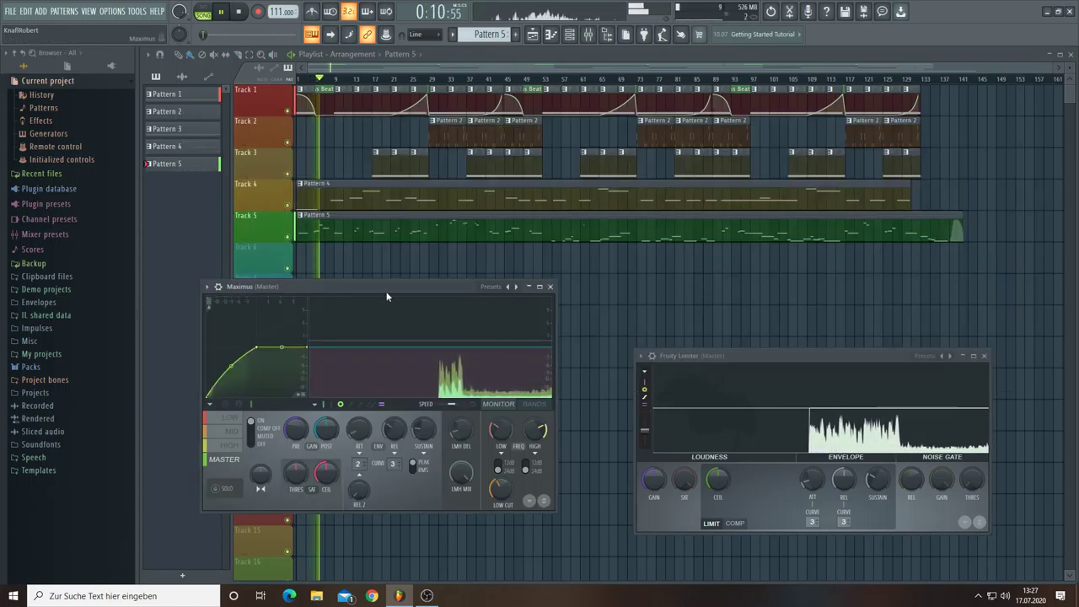
drag(381, 285, 357, 348)
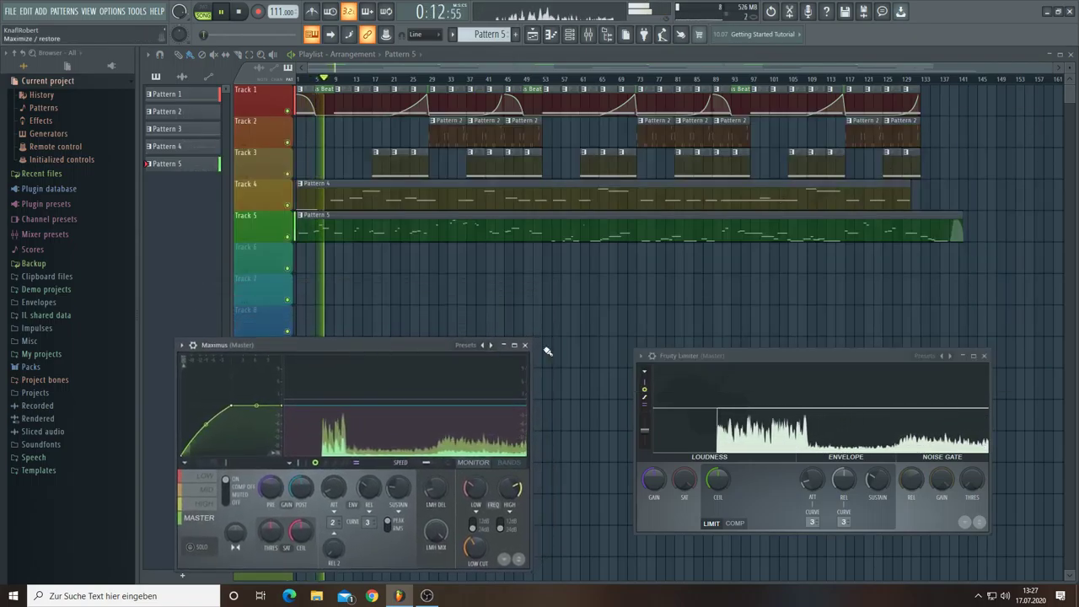
drag(768, 352, 774, 362)
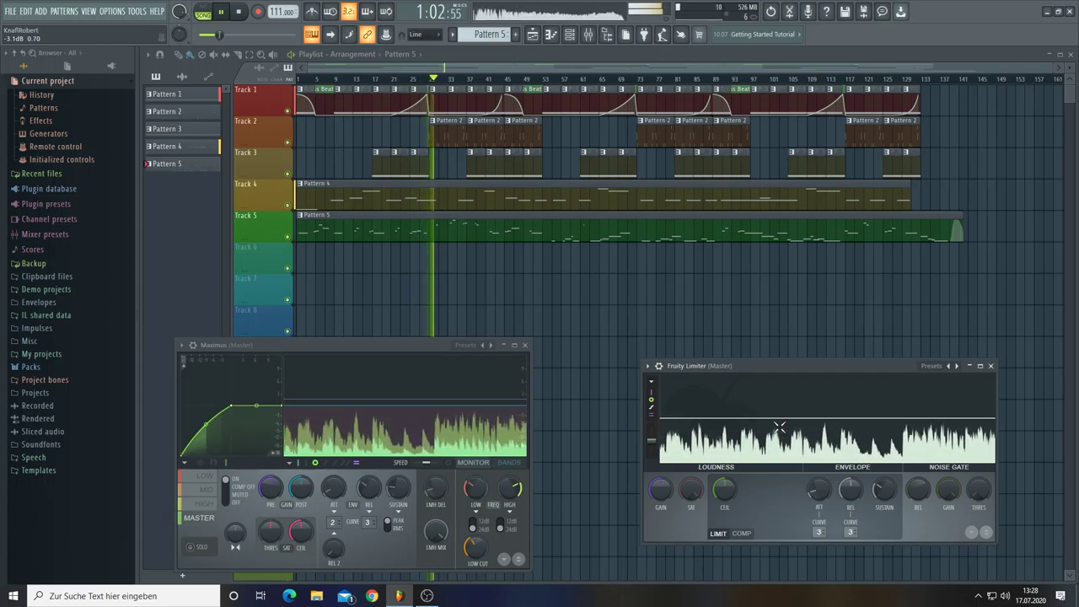
Step: Bring up the mixer below the upper playlist tracks and set the output of the Nexus #3 instrument to 43
click(590, 34)
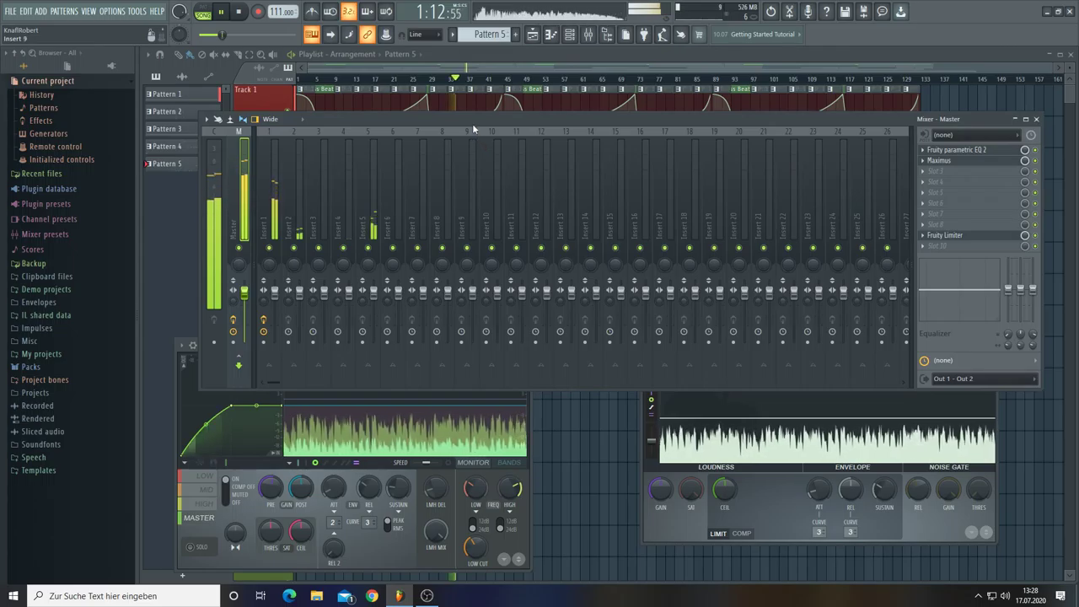
drag(472, 121, 461, 244)
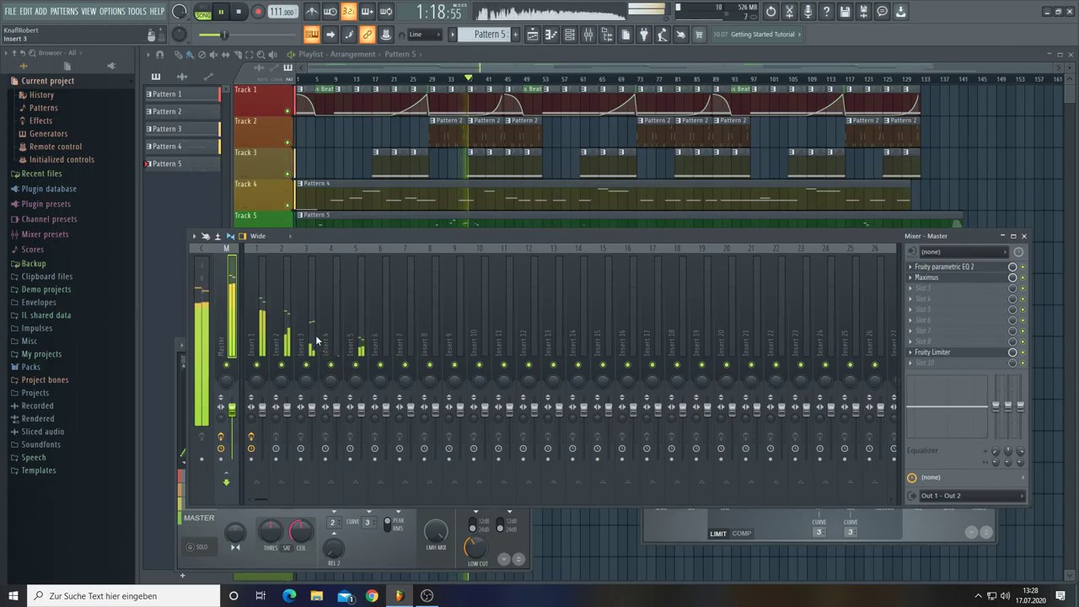
click(571, 34)
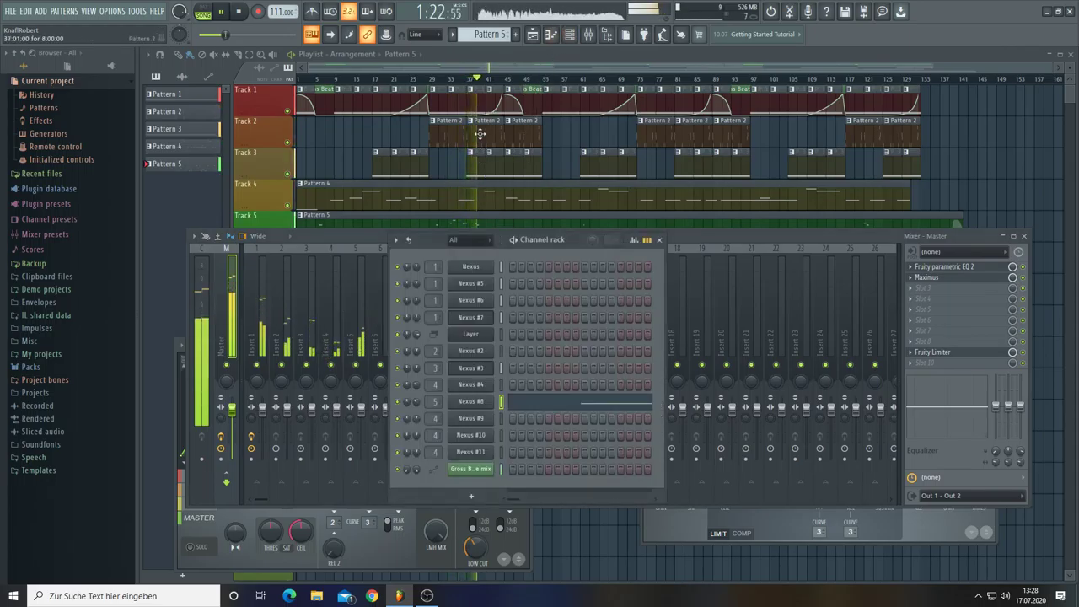
click(470, 371)
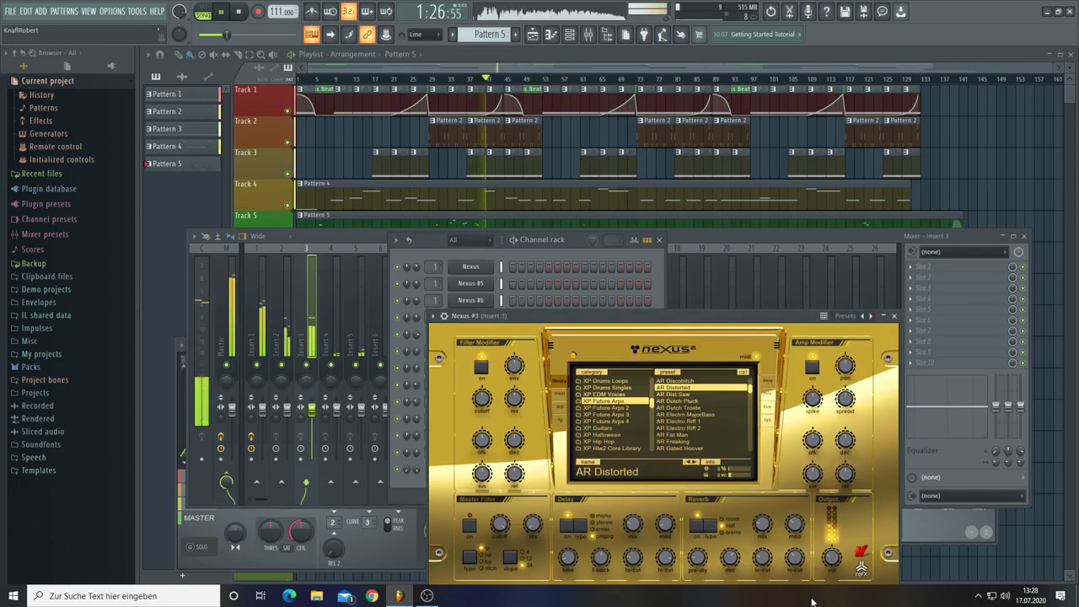
mouse_move(832, 554)
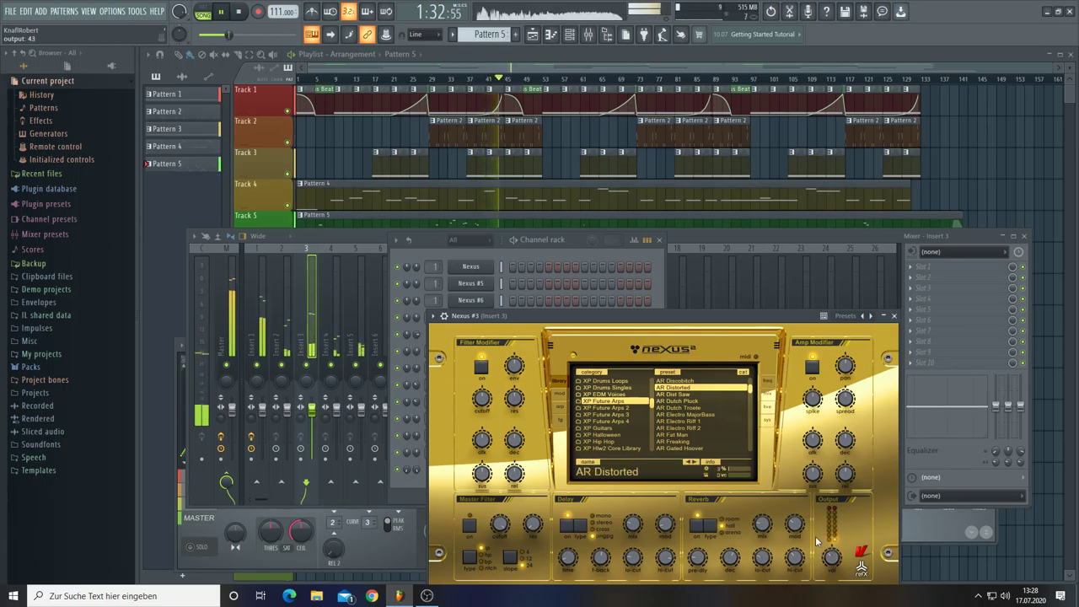
Step: Check the Insert 3 level, and close the mixer, the Nexus #3 instrument and the channel rack
click(312, 240)
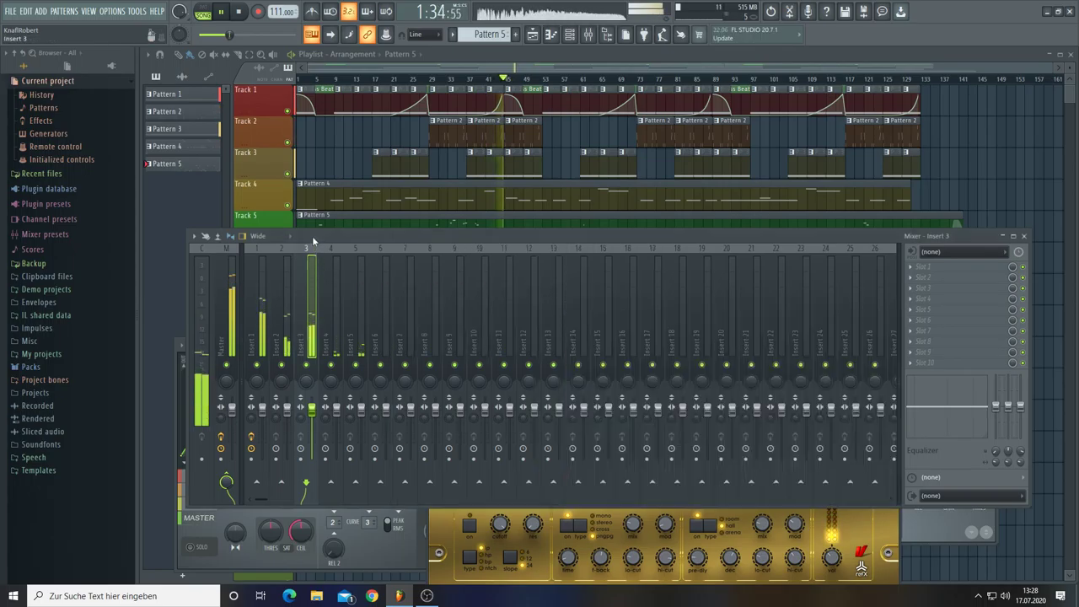
click(1024, 236)
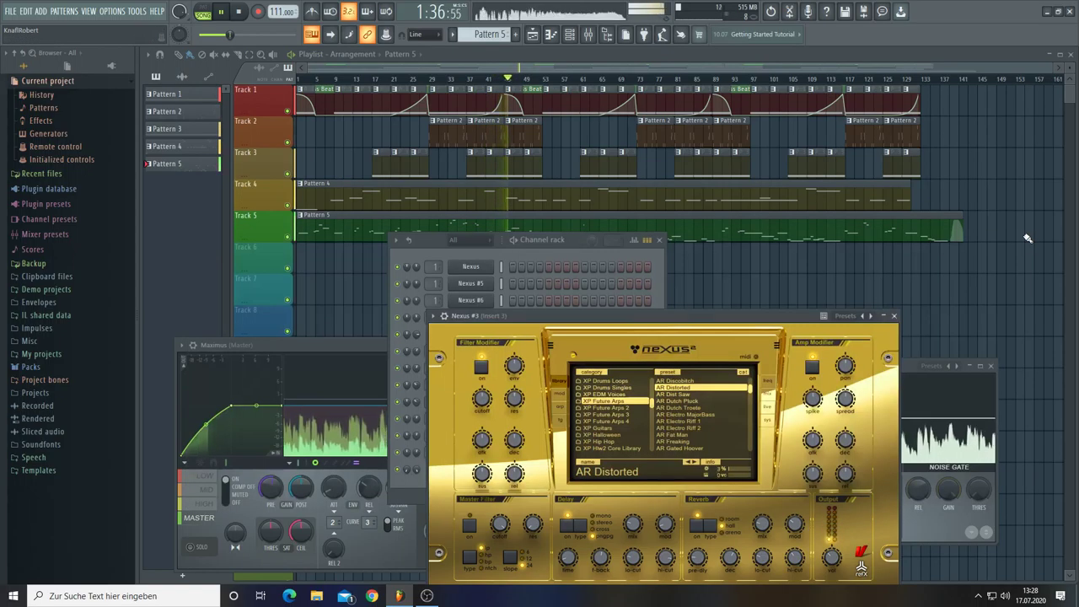
click(895, 317)
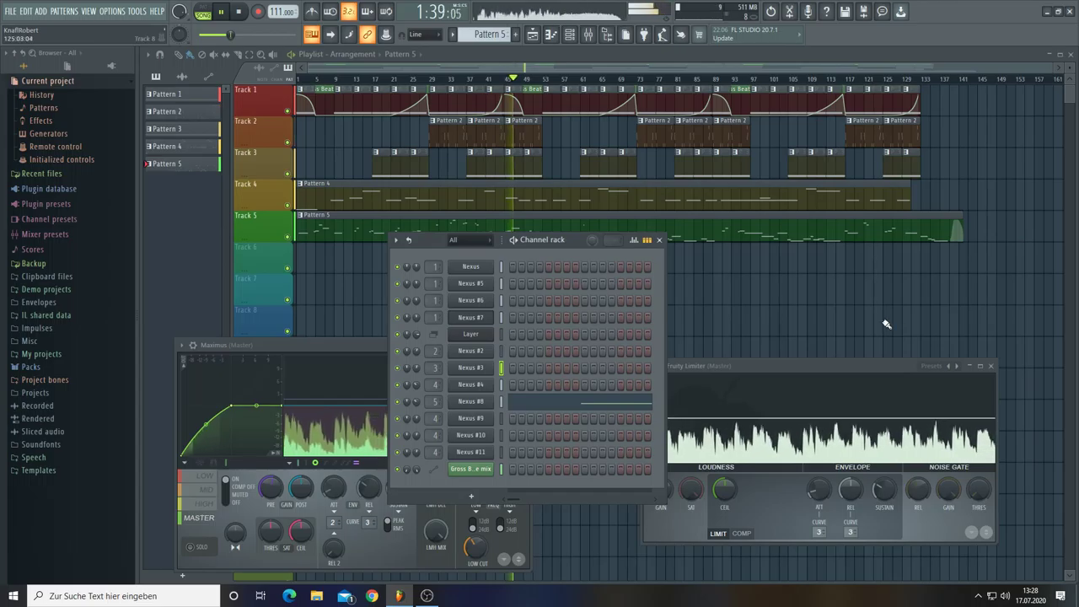
click(660, 240)
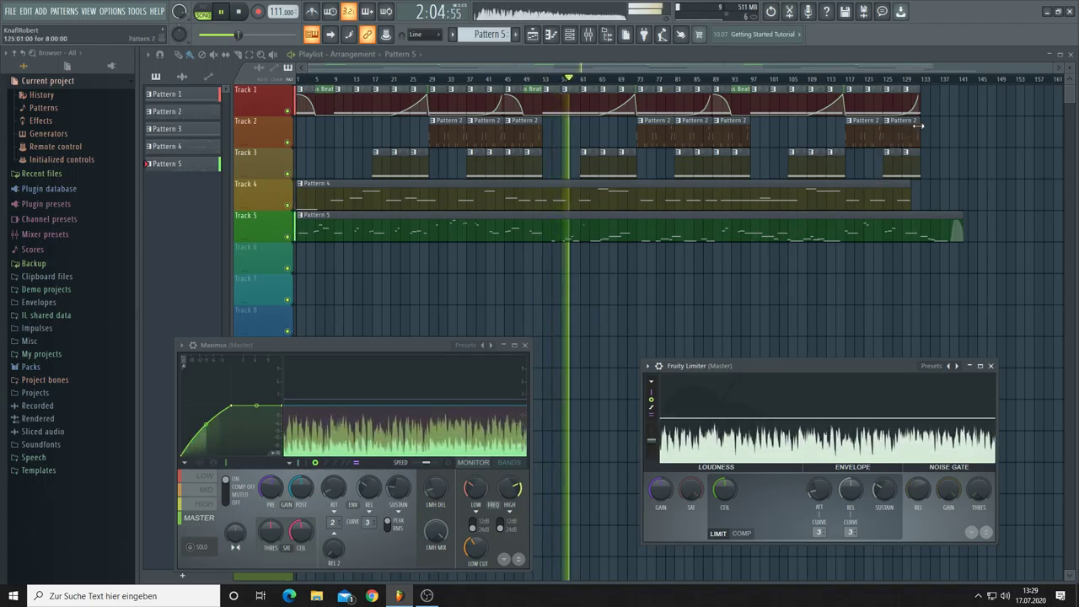
Step: Shorten the last Pattern 2 clip to end with Pattern 4 and fill Track 3's gap from bar 117 to 125 with Pattern 3 clips
key(F12)
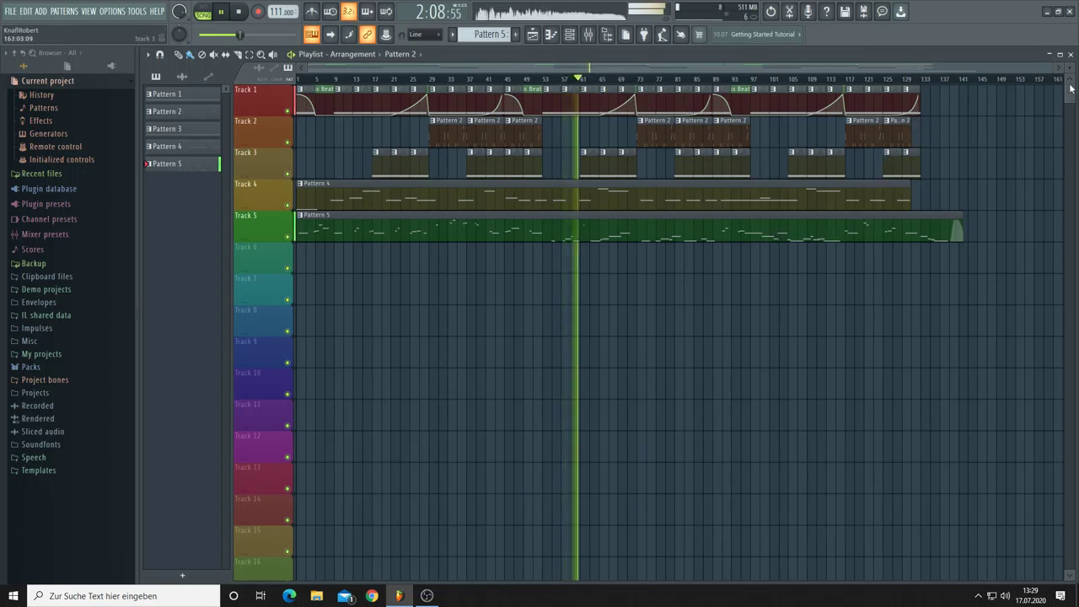
scroll(591, 66, up, 3)
scroll(591, 67, up, 2)
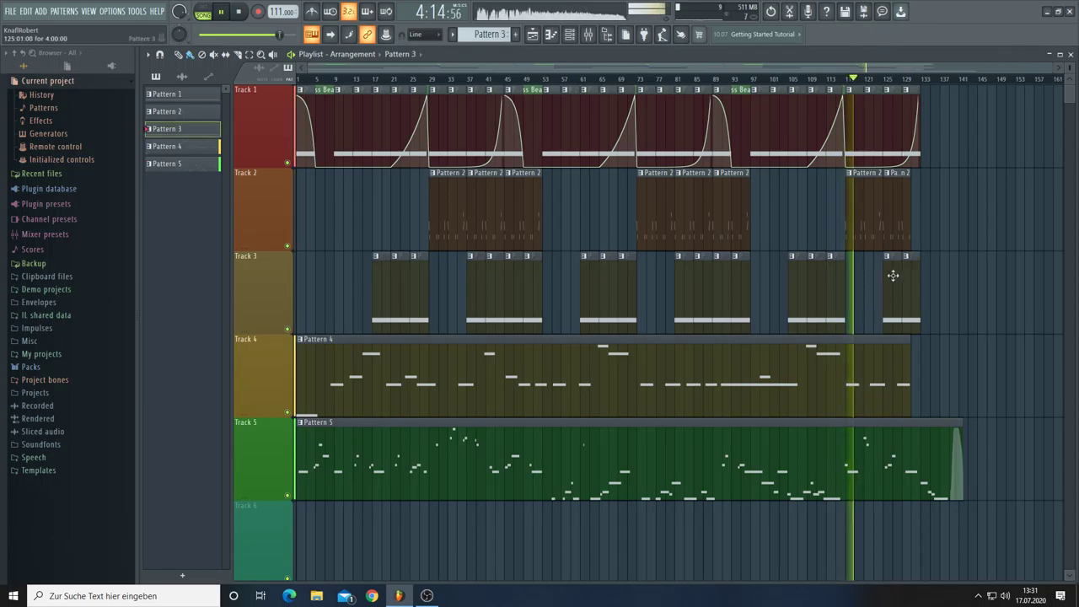
drag(882, 284, 846, 286)
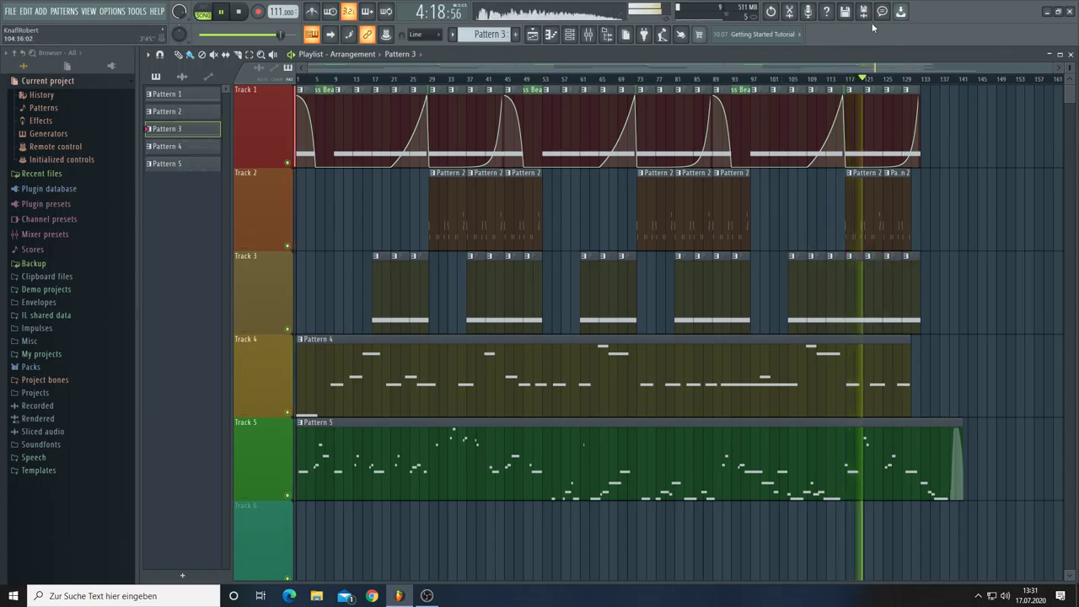
Step: Set the genre in the project info to Club and move the info window lower over the playlist
key(F11)
click(707, 176)
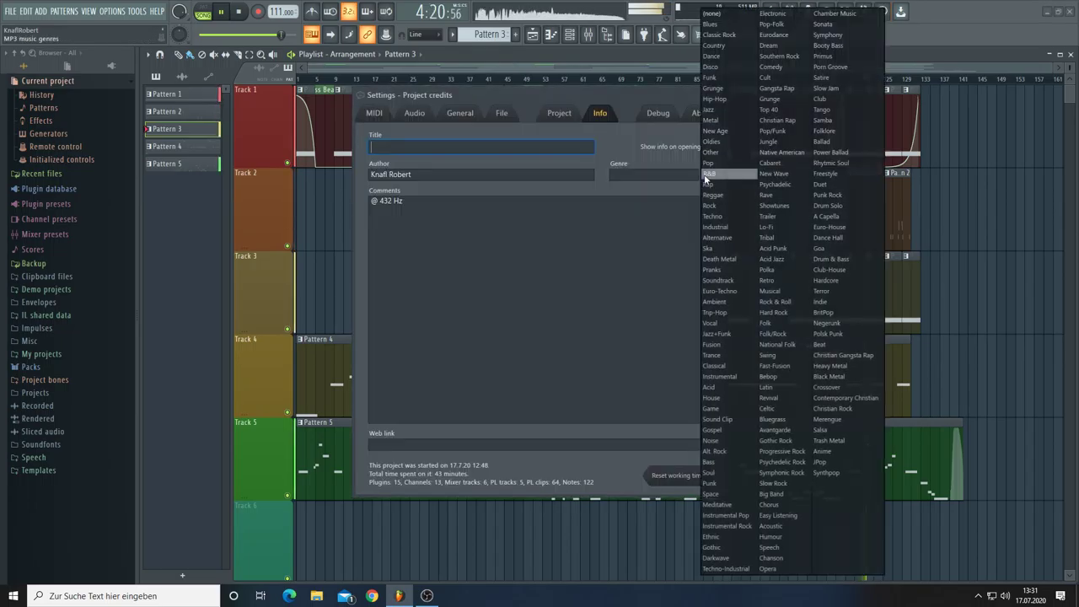
click(832, 99)
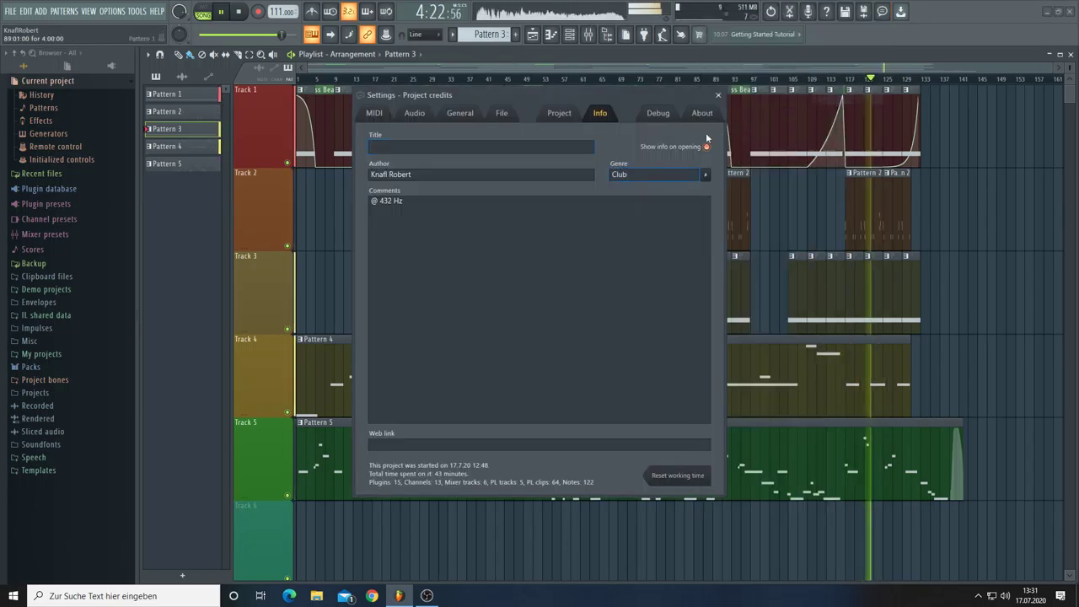
drag(598, 97, 558, 163)
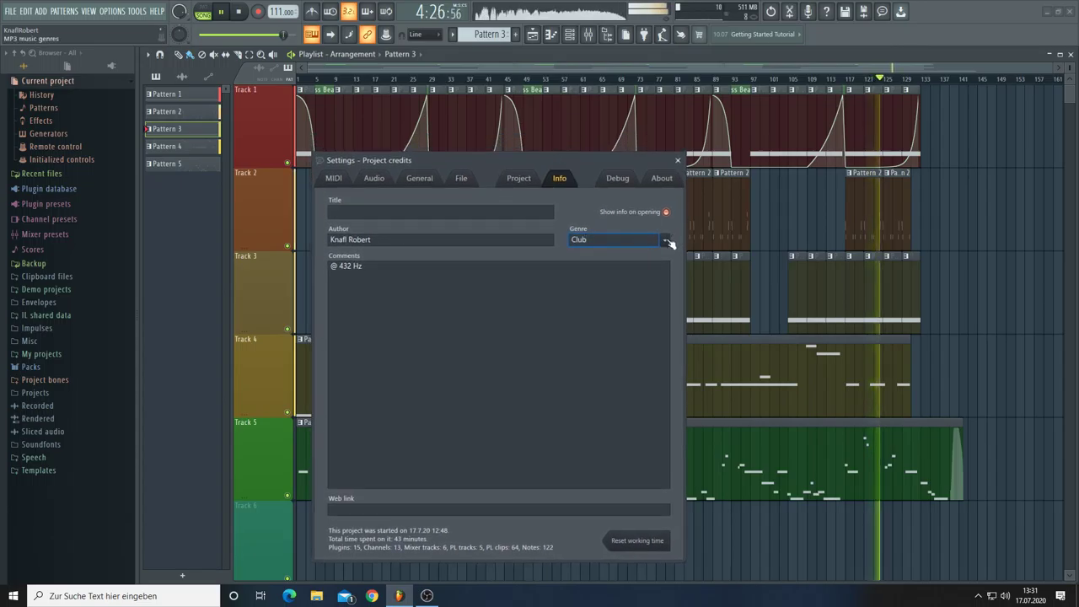
Step: Enter "?" as a placeholder project title
click(409, 210)
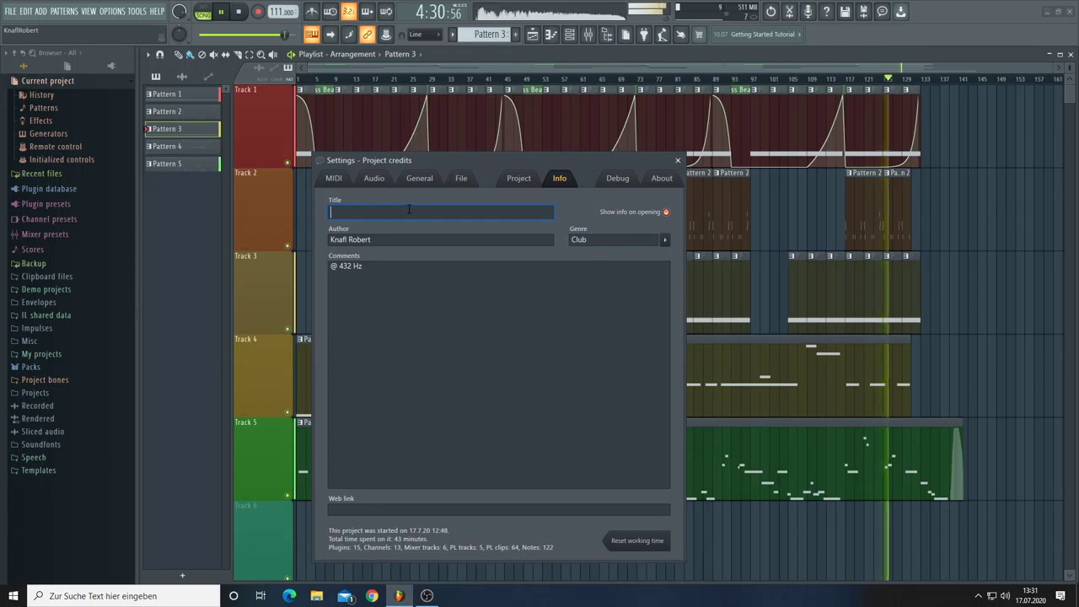
text(?)
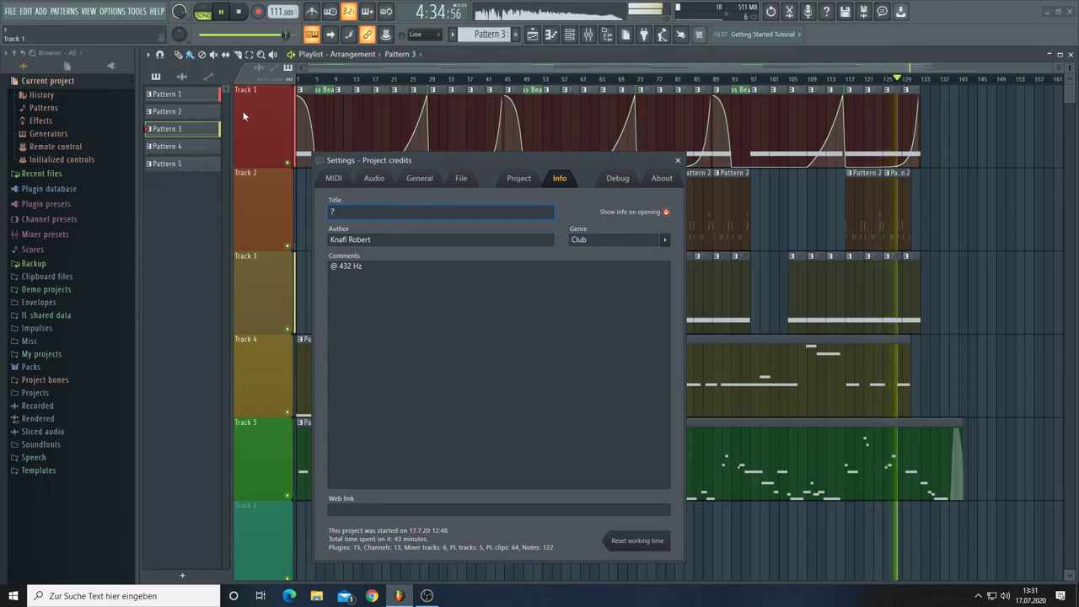
click(514, 211)
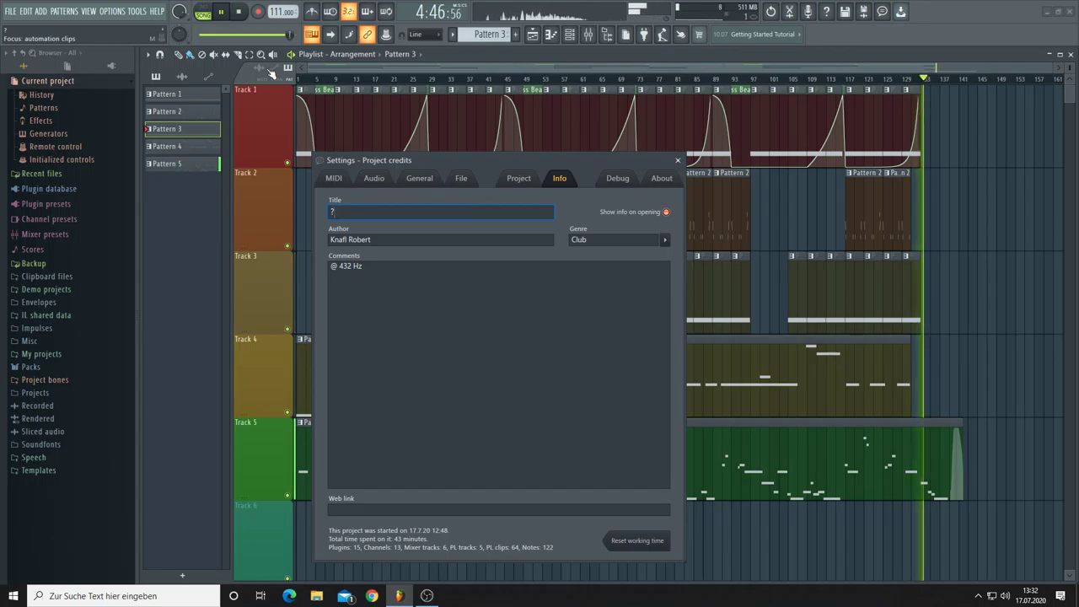
Step: Replay the song from the beginning and move the project info window aside to follow the arrangement
click(240, 12)
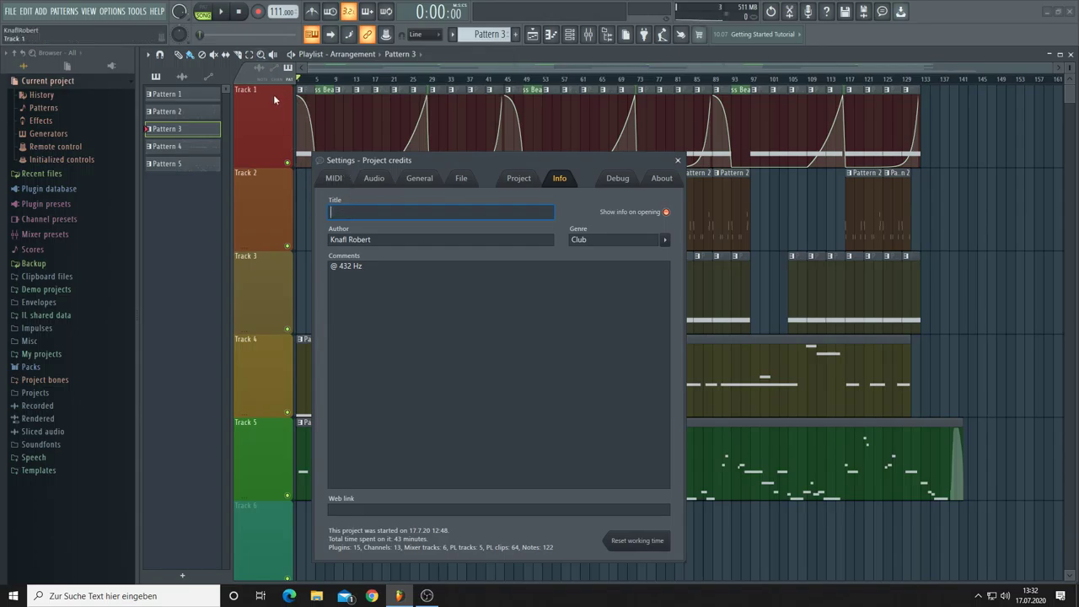
click(223, 12)
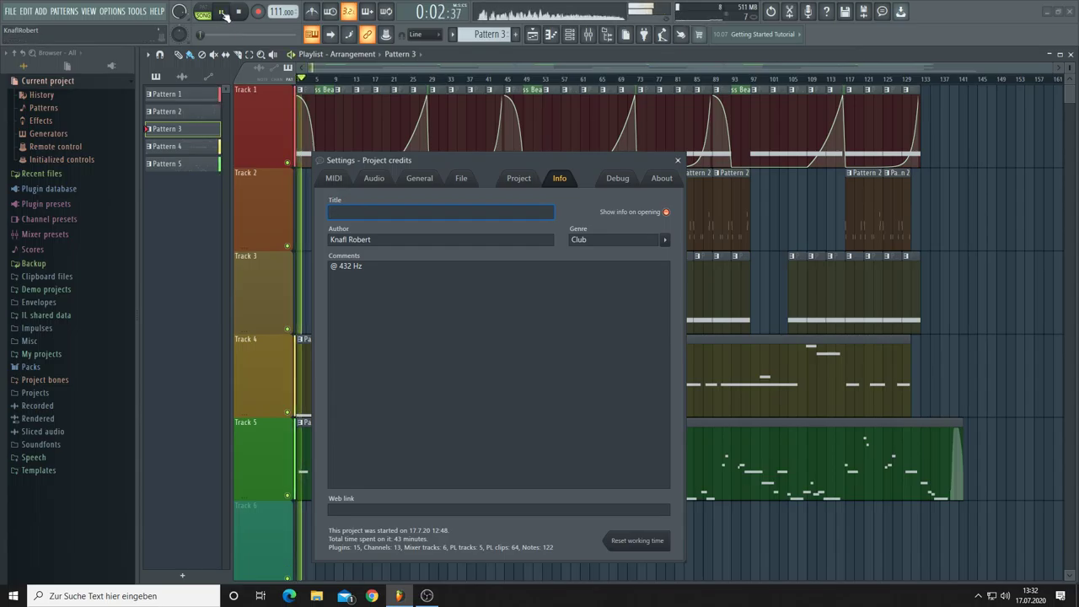
drag(428, 163, 691, 172)
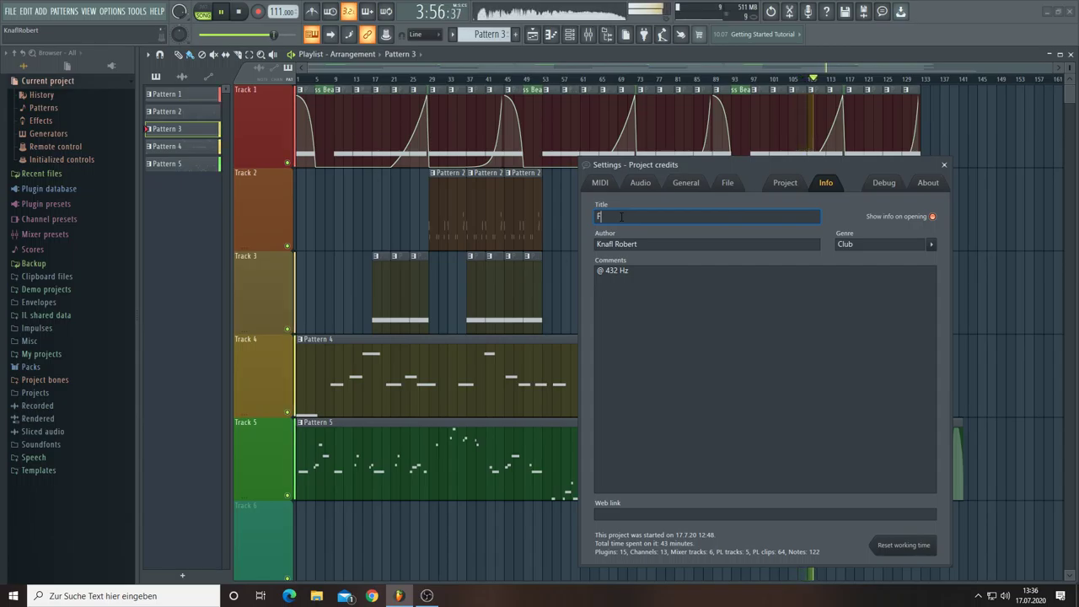
Step: Title the project "Fearless" and copy the title text
text(rl)
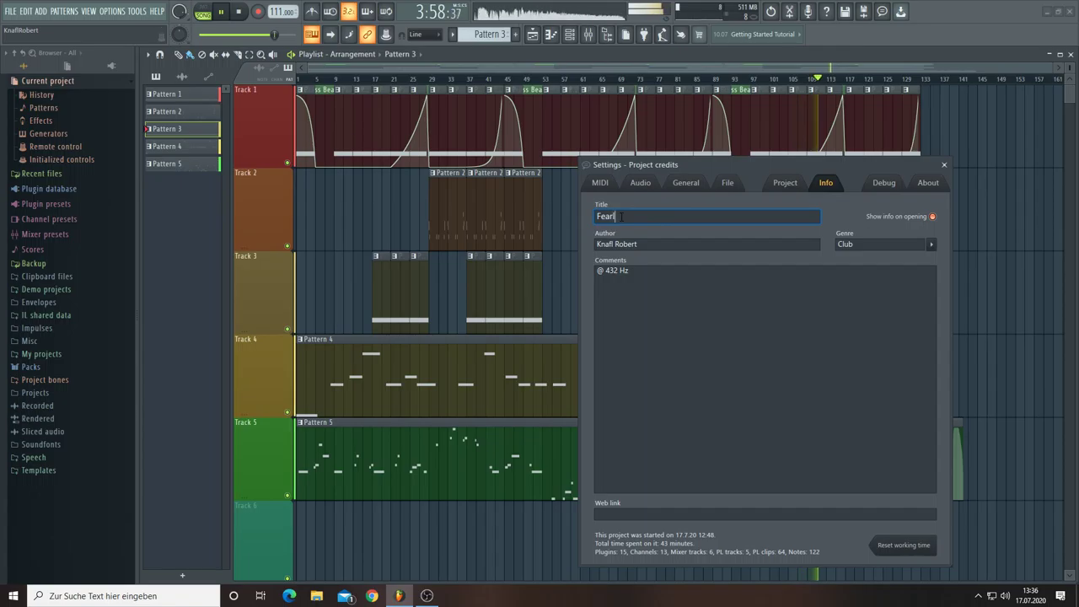
text(ess)
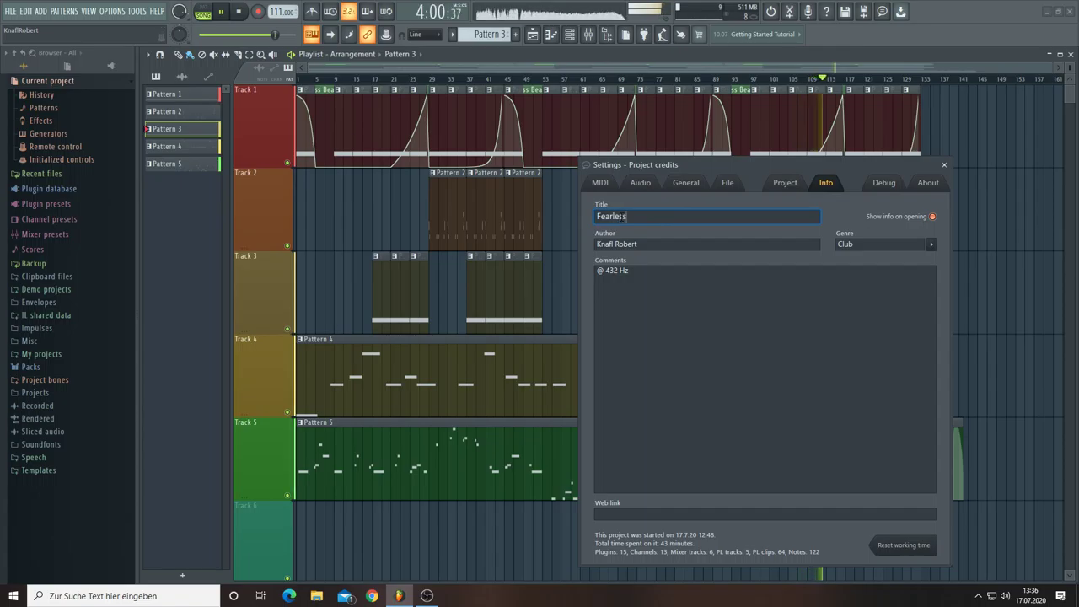
double_click(636, 217)
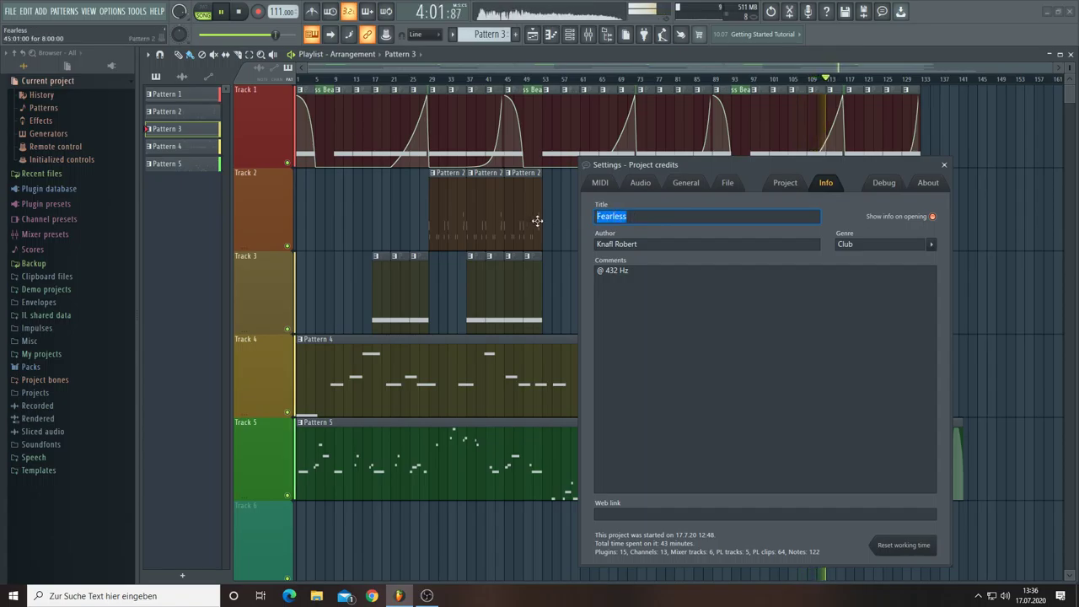
right_click(608, 221)
click(624, 253)
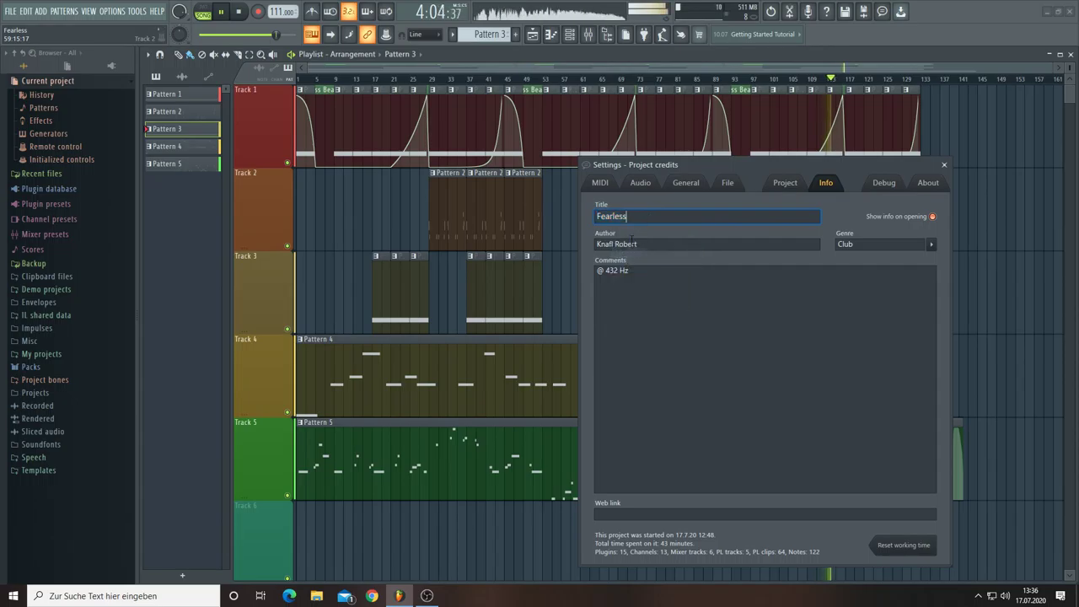
Step: Save the project as "Fearless" in the Projects folder and close the project info window
click(9, 9)
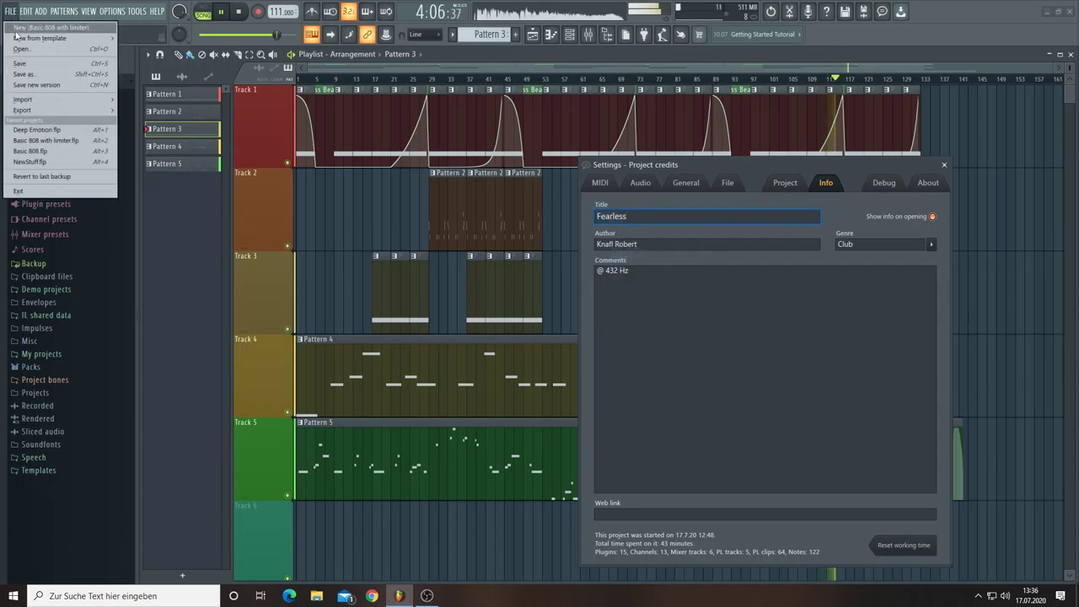
click(38, 64)
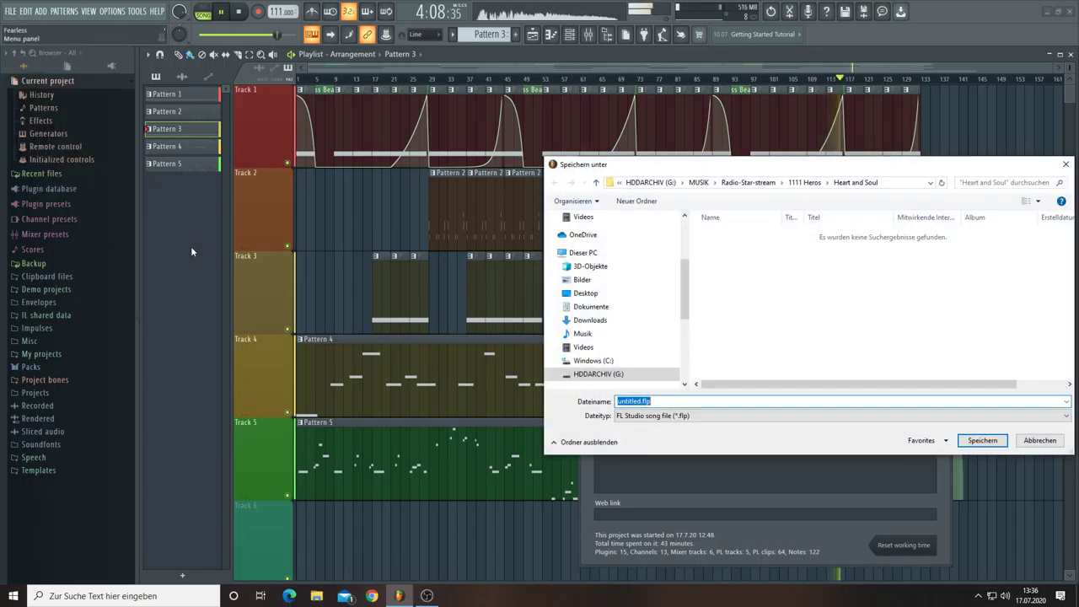
scroll(570, 310, up, 1)
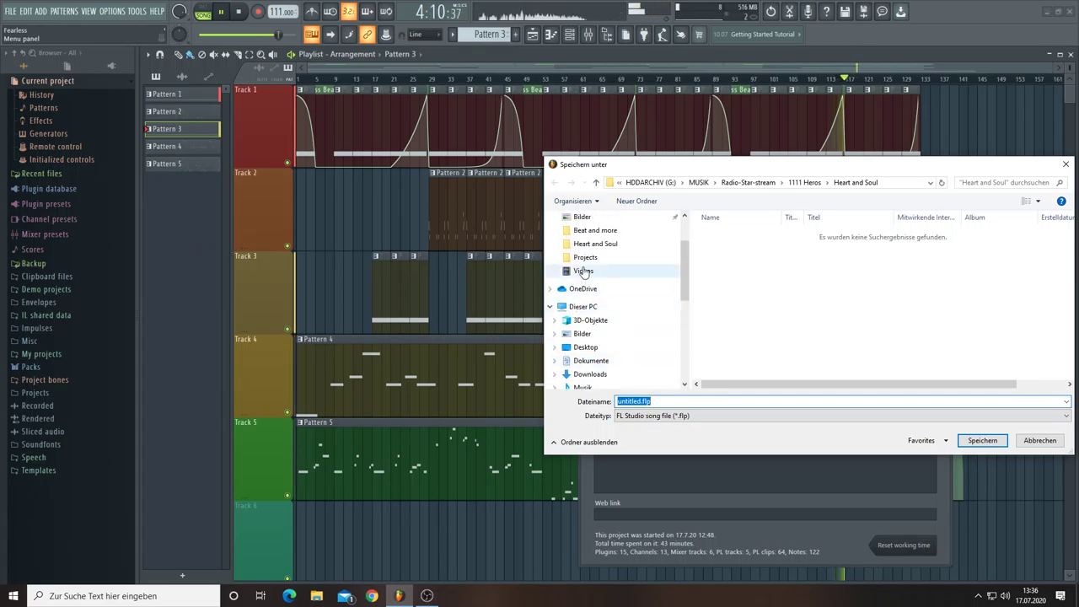
click(583, 257)
double_click(680, 401)
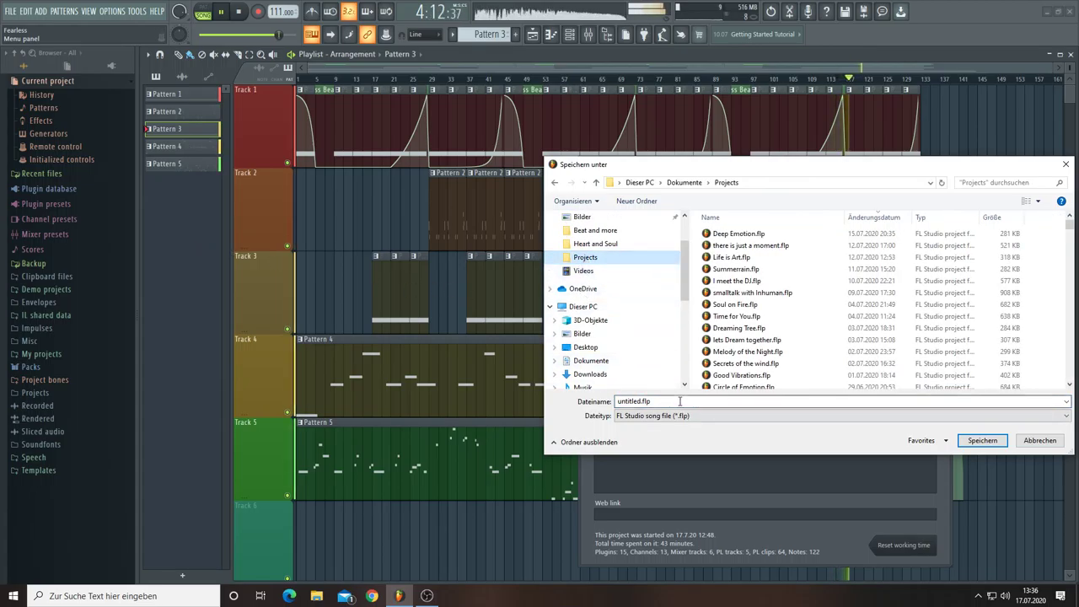
text(Fearless)
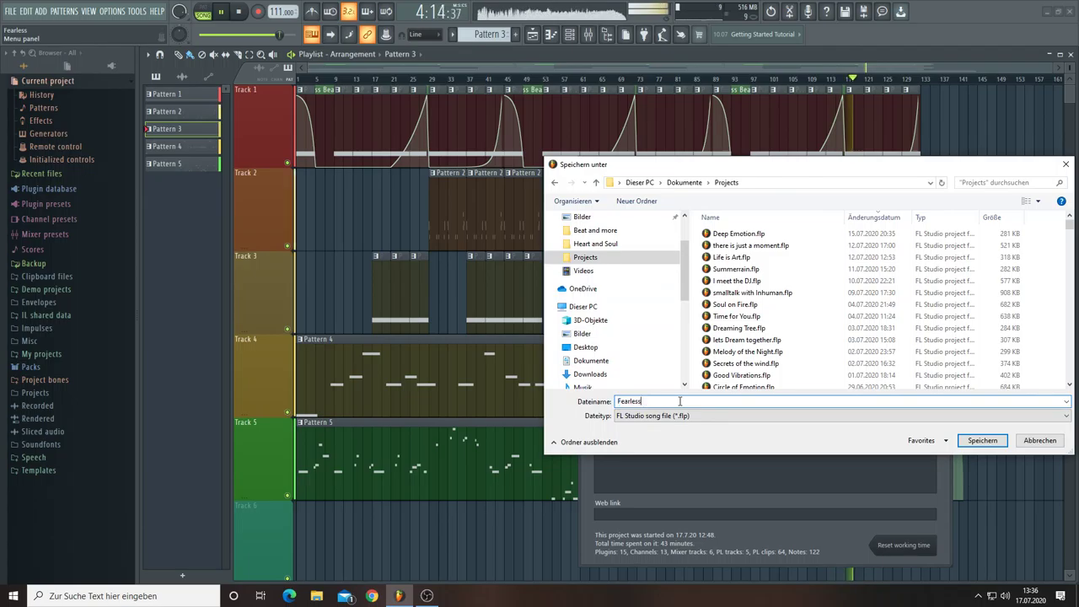
key(Return)
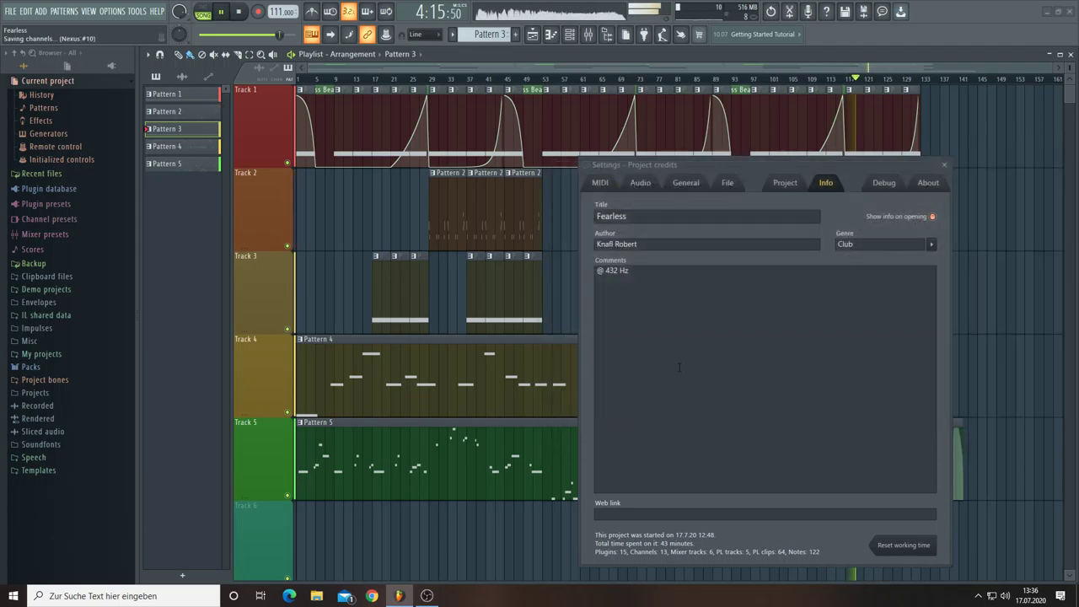
click(945, 166)
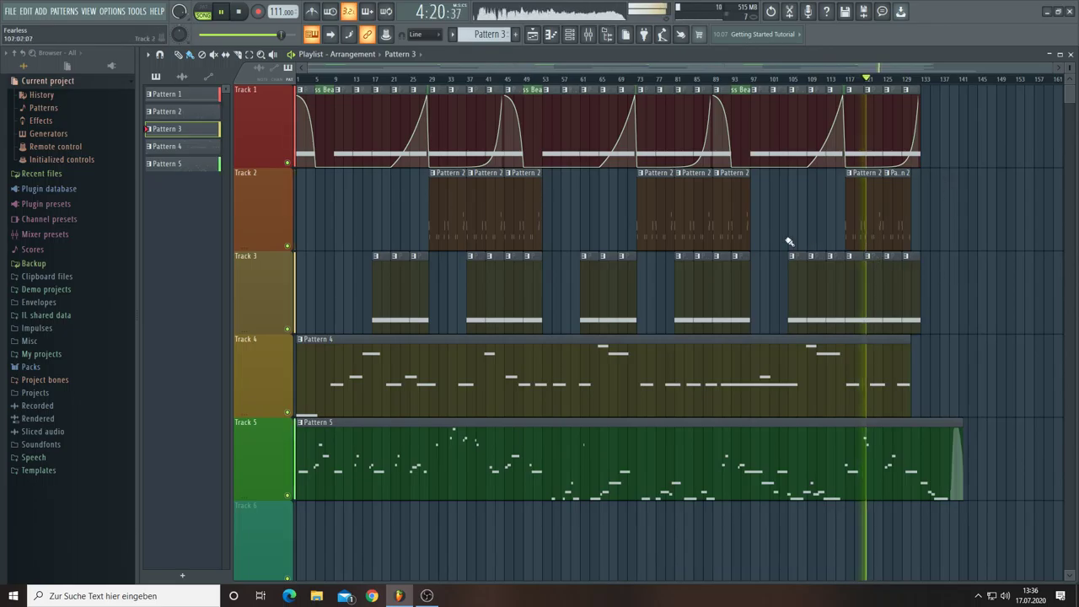
Step: Bring up the channel rack and switch to a new empty pattern, Pattern 6
key(F6)
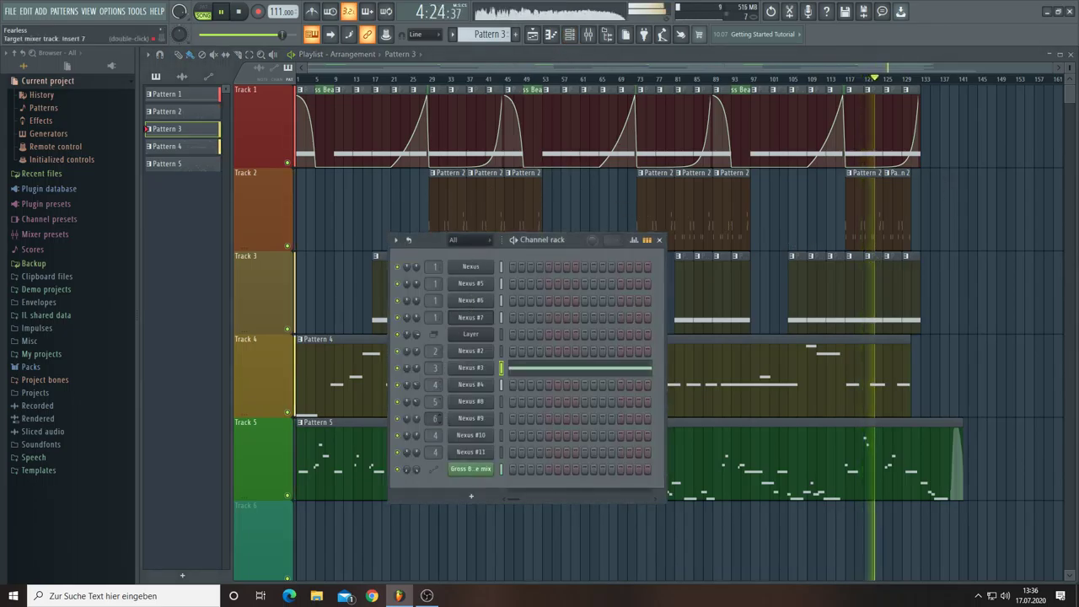
key(KP_Add)
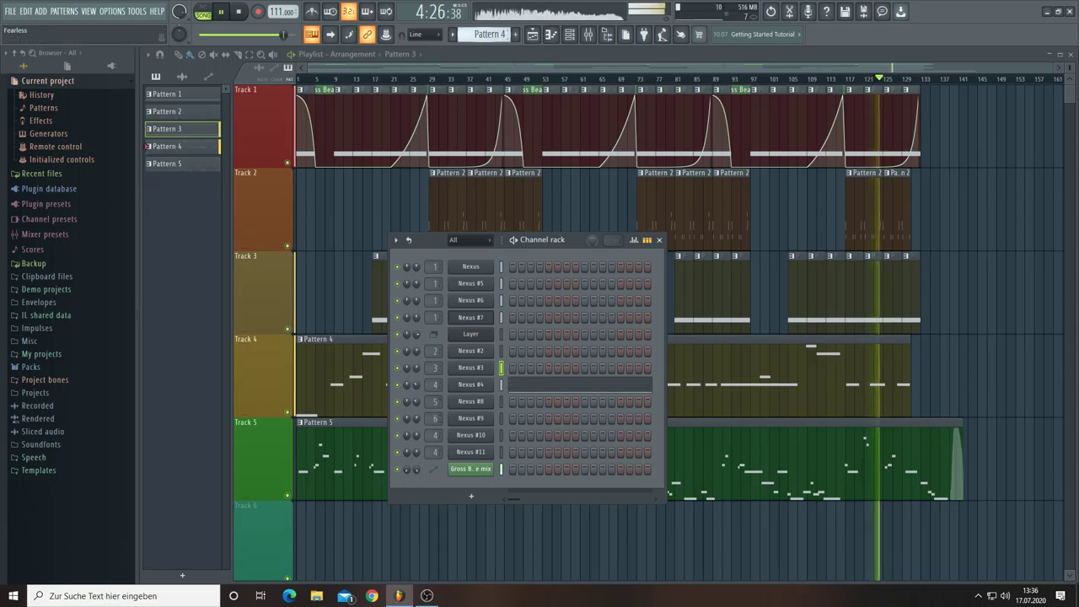
key(KP_Add)
key(KP_Add)
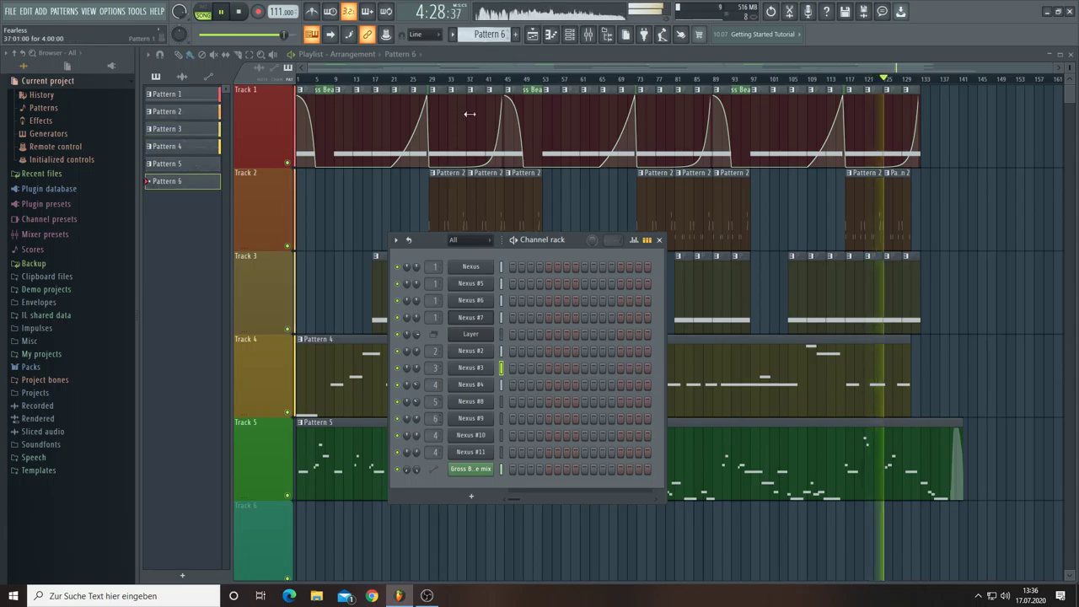
Step: Open the Nexus #9 instrument and load the preset DR Deep Boom Menu from the "Search: menu" category
click(469, 418)
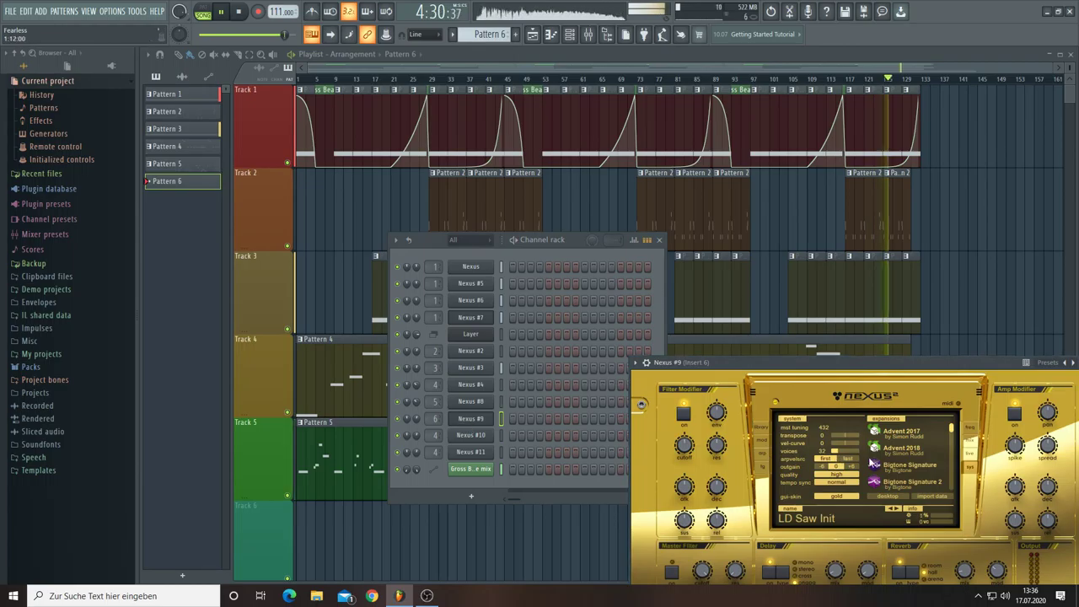
click(760, 427)
drag(833, 362, 704, 220)
drag(725, 287, 725, 343)
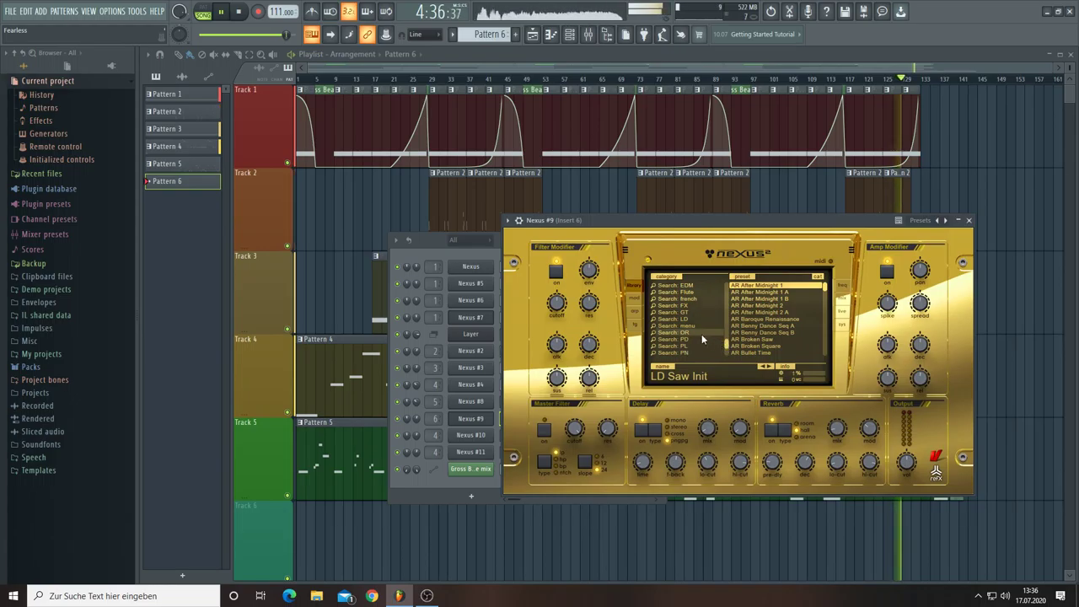
click(698, 326)
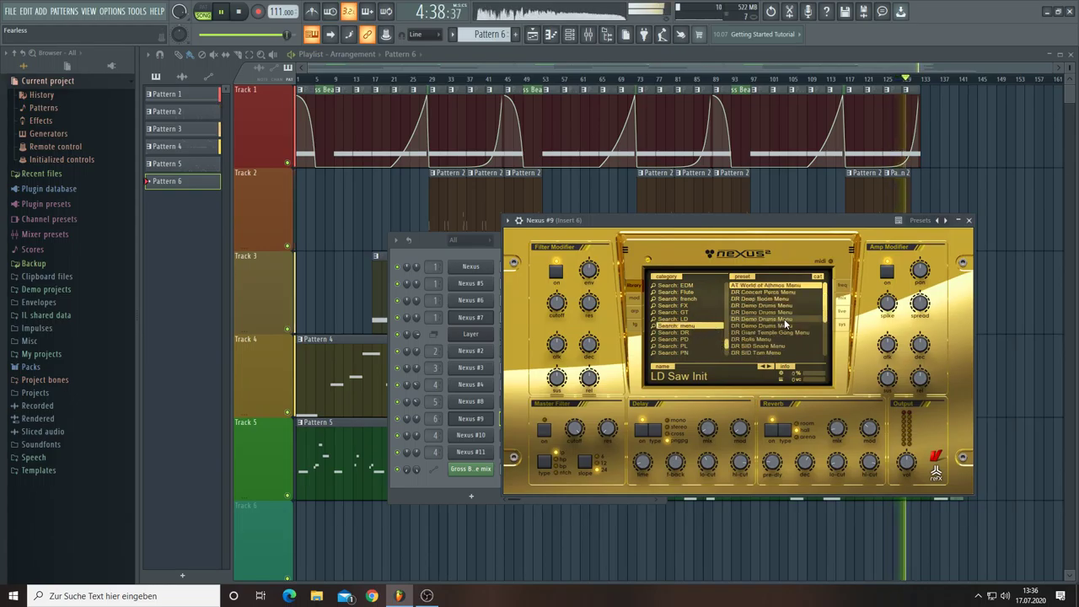
scroll(794, 338, down, 2)
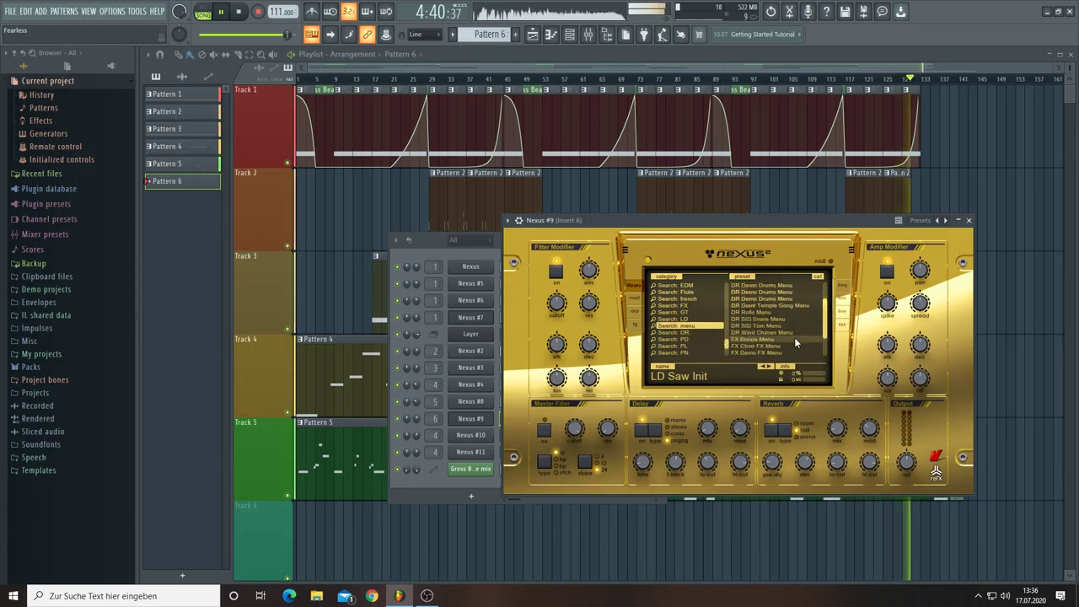
scroll(795, 337, down, 1)
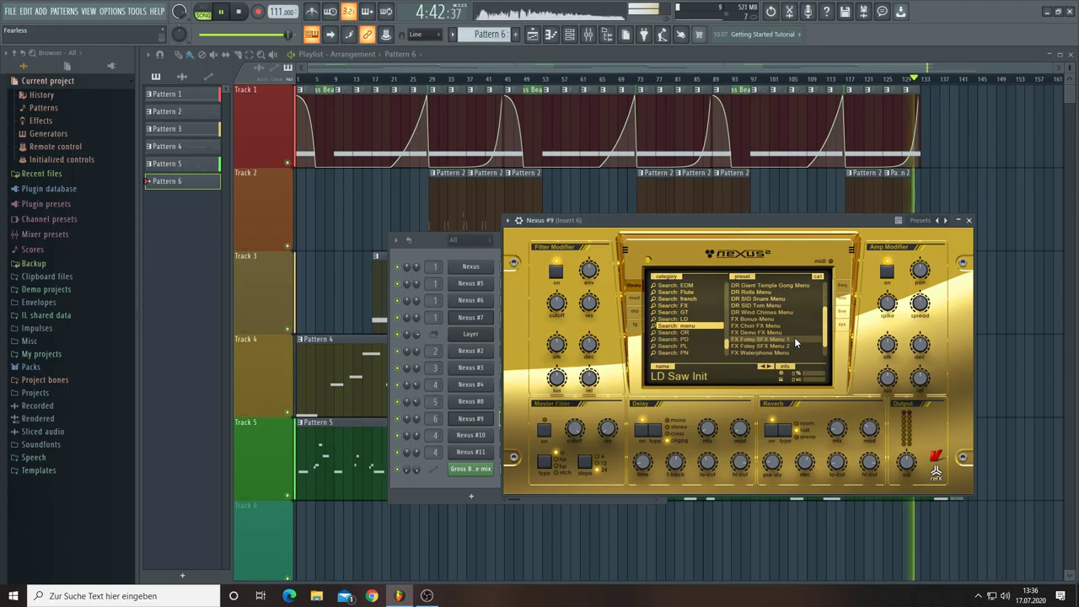
scroll(795, 337, up, 3)
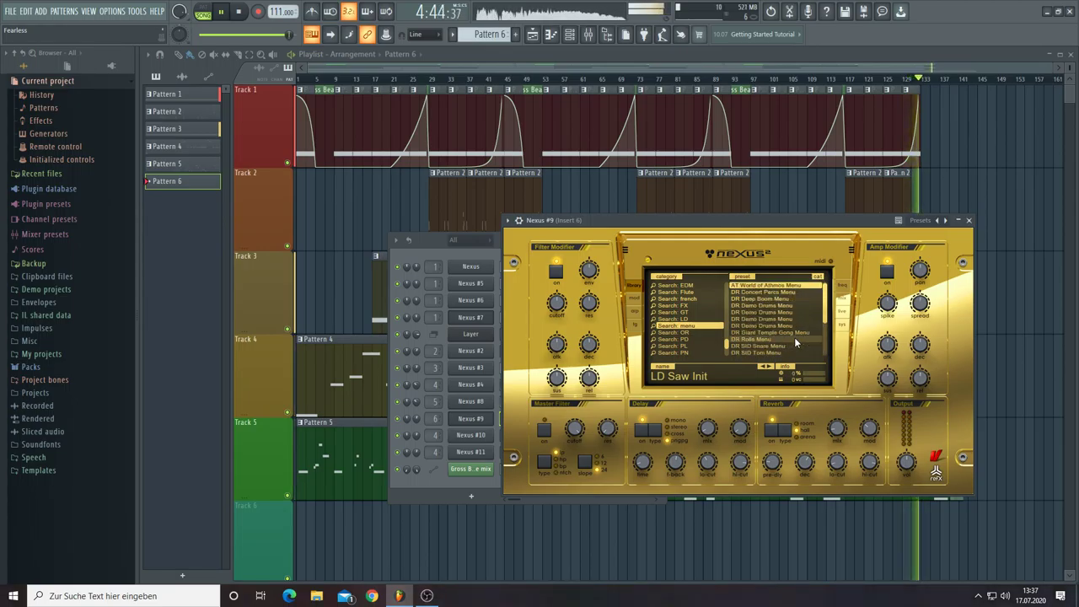
click(771, 297)
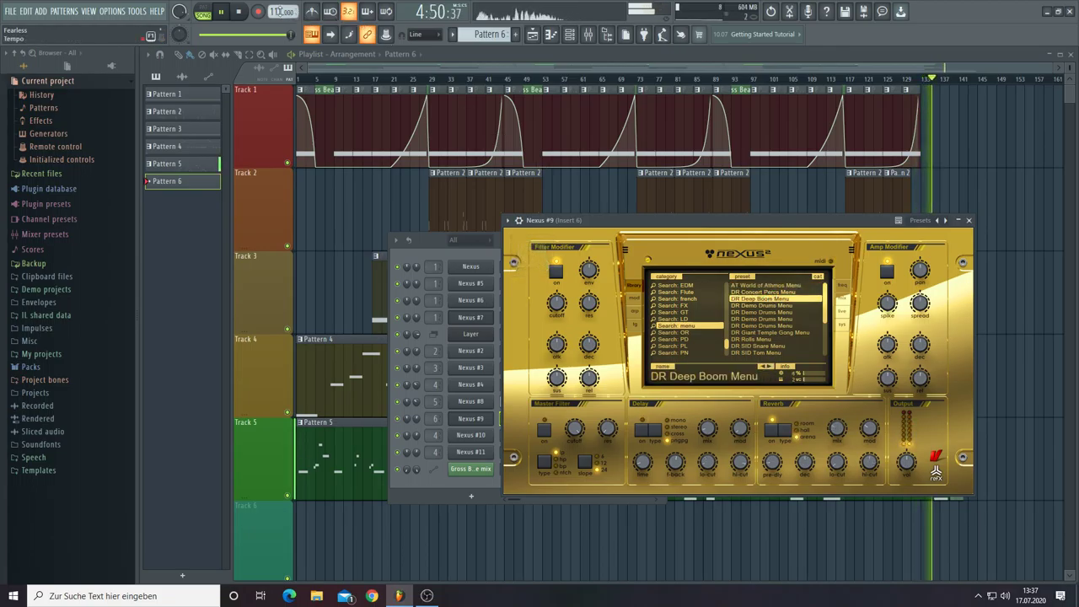
Step: Stop the song and audition the DR Deep Boom Menu sounds on individual notes from octave 5 up to F#6
click(240, 12)
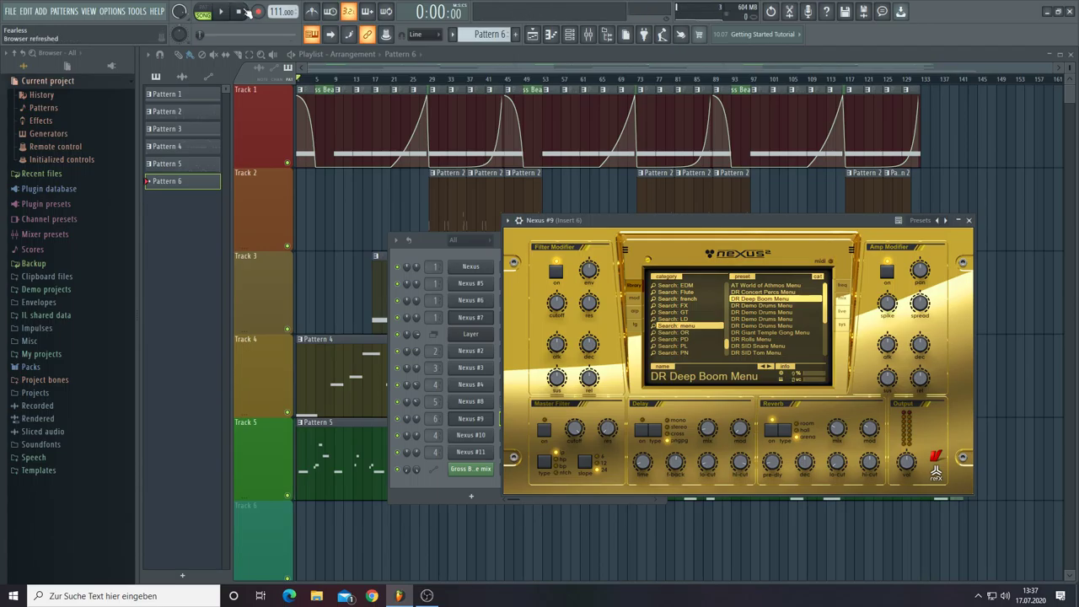
key(3)
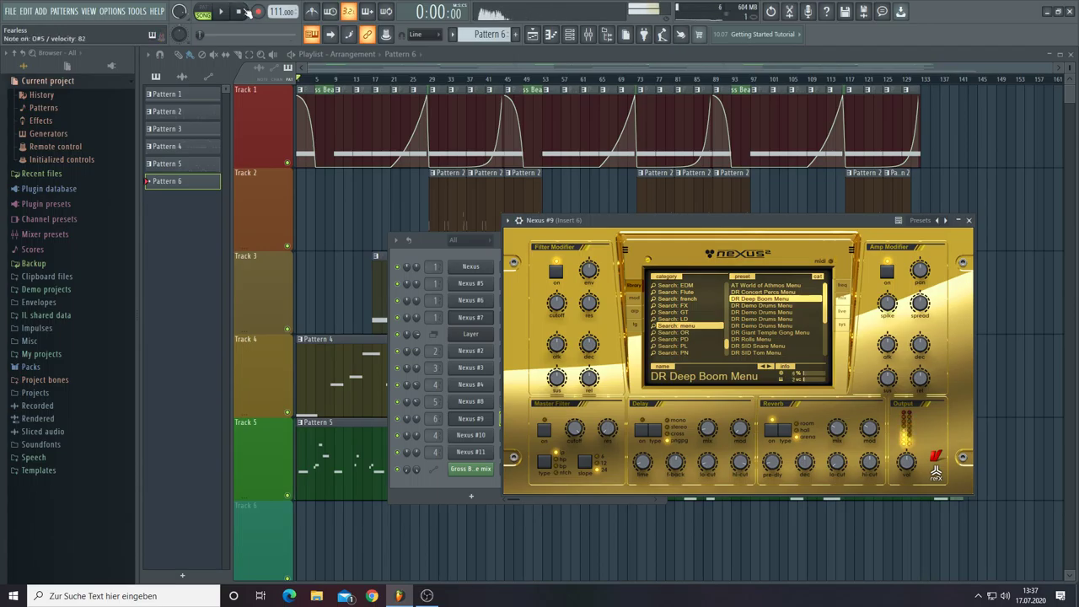
key(e)
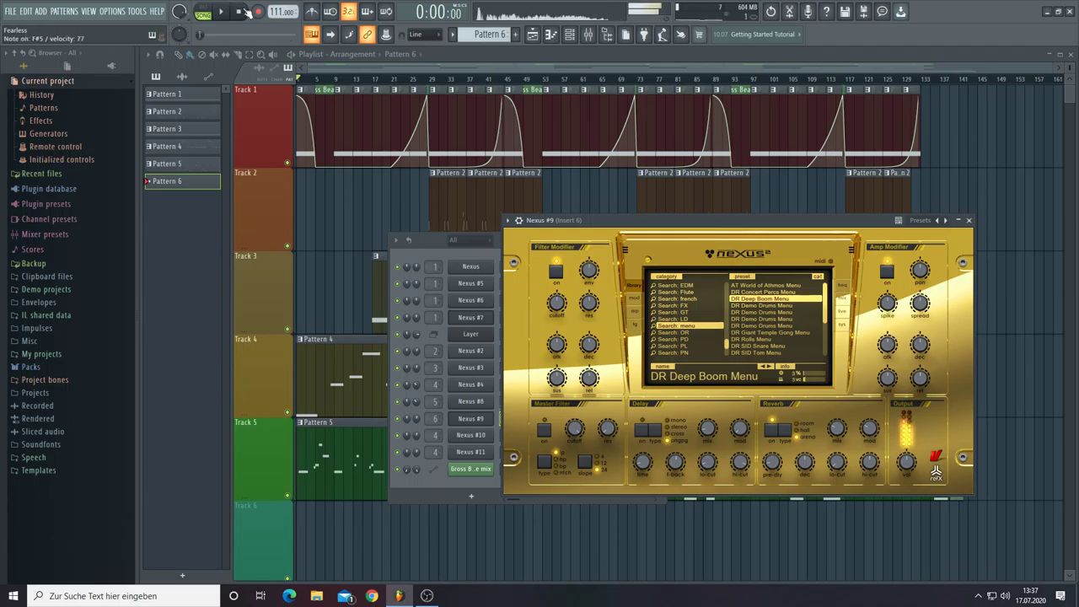
key(6)
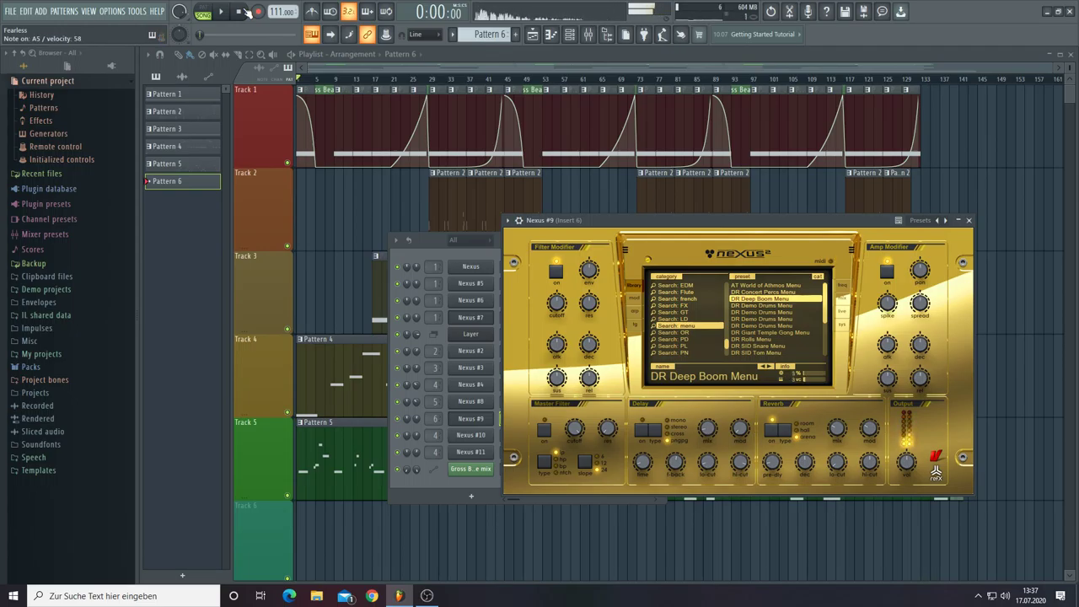
key(9)
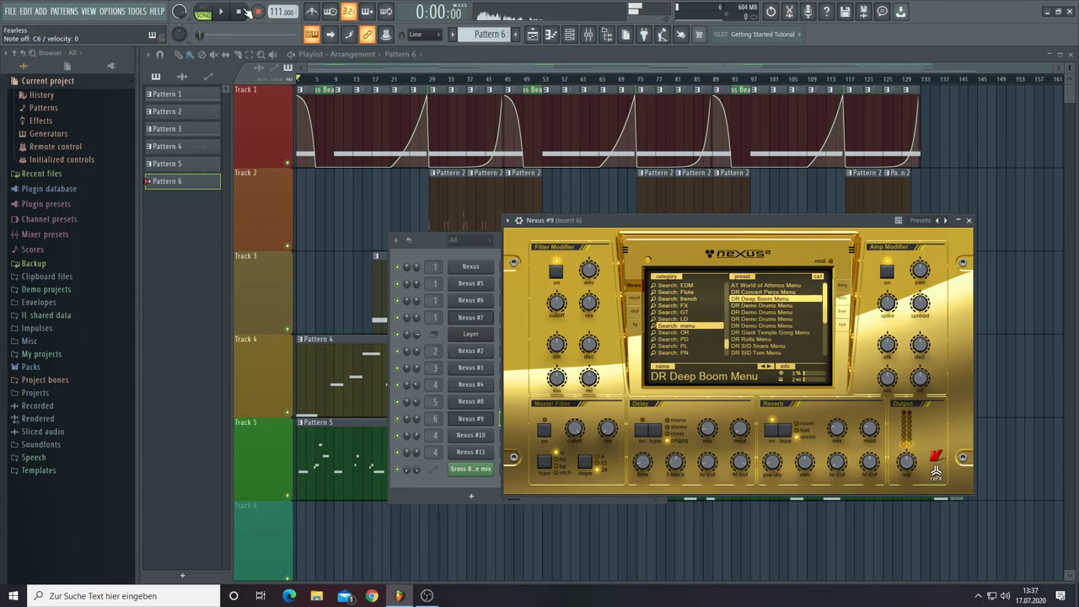
key(0)
key(i)
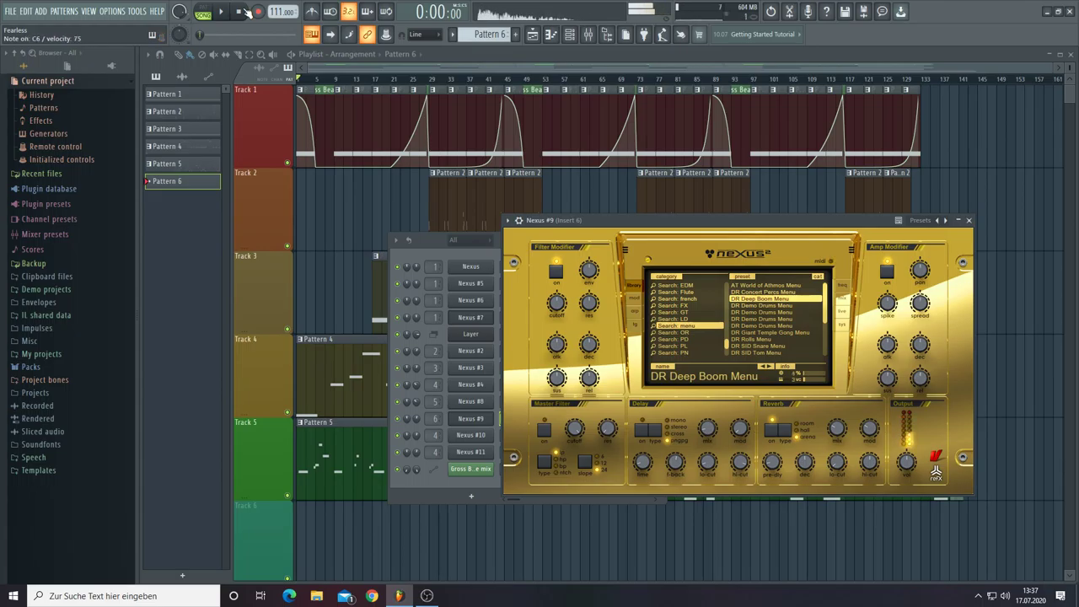
key(p)
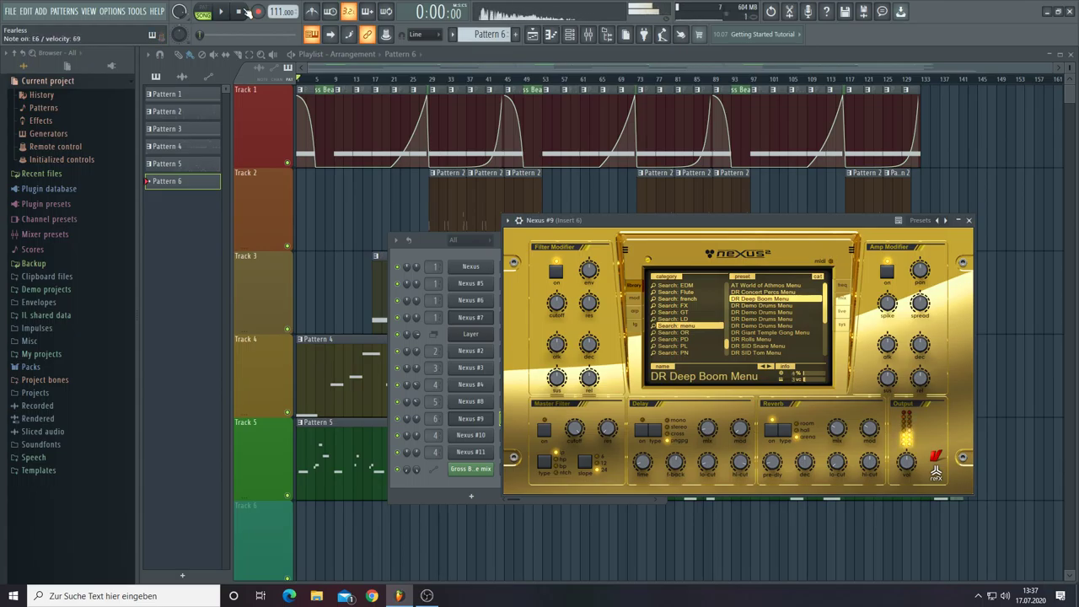
key(bracketleft)
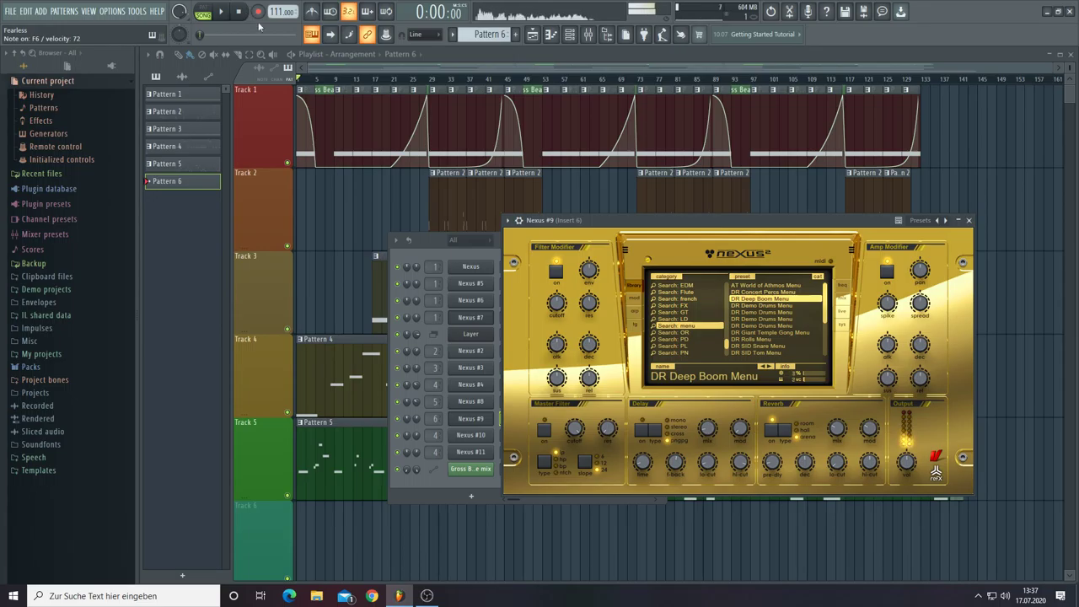
key(equal)
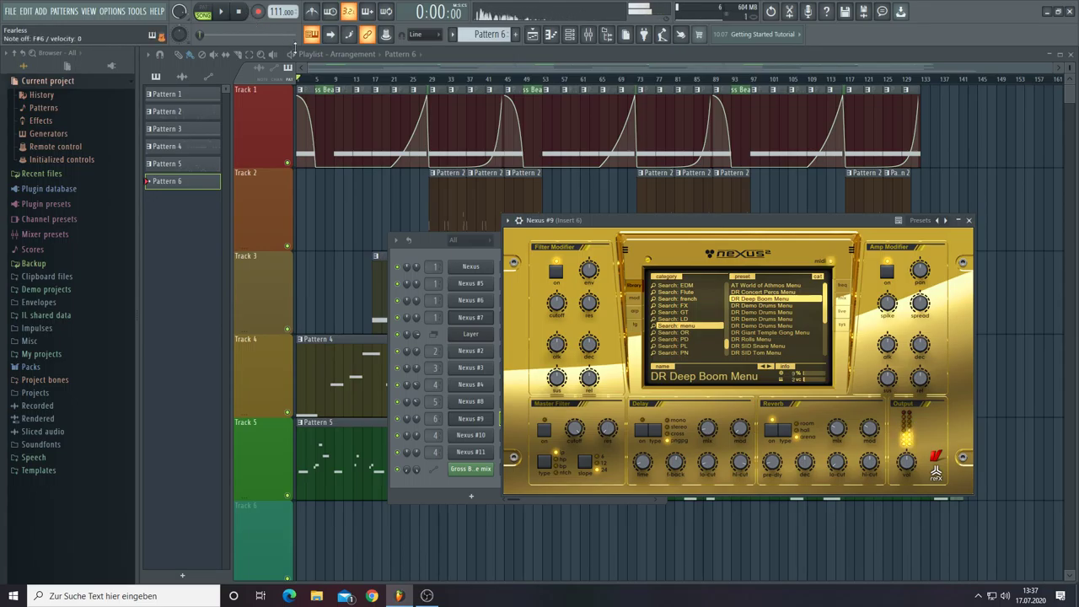
key(equal)
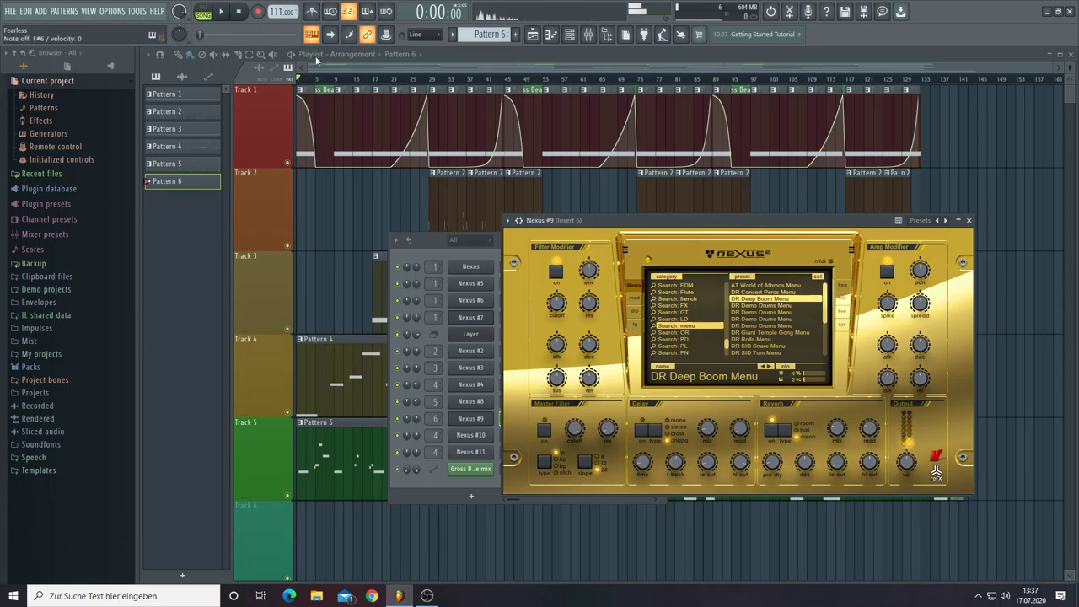
key(n)
key(n)
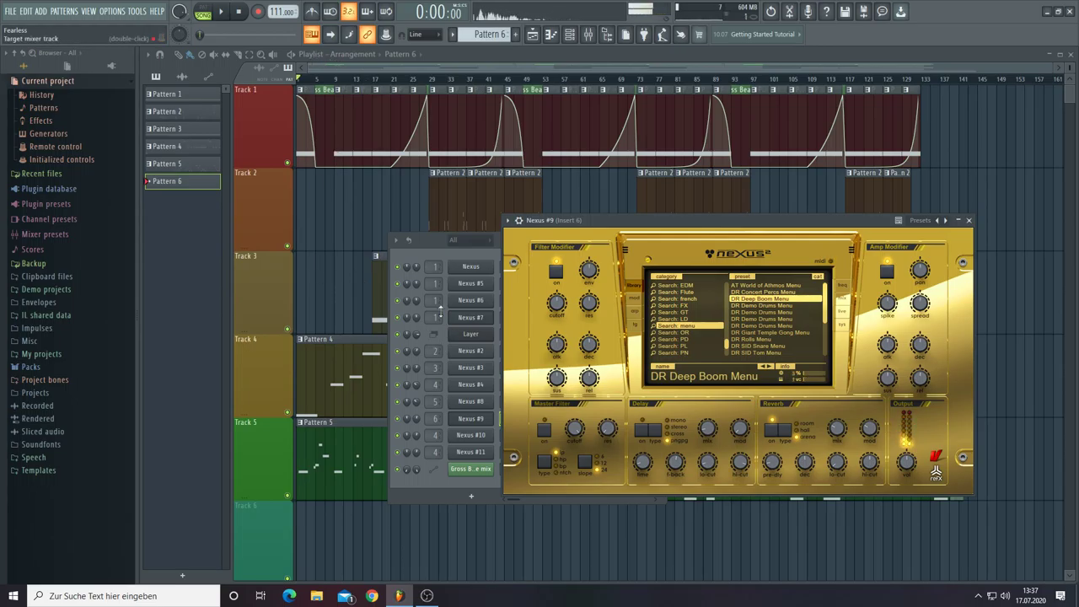
Step: Open the piano roll for Nexus #9 and stack four-bar notes on F#6, A5, D#5 and D5 starting at bar 1
right_click(482, 419)
click(540, 420)
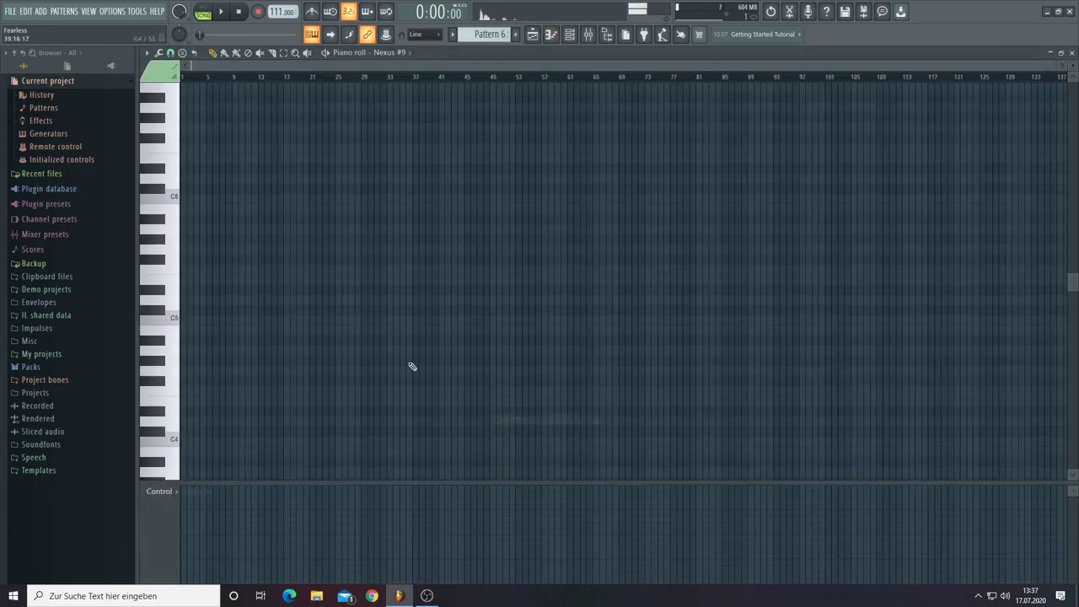
click(185, 139)
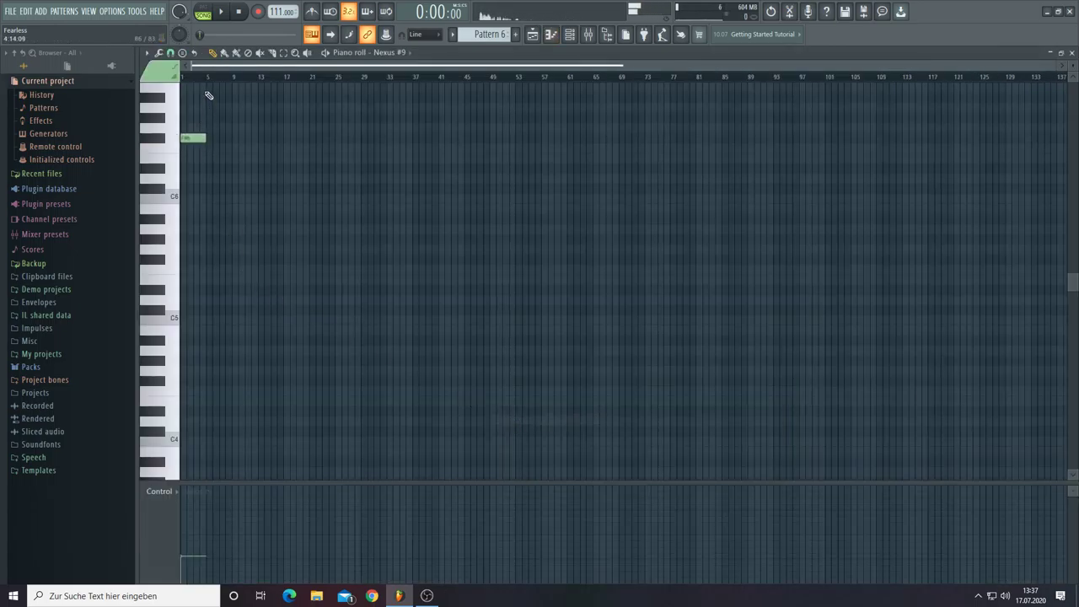
scroll(197, 82, up, 5)
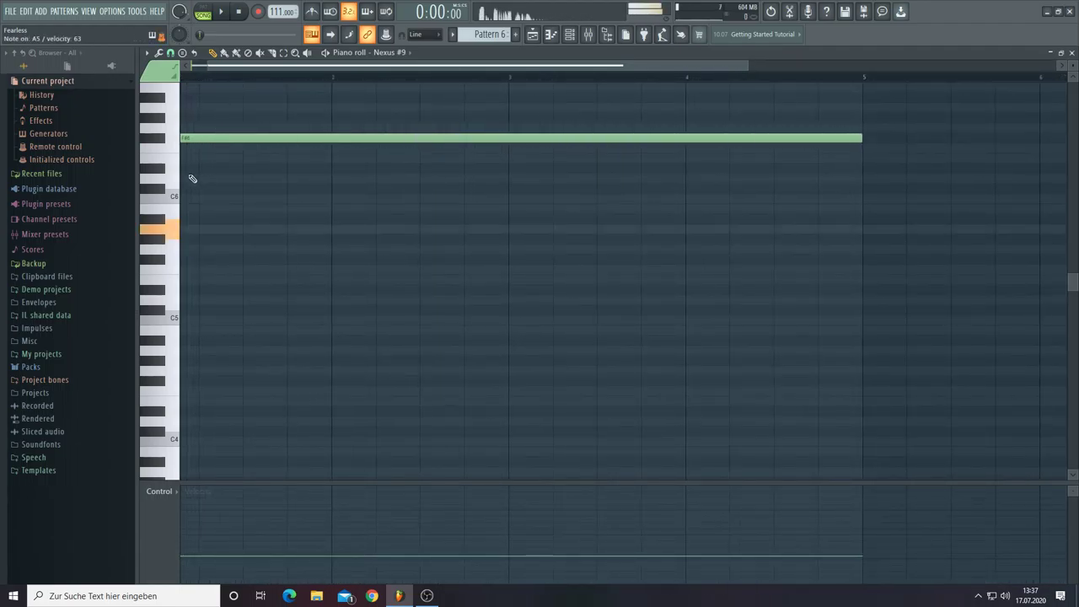
click(200, 229)
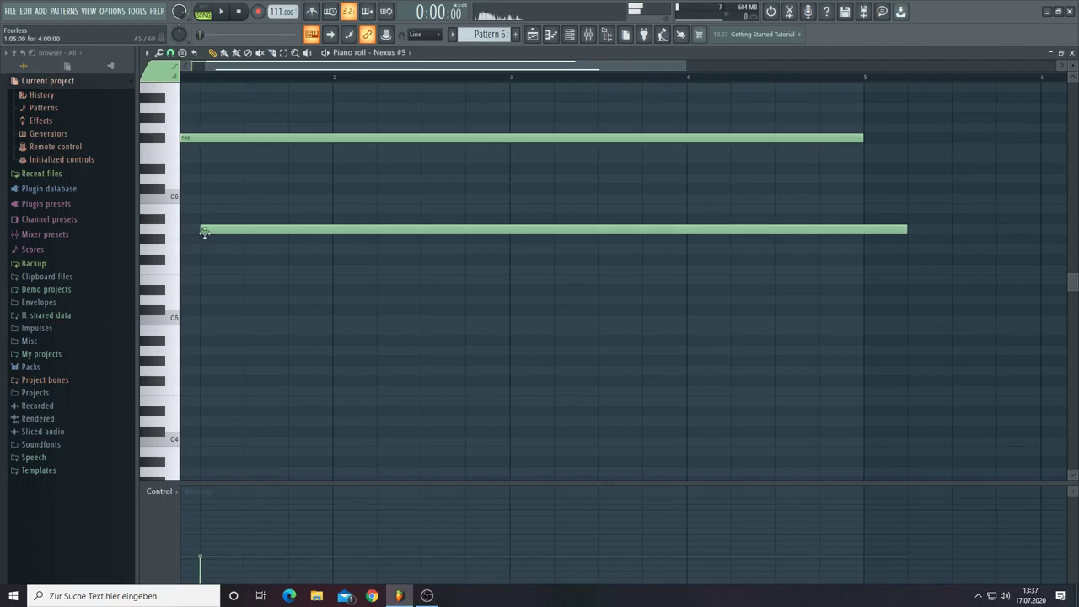
drag(201, 229, 182, 230)
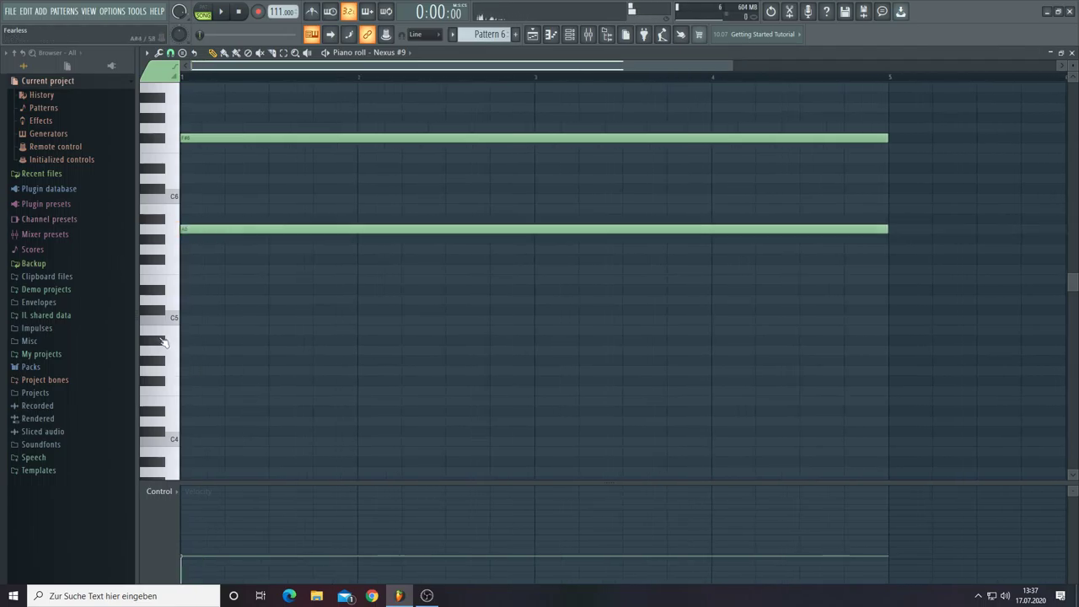
click(164, 293)
click(184, 290)
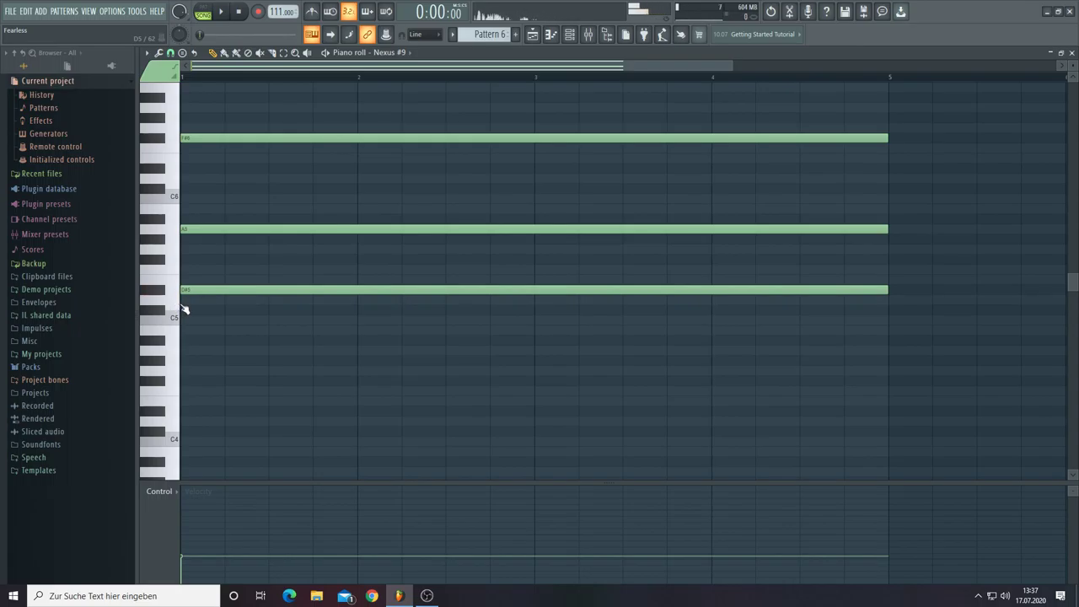
click(184, 301)
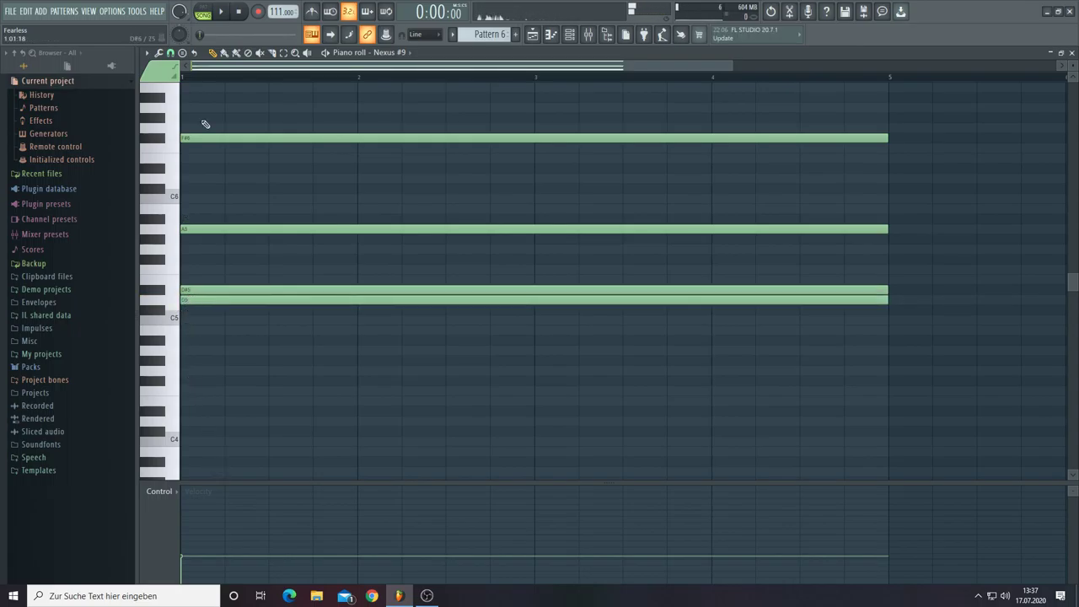
Step: Audition Pattern 6 on its own and lower the velocity of its stacked Nexus #9 notes
click(211, 14)
click(221, 12)
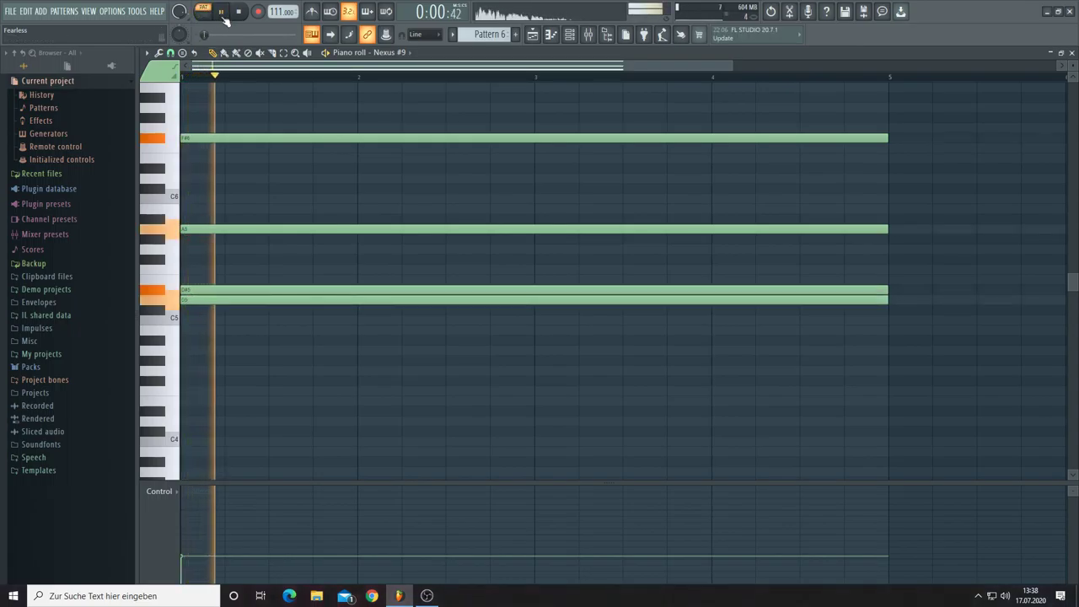
drag(184, 540, 181, 571)
key(space)
key(space)
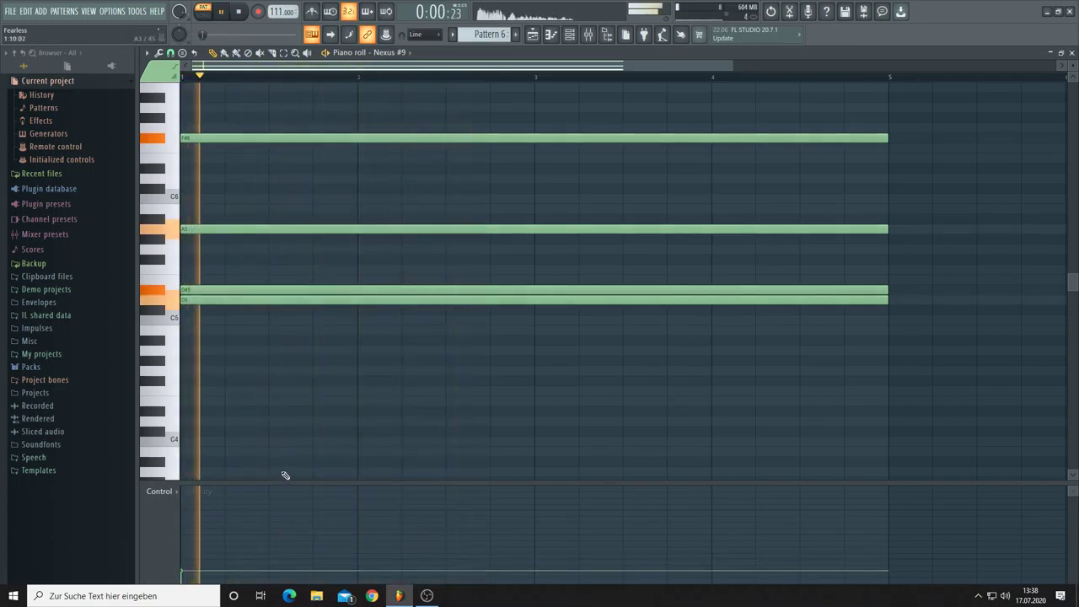
Step: Show the playlist arrangement and place Pattern 6 clips on Track 6 at bars 5 and 49
click(532, 33)
scroll(363, 75, up, 6)
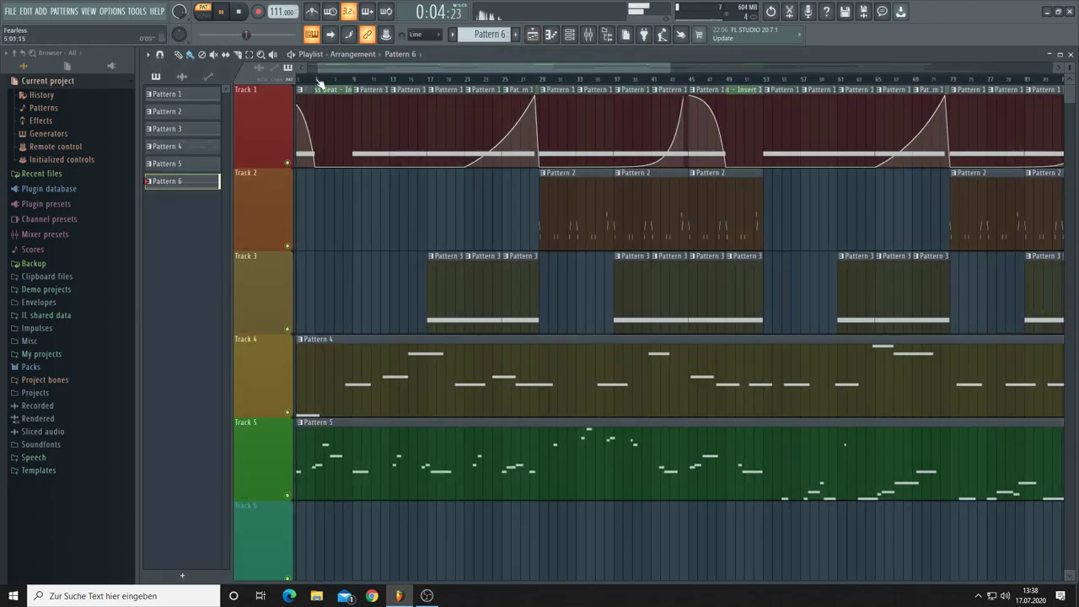
drag(362, 71, 301, 67)
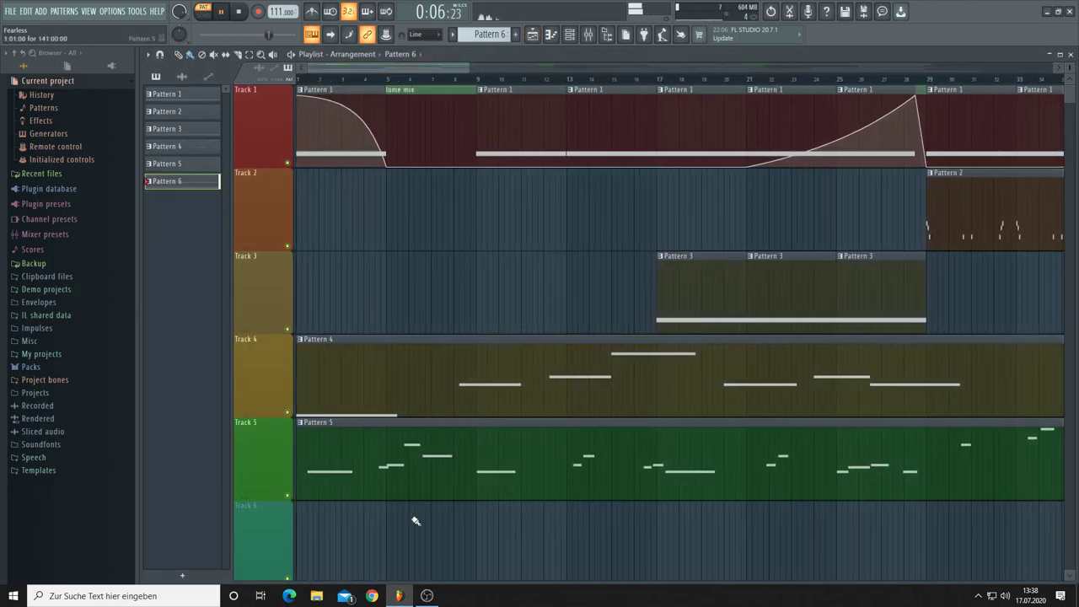
drag(457, 70, 629, 70)
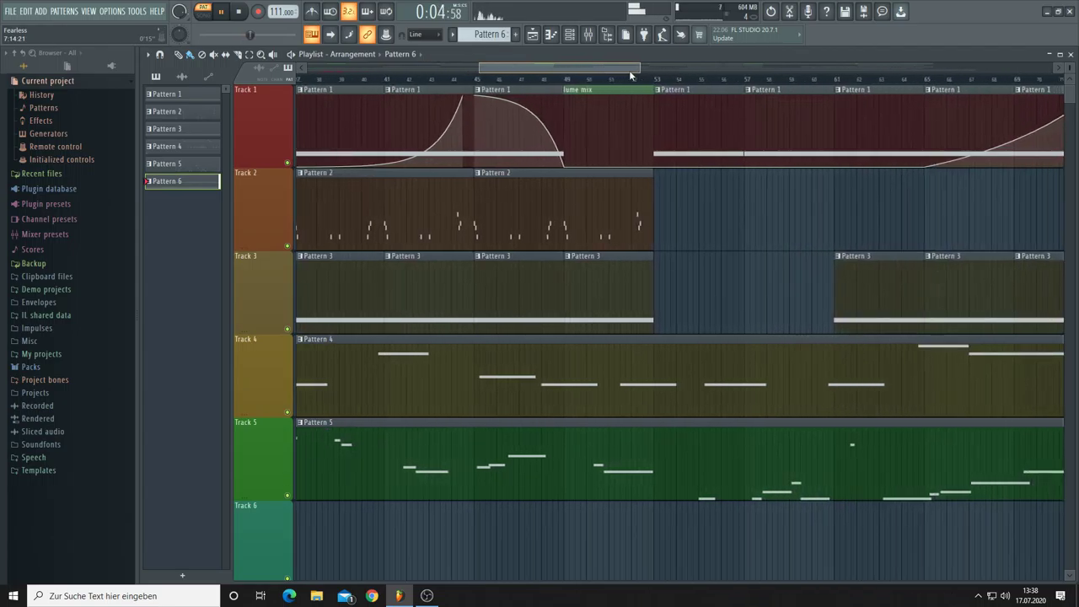
click(571, 540)
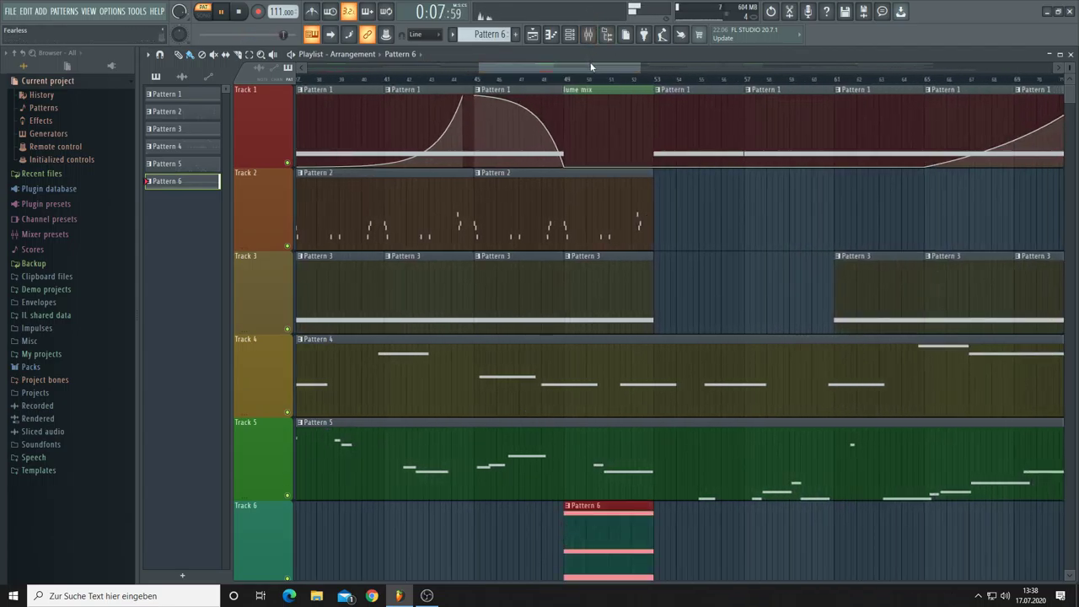
Step: Place two more Pattern 6 clips on Track 6 at bars 93 and 133
drag(590, 64, 774, 237)
click(714, 538)
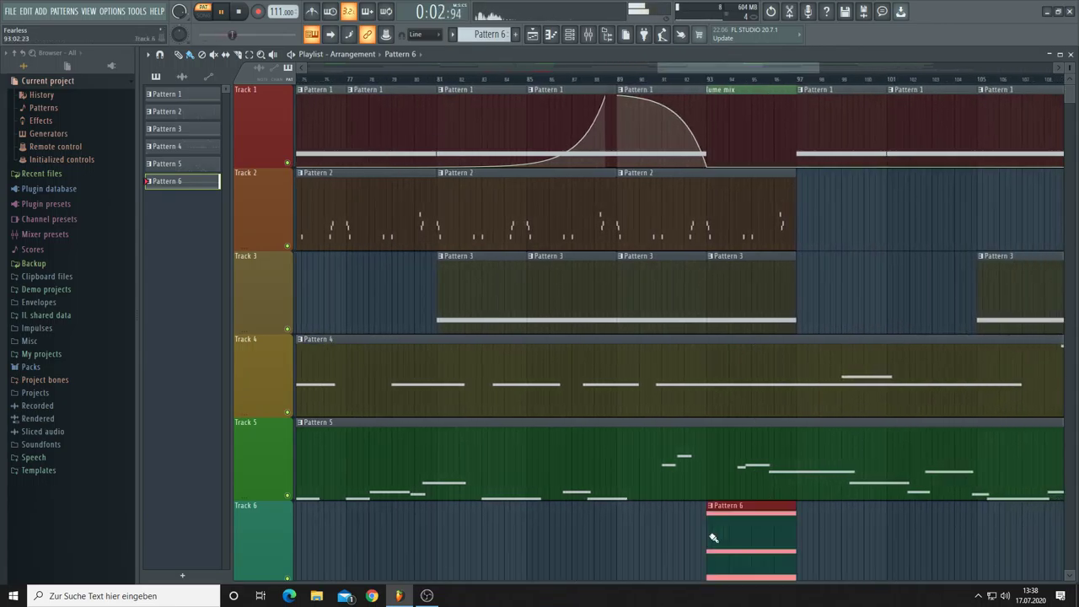
drag(707, 67, 884, 84)
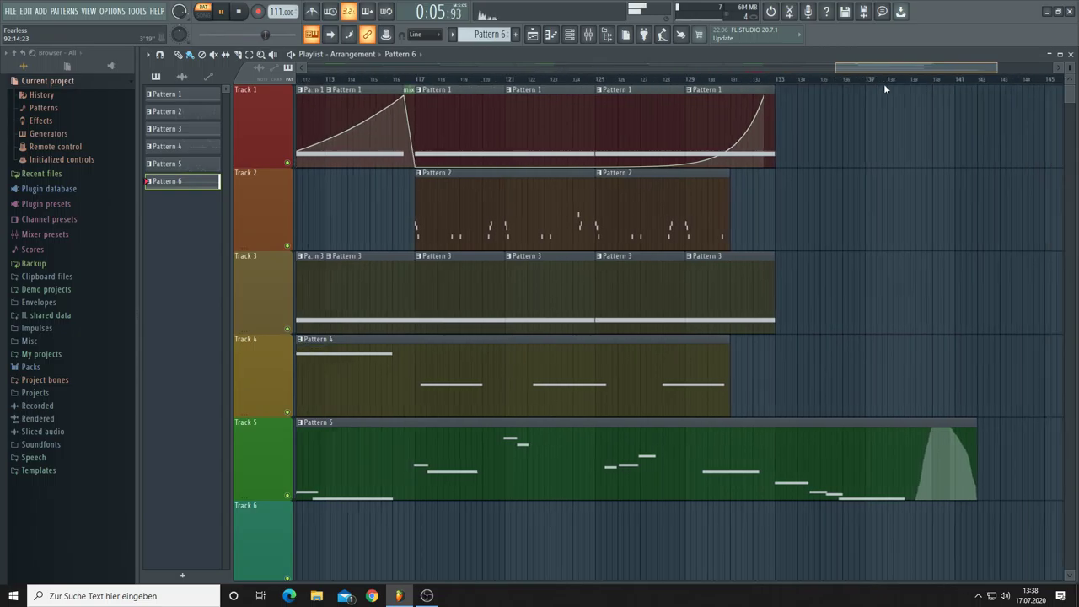
click(764, 544)
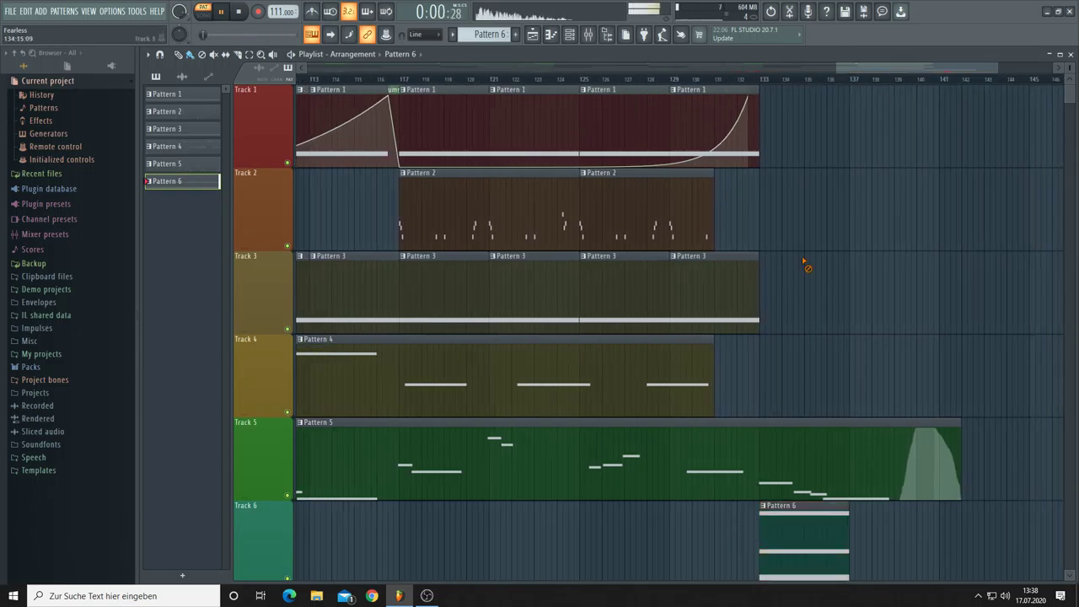
drag(835, 66, 119, 109)
Step: Play the full song from the start with the channel rack in view to judge the deep boom hits
key(F6)
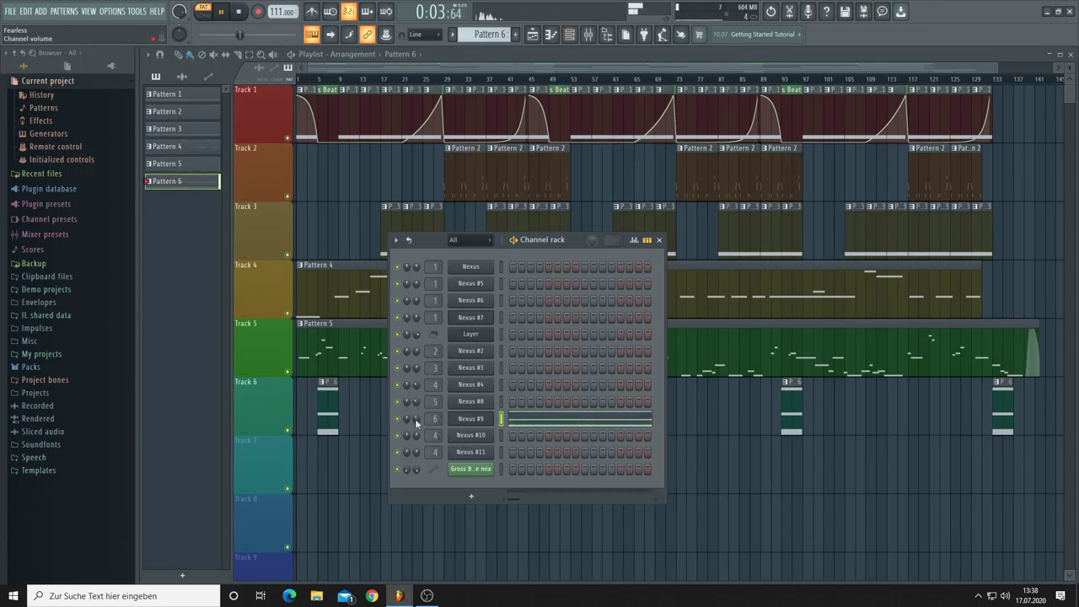
click(204, 13)
click(341, 69)
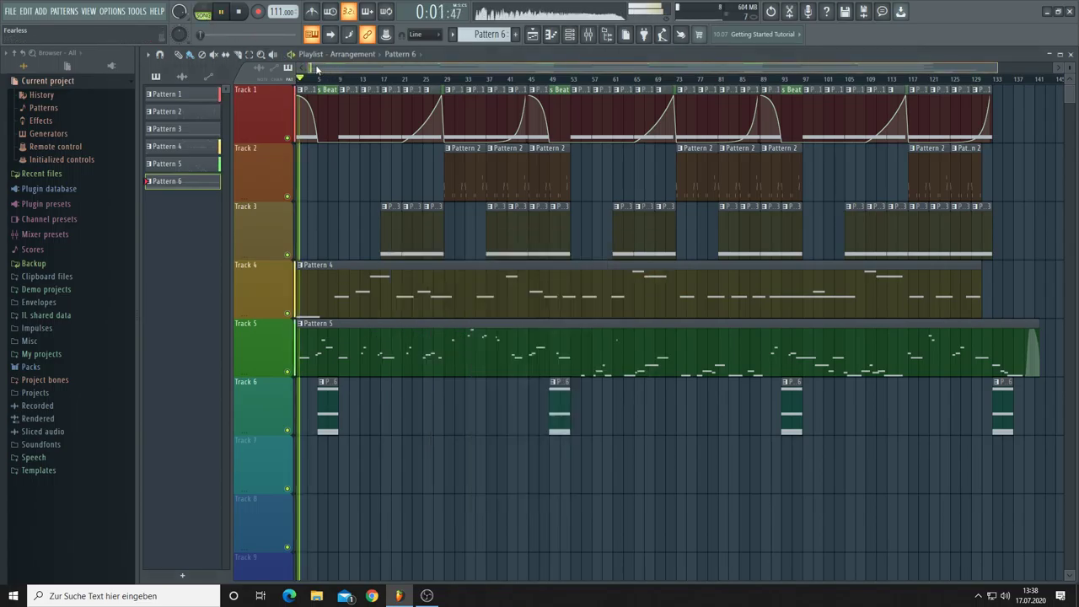
click(570, 34)
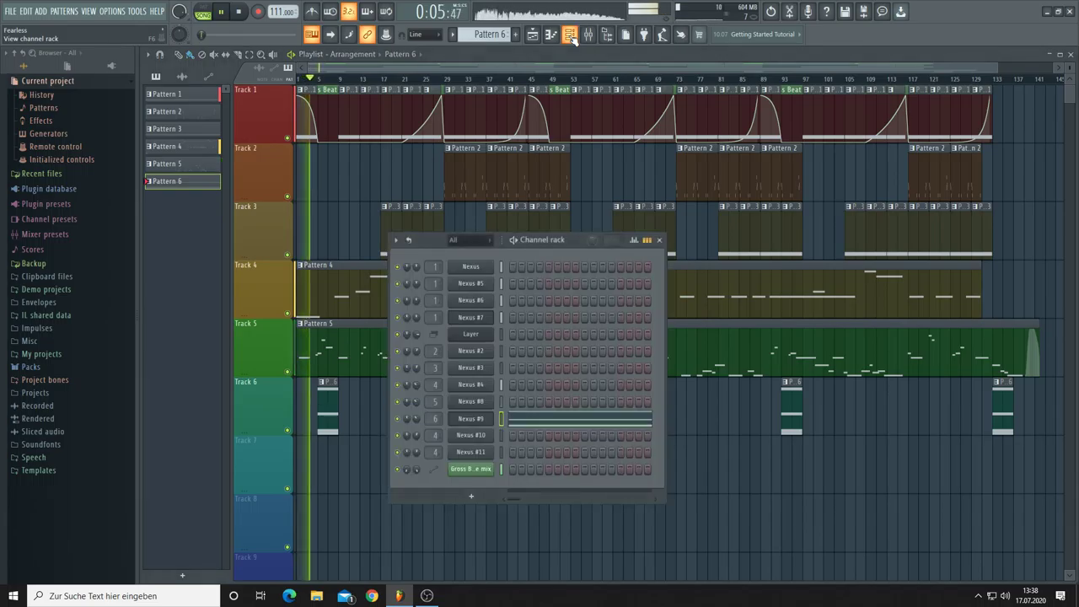
drag(534, 247, 545, 272)
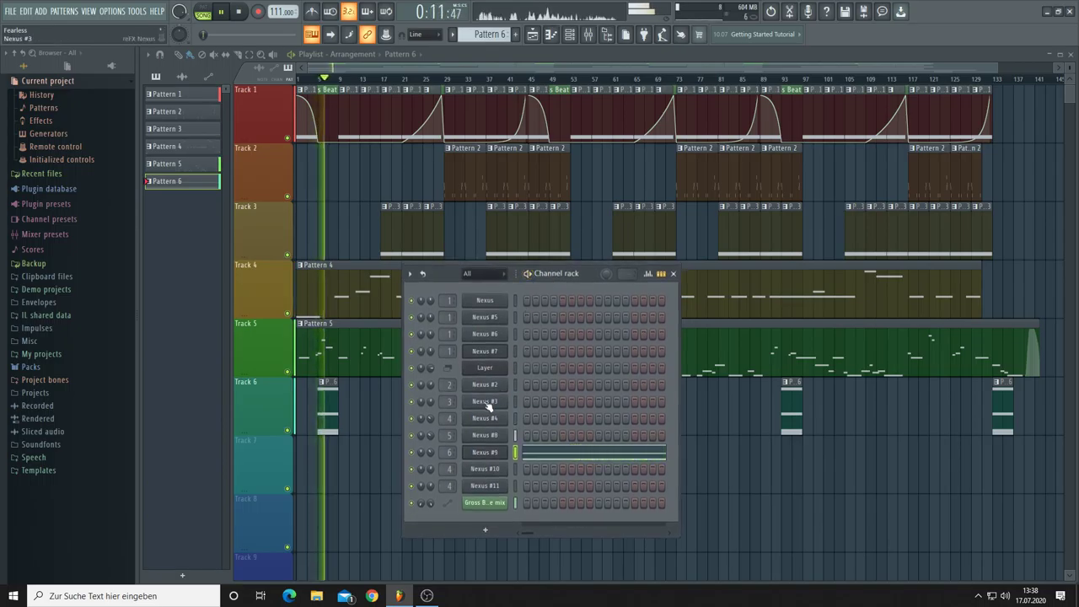
Step: Lower the Nexus #9 channel volume to about 15% and replay the song's opening
key(space)
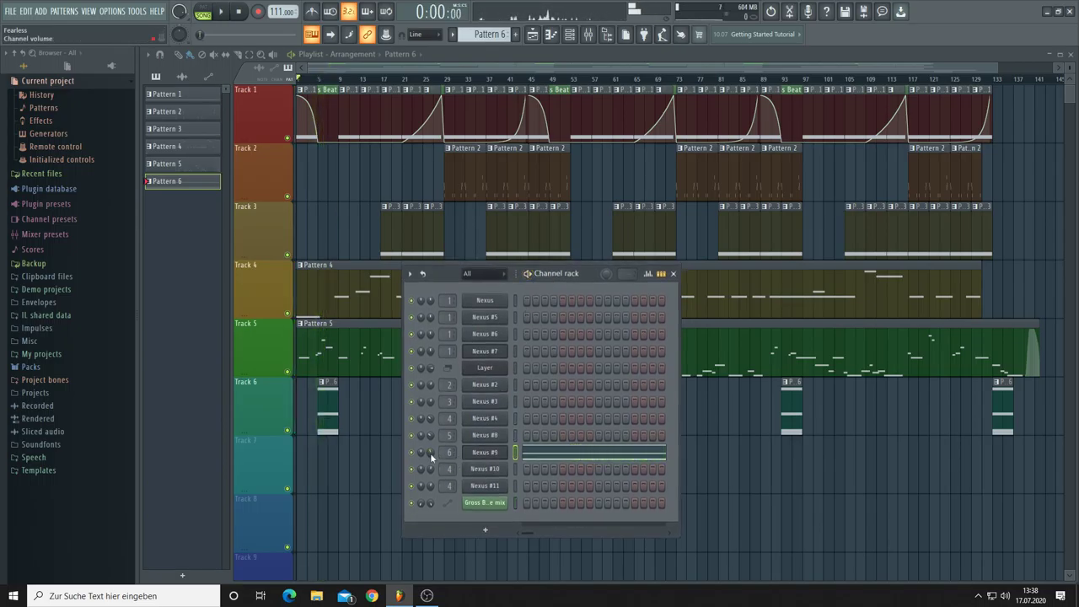
key(space)
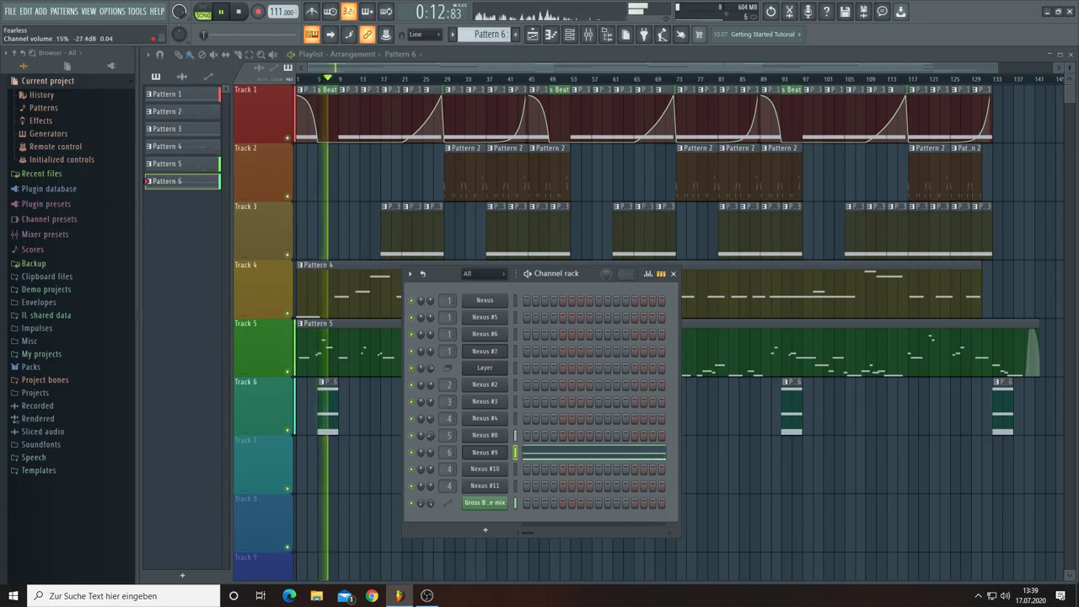
key(space)
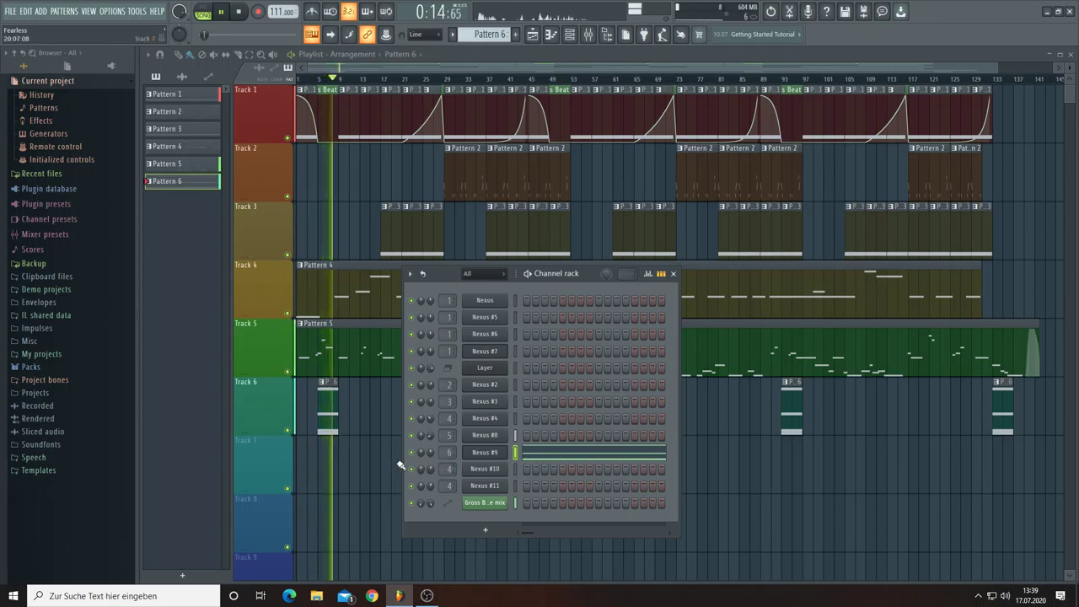
key(F6)
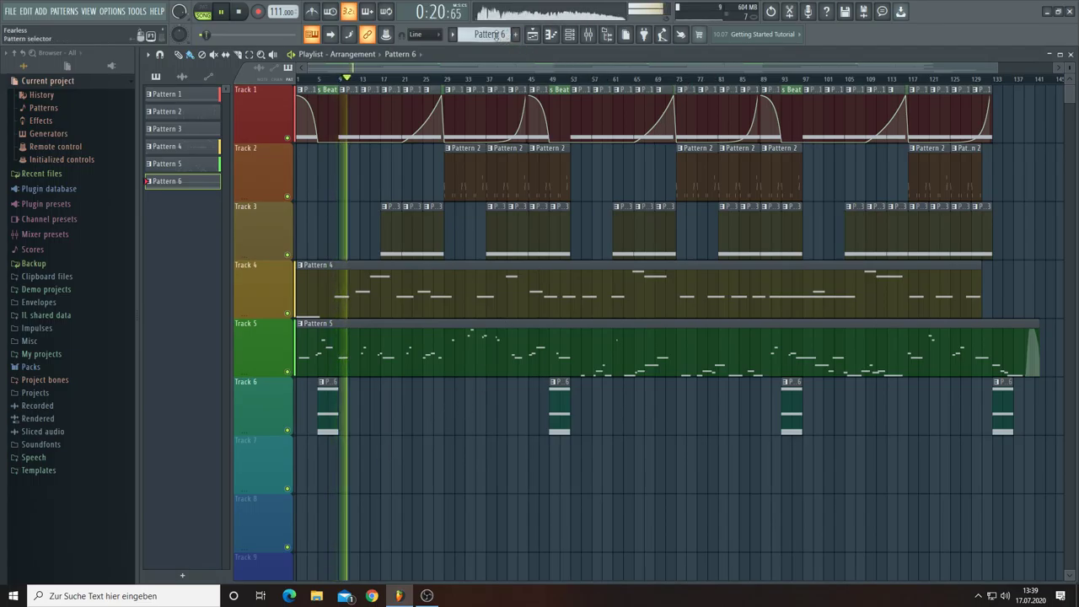
Step: Create an empty Pattern 7 and open the Nexus #10 instrument, routed to mixer track 7
key(F4)
click(580, 33)
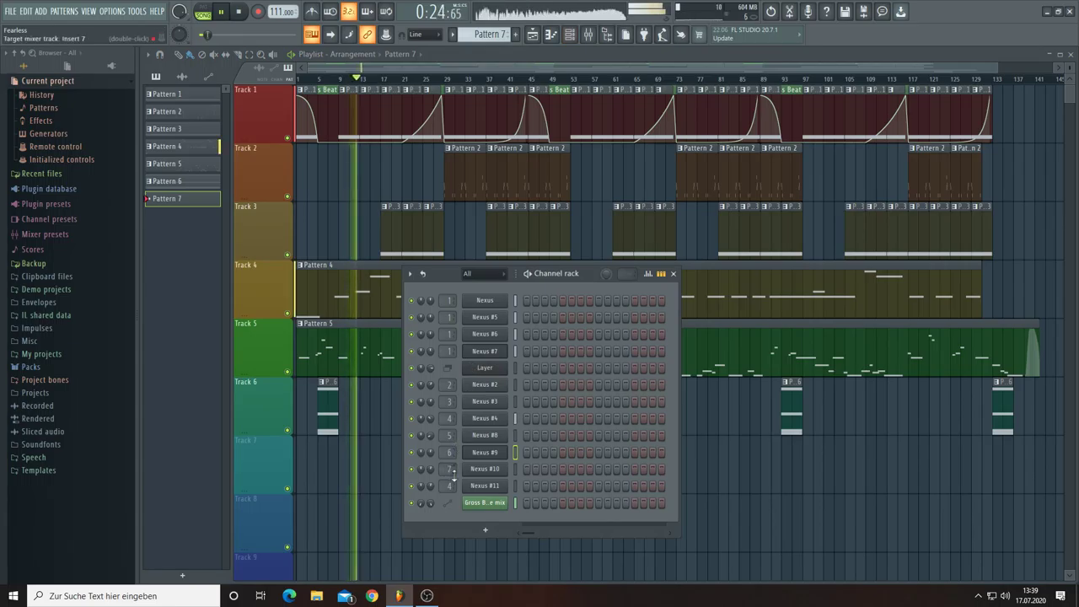
click(485, 469)
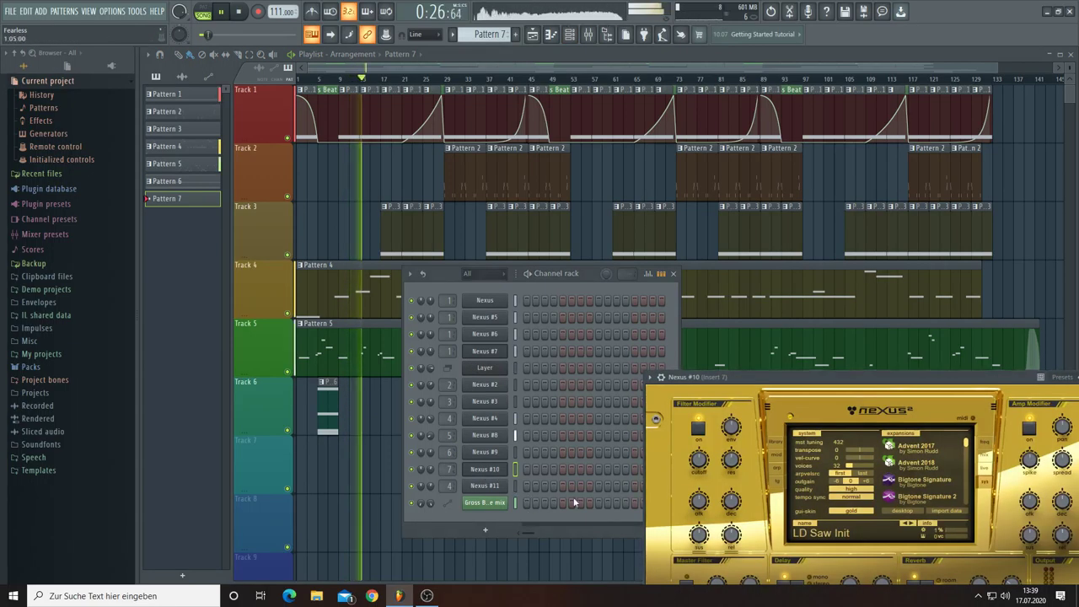
Step: Load the LD Magnatron preset from the XP Dance 2 category into Nexus #10
click(776, 443)
drag(793, 384, 658, 266)
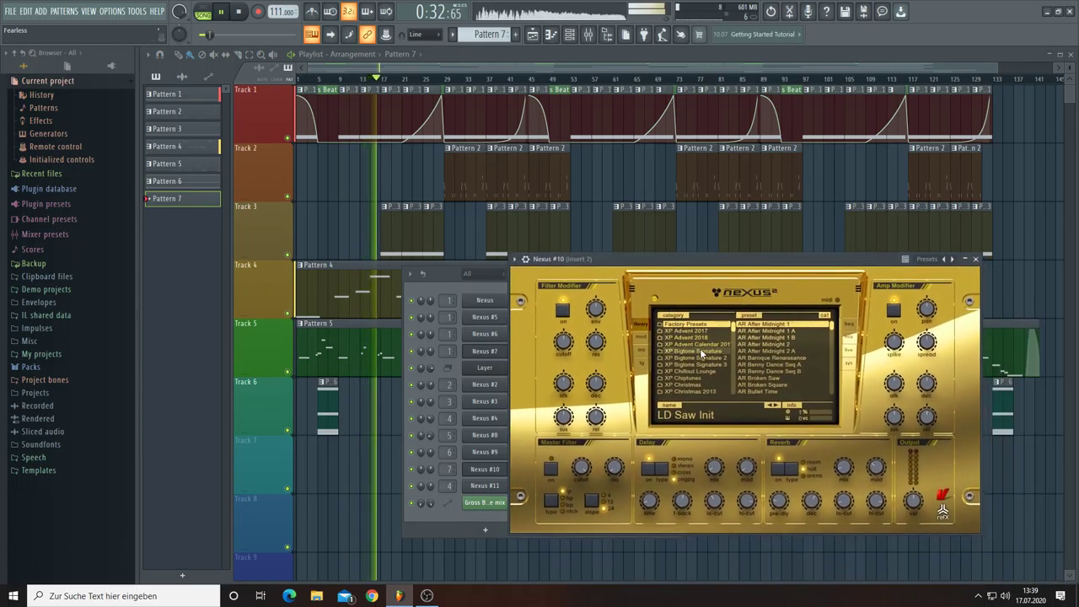
scroll(708, 361, down, 5)
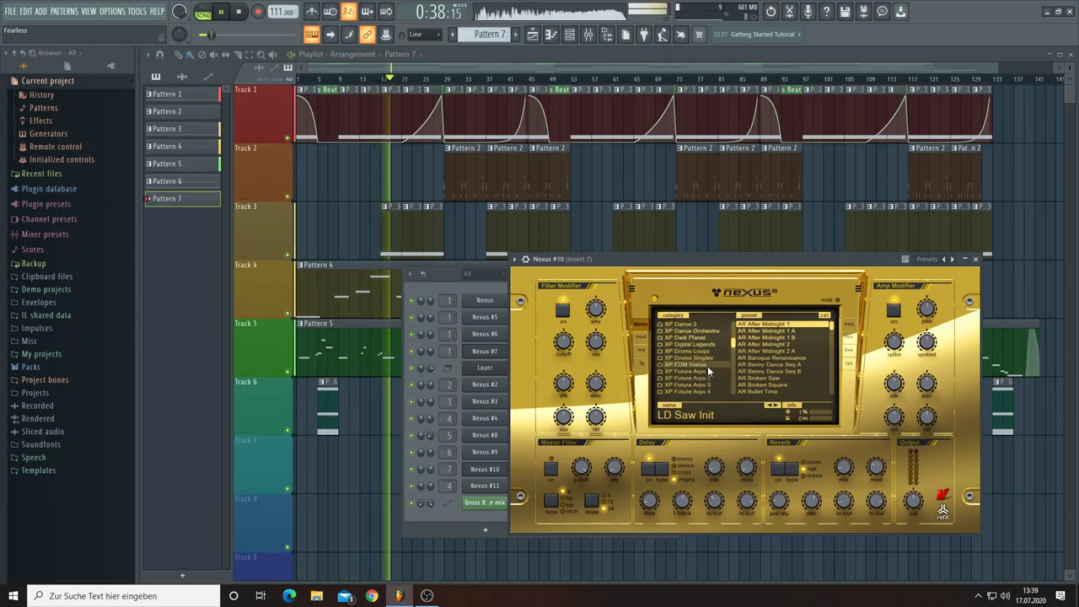
click(693, 326)
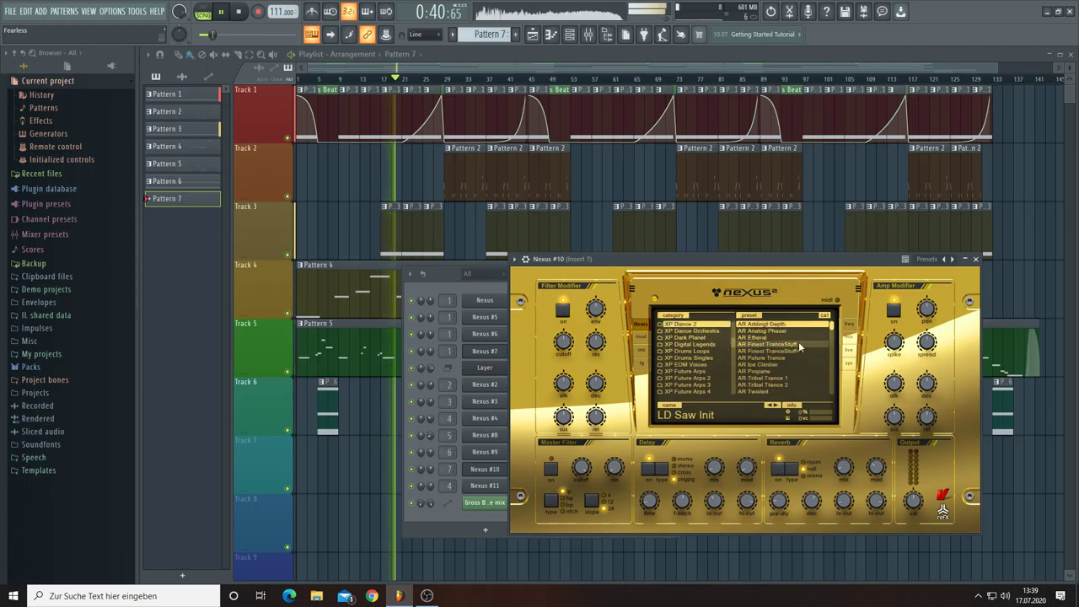
drag(832, 325, 835, 361)
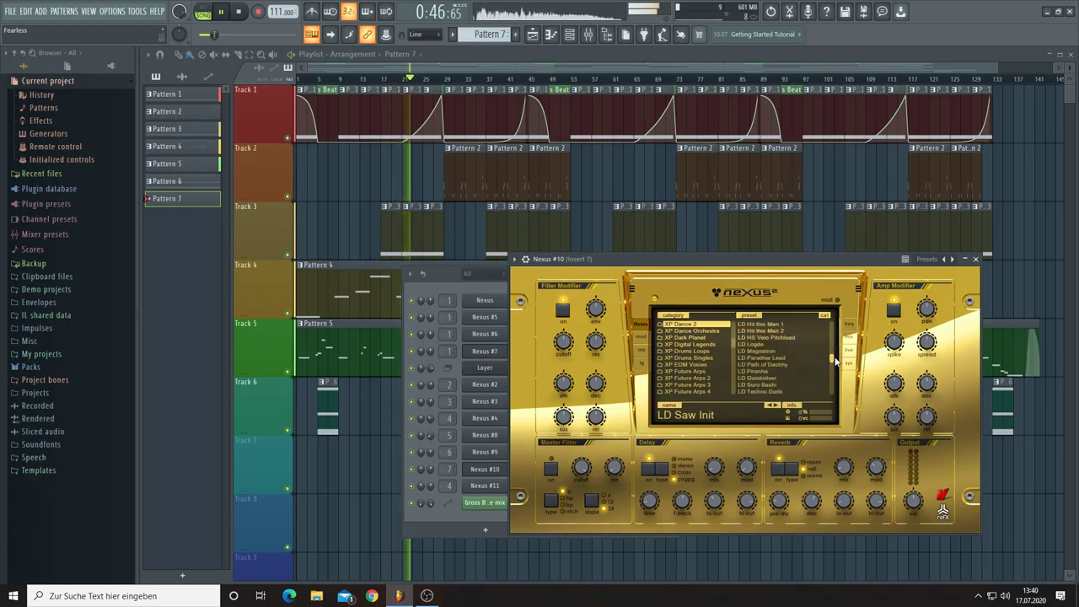
click(763, 351)
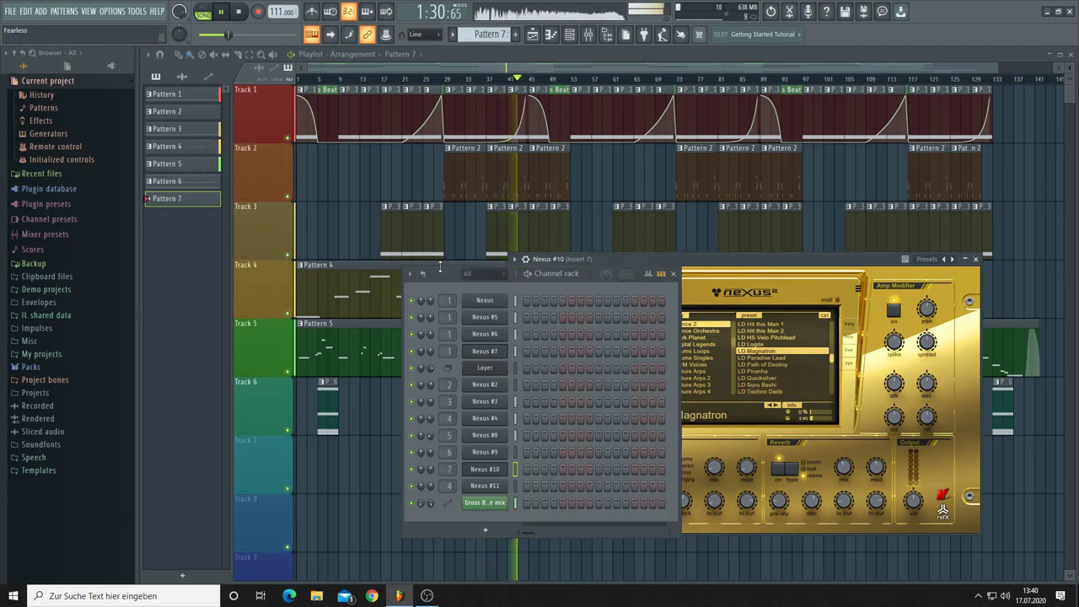
Step: Open the piano roll for Nexus #10 and add a C#5 note at bar 1, one beat long
click(510, 468)
right_click(510, 468)
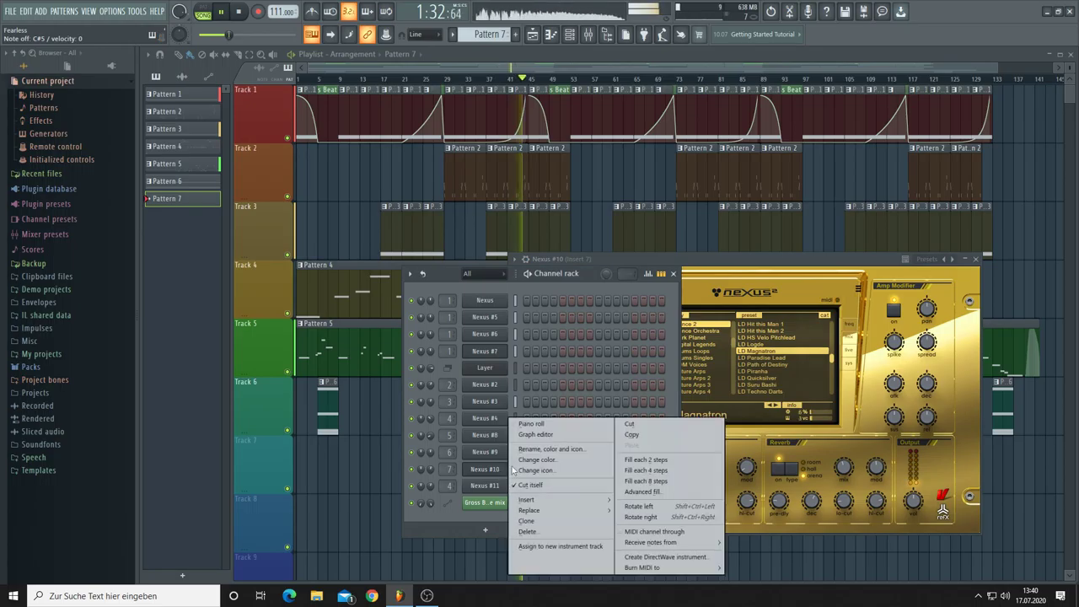
click(533, 425)
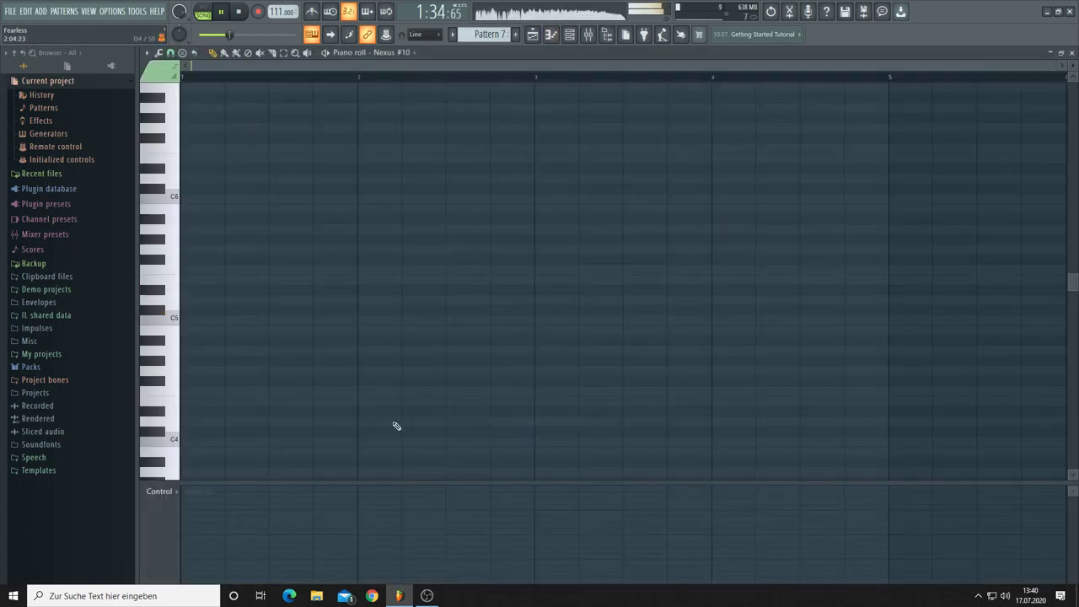
click(183, 311)
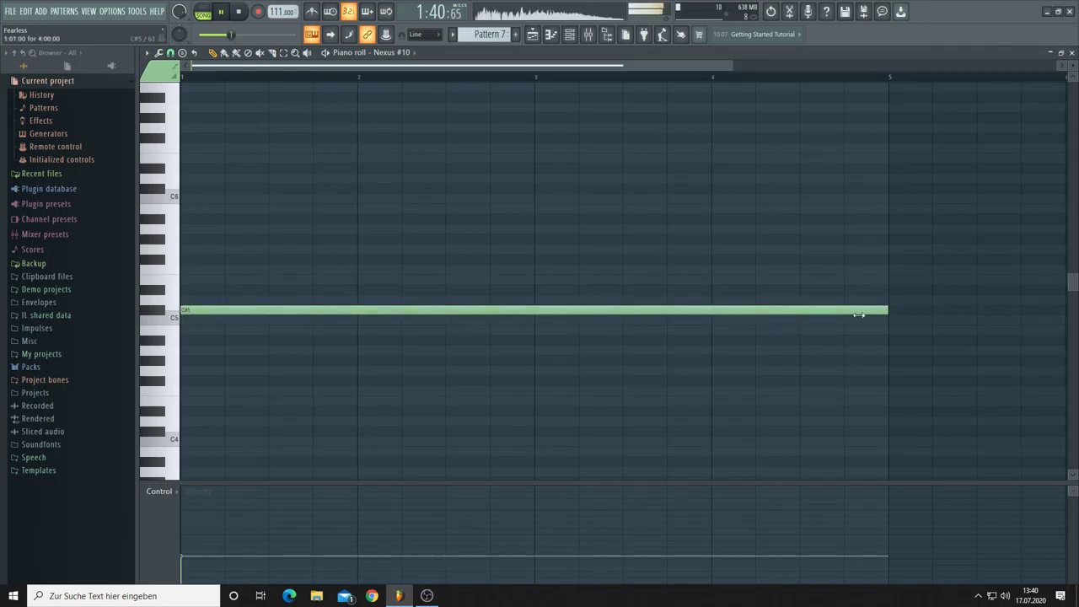
drag(859, 314, 215, 333)
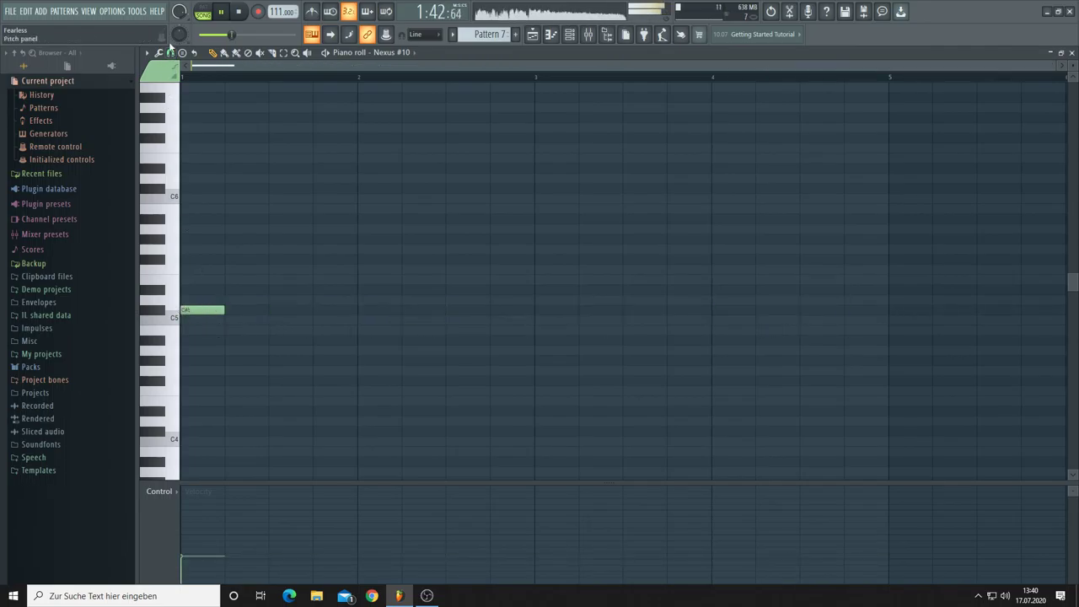
Step: Set the snap to 1/2 beat and build a half-beat chord of C#5, E5, G#5 and C#6 at bar 1
click(170, 52)
click(186, 204)
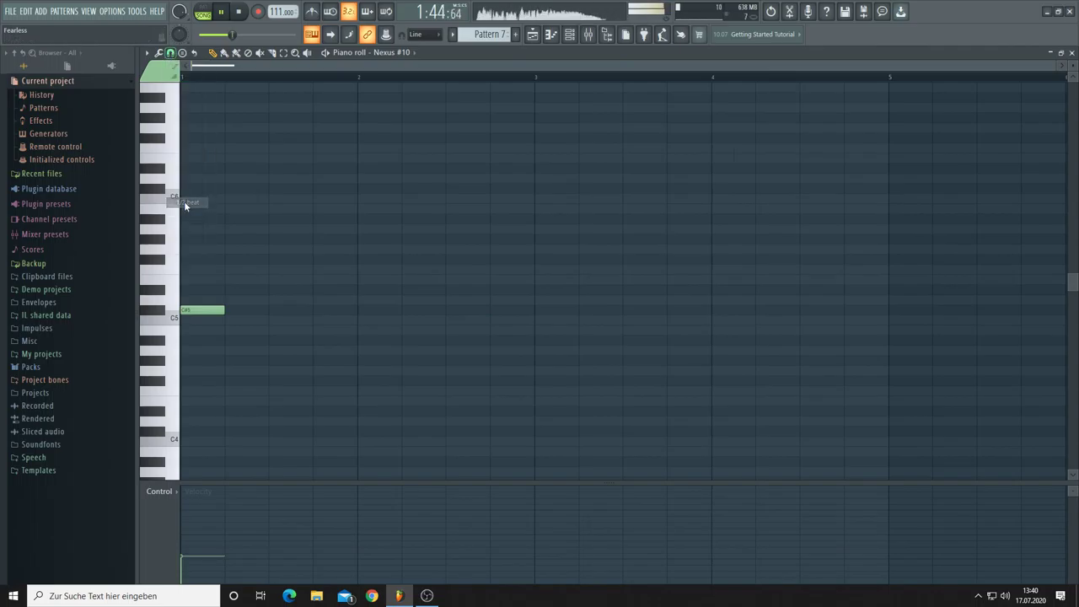
click(183, 281)
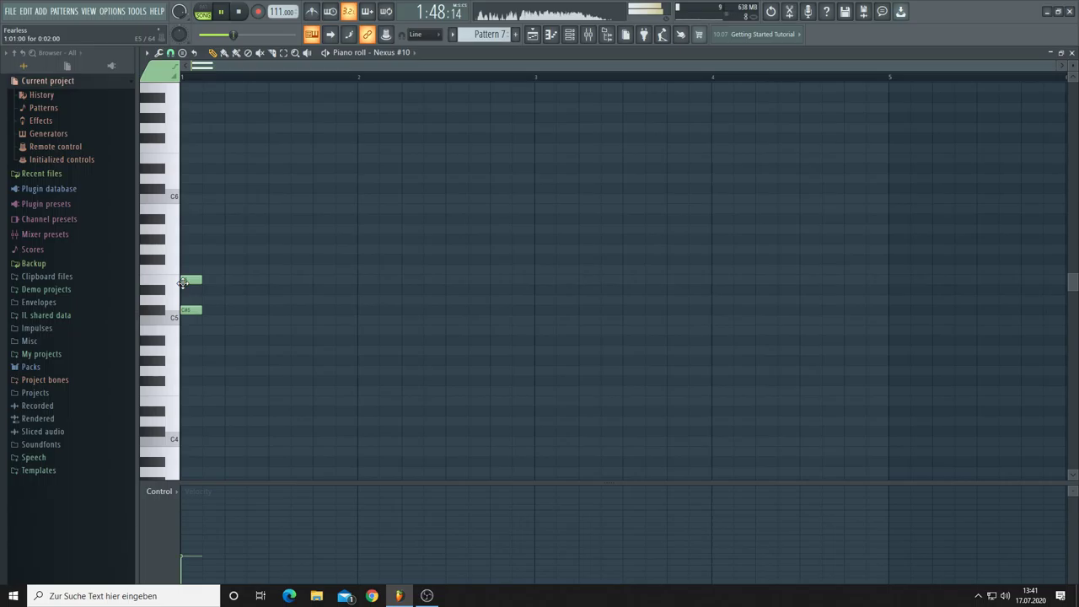
click(183, 240)
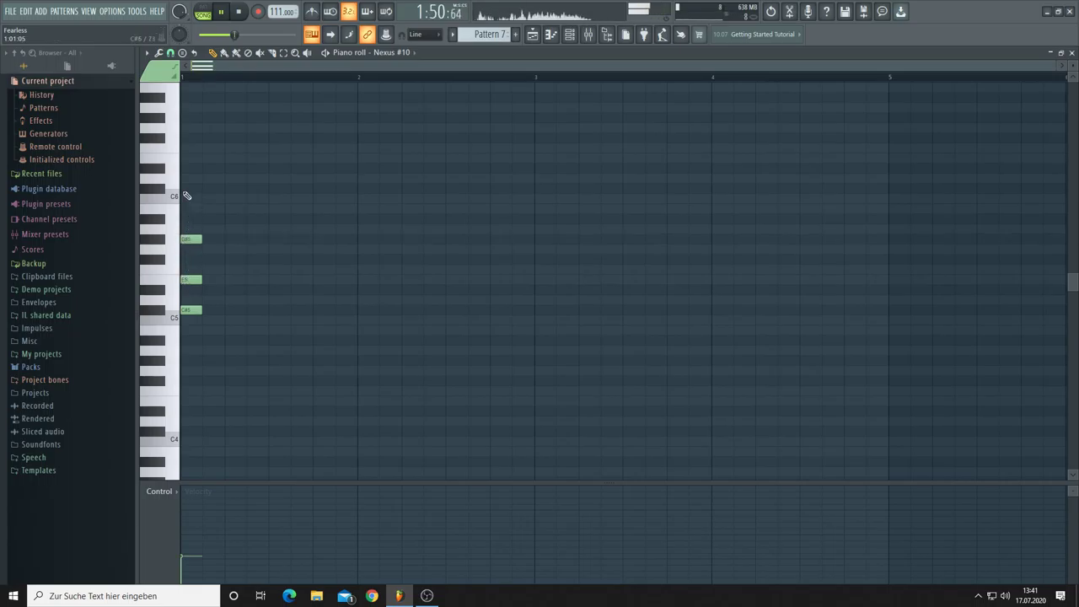
click(183, 189)
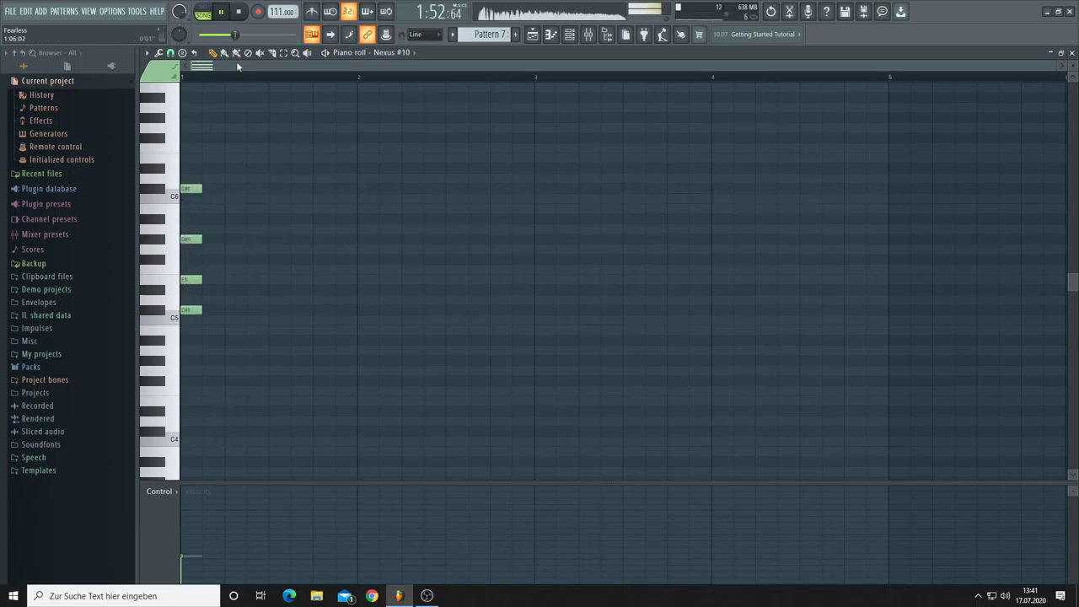
Step: Return to the playlist, place a Pattern 7 clip on Track 7 at bar 4 and stop the song
click(540, 36)
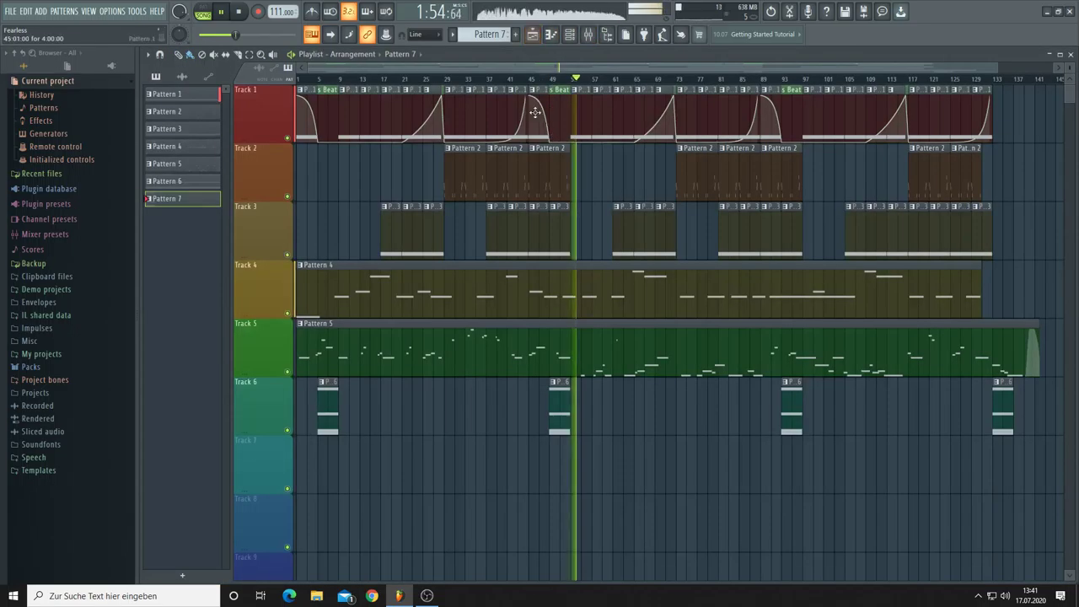
scroll(338, 78, up, 3)
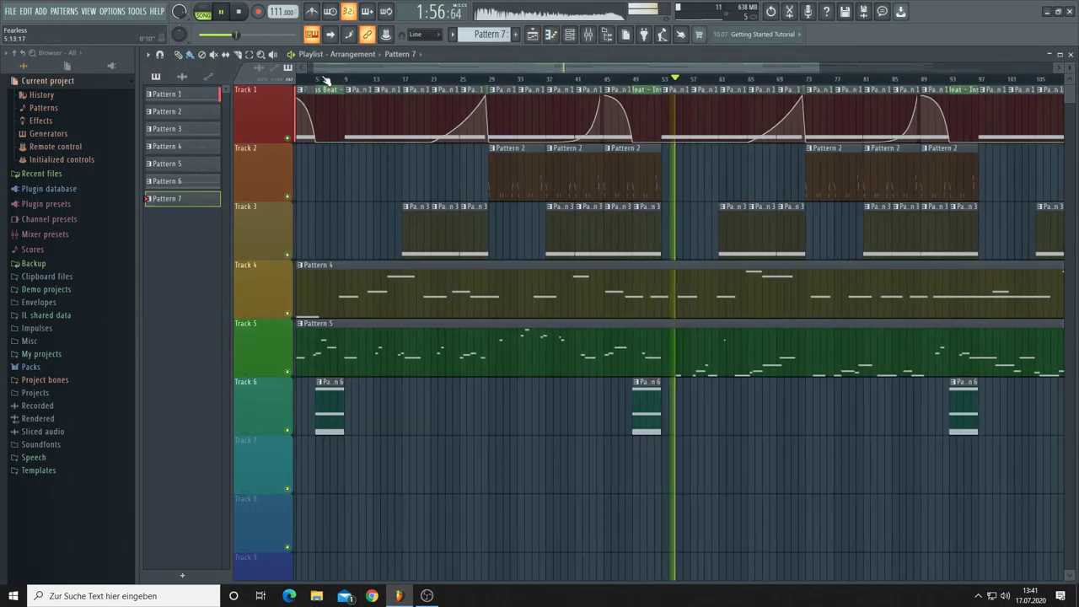
drag(349, 69, 245, 93)
key(space)
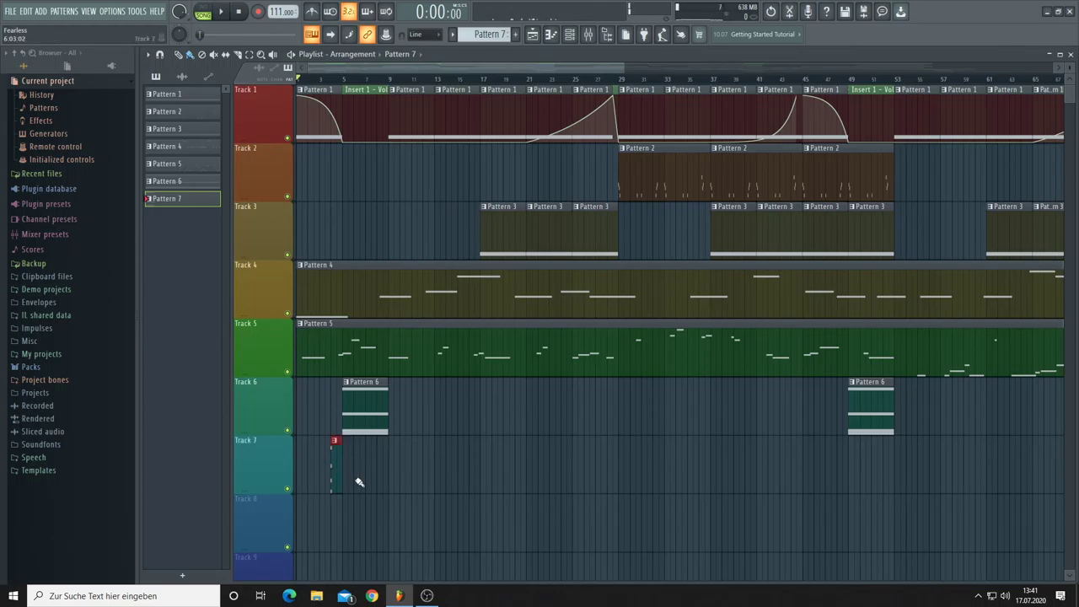
Step: Play the song, lengthen the Pattern 7 clip on Track 7 to four bars and shift it to start at bar 3
key(space)
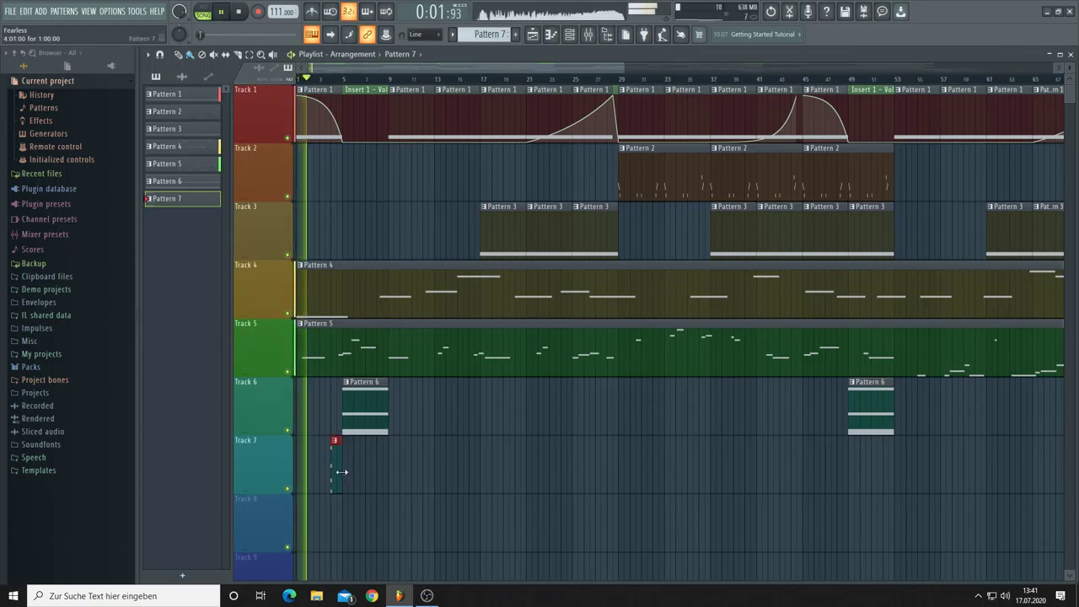
drag(341, 477, 376, 477)
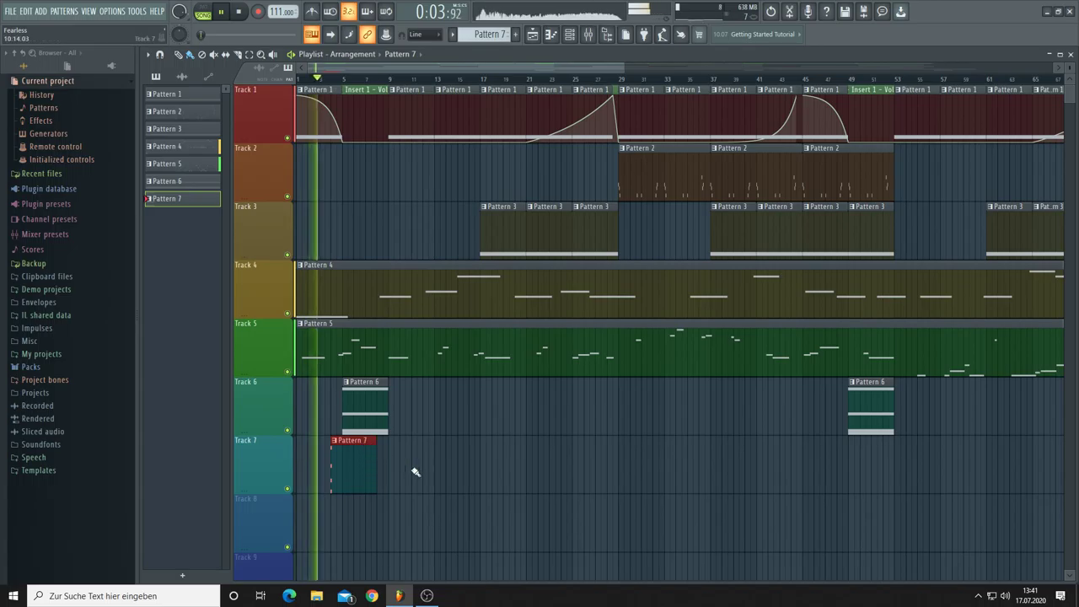
click(354, 440)
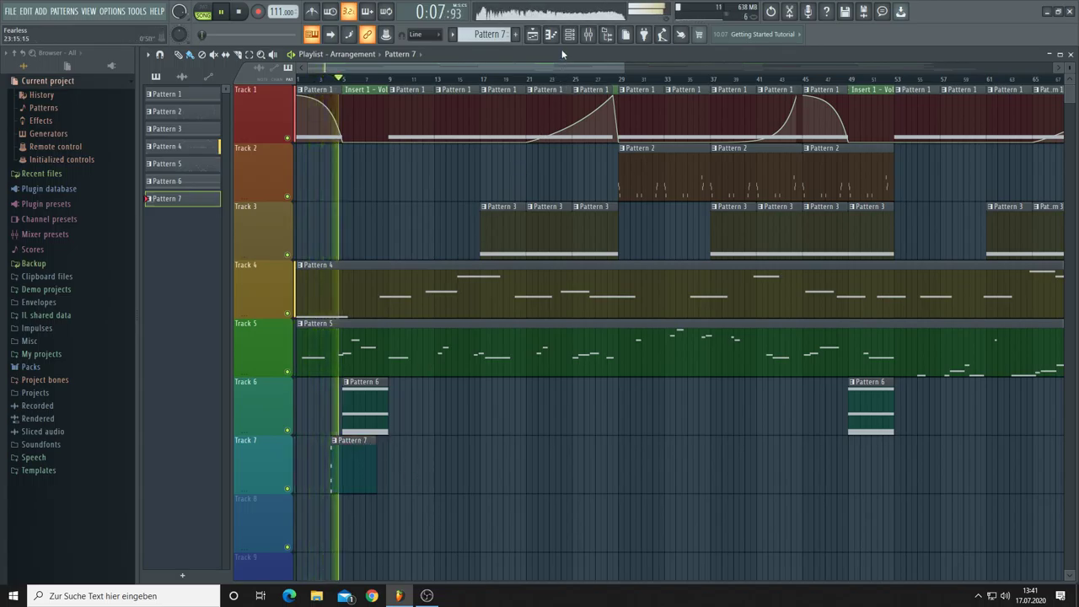
key(F6)
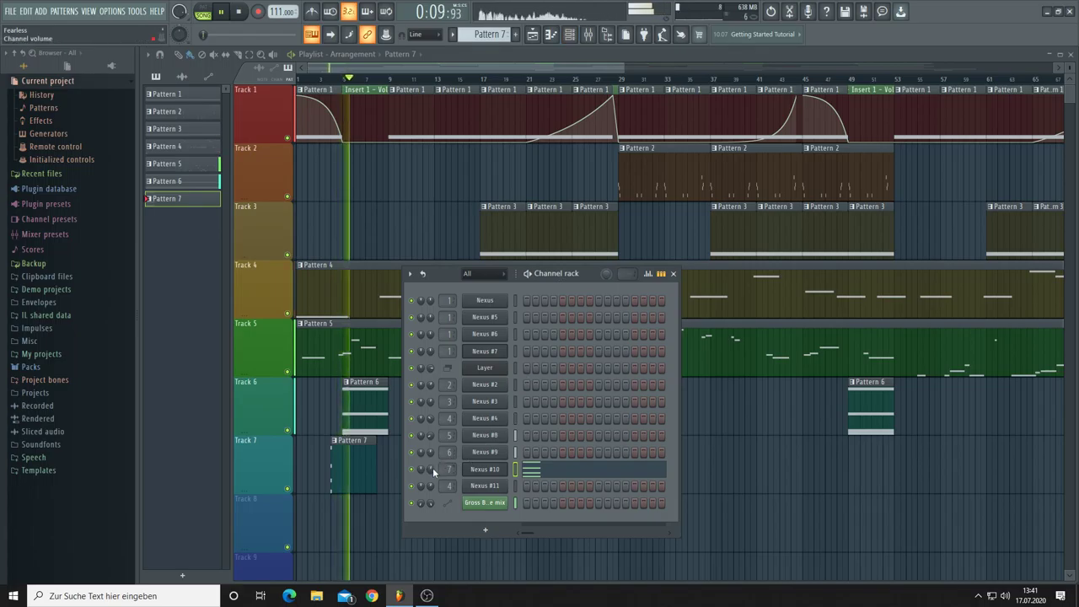
key(space)
key(space)
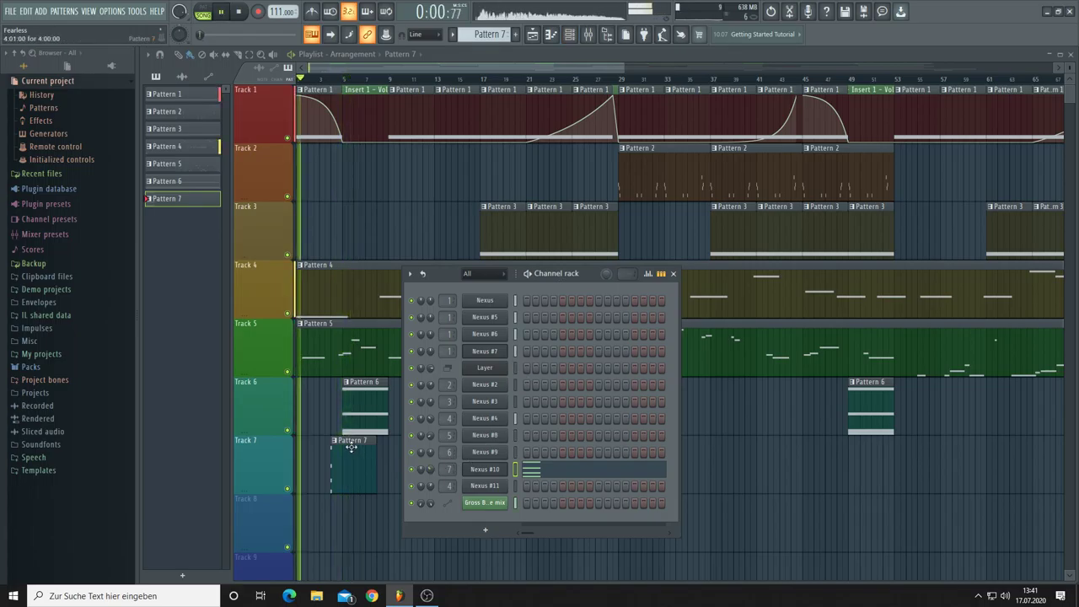
key(F6)
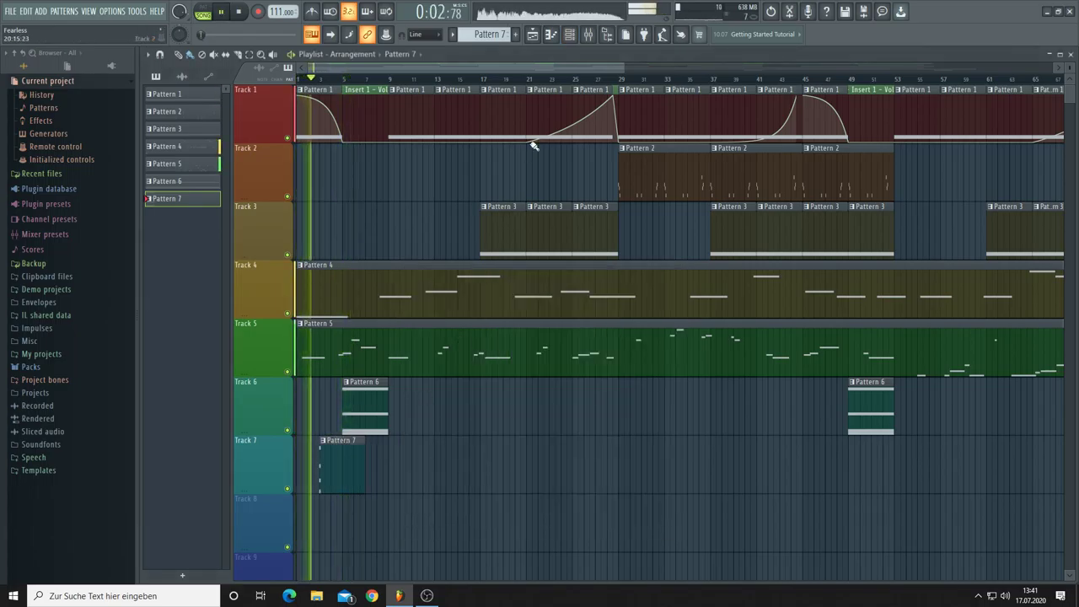
Step: Reposition the Pattern 7 clip on Track 7 to start halfway through bar 6 and replay the song from the beginning
key(F6)
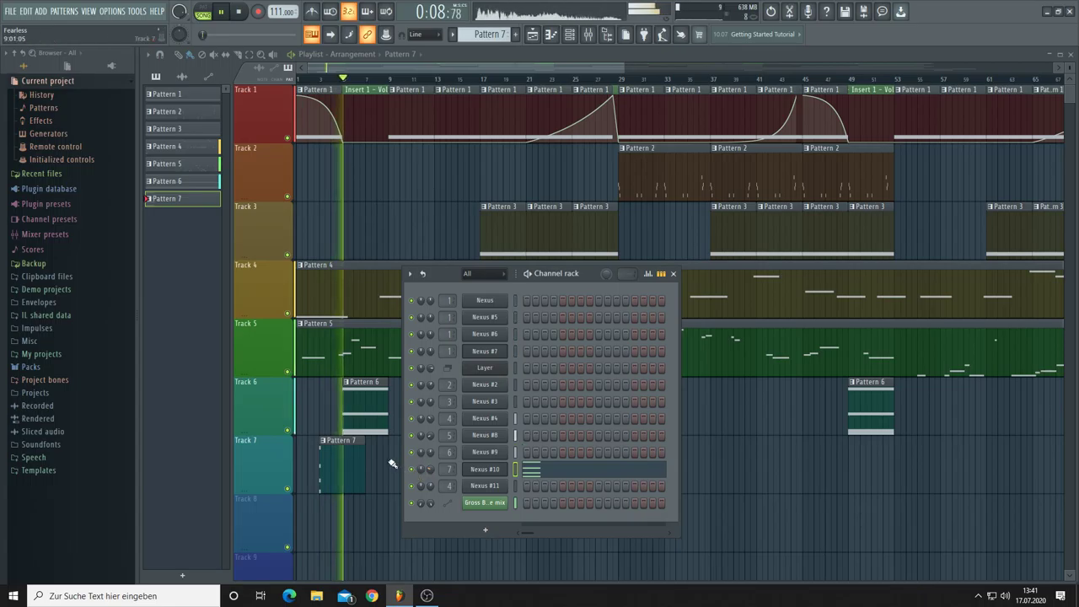
key(F6)
drag(333, 447, 378, 455)
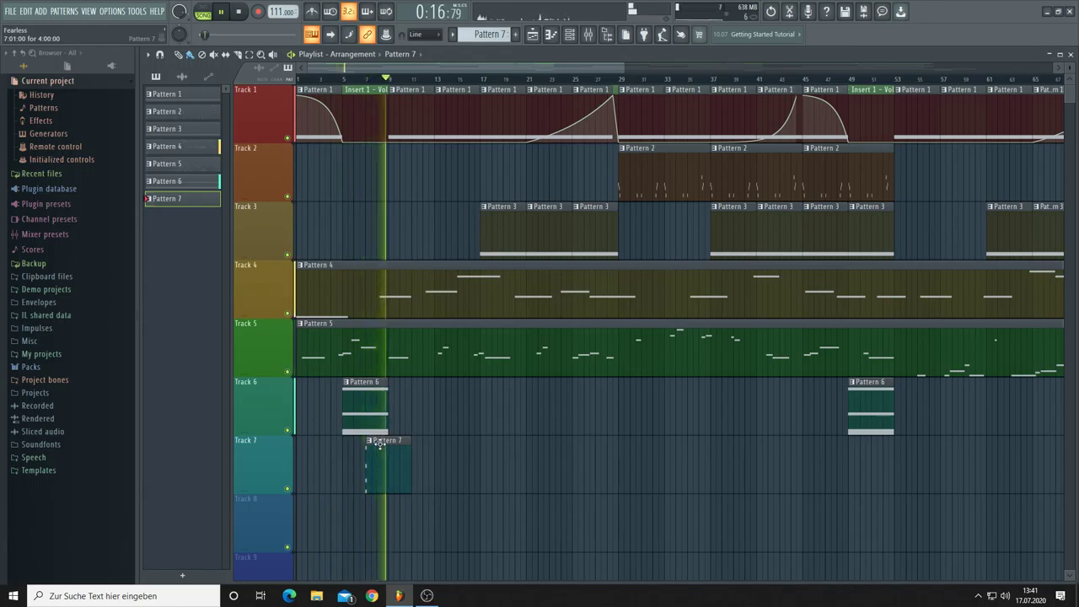
drag(378, 445, 384, 444)
key(space)
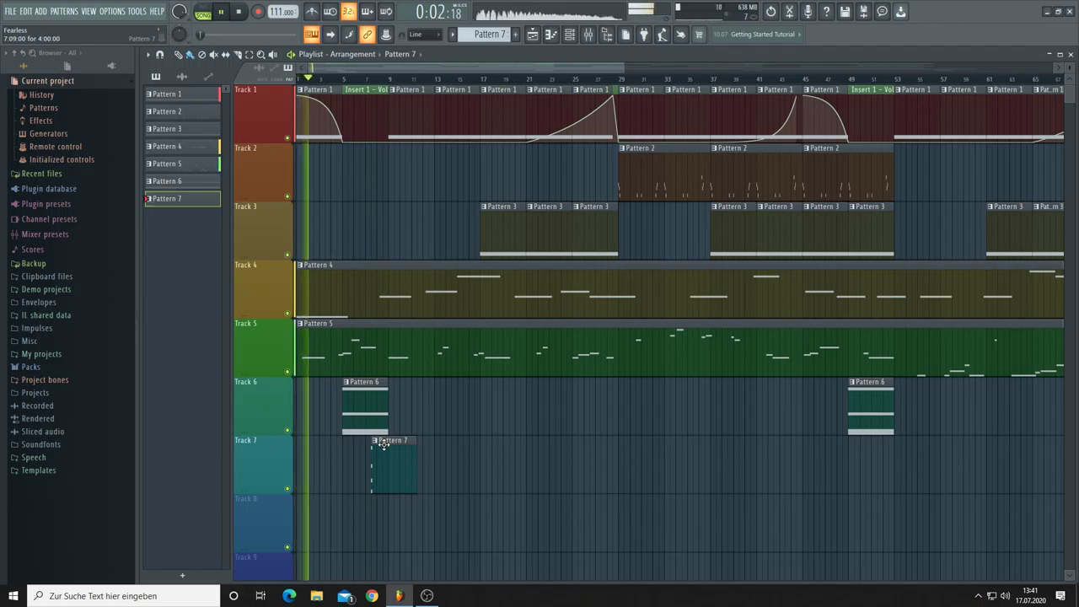
drag(384, 444, 371, 448)
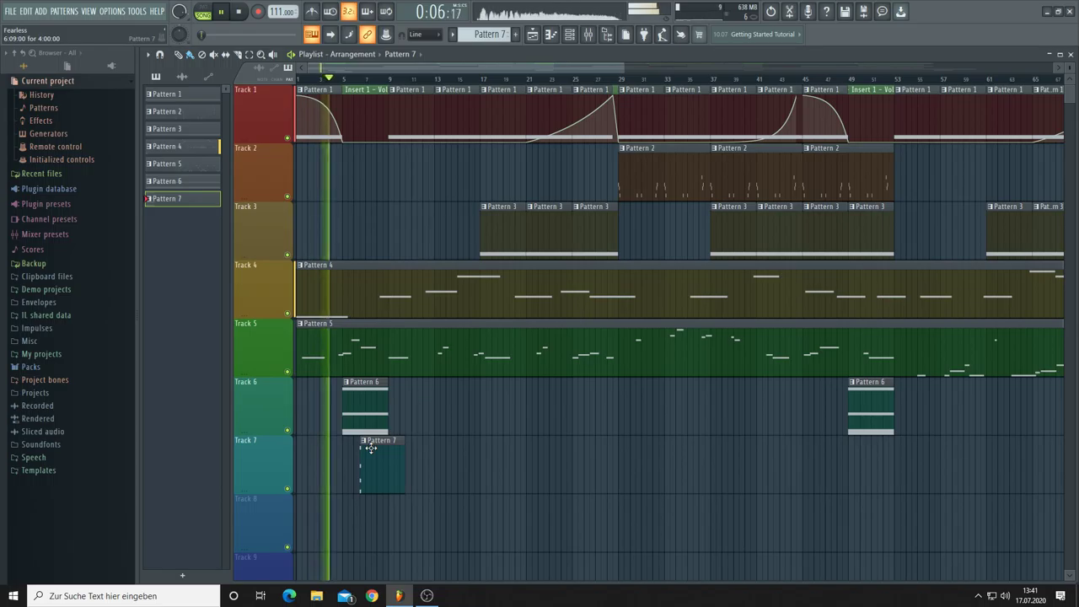
Step: Add Pattern 7 clips on Track 7 at bars 13 and 25, deleting the extra one placed midway through bar 19
click(435, 482)
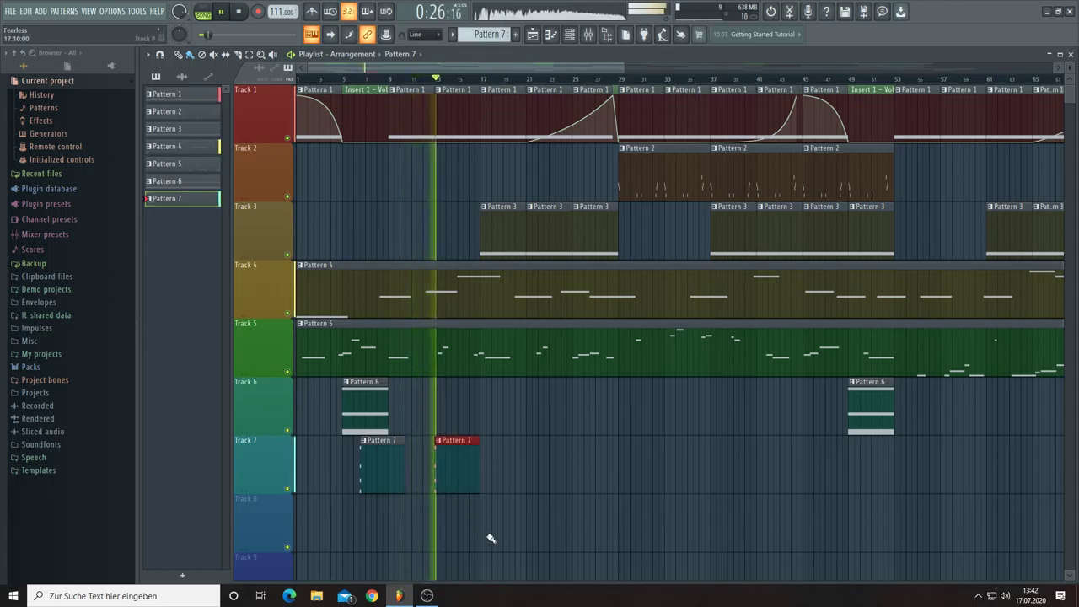
click(512, 487)
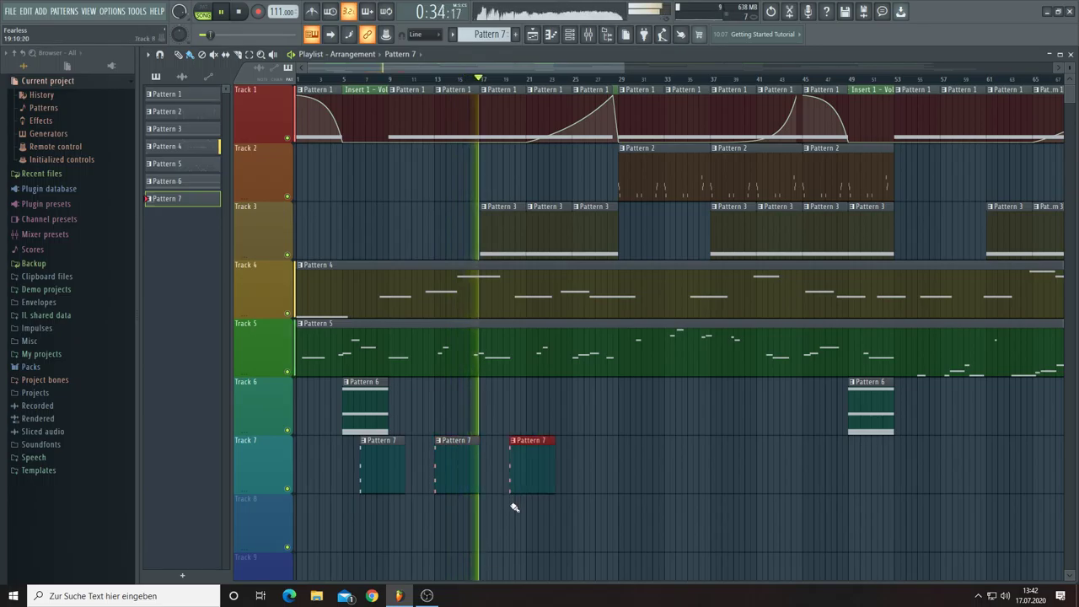
click(575, 490)
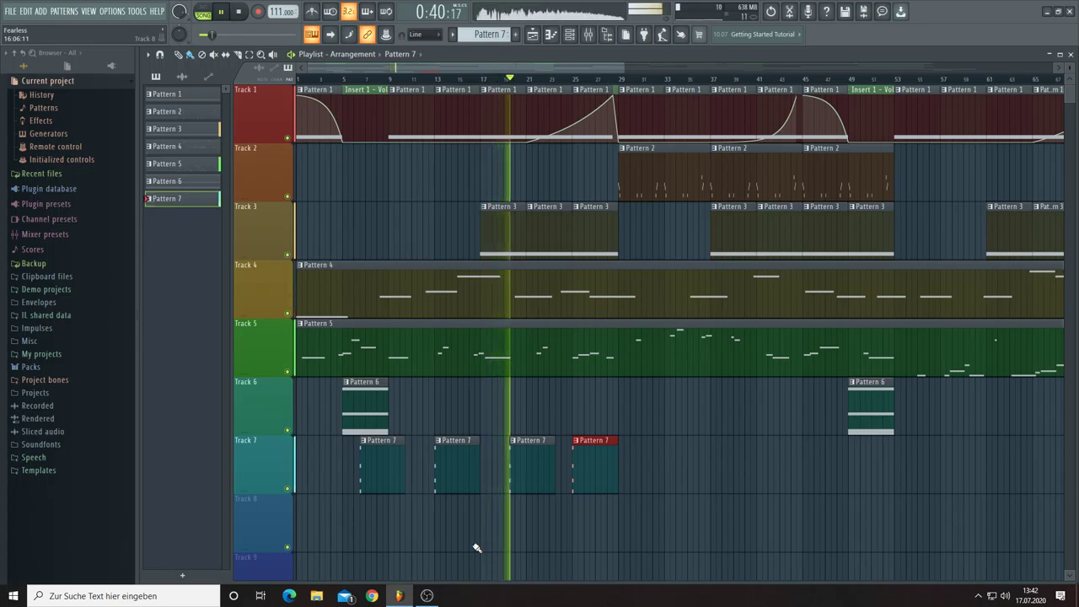
right_click(513, 477)
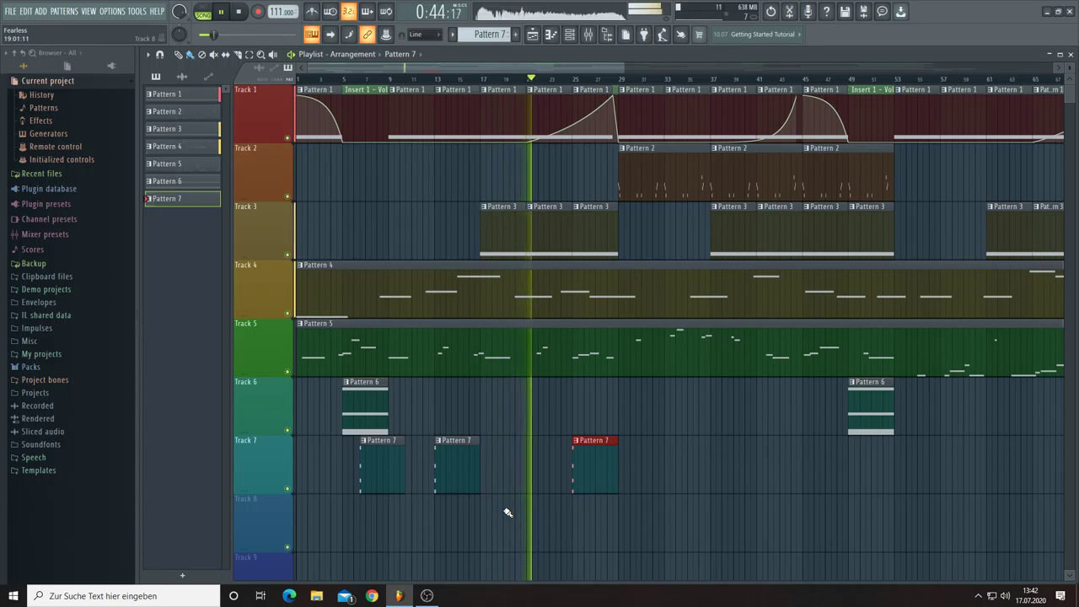
Step: Add four-bar Pattern 7 clips on Track 7 at bars 29, 37, 45, 53, 61, 65, 69 and 73
click(623, 473)
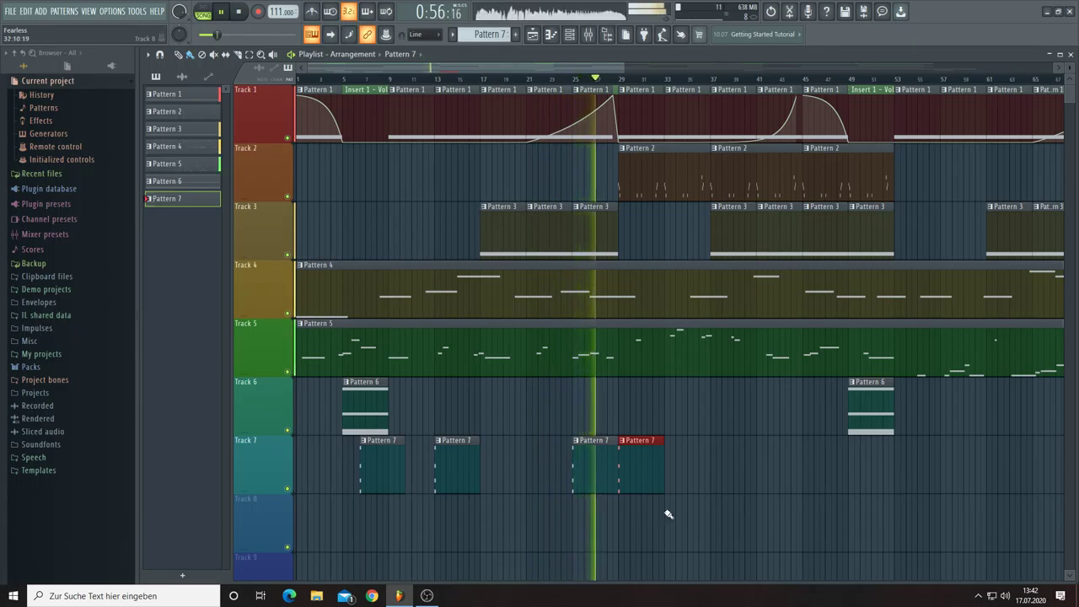
click(714, 489)
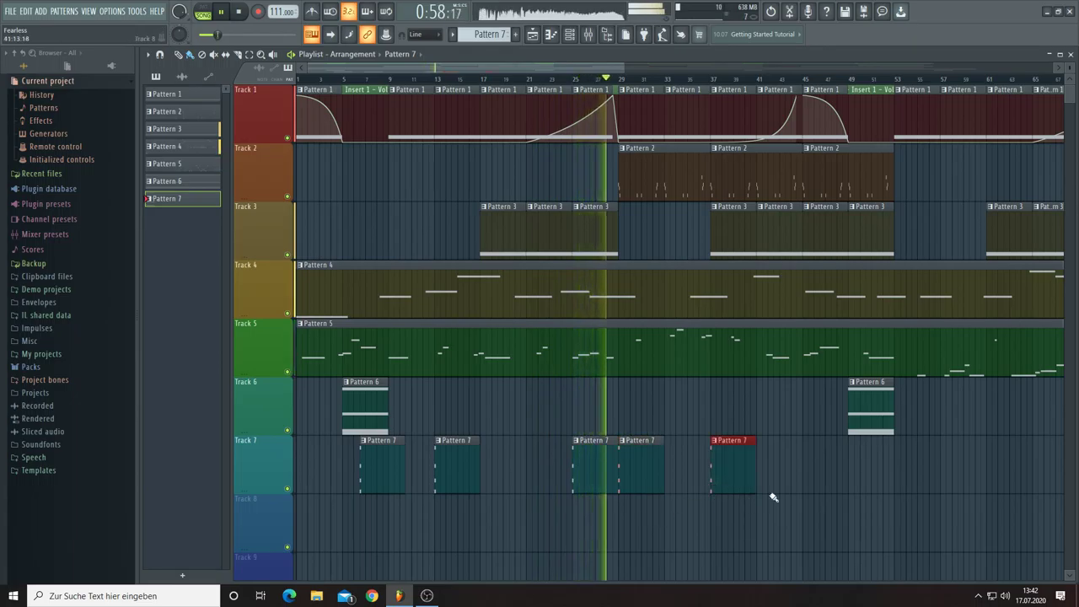
click(805, 486)
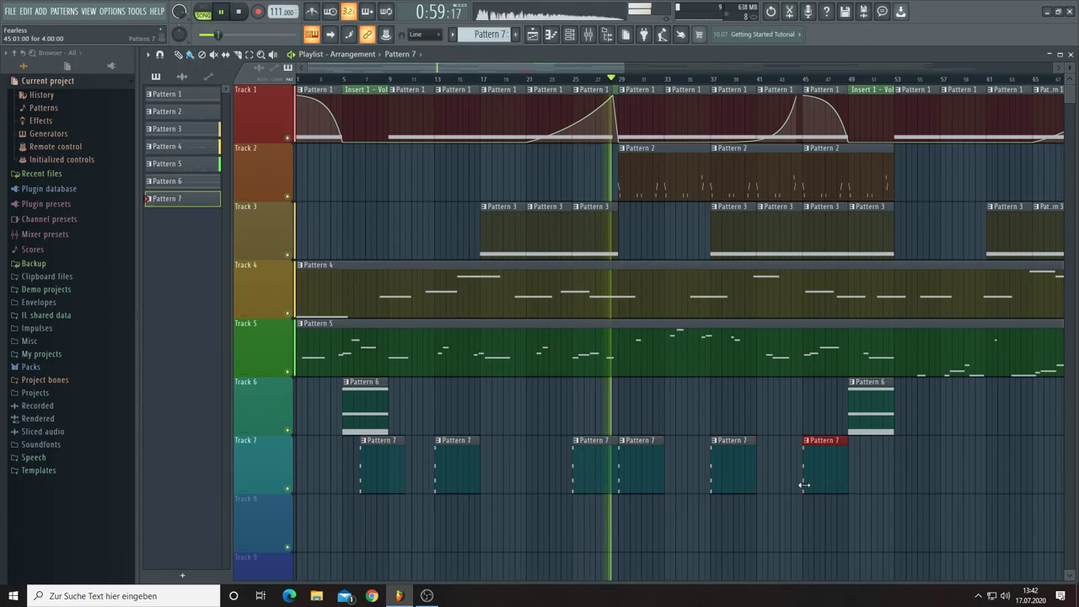
click(893, 486)
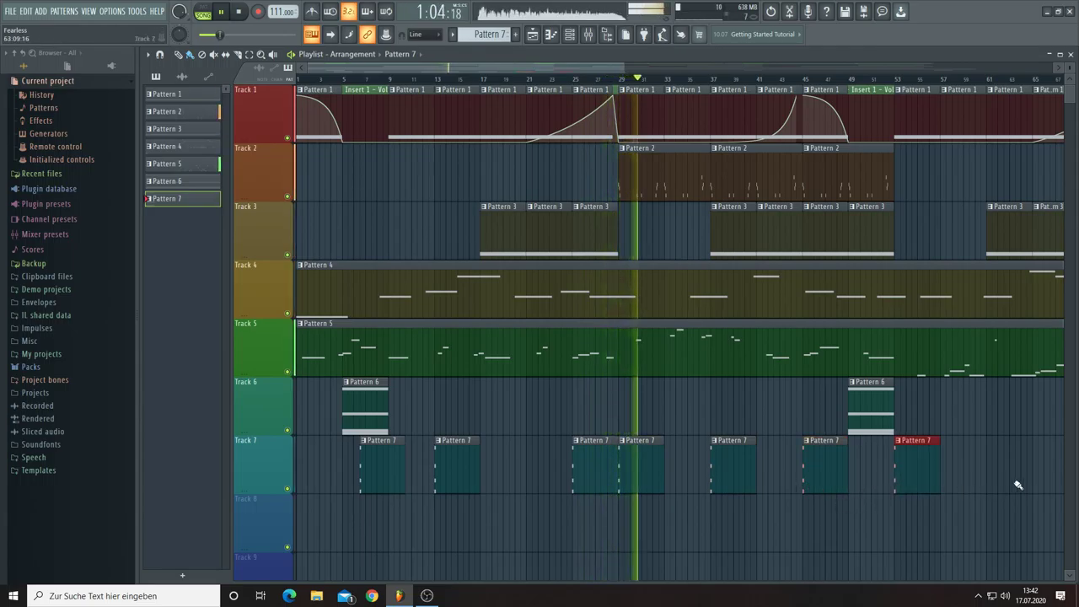
click(988, 481)
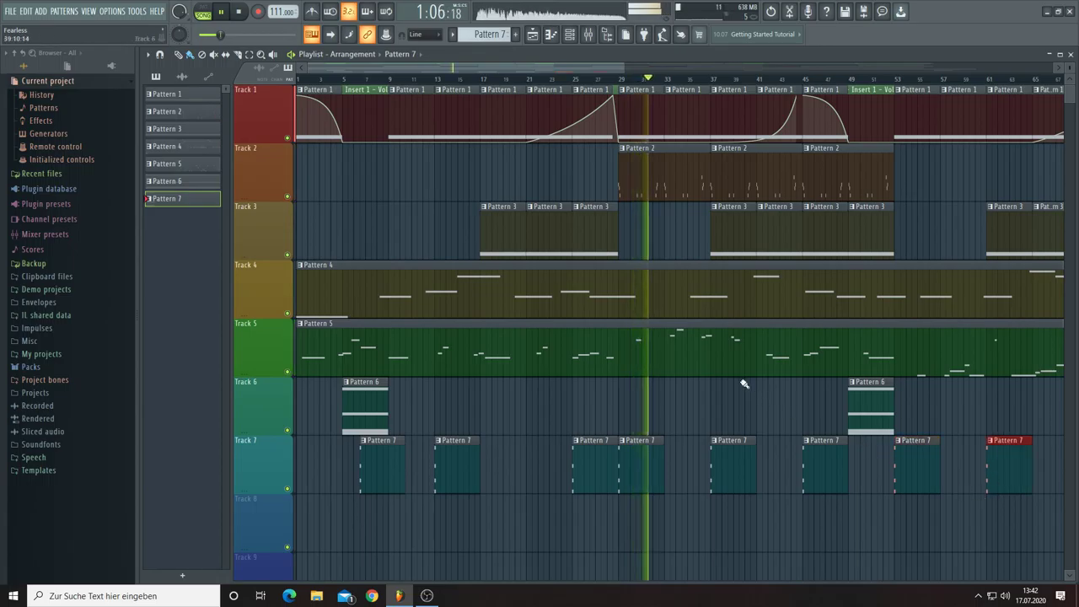
drag(605, 73, 686, 88)
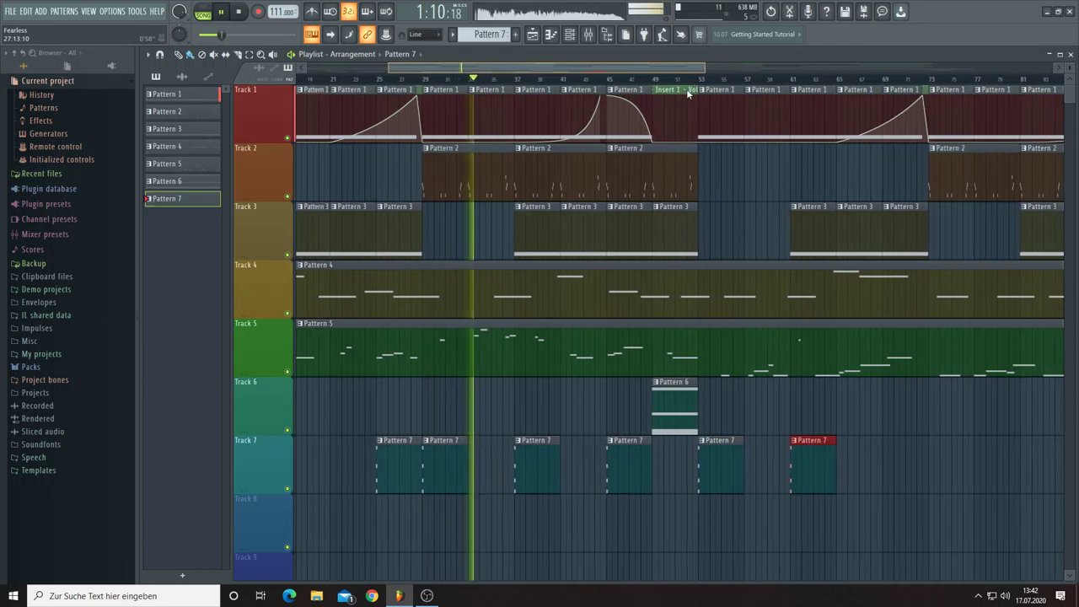
click(843, 469)
click(908, 473)
click(947, 472)
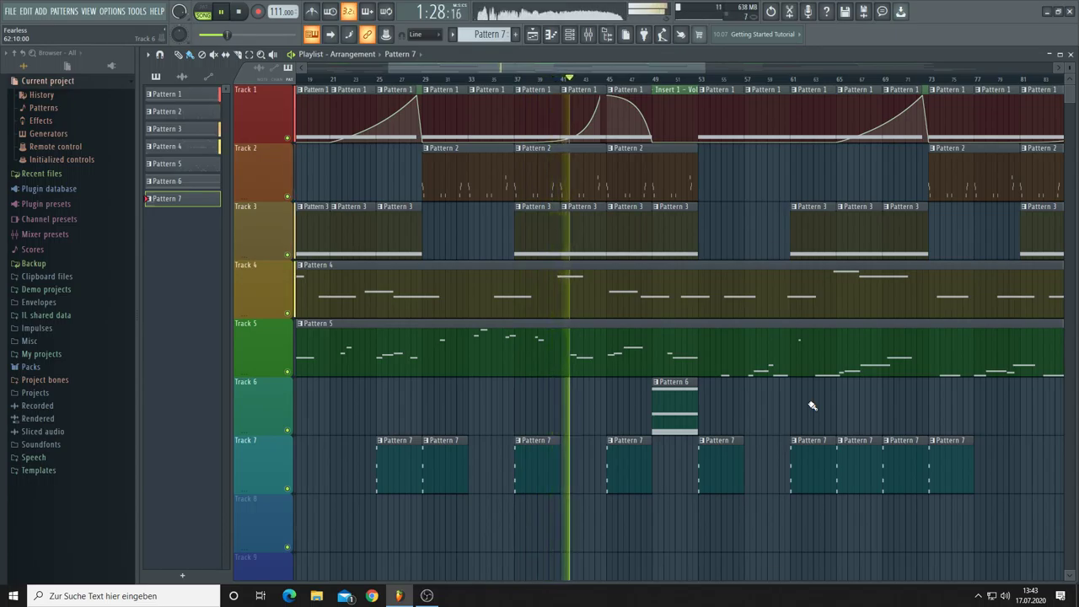
Step: Open the Fruity Limiter on the Master mixer track and monitor the song's level during playback before closing it
drag(676, 65, 847, 73)
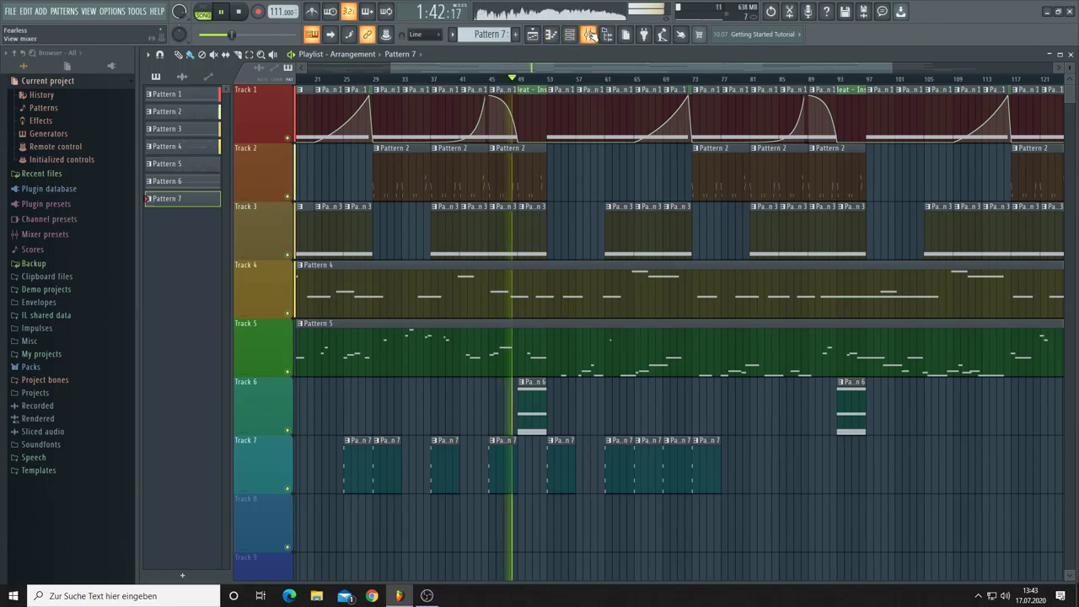
click(589, 34)
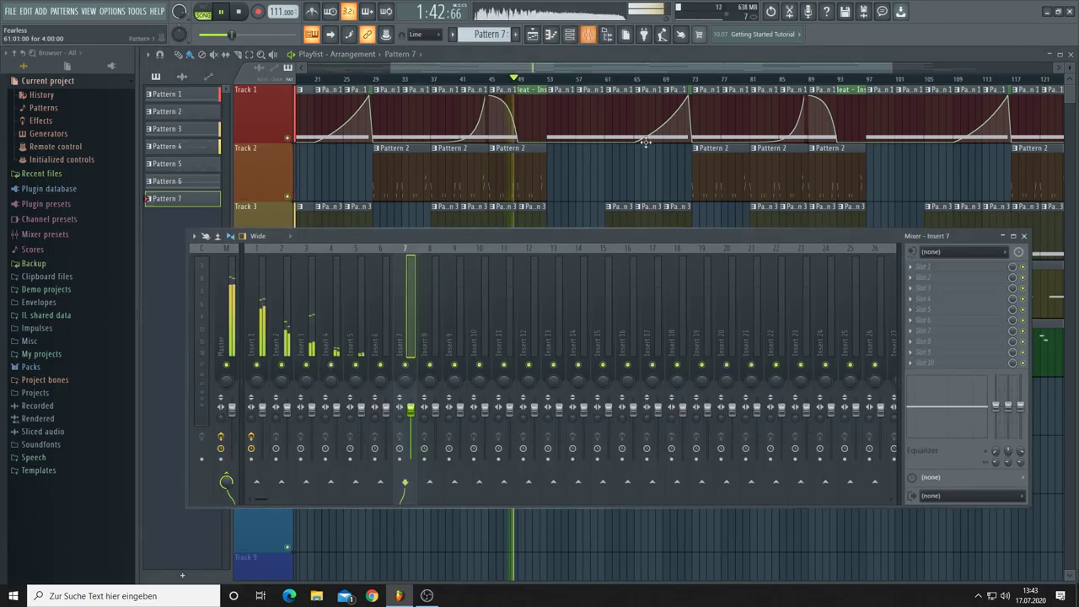
click(237, 297)
click(933, 355)
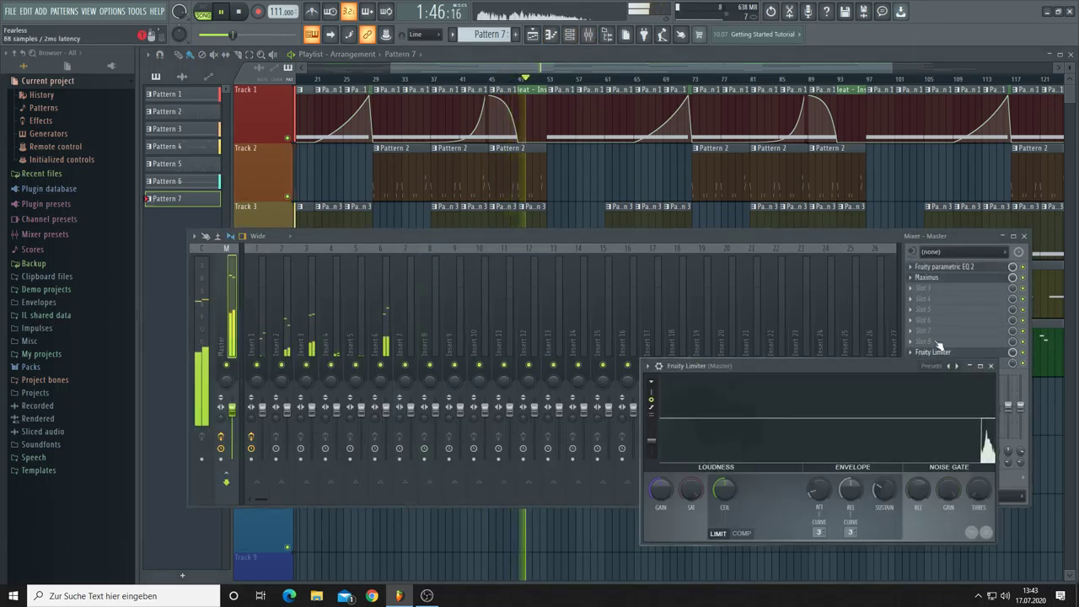
click(1025, 236)
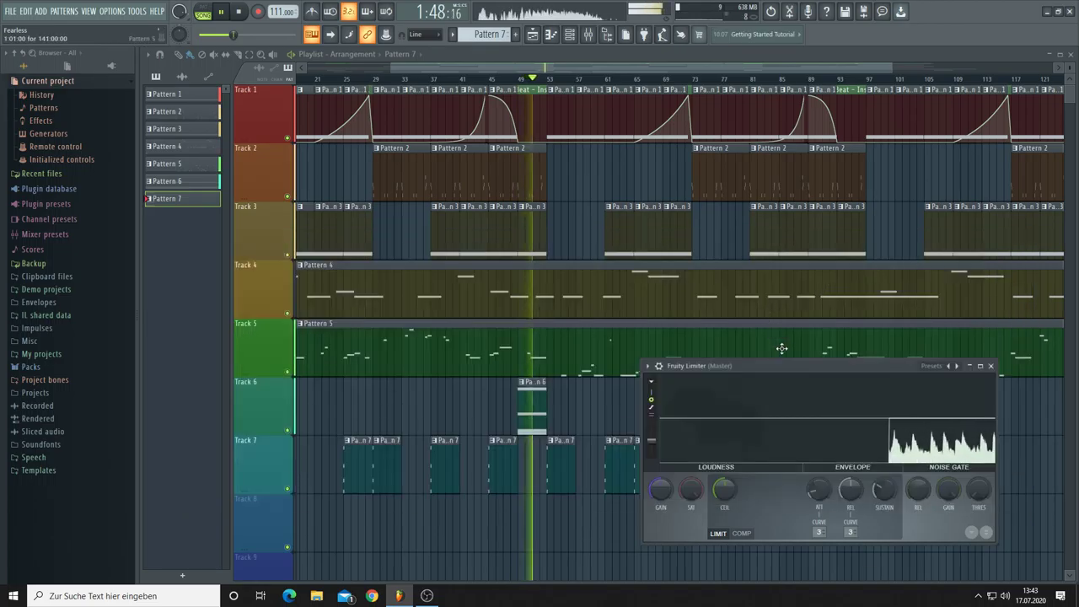
drag(787, 366, 804, 393)
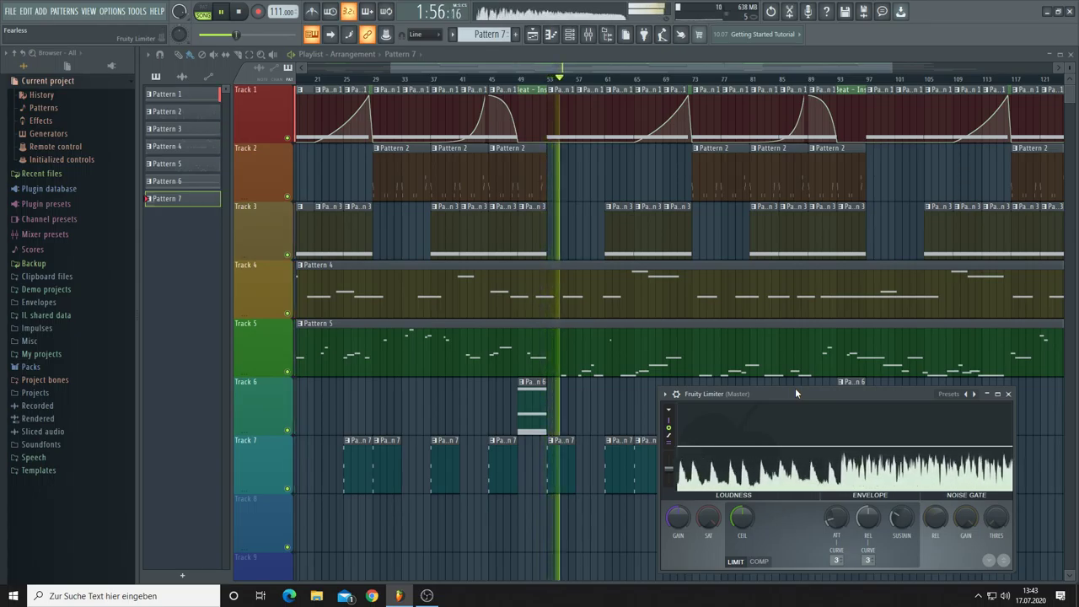
drag(795, 388, 286, 398)
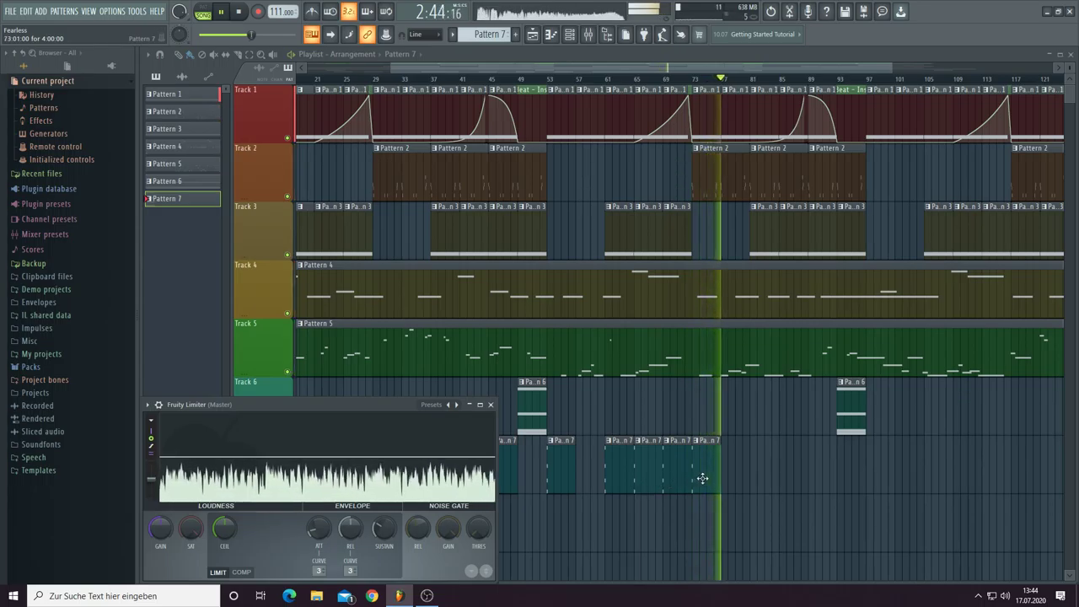
key(Escape)
Step: Add four-bar Pattern 7 clips on Track 7 at bars 81, 89, 93, 97, 105, 113, 117, 121, 125 and 129
click(756, 490)
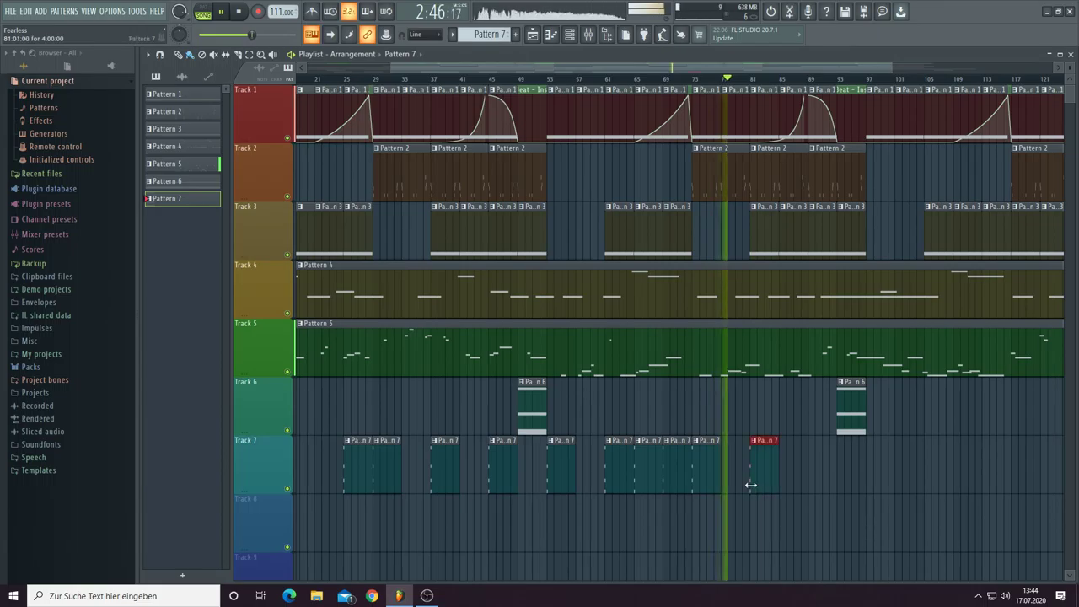
click(811, 481)
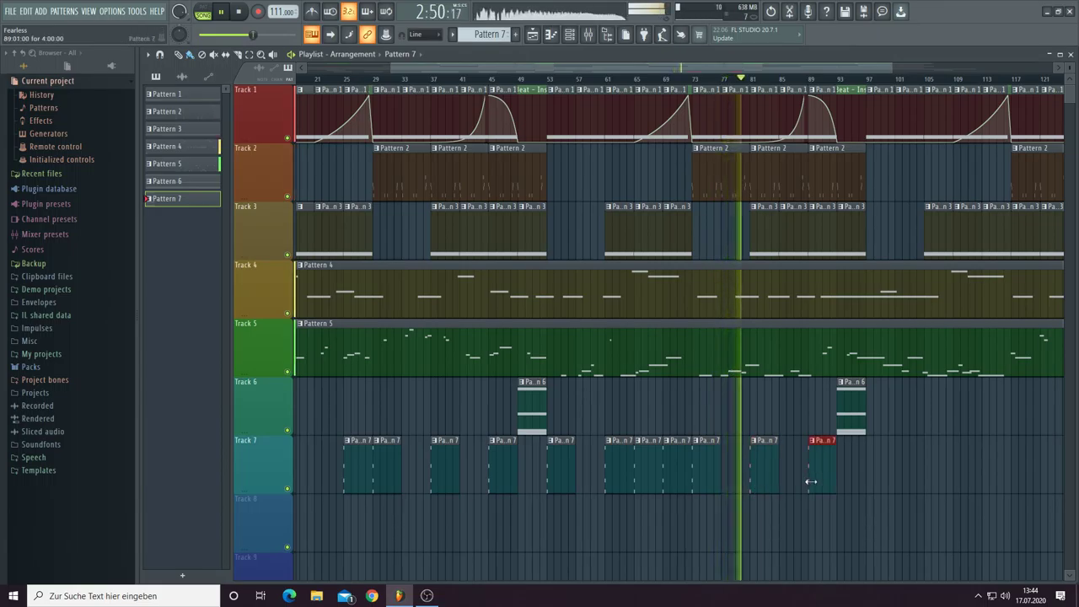
click(840, 487)
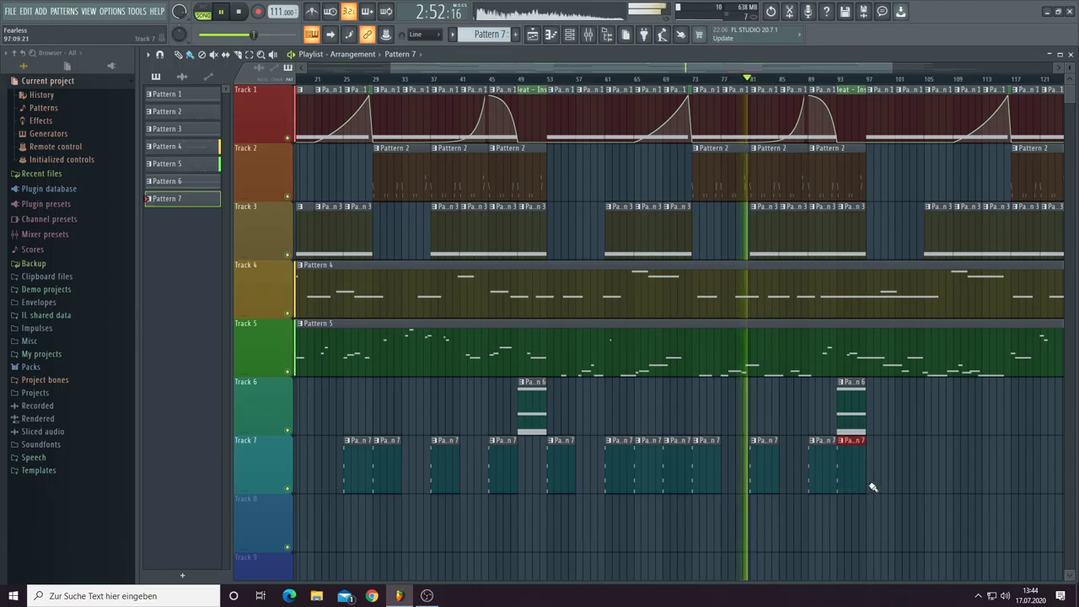
click(871, 485)
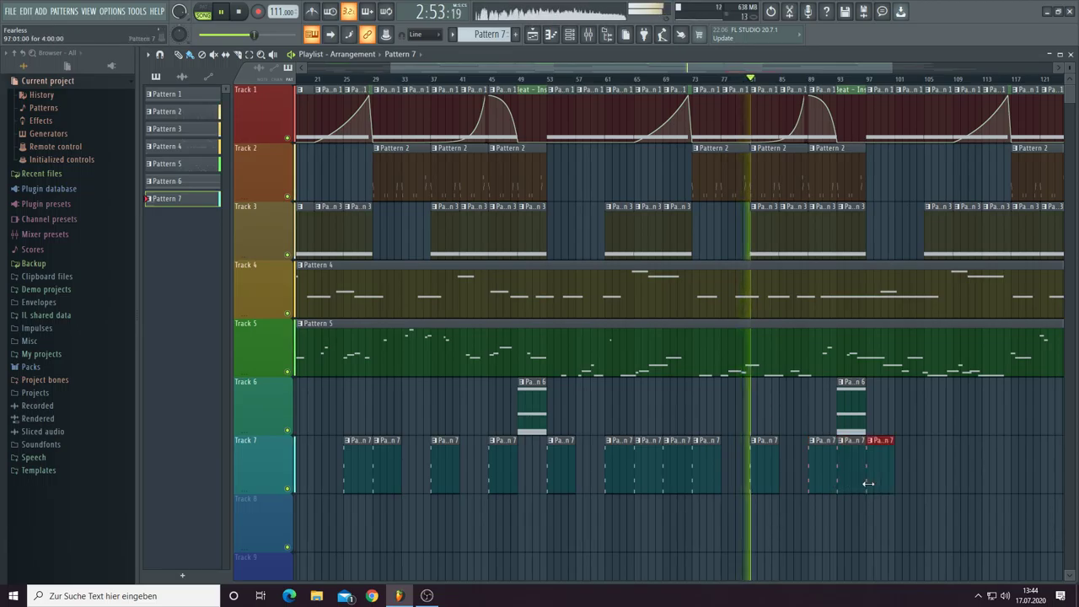
click(927, 487)
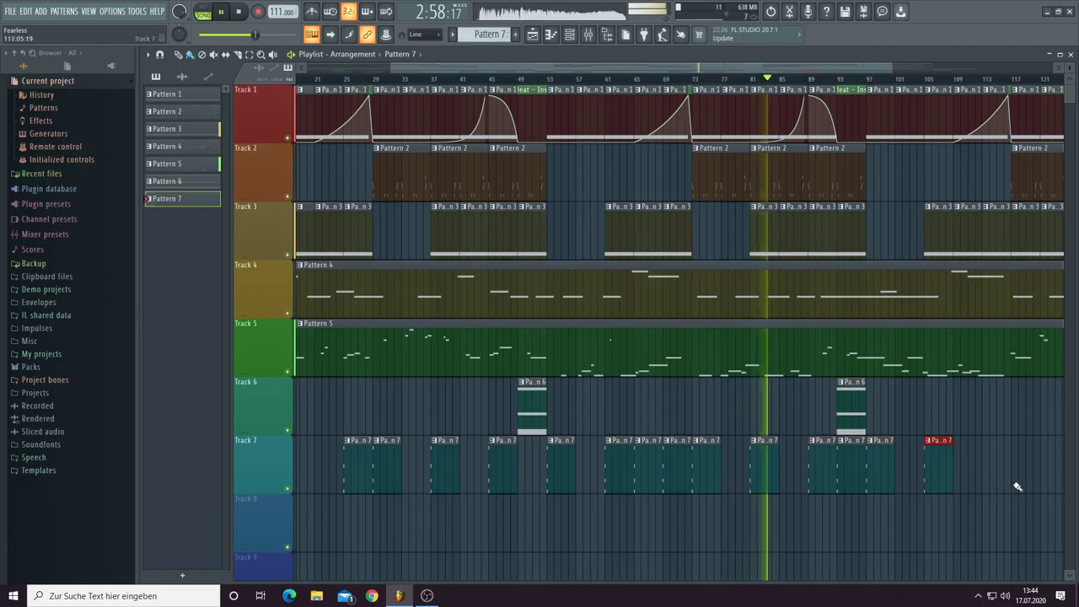
click(985, 486)
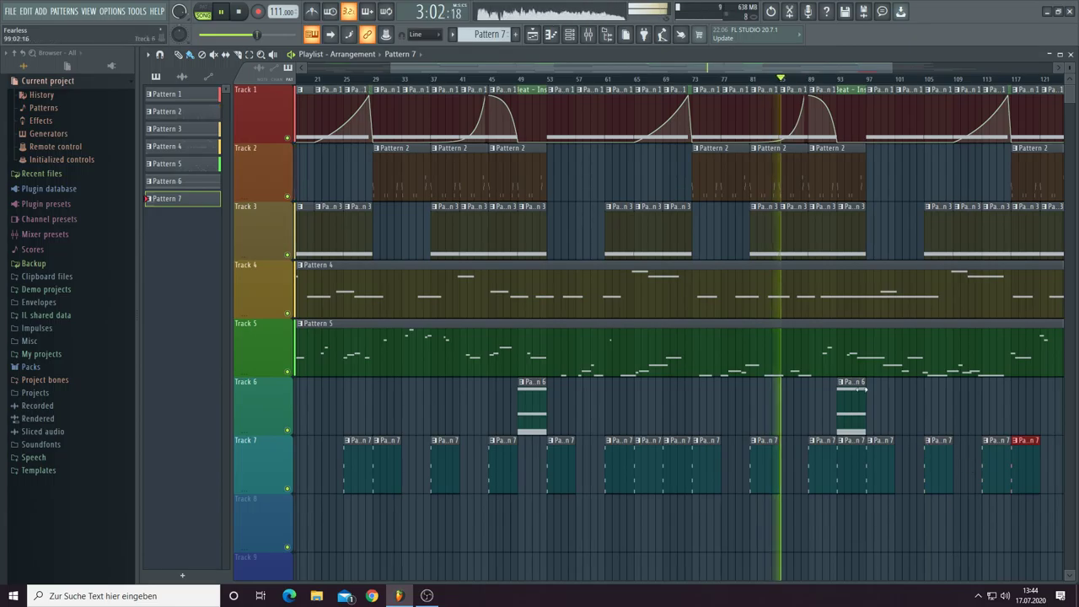
drag(756, 72, 924, 76)
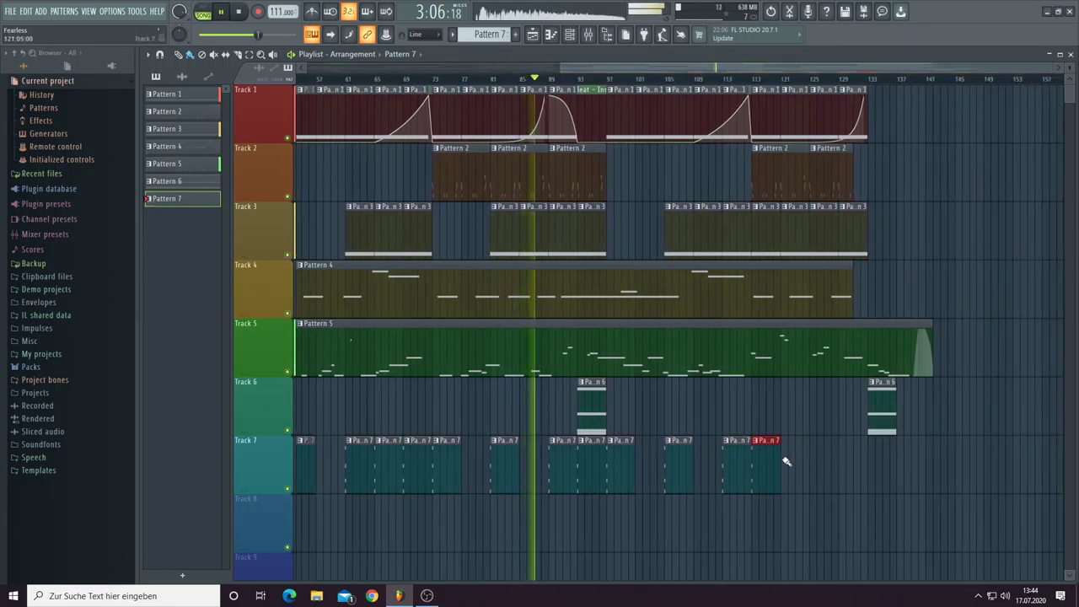
drag(804, 469, 847, 474)
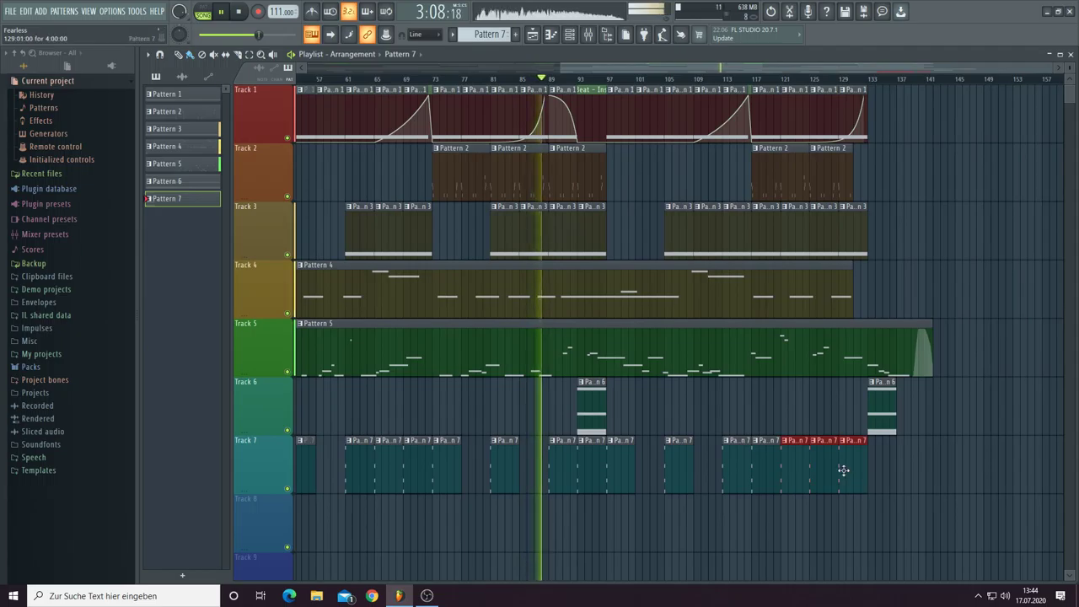
Step: Add a four-bar Pattern 7 clip on Track 7 at bar 133
drag(869, 475, 895, 475)
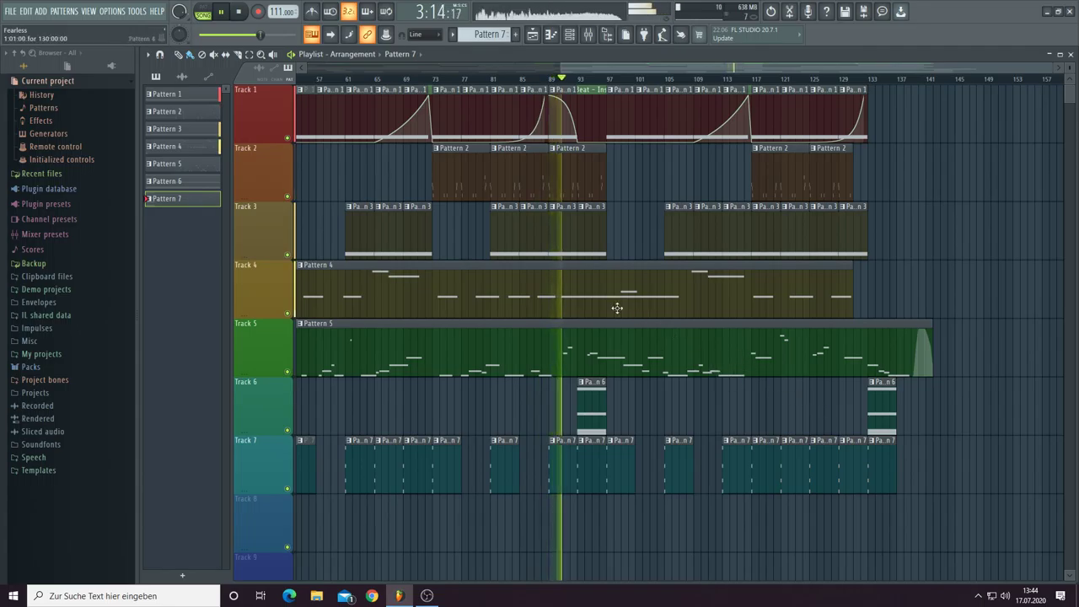
scroll(558, 68, up, 1)
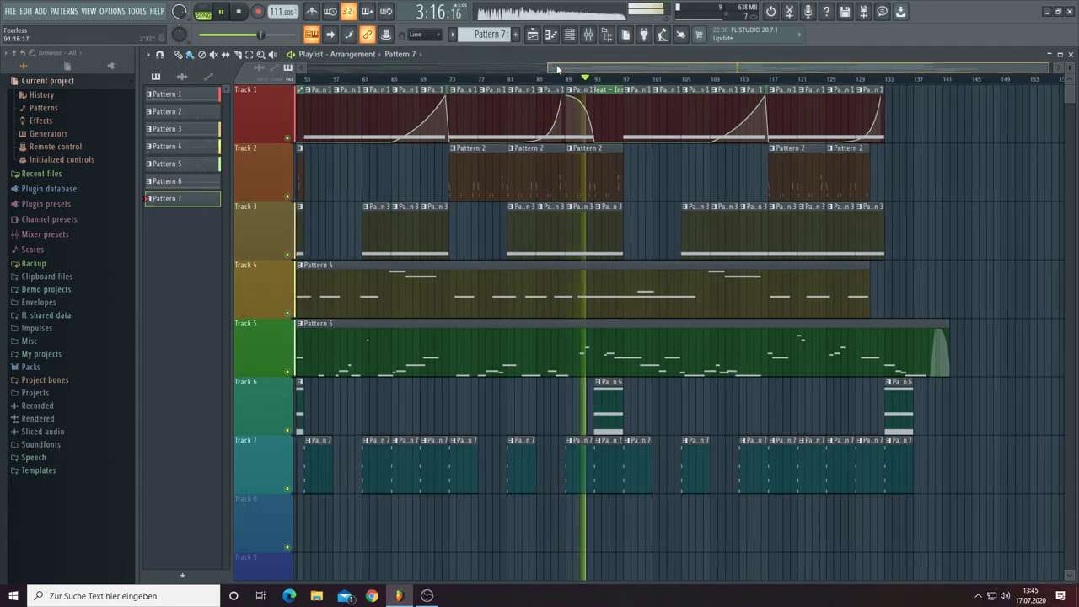
Step: Open the Master track's Fruity Limiter from the mixer, close the mixer, and monitor the level during playback
key(F9)
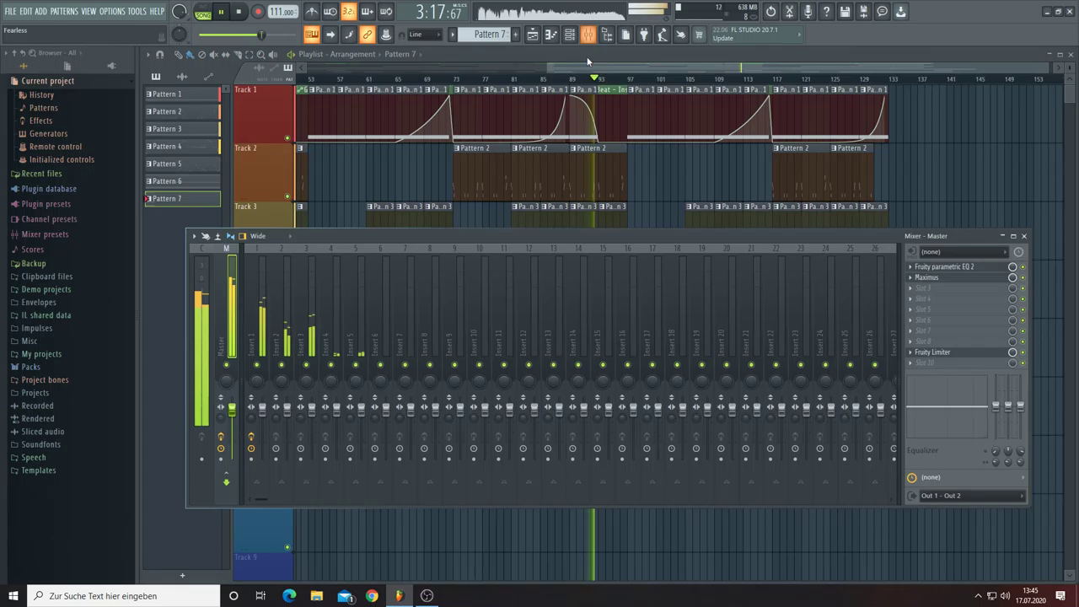
click(975, 350)
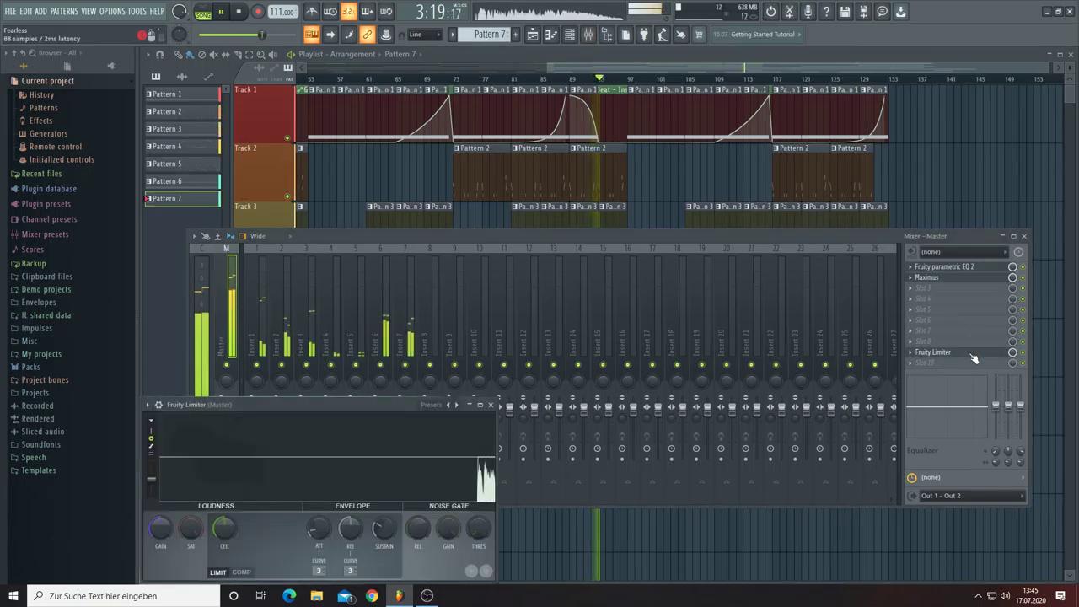
click(1027, 238)
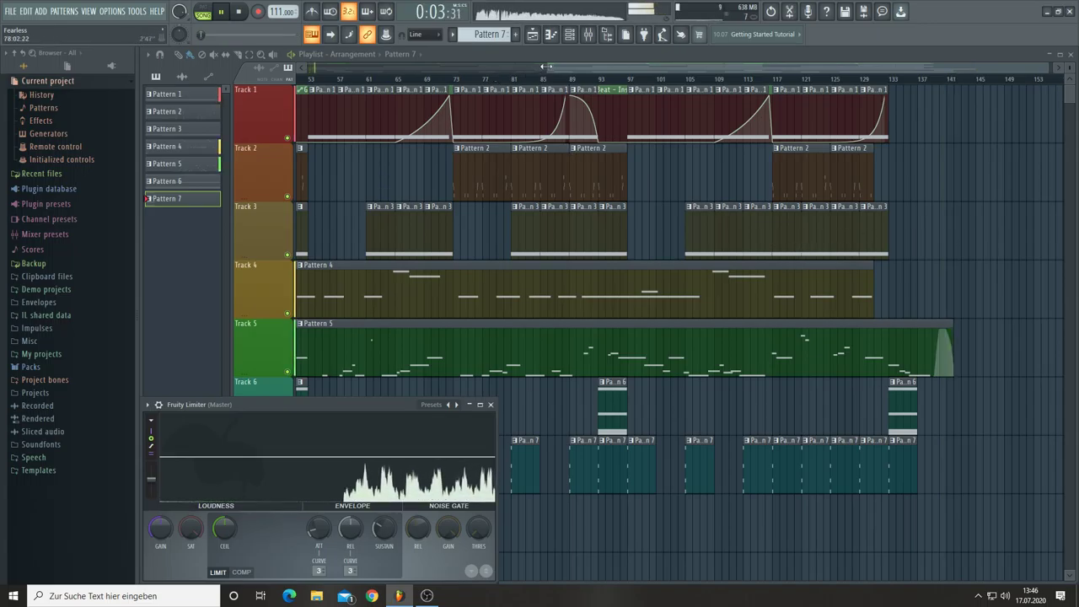
Step: Save the Fearless project with the arrangement shown from its beginning
drag(547, 65, 321, 68)
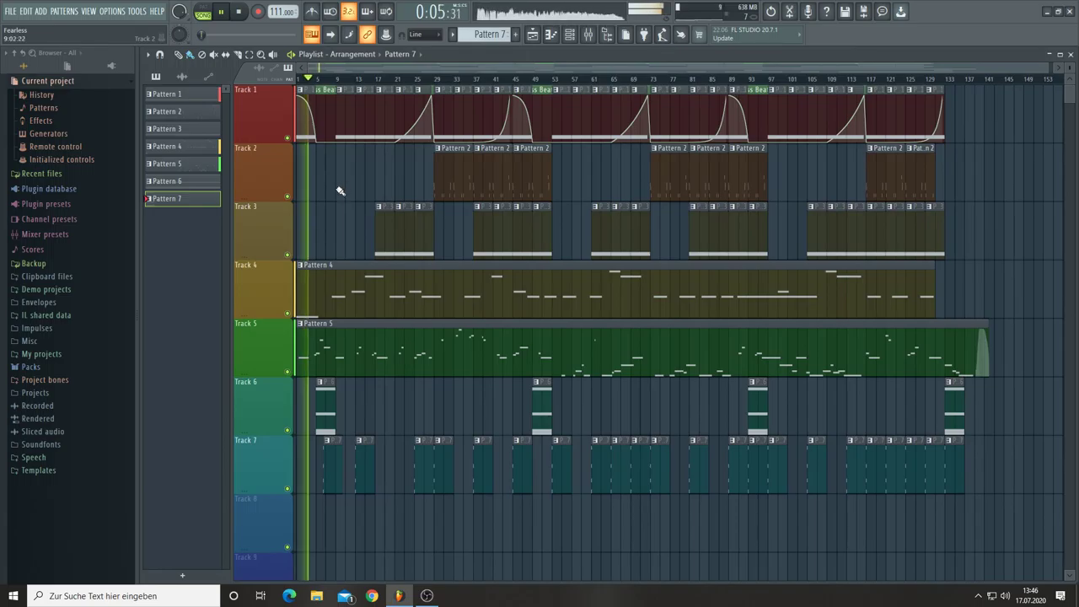
click(11, 11)
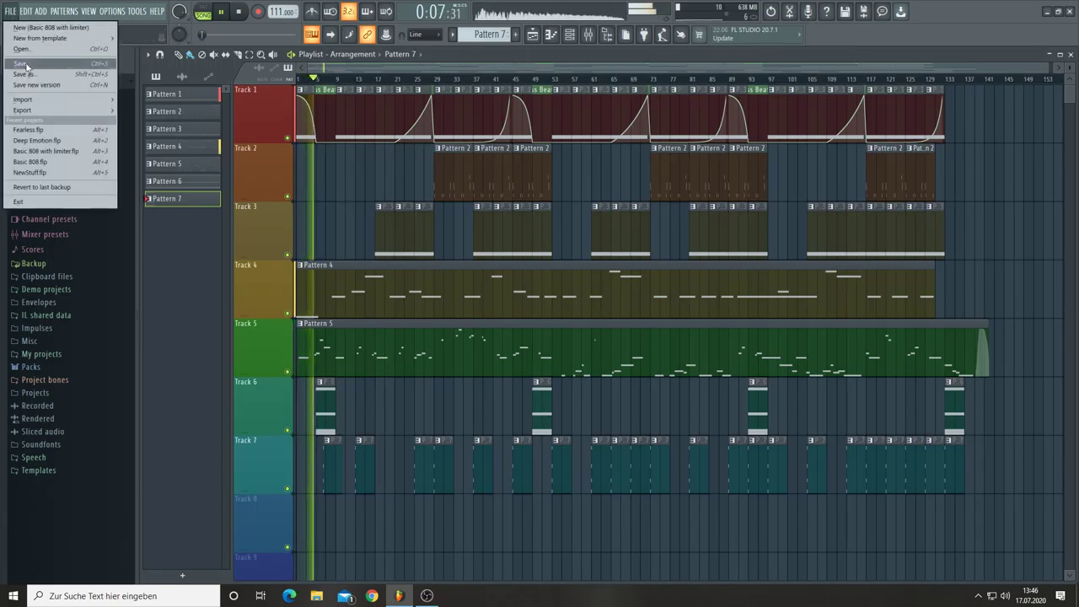
click(25, 65)
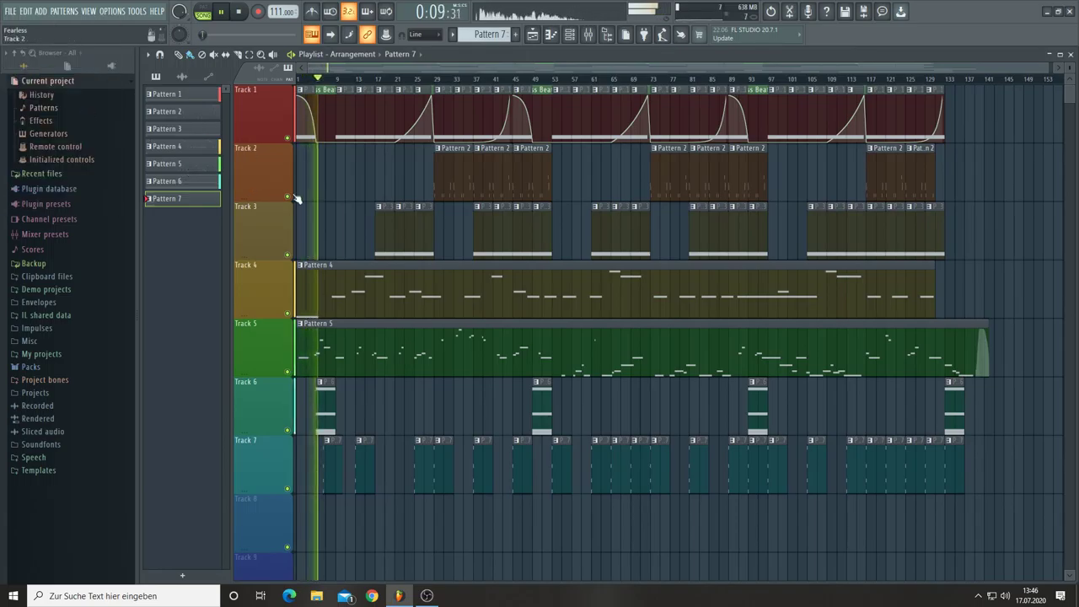
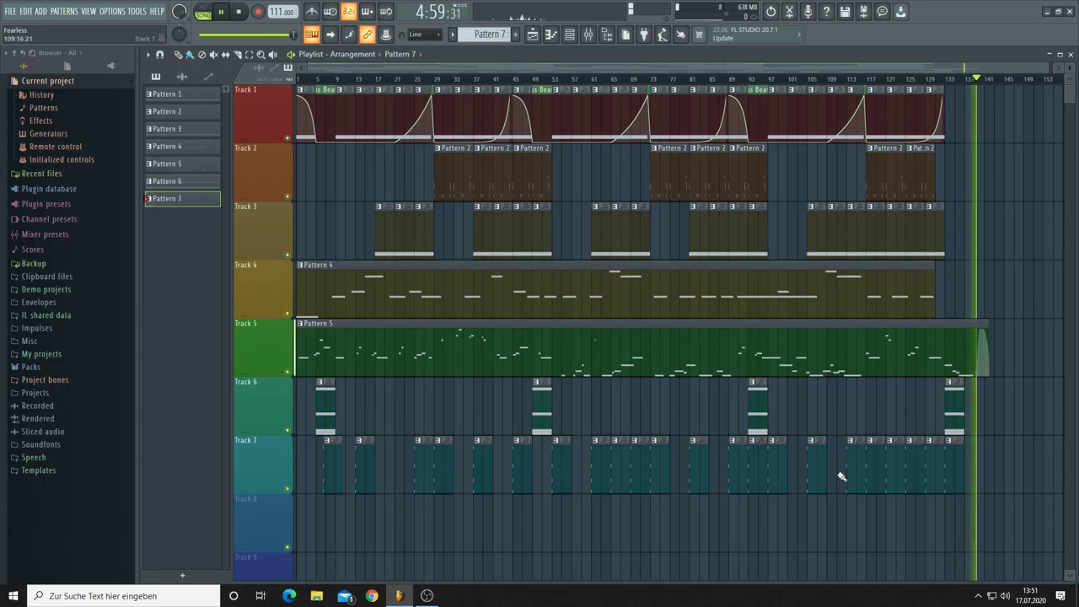
Step: Add a Pattern 7 clip on Track 7 at bar 141 as the song's ending and save the project
click(990, 480)
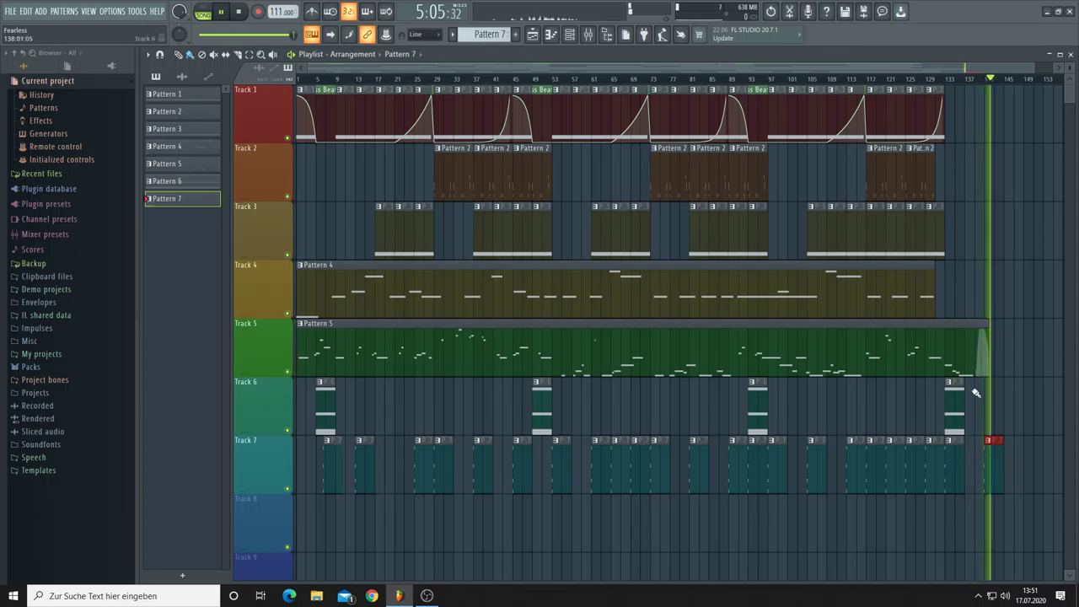
scroll(997, 88, up, 5)
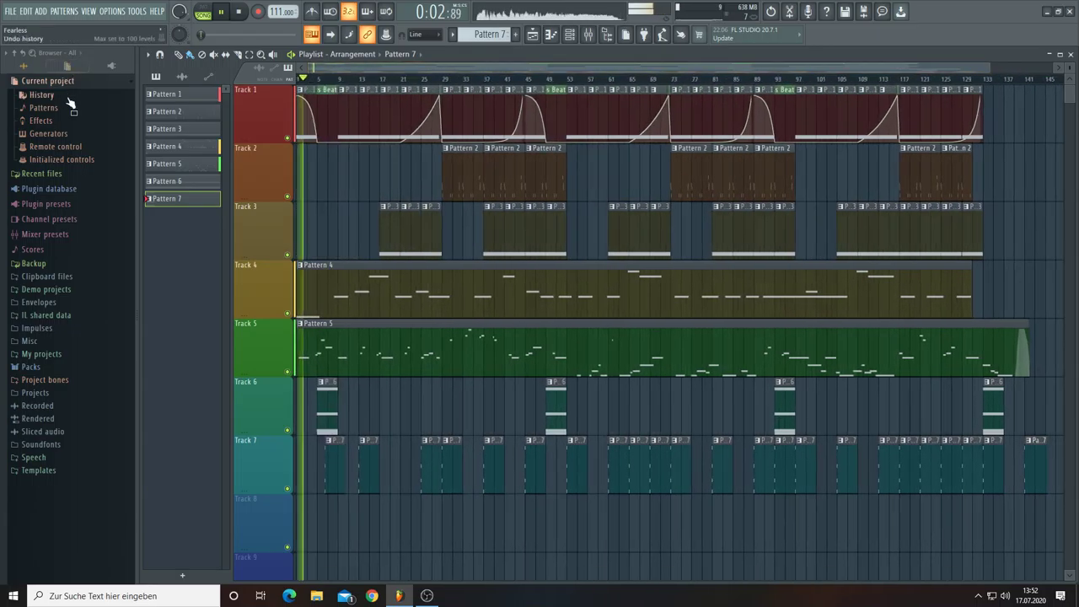
click(10, 11)
click(21, 63)
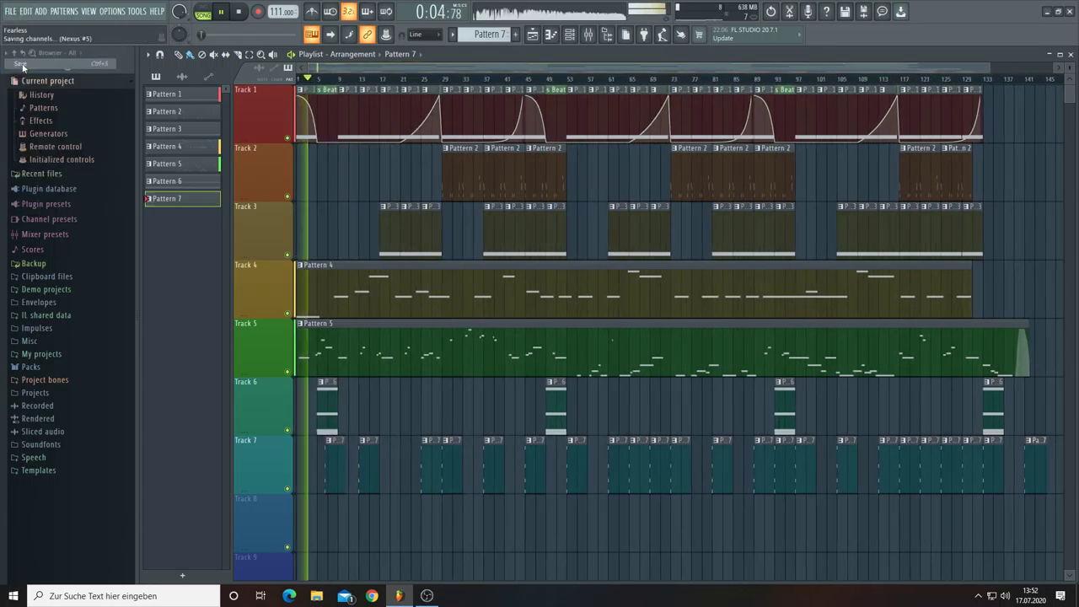
Step: Stop playback and export the song as the wave file Fearless.wav into the Beat and more folder
click(240, 13)
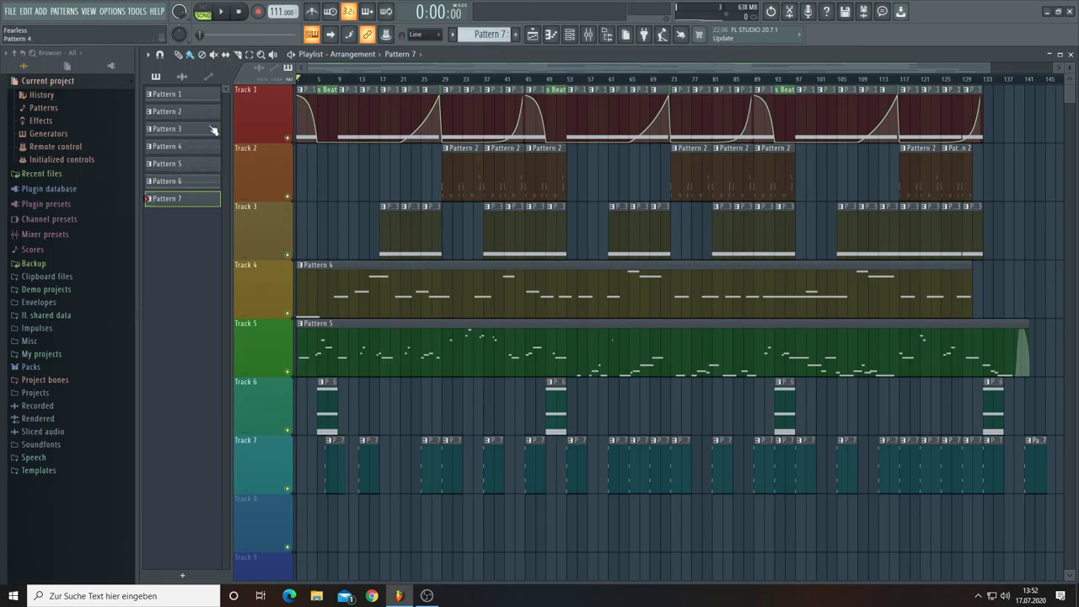
click(12, 11)
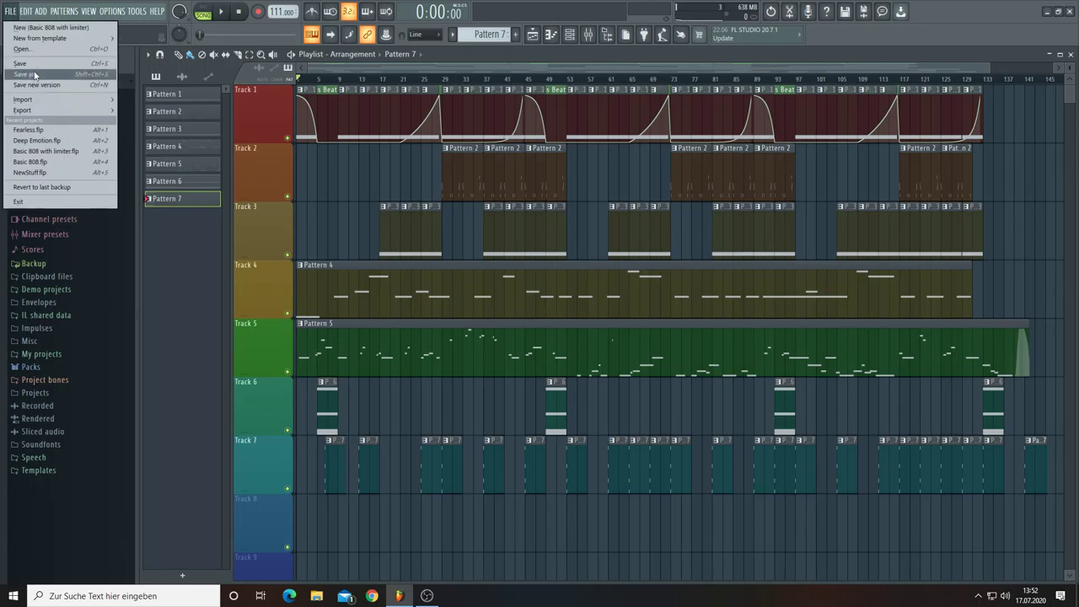
mouse_move(34, 111)
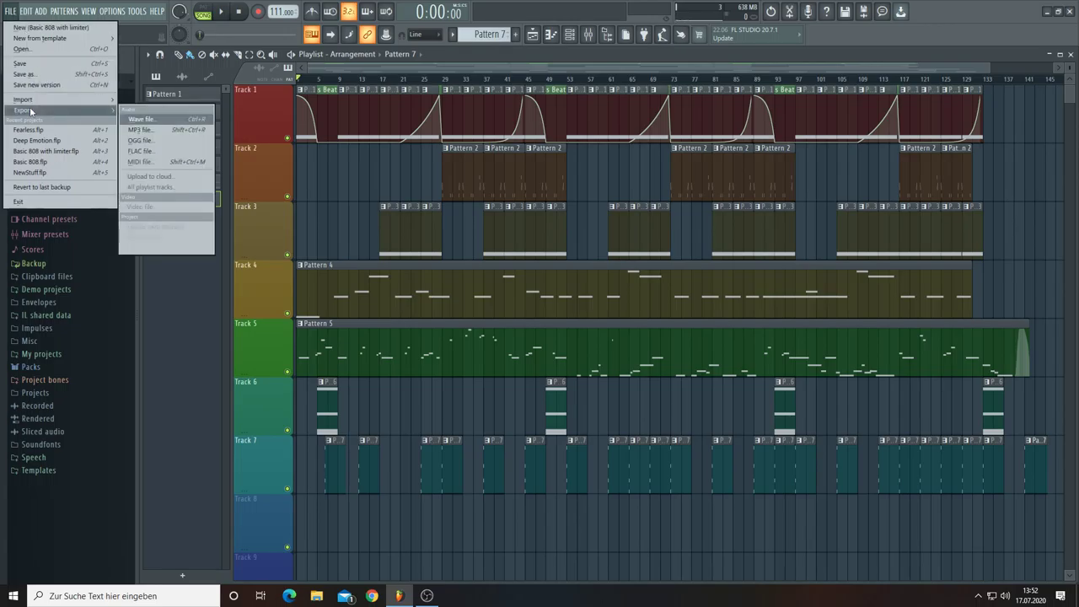
click(155, 118)
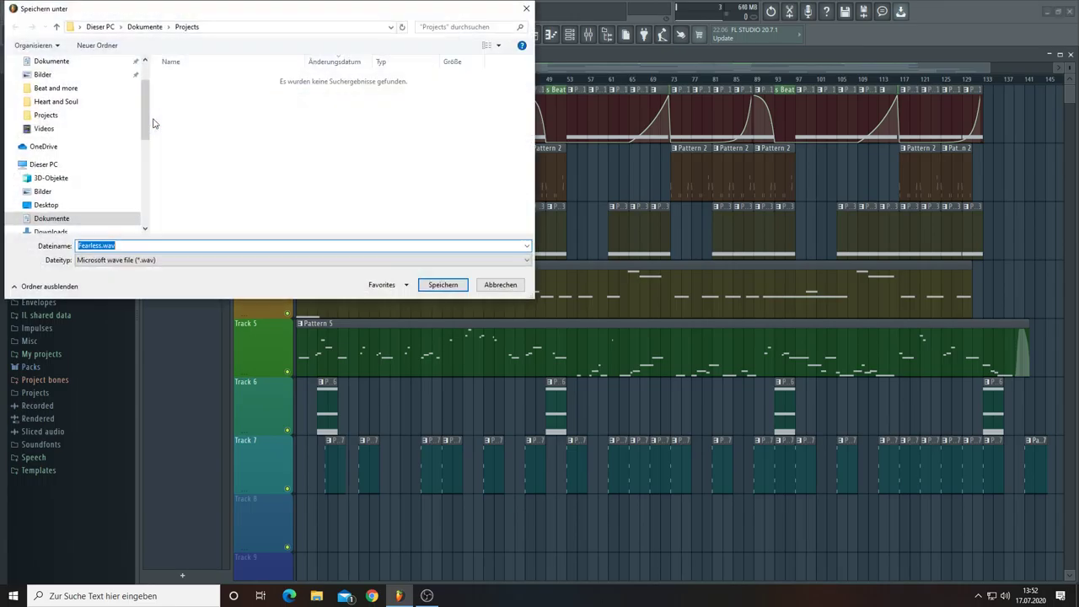
click(59, 89)
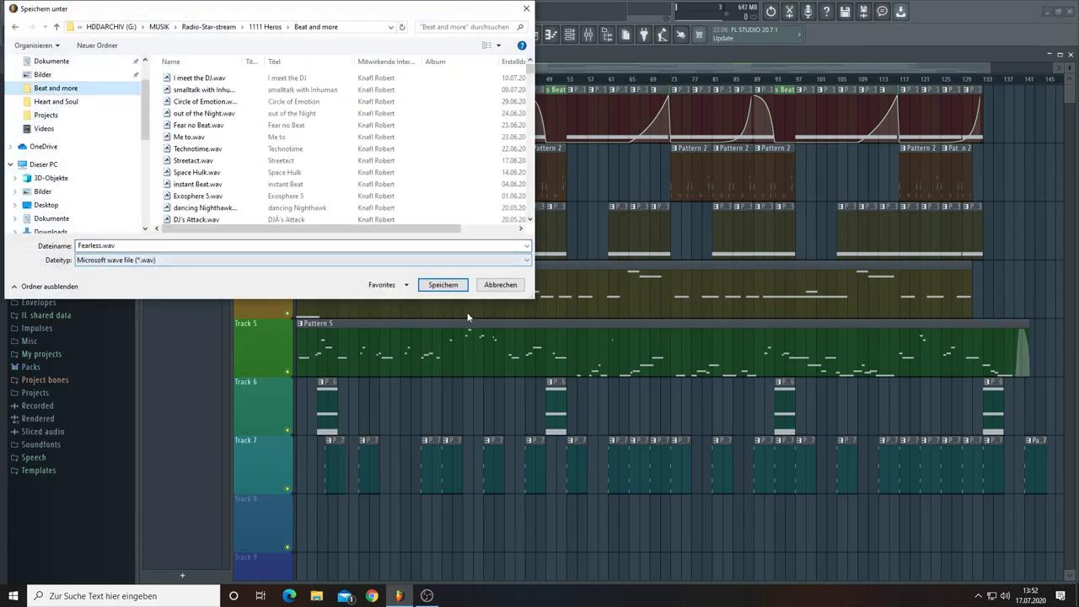
click(447, 284)
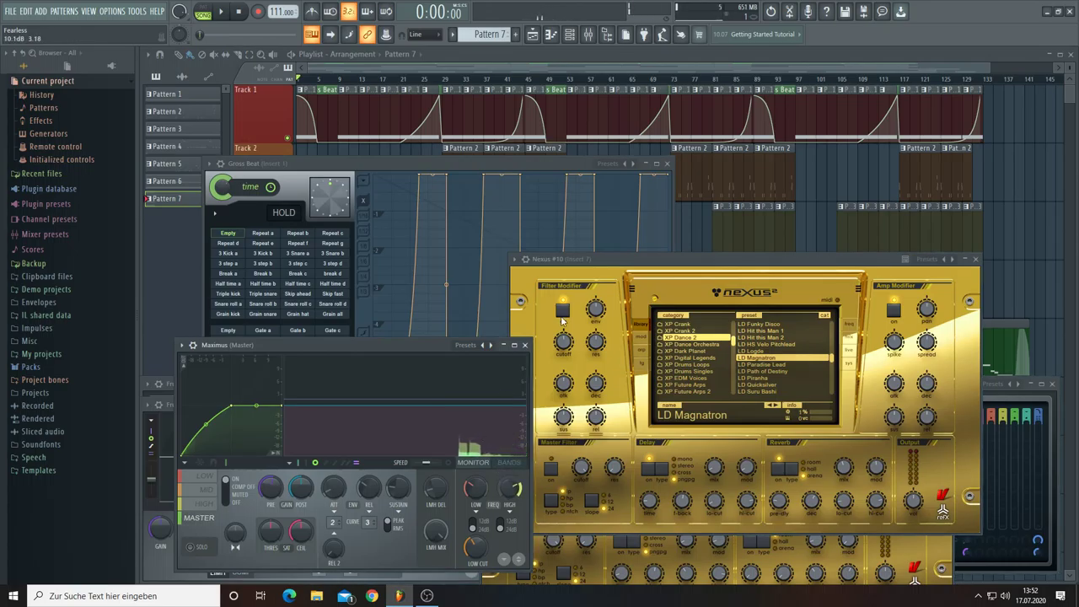
Step: Review the project's title, author, genre and comments in the project info, and close the settings
click(900, 13)
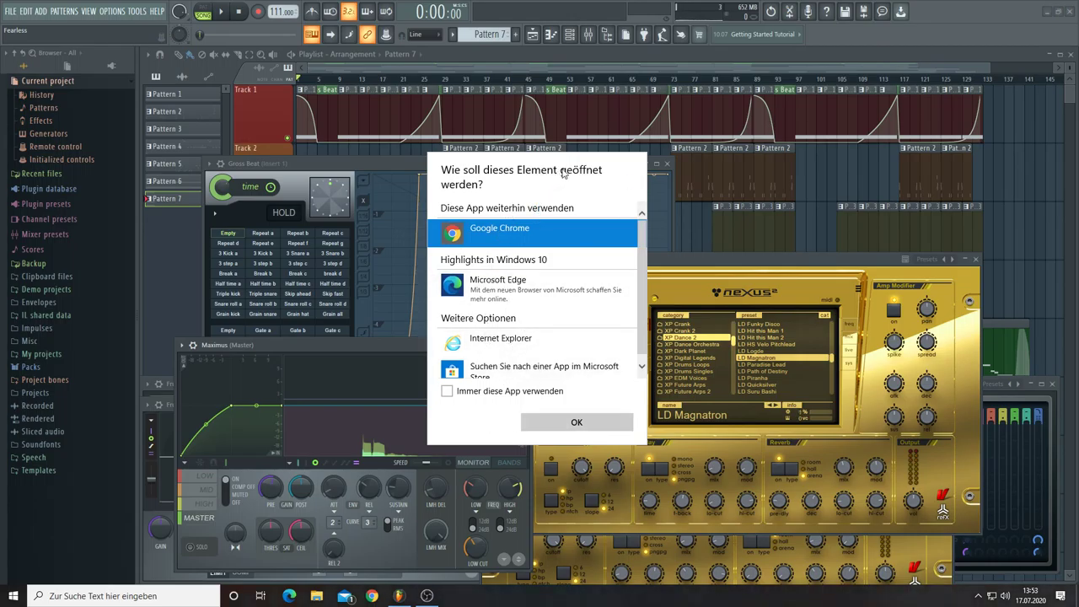
click(927, 26)
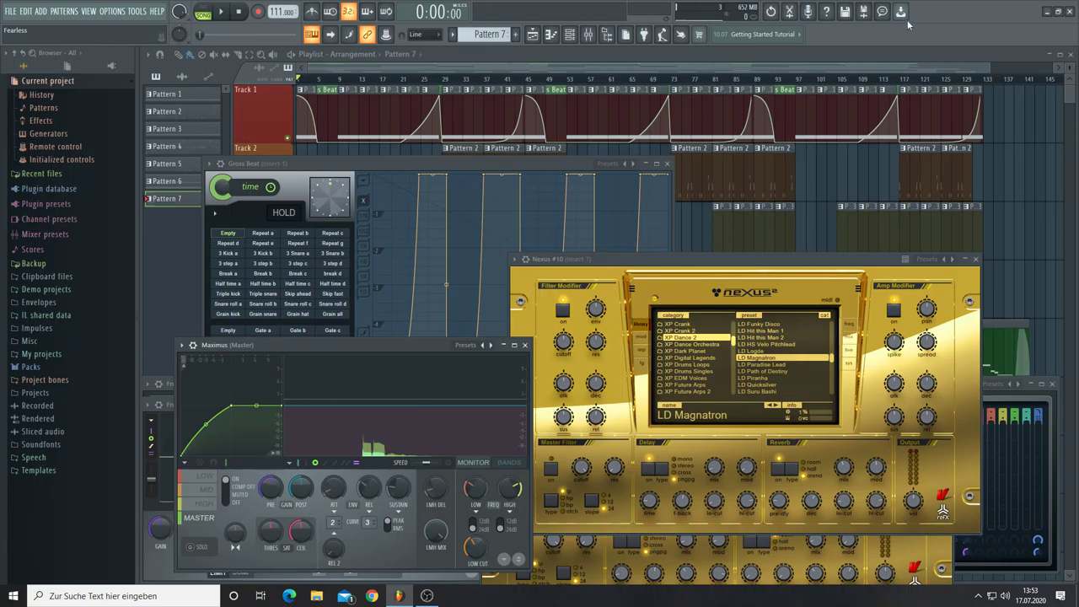
click(882, 12)
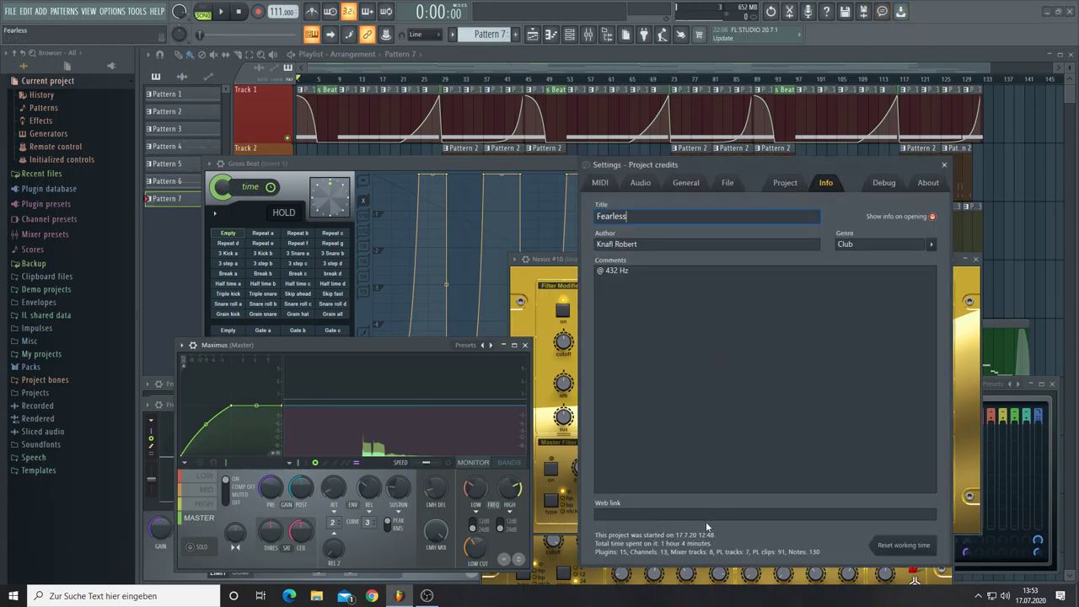
click(945, 164)
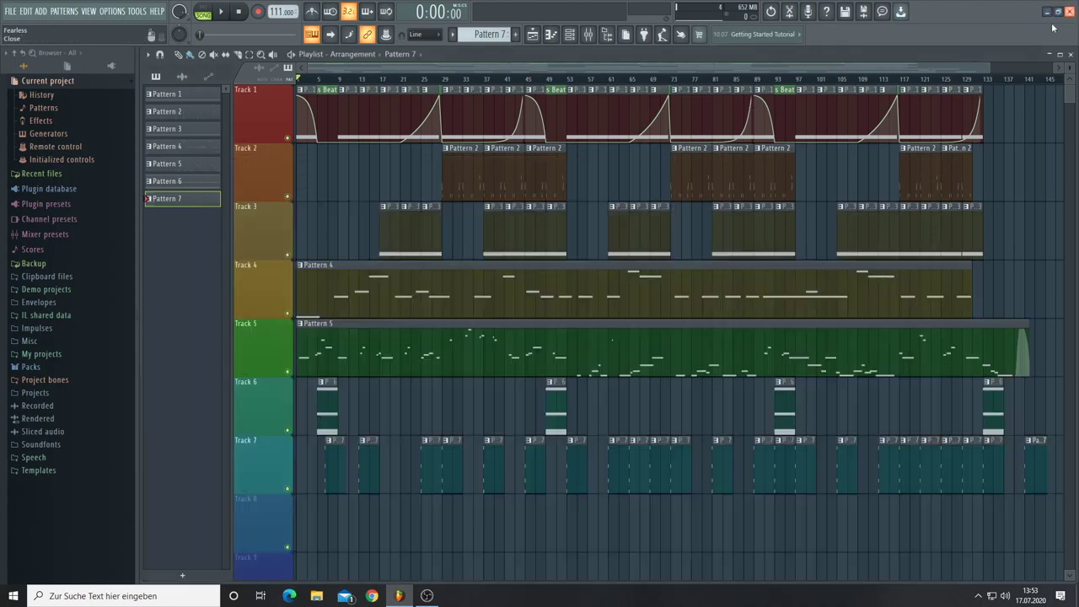
Step: Close all open plugin windows and exit FL Studio
key(F12)
key(alt+F4)
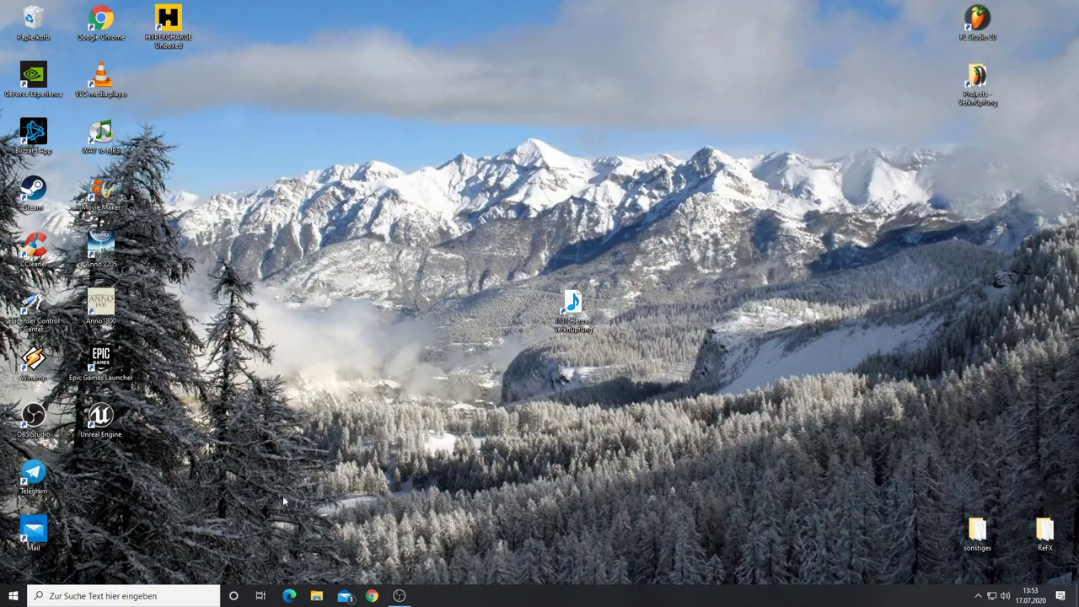
Step: Switch to File Explorer, play the exported Fearless.wav in Winamp, and minimize the Explorer window
click(317, 597)
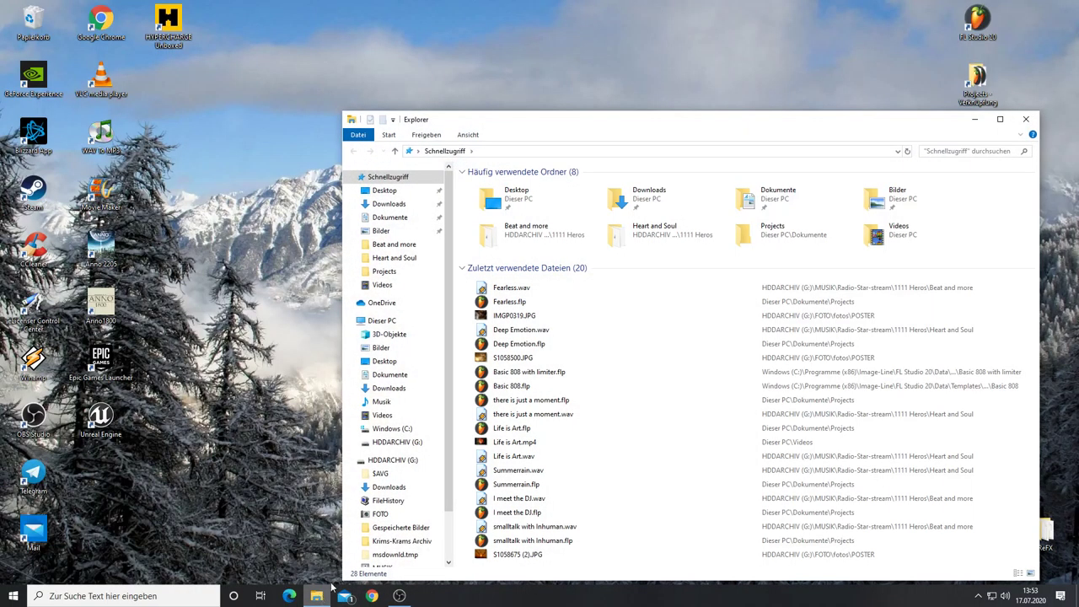
click(511, 288)
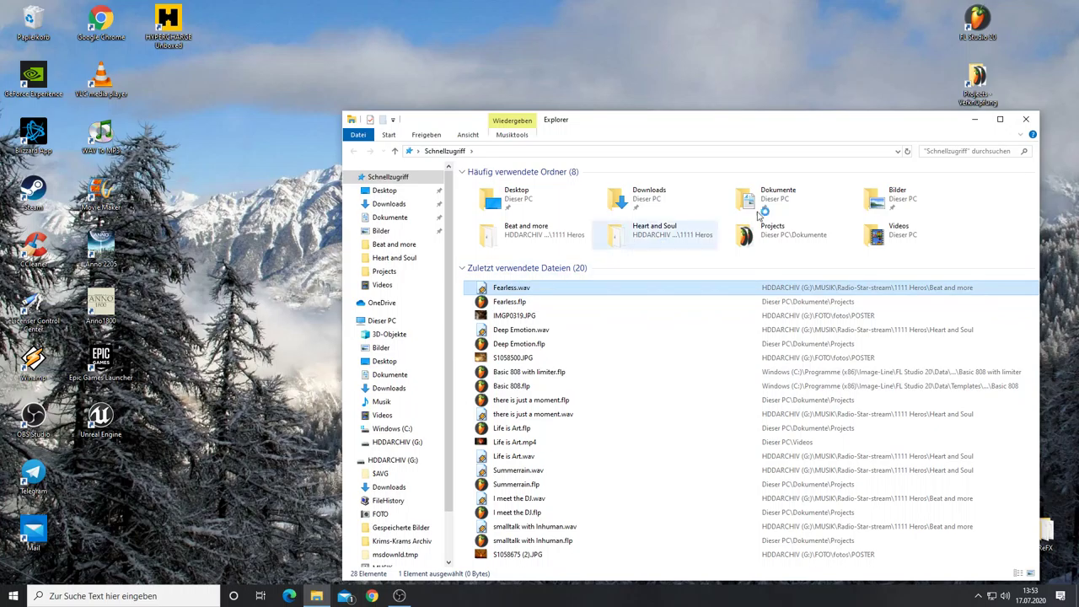
click(976, 120)
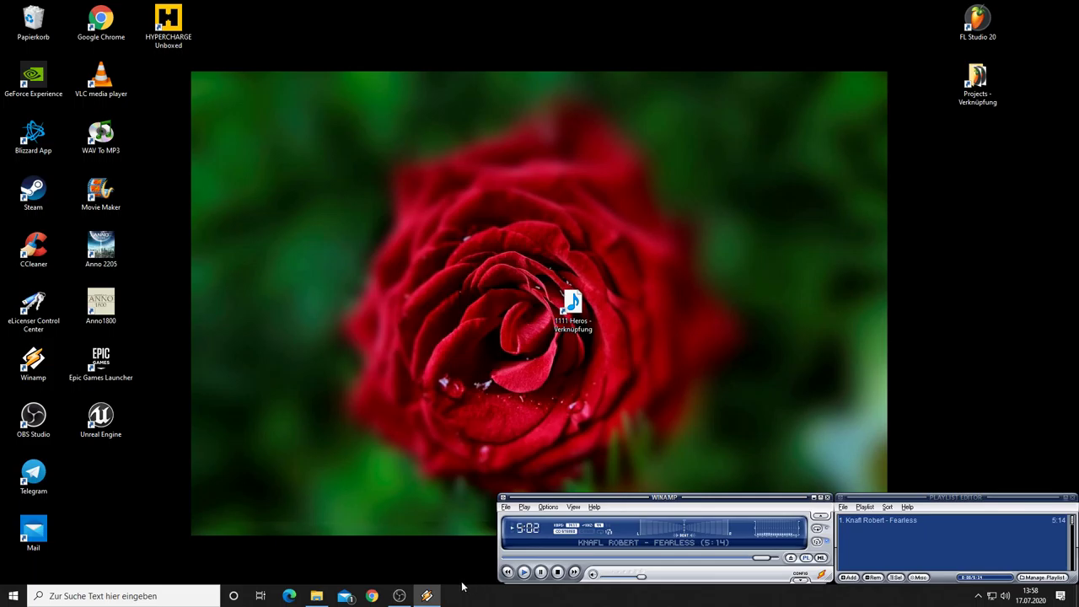
Step: Switch to the OBS Studio window
click(401, 596)
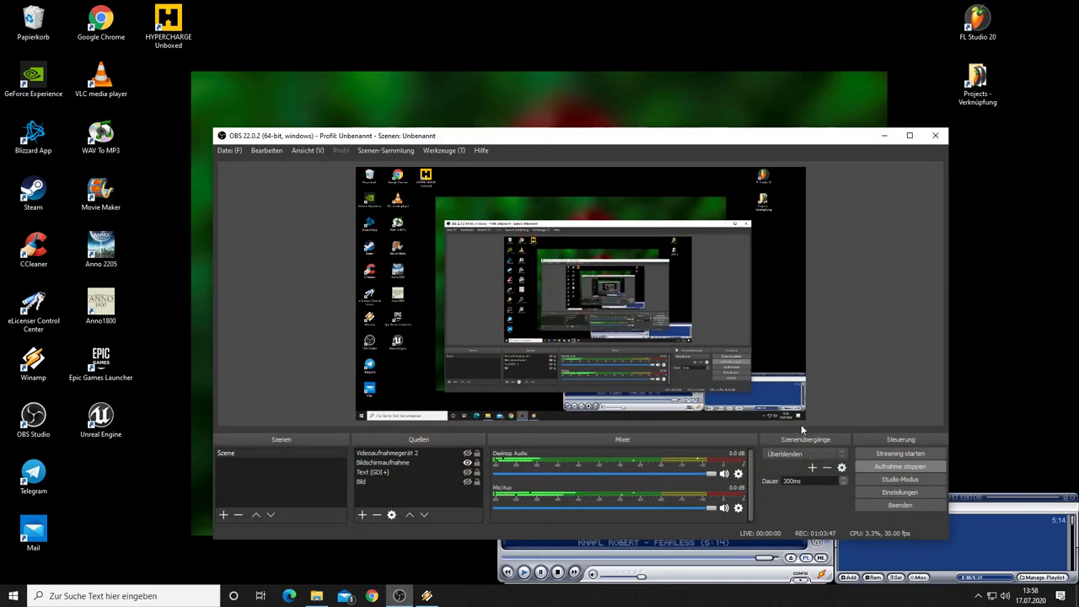